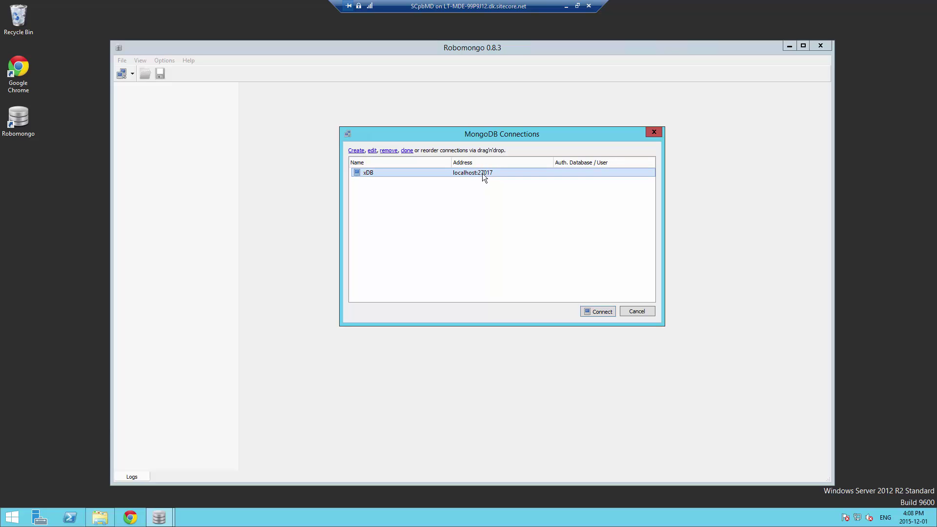
# Connect to xDB, inspect the local database's collections (startup_log), then close Robomongo
pyautogui.click(600, 315)
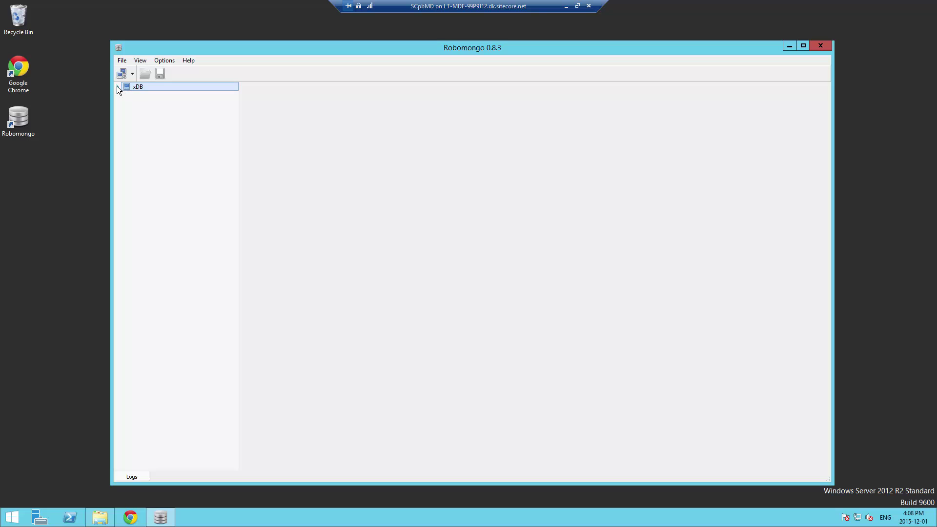
pyautogui.click(125, 95)
pyautogui.click(132, 104)
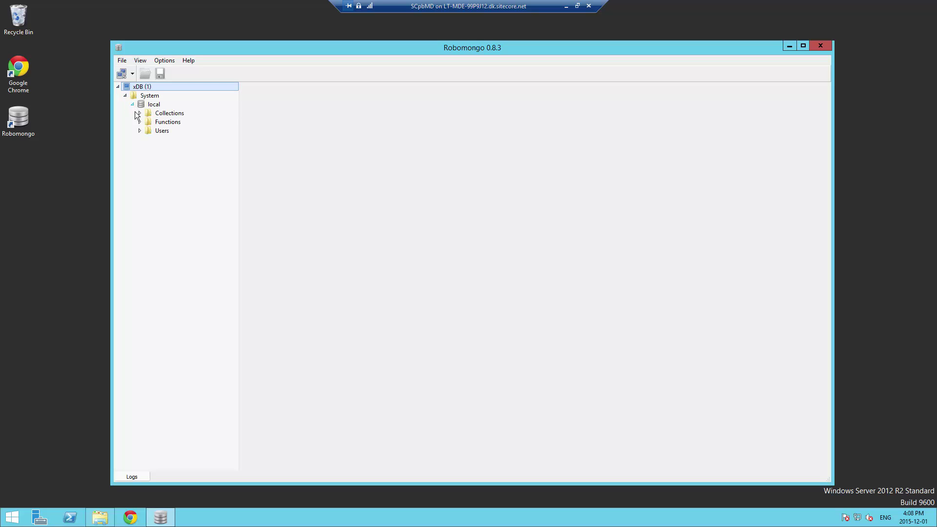
pyautogui.click(139, 113)
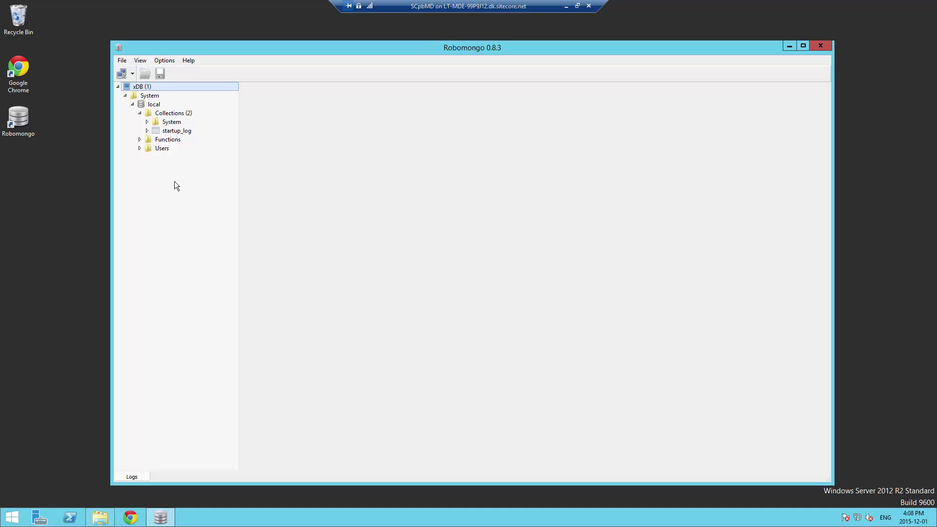
pyautogui.click(825, 48)
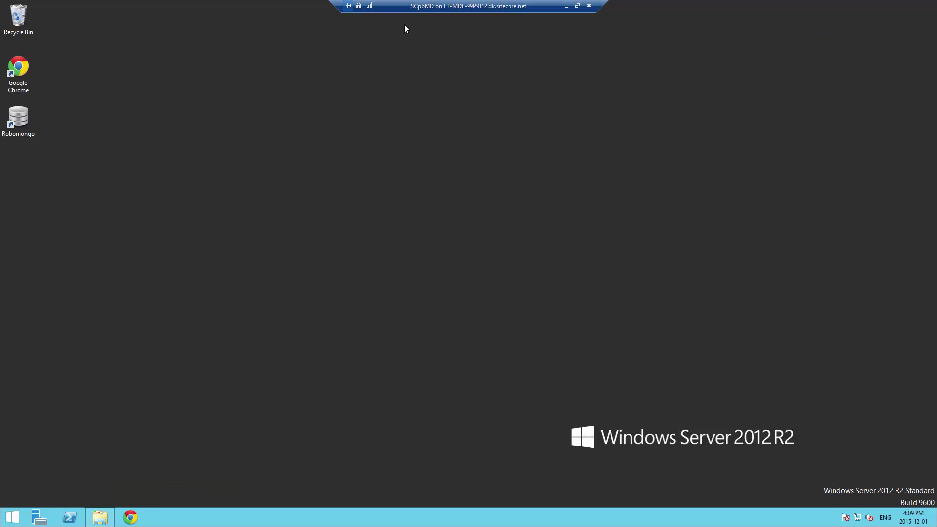
# Search 'sql m' from the Start screen and launch SQL Server Management Studio
pyautogui.click(18, 515)
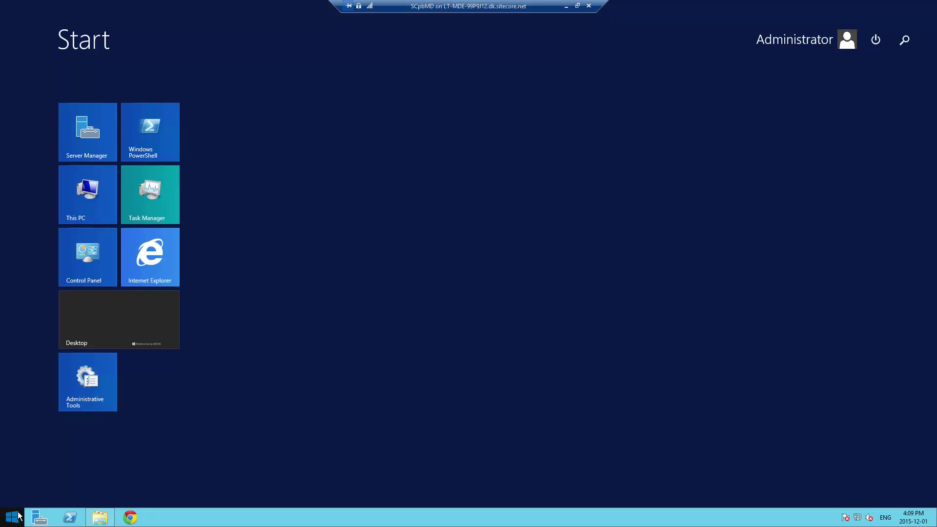
pyautogui.write('sql')
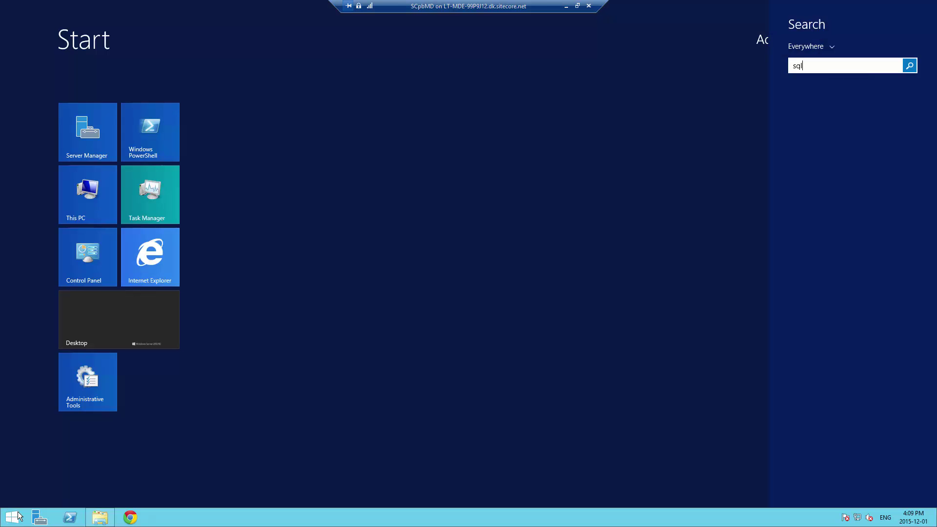
pyautogui.write(' m')
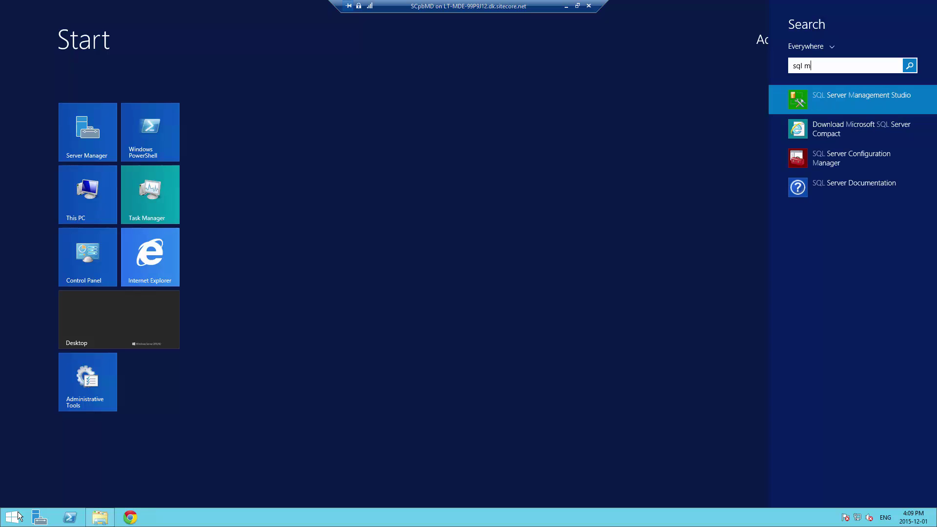
pyautogui.click(835, 101)
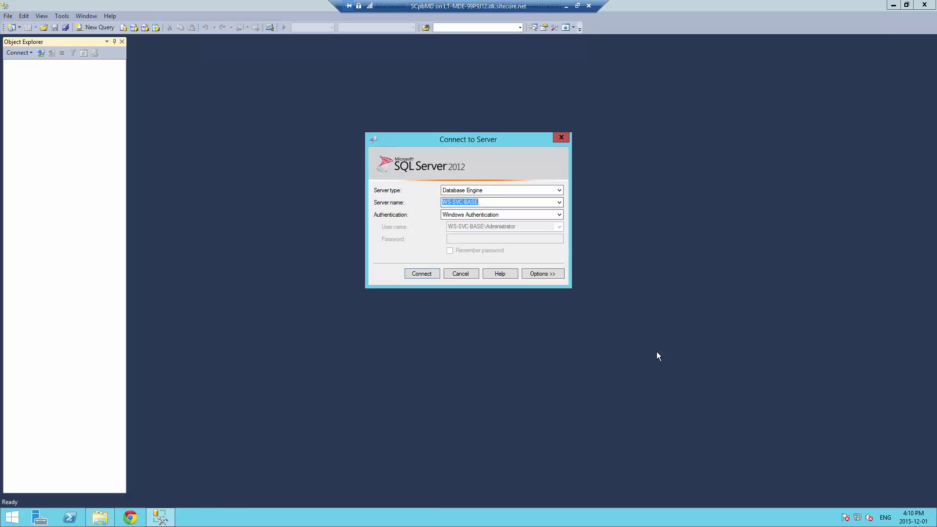
# Connect to the WS-SVC-BASE database engine and dismiss the feedback notification
pyautogui.click(413, 275)
pyautogui.click(419, 275)
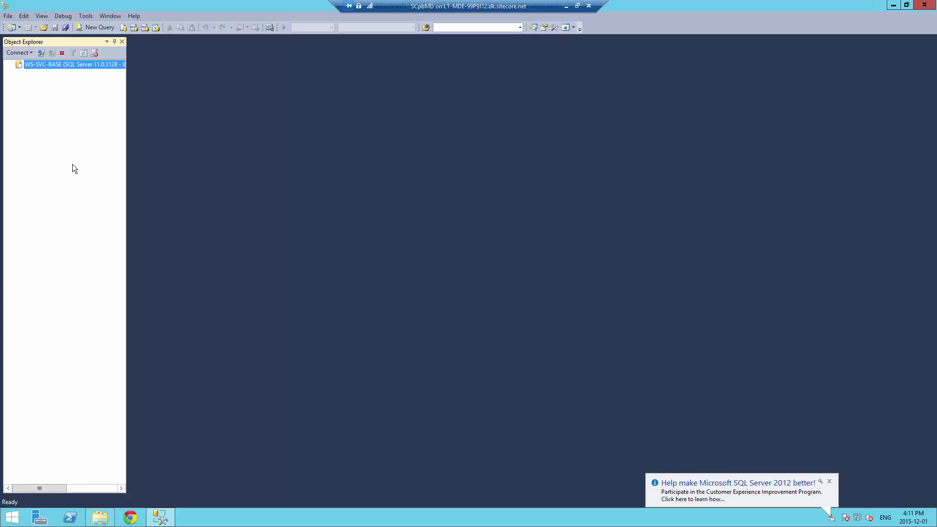
pyautogui.click(830, 481)
# Expand Security > Logins and start a New Login from the Logins context menu
pyautogui.click(19, 83)
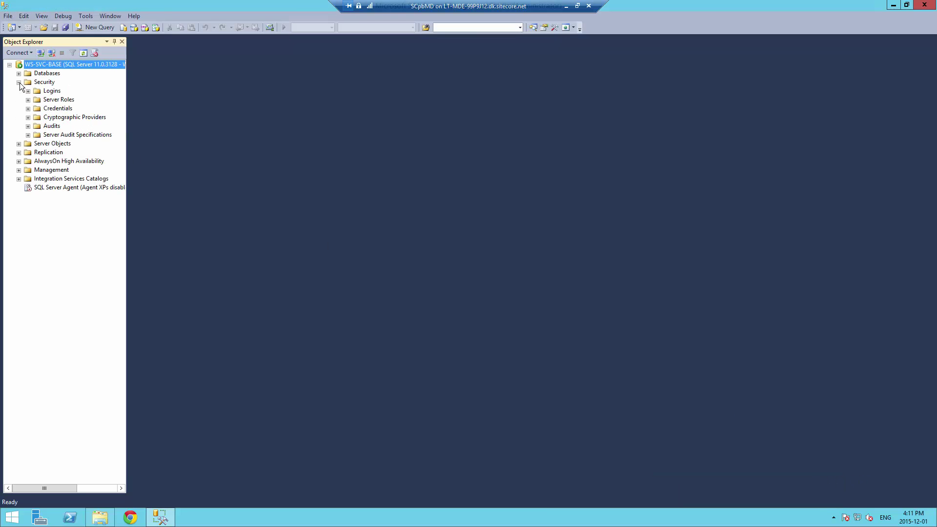
pyautogui.click(28, 90)
pyautogui.click(52, 93)
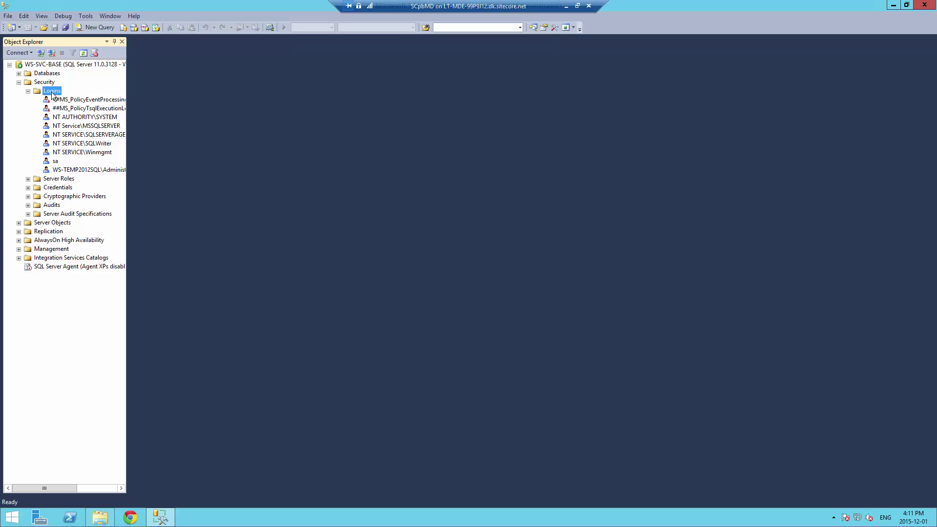
pyautogui.rightClick(52, 93)
pyautogui.click(74, 100)
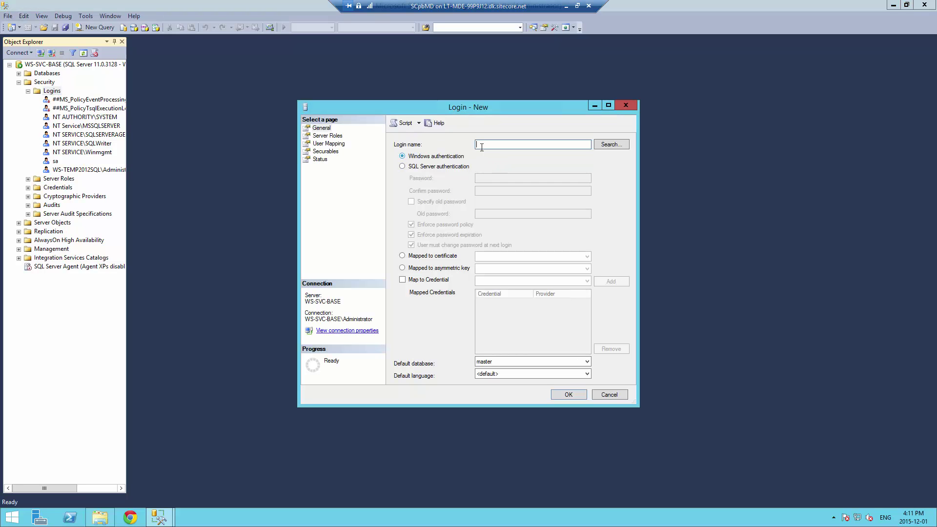
# Enter SQL Server authentication login 'sitecore' with its password, and turn off password policy enforcement
pyautogui.click(403, 167)
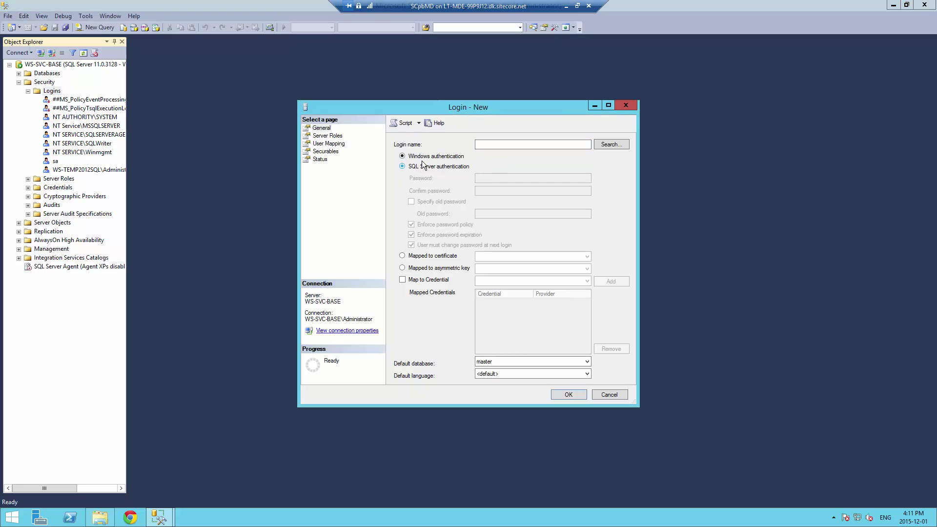
pyautogui.click(505, 144)
pyautogui.write('sitecore')
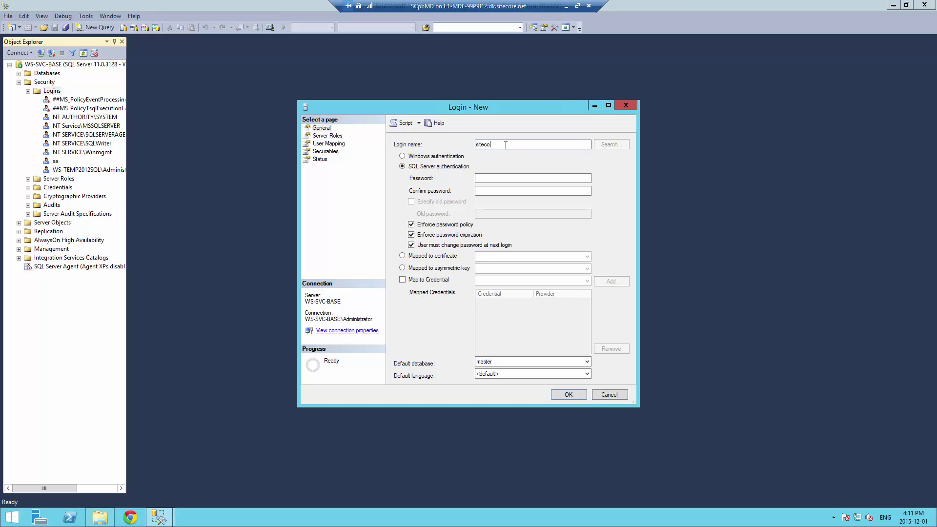
pyautogui.click(491, 180)
pyautogui.write('Sitecore1')
pyautogui.press('Tab')
pyautogui.write('Sitecore')
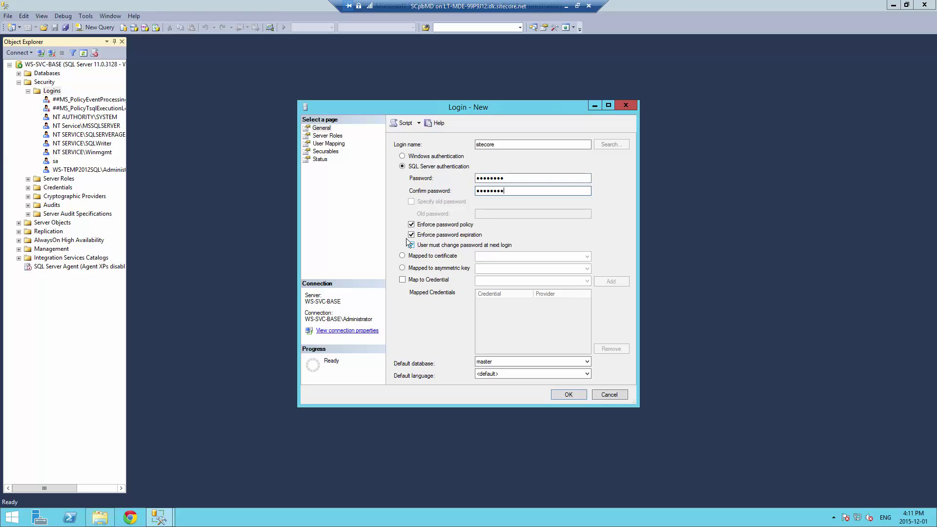
pyautogui.click(411, 225)
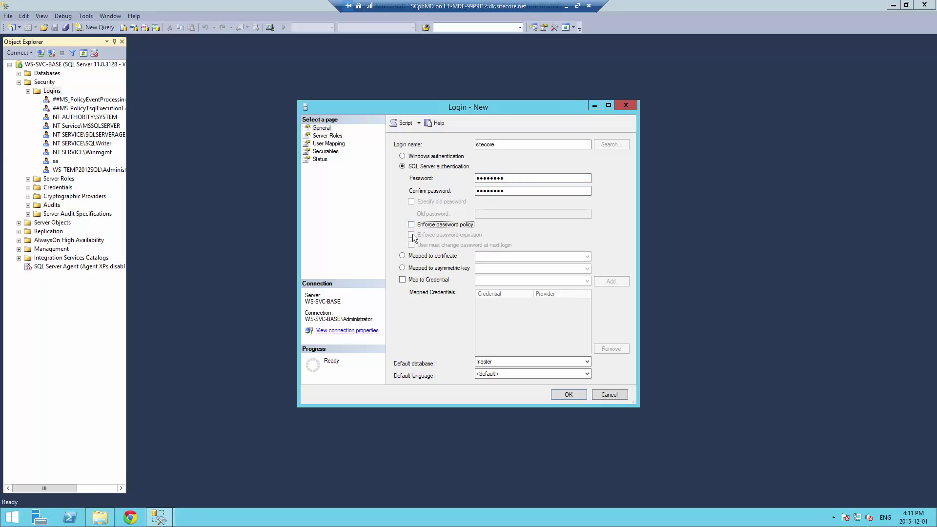
# Grant the sitecore login the sysadmin server role and create it
pyautogui.click(327, 145)
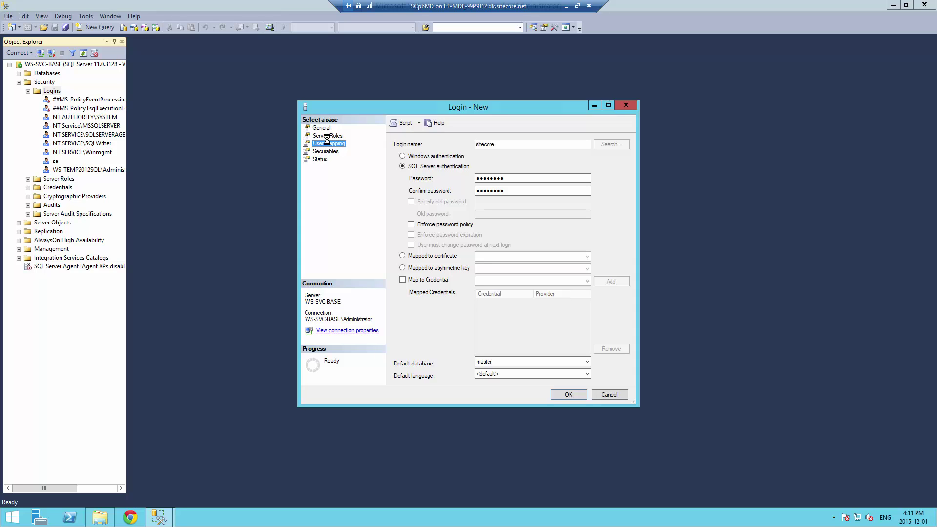
pyautogui.click(333, 136)
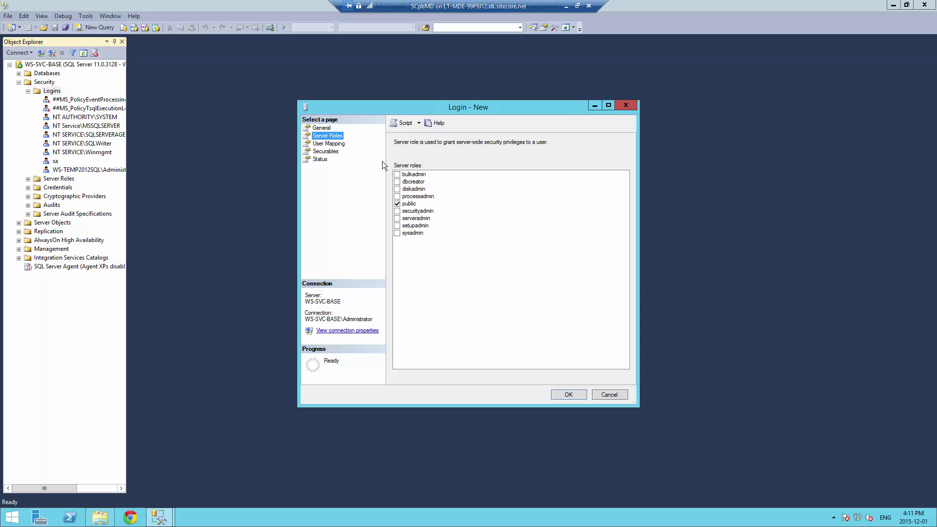
pyautogui.click(397, 233)
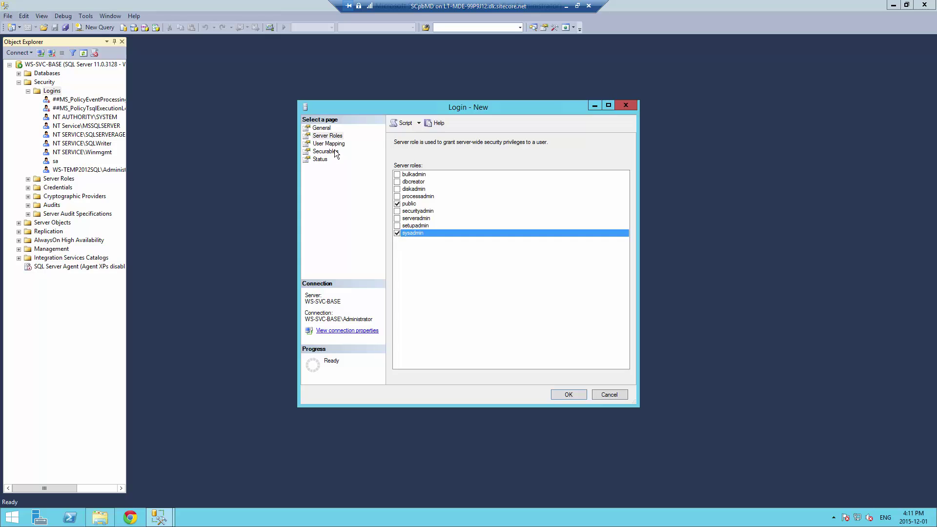
pyautogui.click(568, 398)
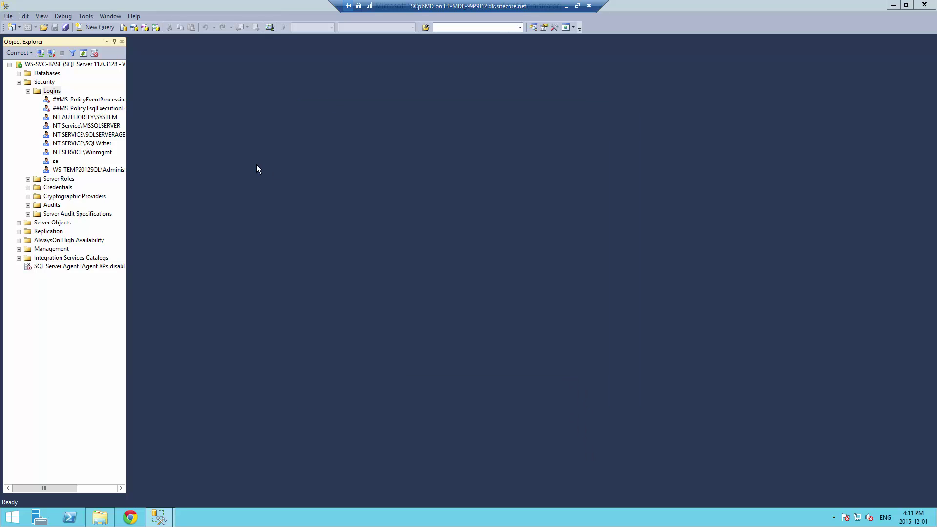
# Select the new sitecore login, then run the Sitecore 8.0 rev. 150812 installer from Install files
pyautogui.click(64, 179)
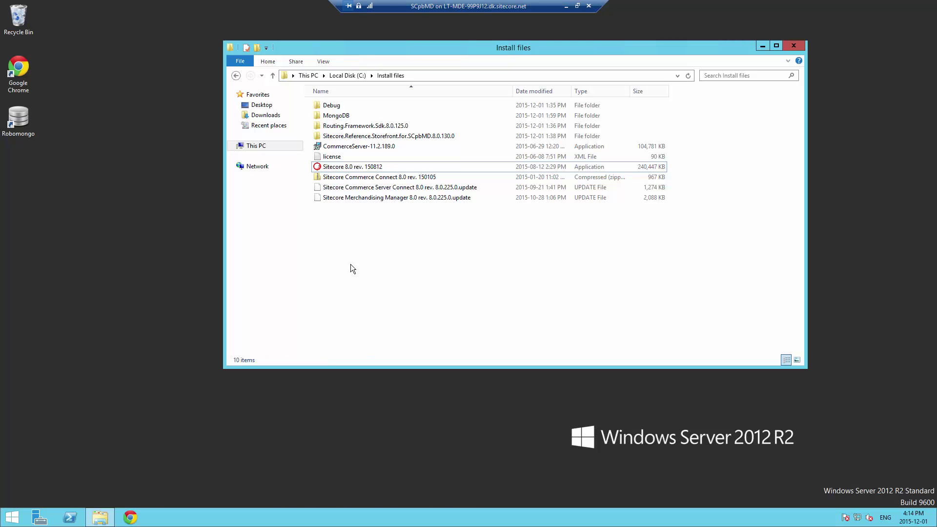
pyautogui.doubleClick(362, 167)
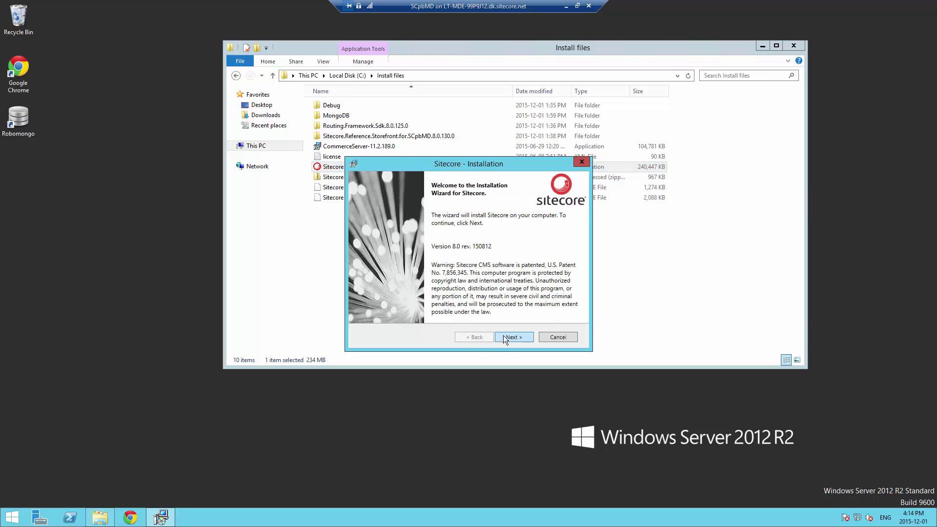
# Accept the licence agreement and choose a Complete installation, dismissing the web client service warning
pyautogui.click(502, 335)
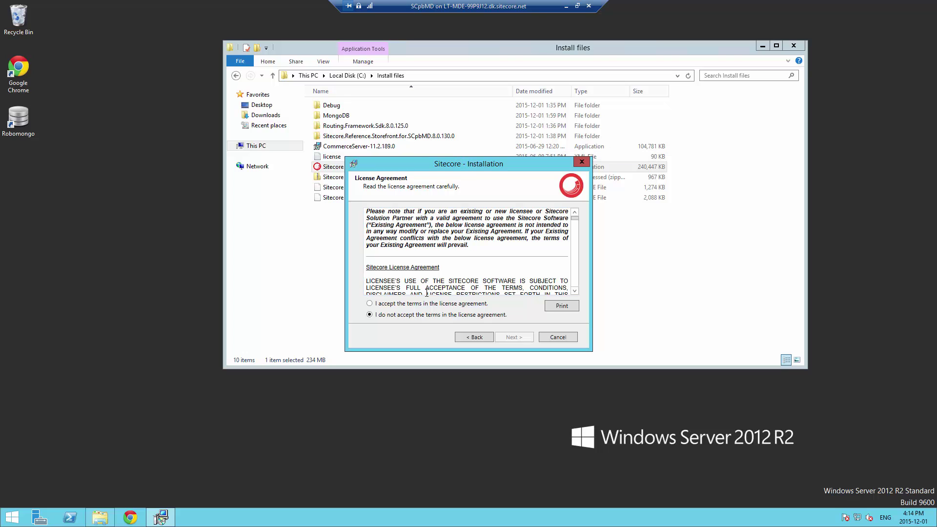
pyautogui.click(419, 303)
pyautogui.click(516, 336)
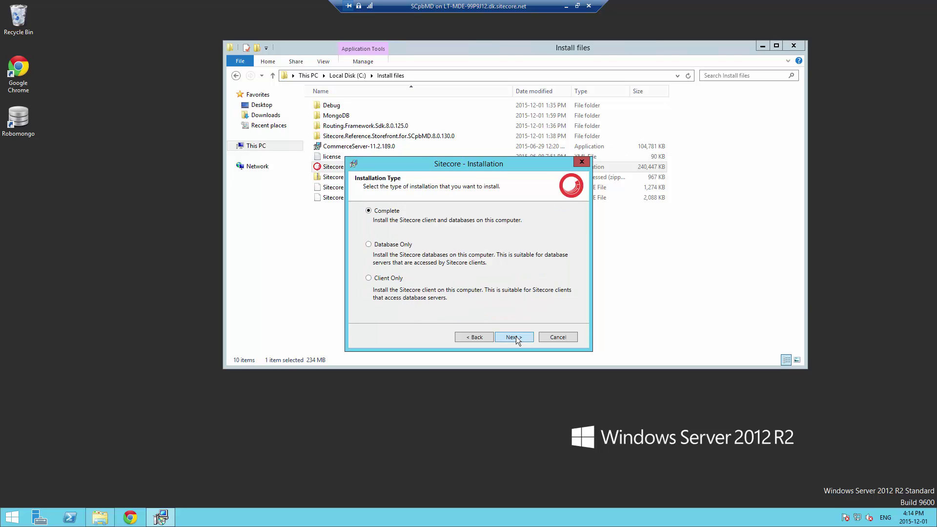
pyautogui.click(764, 45)
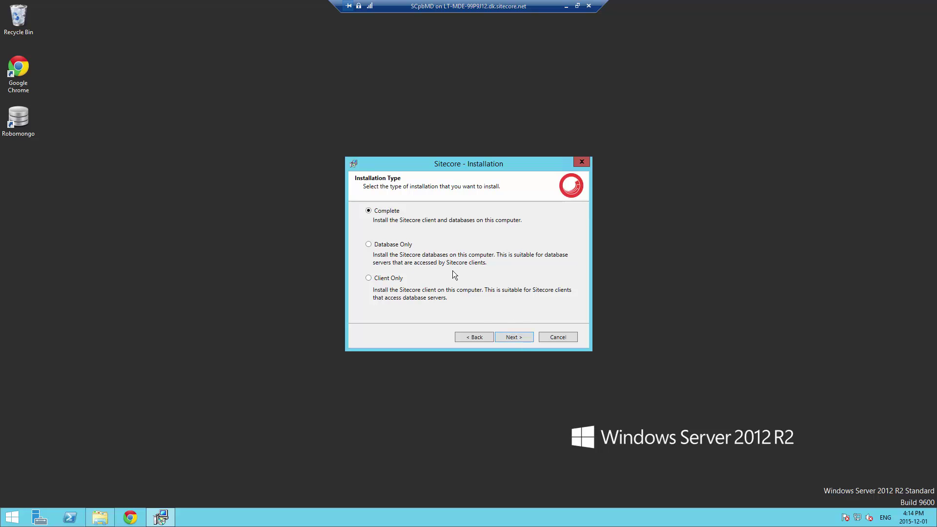
pyautogui.click(517, 337)
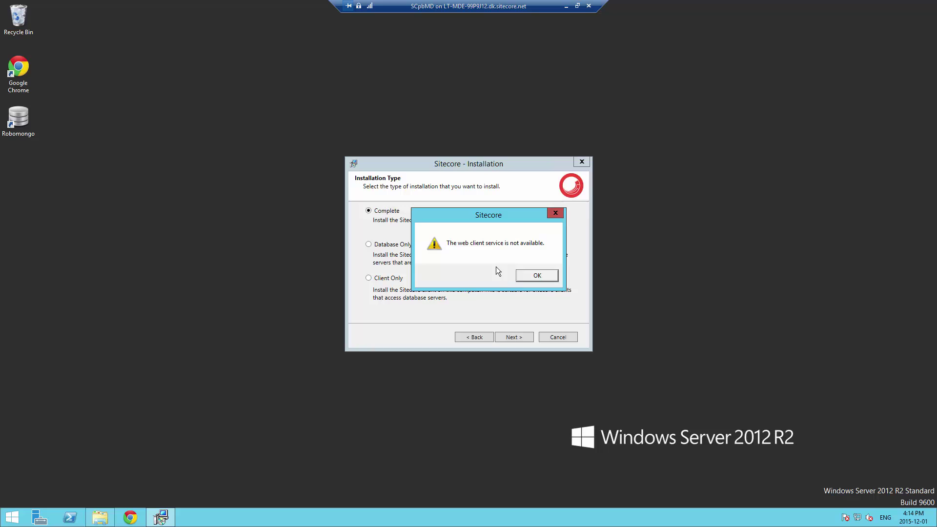
pyautogui.click(536, 276)
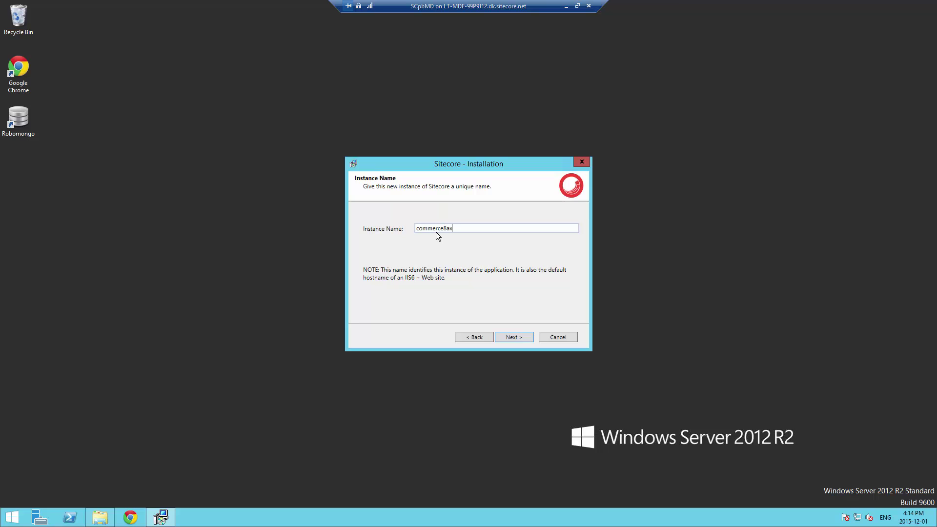
# Keep instance name commerce8ax and load C:\Install files\license.xml as the license file
pyautogui.click(514, 337)
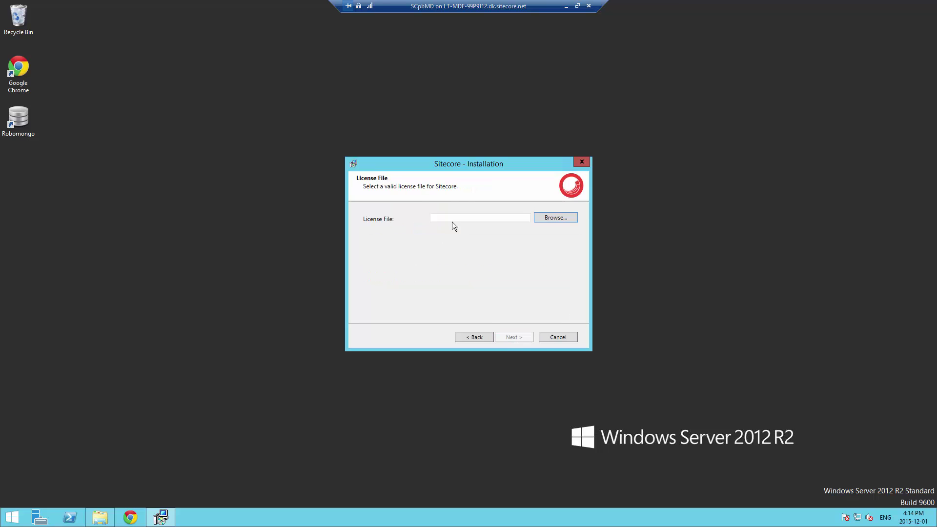
pyautogui.click(550, 217)
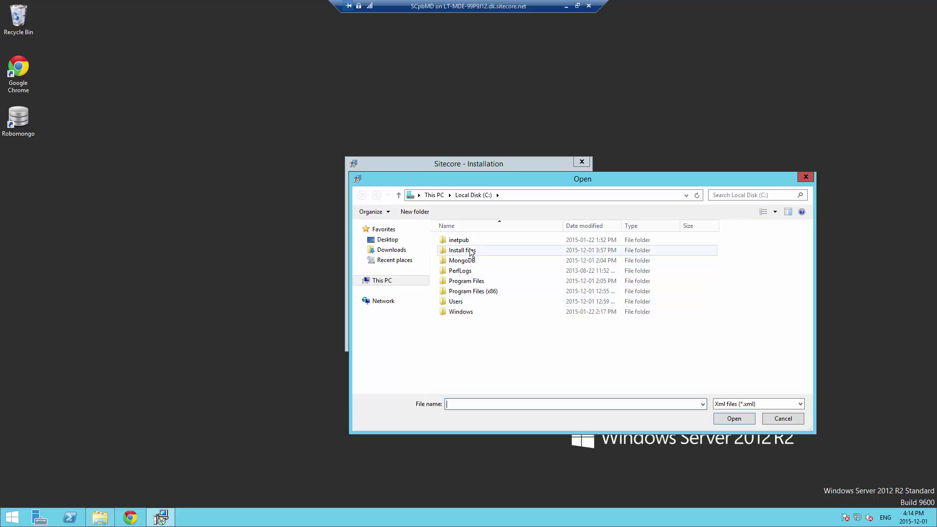
pyautogui.click(476, 281)
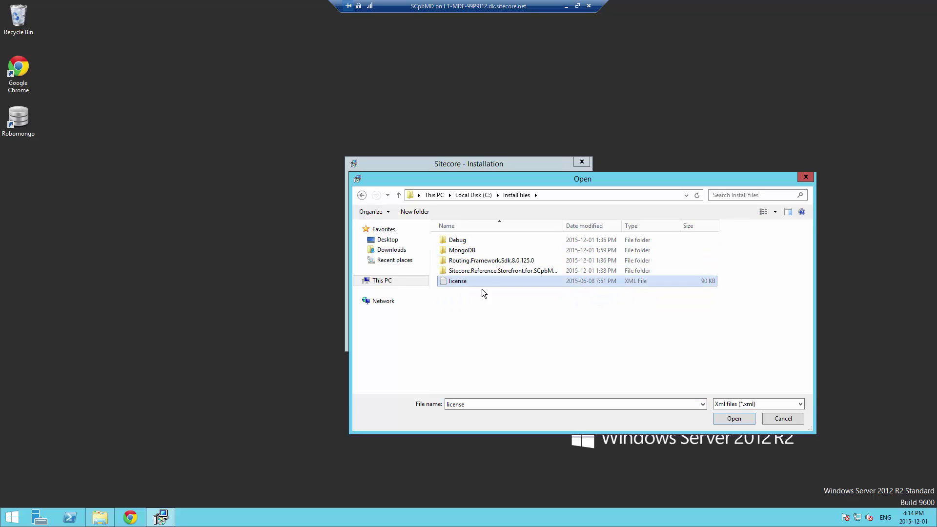
pyautogui.click(735, 418)
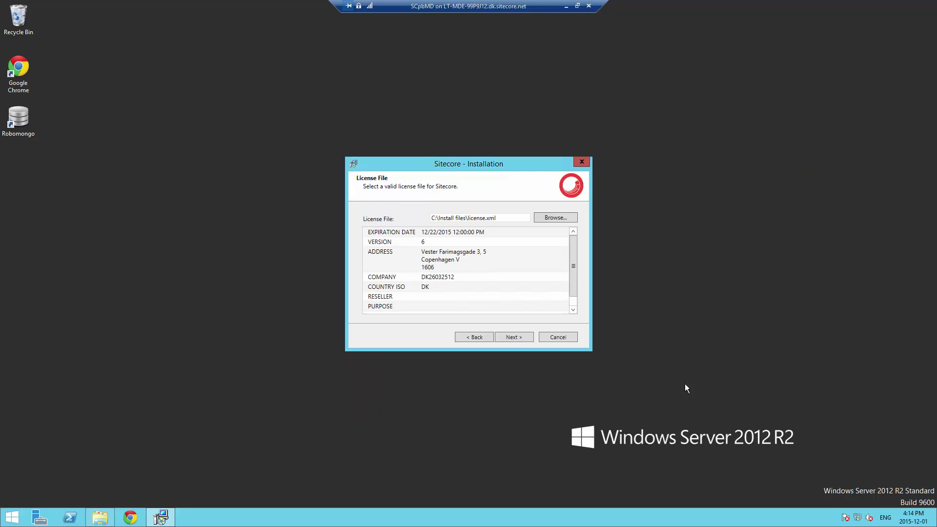
pyautogui.click(515, 338)
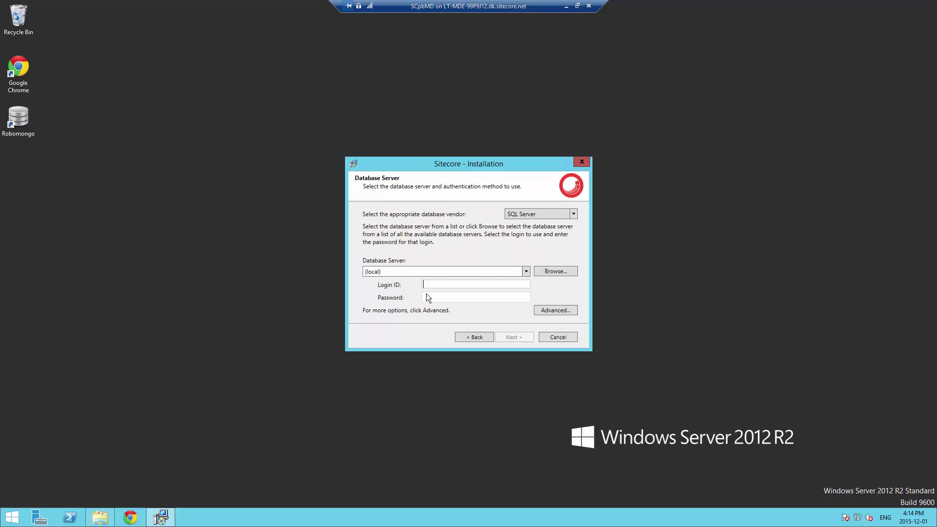
# Enter the SQL login 'sitecore' and its password for the database server
pyautogui.write('sitecore')
pyautogui.press('Tab')
pyautogui.write('********')
pyautogui.click(520, 337)
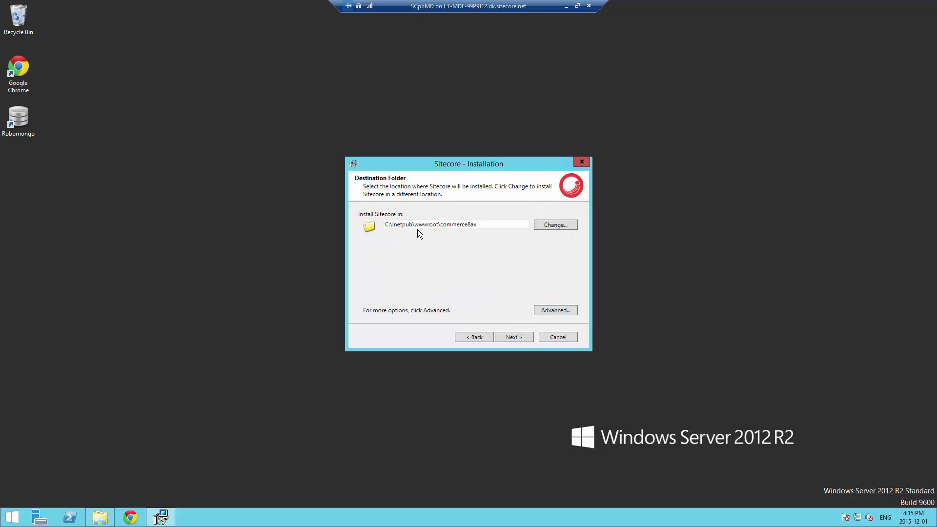
# Accept destination C:\inetpub\wwwroot\commerce8ax and web site name commerce8ax, then start the installation
pyautogui.doubleClick(457, 225)
pyautogui.click(520, 337)
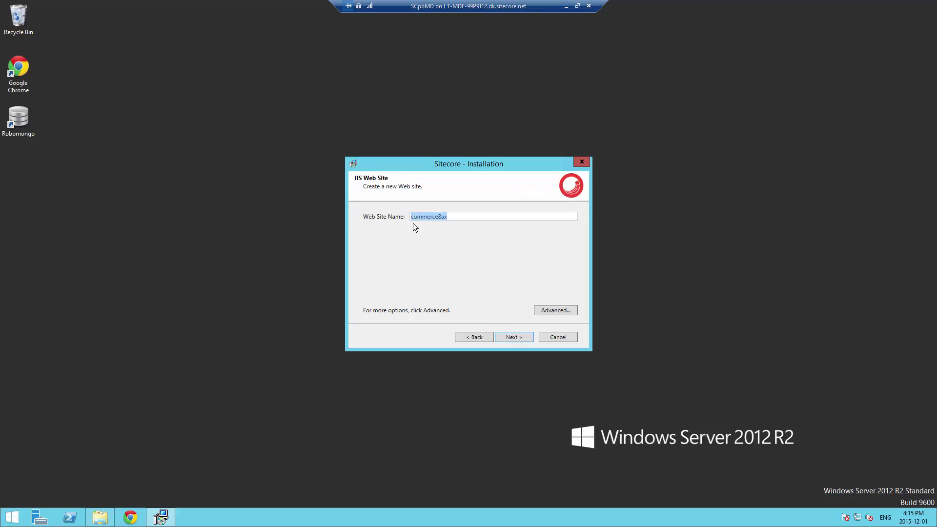
pyautogui.click(520, 338)
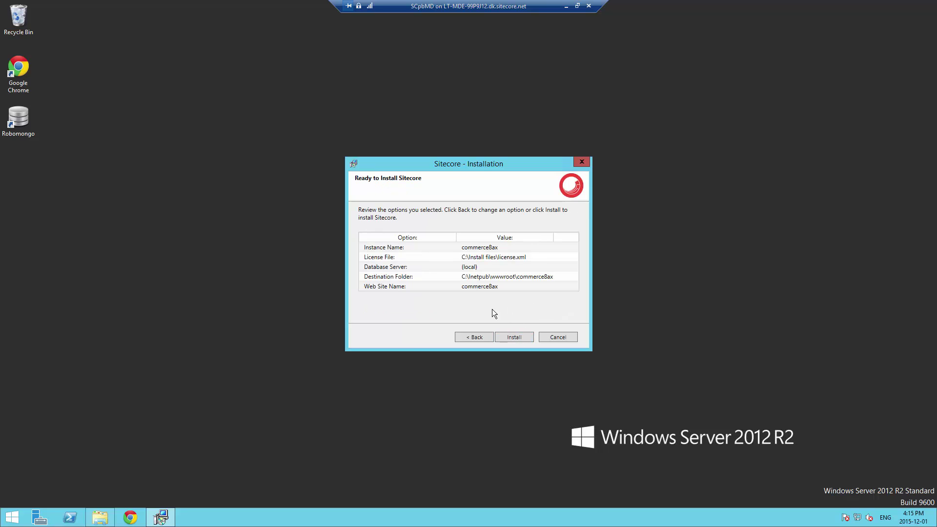
pyautogui.click(517, 338)
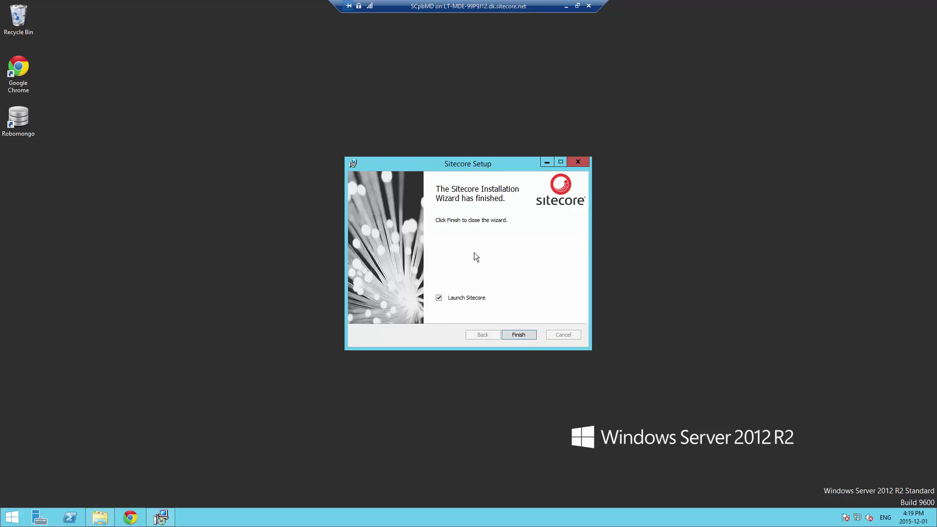
# Finish the wizard with Launch Sitecore on and reposition the browser showing the login page
pyautogui.click(518, 337)
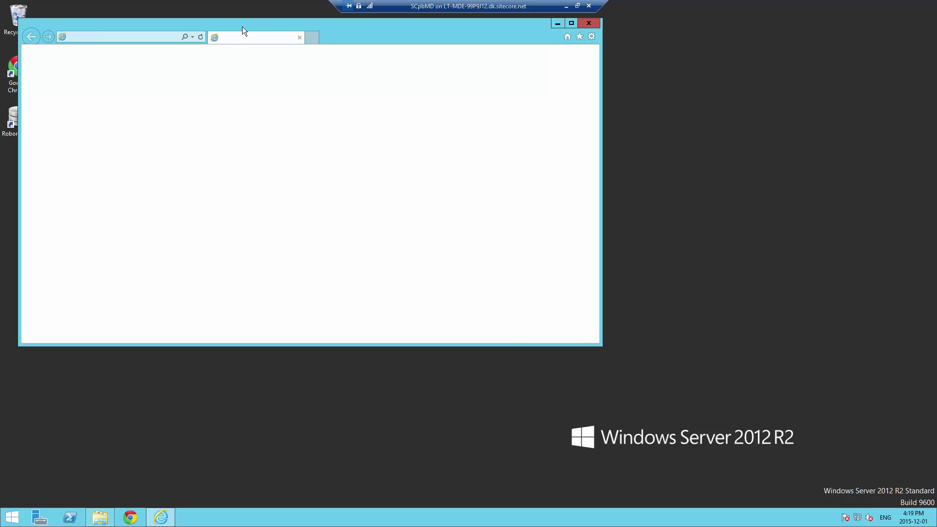
pyautogui.moveTo(244, 26); pyautogui.dragTo(311, 60)
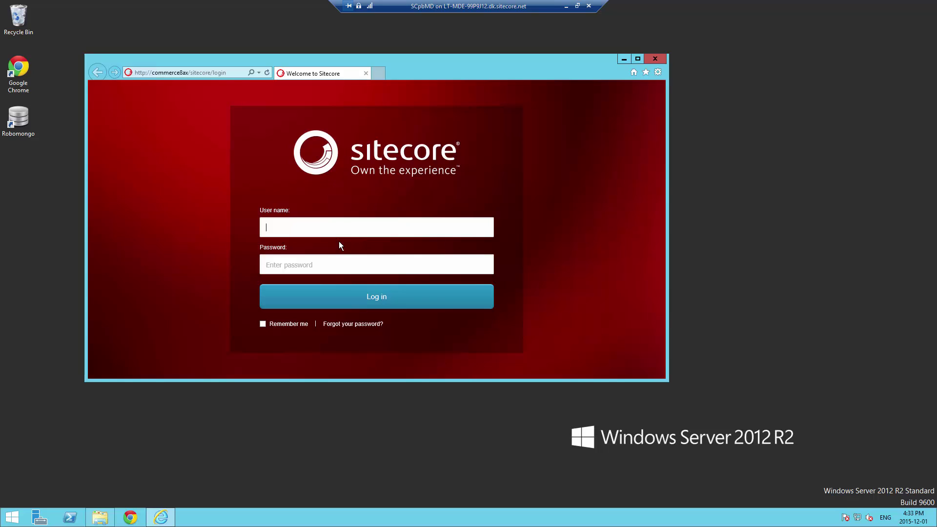
# Log in to Sitecore as admin with the account password, declining to save it
pyautogui.write('admin')
pyautogui.press('Tab')
pyautogui.write('b')
pyautogui.click(299, 301)
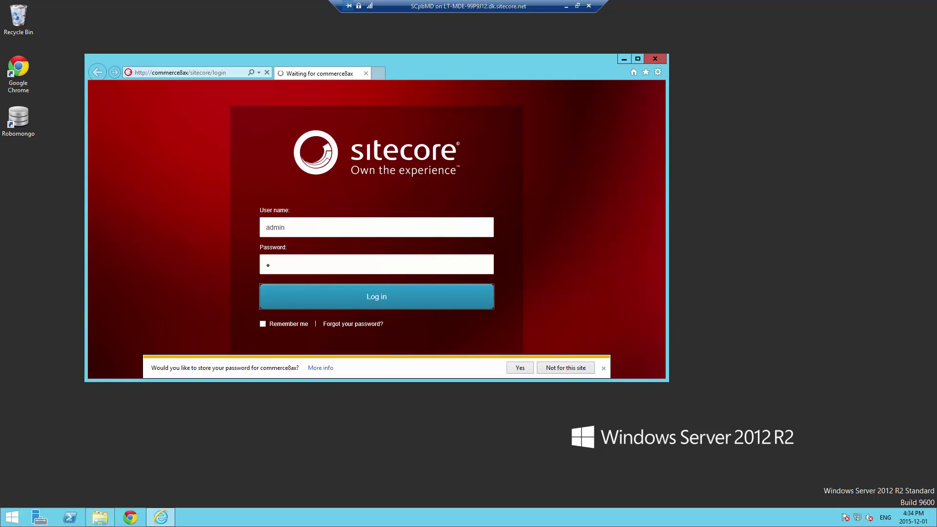
pyautogui.click(553, 370)
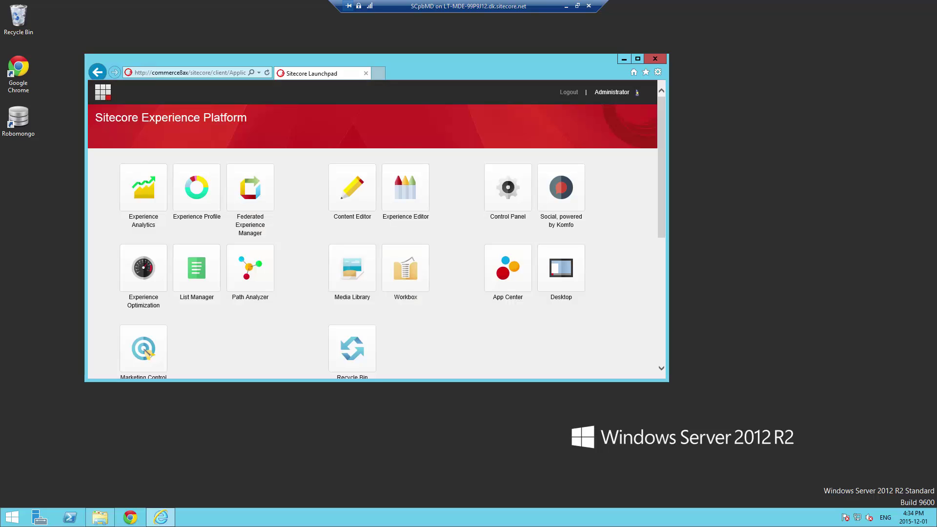
# Open the Content Editor, enlarge the browser window, and select the Home item
pyautogui.click(356, 197)
pyautogui.moveTo(518, 380); pyautogui.dragTo(592, 445)
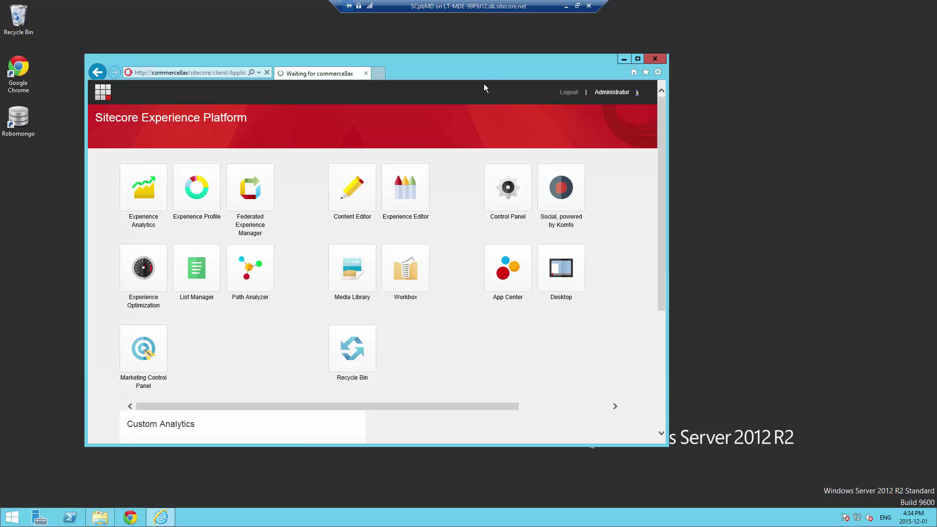
pyautogui.moveTo(490, 69); pyautogui.dragTo(509, 54)
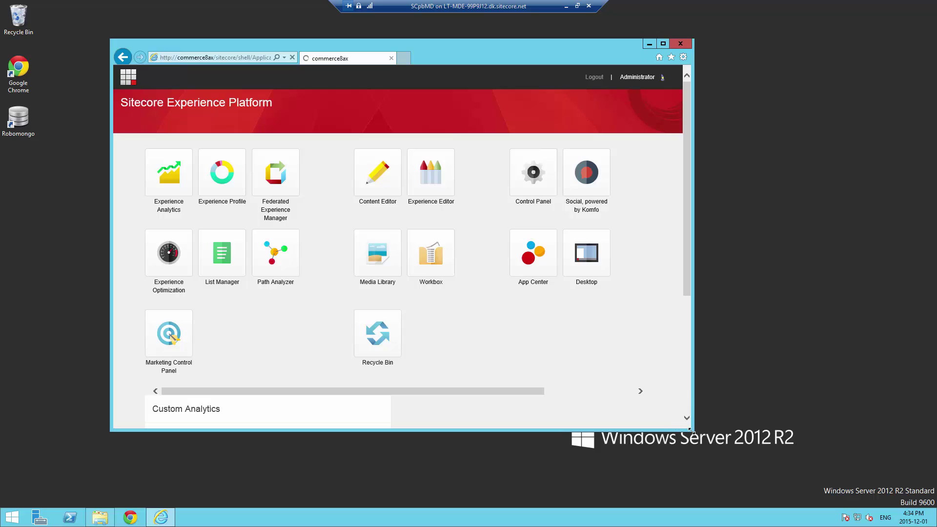
pyautogui.moveTo(672, 422); pyautogui.dragTo(828, 468)
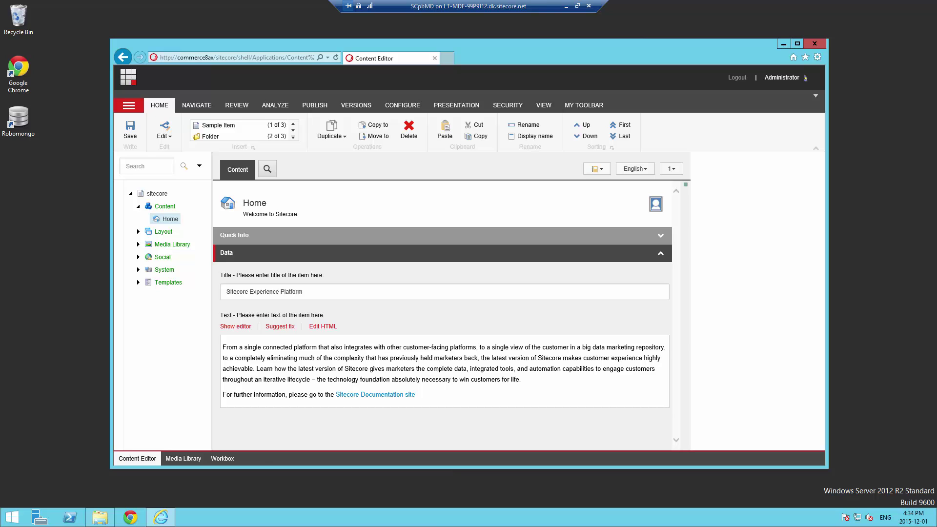
pyautogui.click(170, 219)
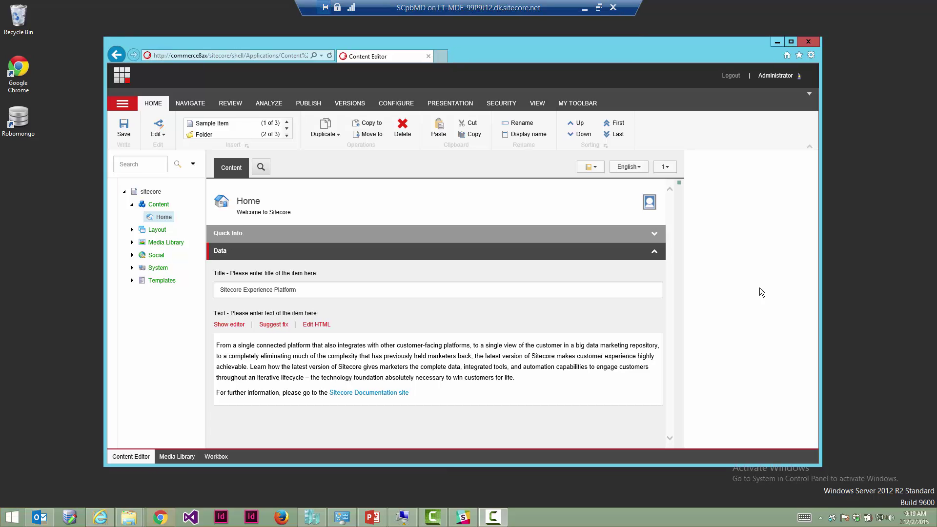
# Launch Registry Editor with regedit from the Start screen
pyautogui.click(29, 483)
pyautogui.click(1, 520)
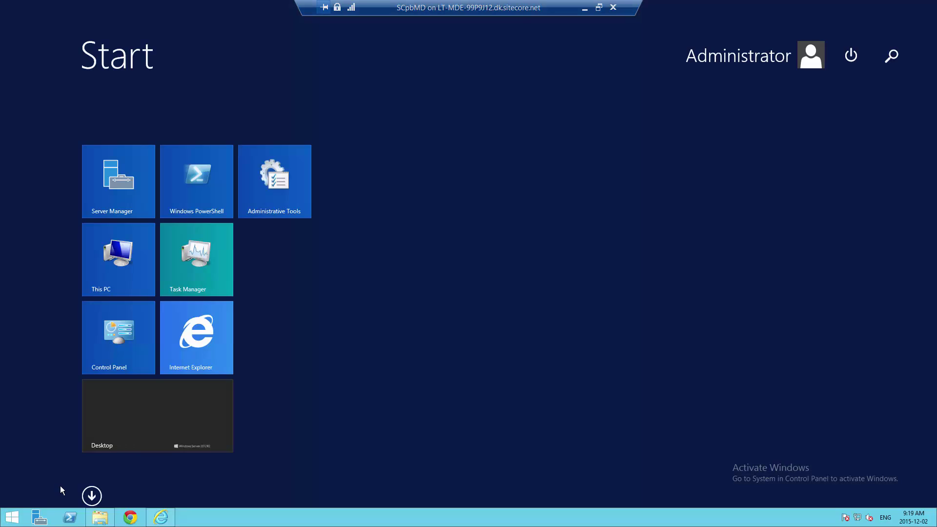
pyautogui.write('reg')
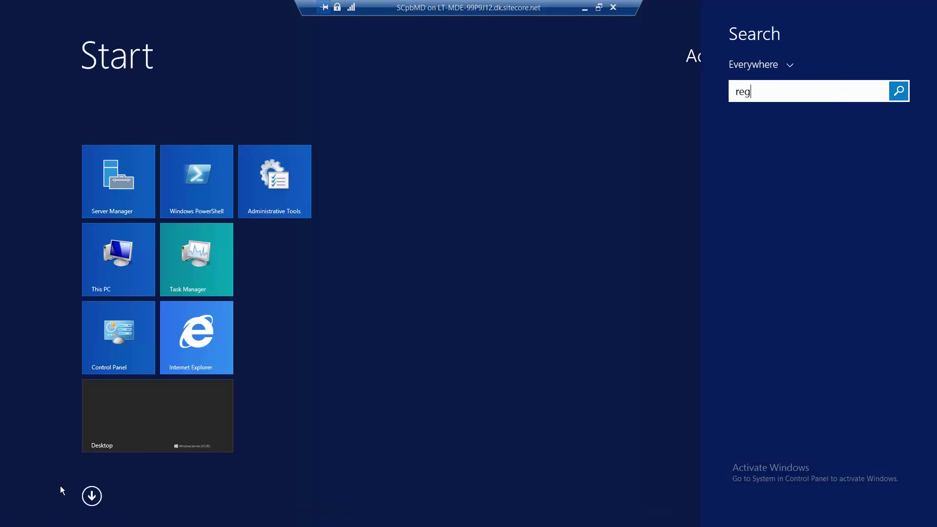
pyautogui.write('edit')
pyautogui.press('Return')
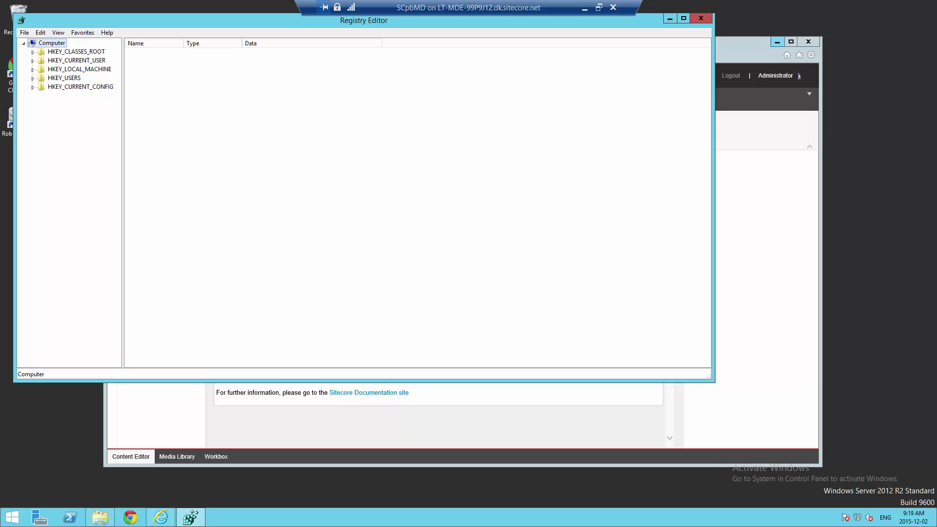
# Navigate to HKLM\SOFTWARE\Microsoft\InetStp\Configuration and select MaxWebConfigFileSizeInKB (REG_DWORD 500)
pyautogui.click(33, 69)
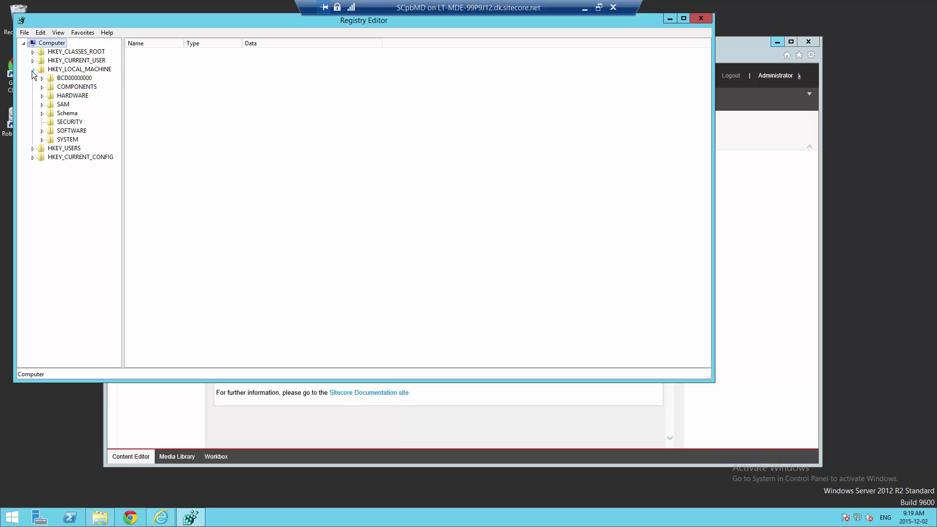
pyautogui.click(42, 131)
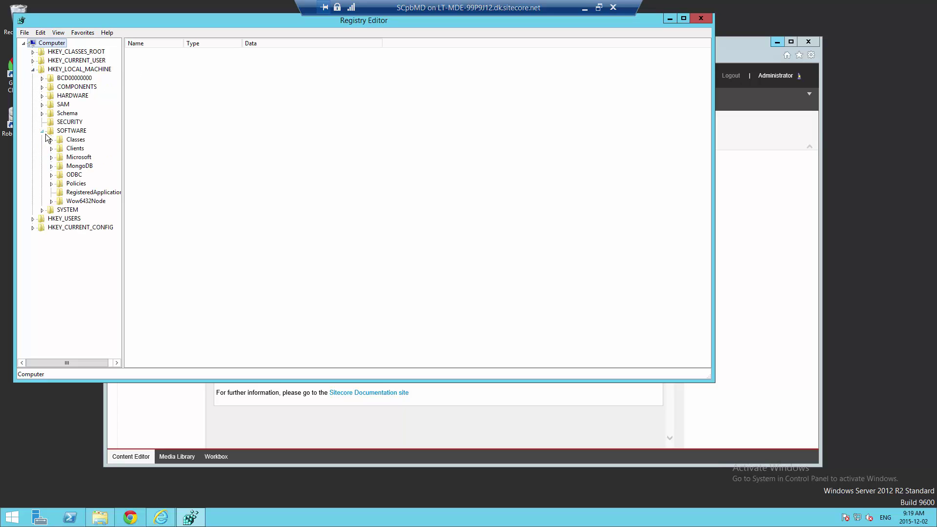
pyautogui.click(51, 157)
pyautogui.moveTo(125, 128); pyautogui.dragTo(127, 177)
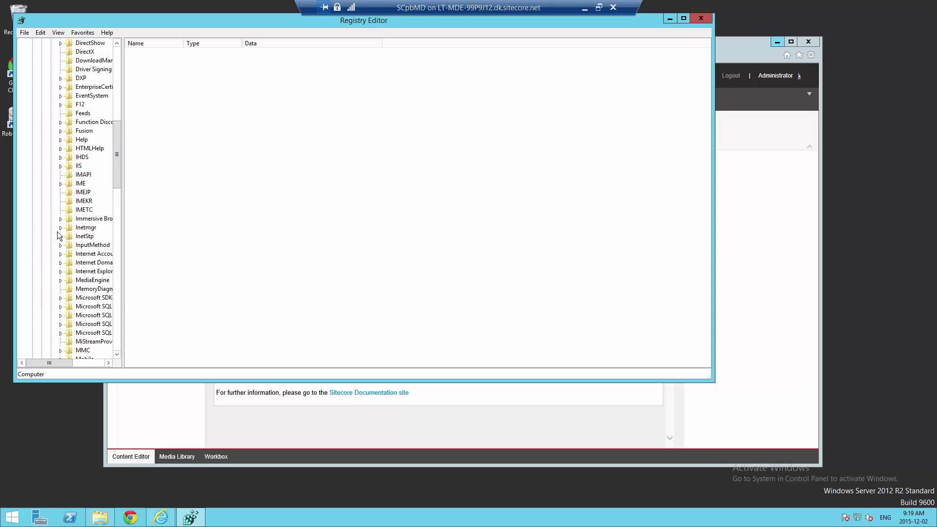
pyautogui.click(60, 236)
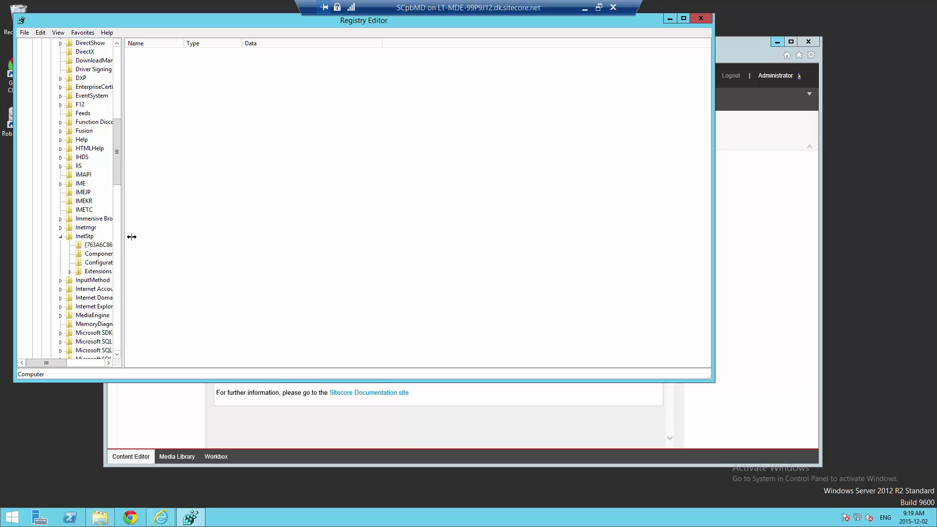
pyautogui.moveTo(132, 237); pyautogui.dragTo(241, 221)
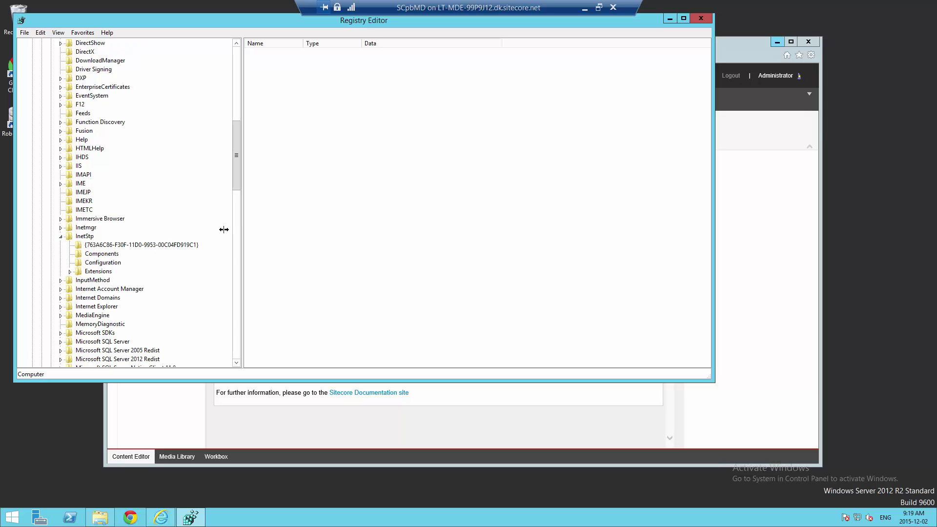
pyautogui.click(90, 262)
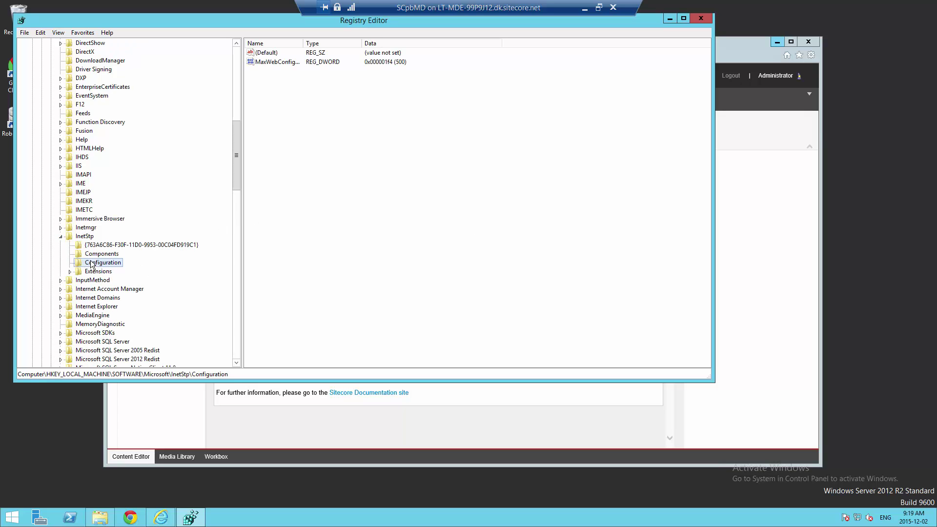
pyautogui.click(297, 62)
pyautogui.doubleClick(303, 43)
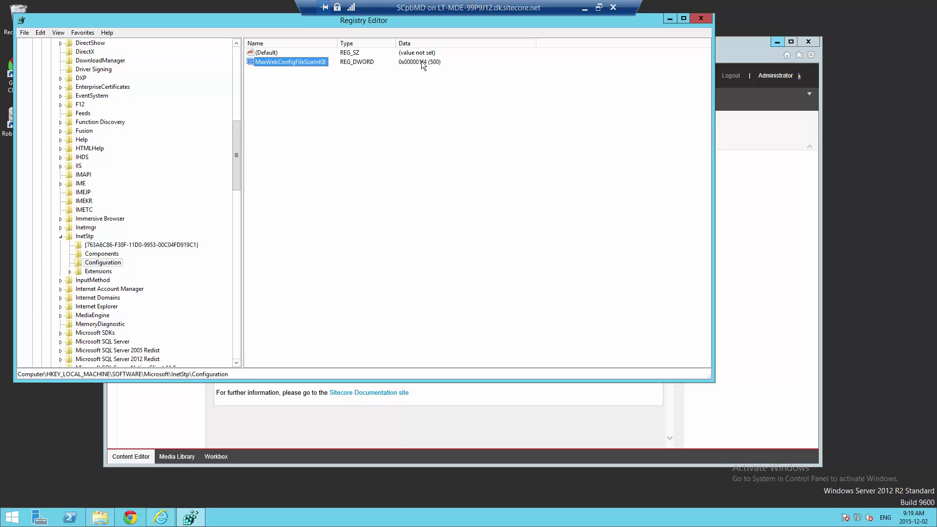
# View MaxWebConfigFileSizeInKB in decimal (500), leave it unchanged, and close Registry Editor
pyautogui.rightClick(321, 64)
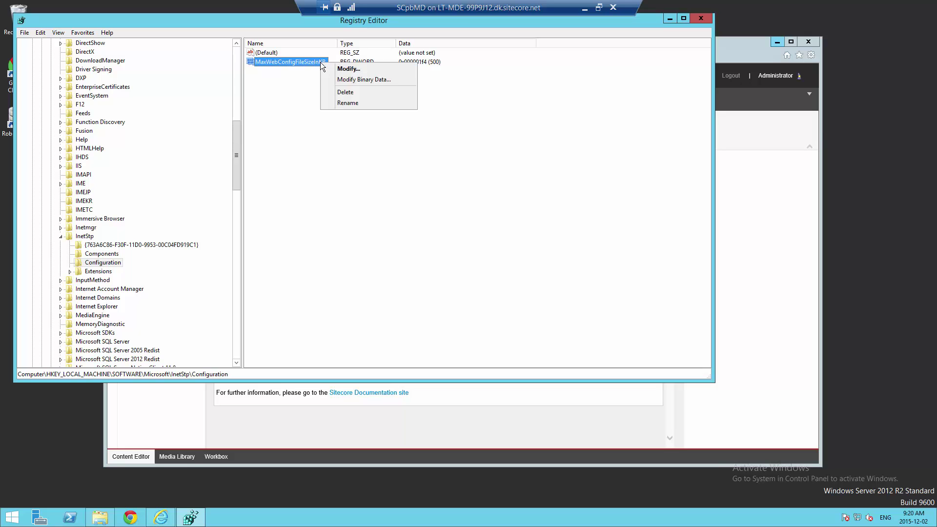
pyautogui.click(335, 68)
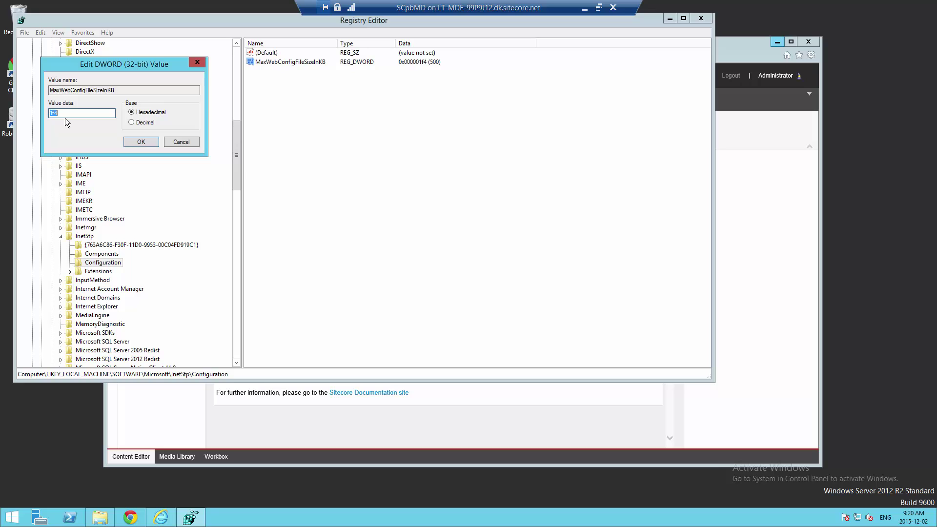
pyautogui.click(145, 122)
pyautogui.moveTo(142, 62); pyautogui.dragTo(367, 104)
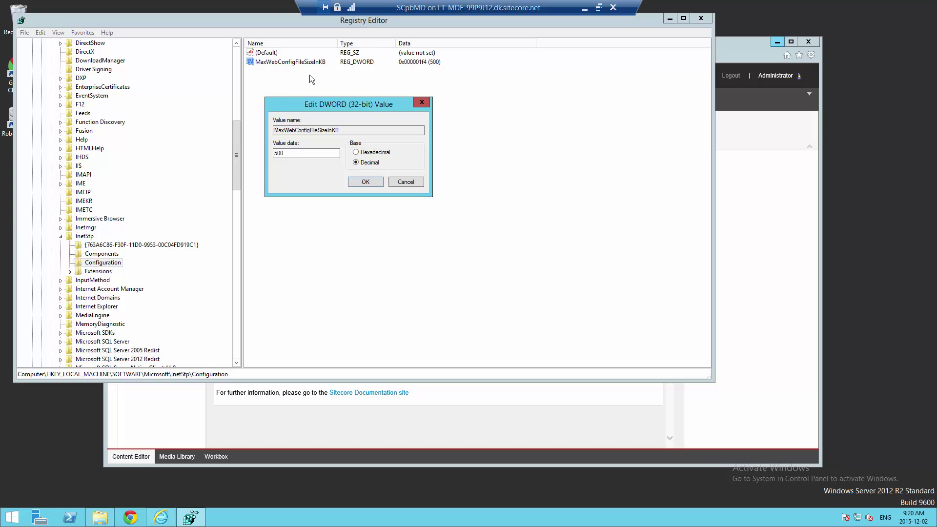
pyautogui.click(315, 95)
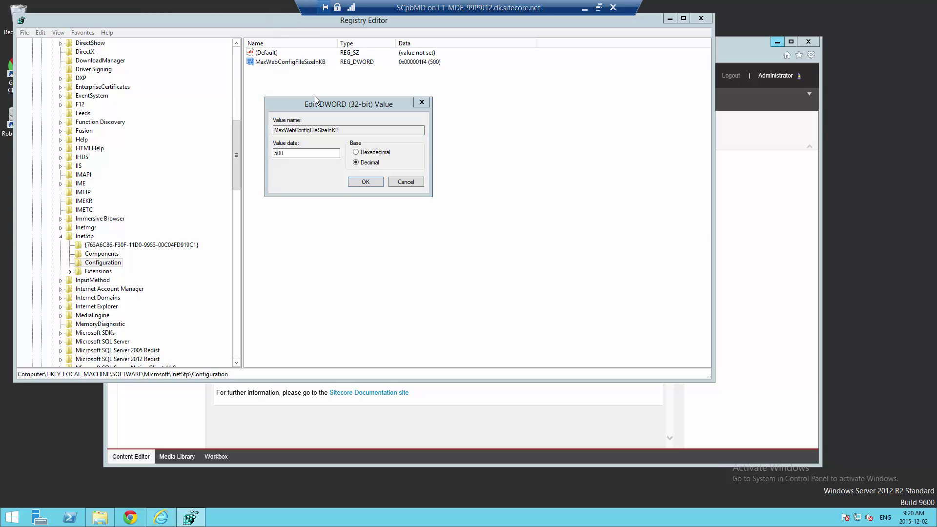
pyautogui.click(405, 182)
pyautogui.moveTo(287, 31); pyautogui.dragTo(292, 37)
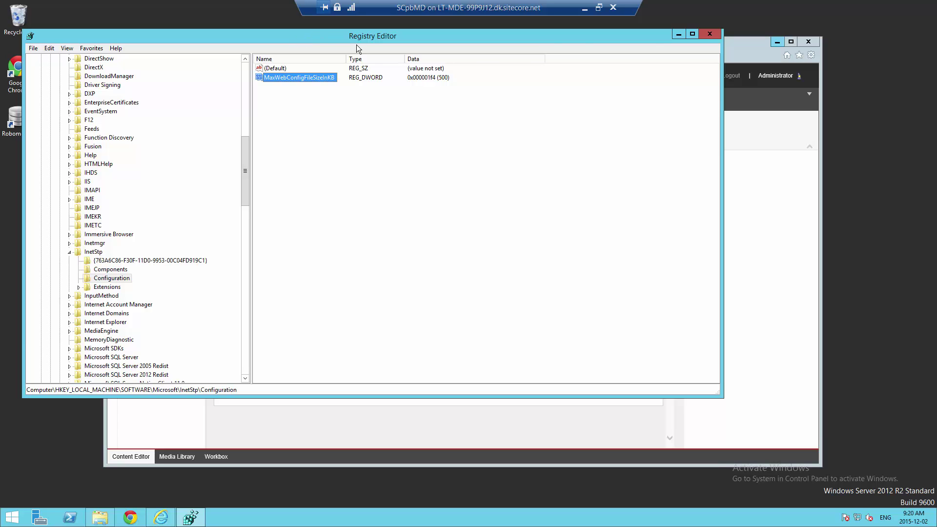
pyautogui.click(710, 34)
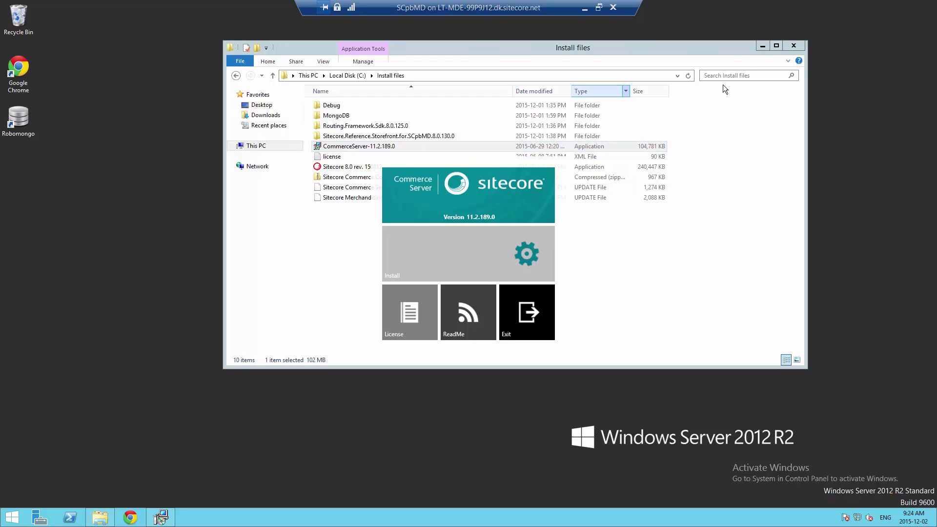
# Start the Commerce Server 11.2.189.0 install and accept the Sitecore licence agreement
pyautogui.click(762, 46)
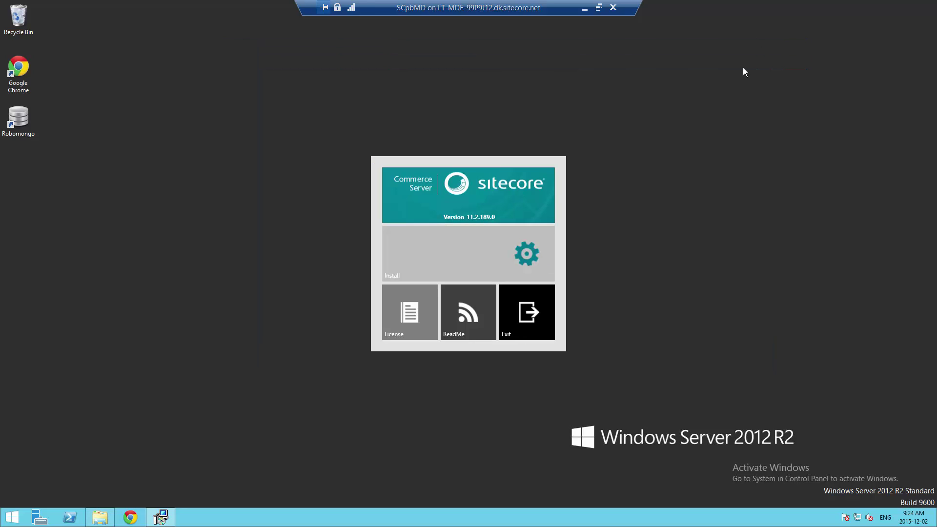
pyautogui.click(516, 251)
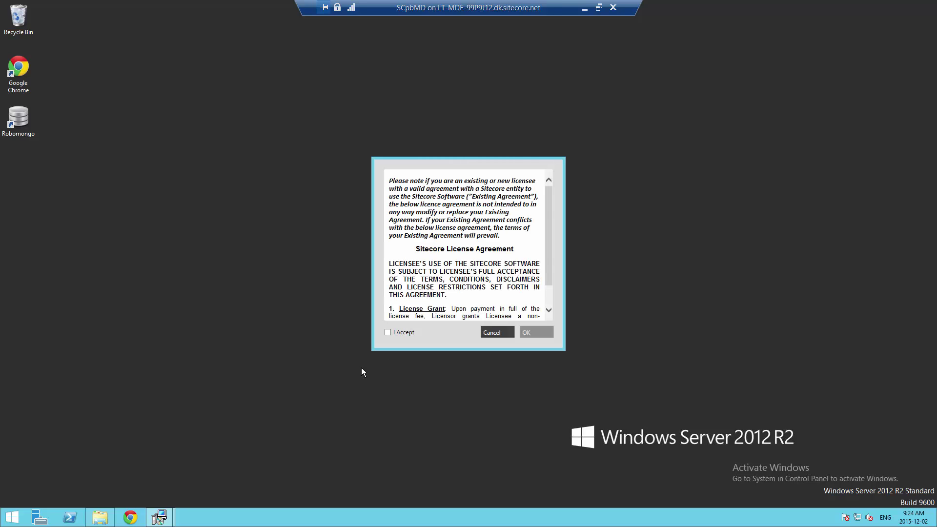
pyautogui.click(388, 333)
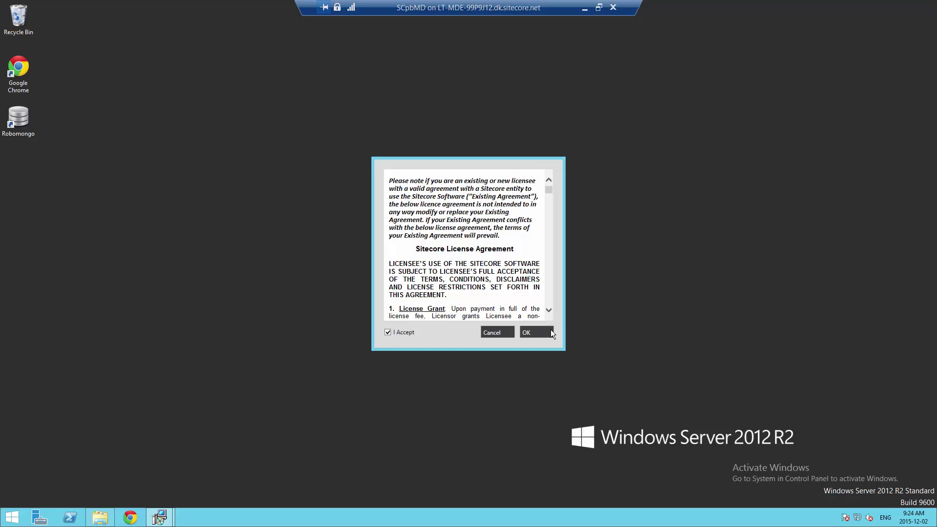
pyautogui.click(538, 332)
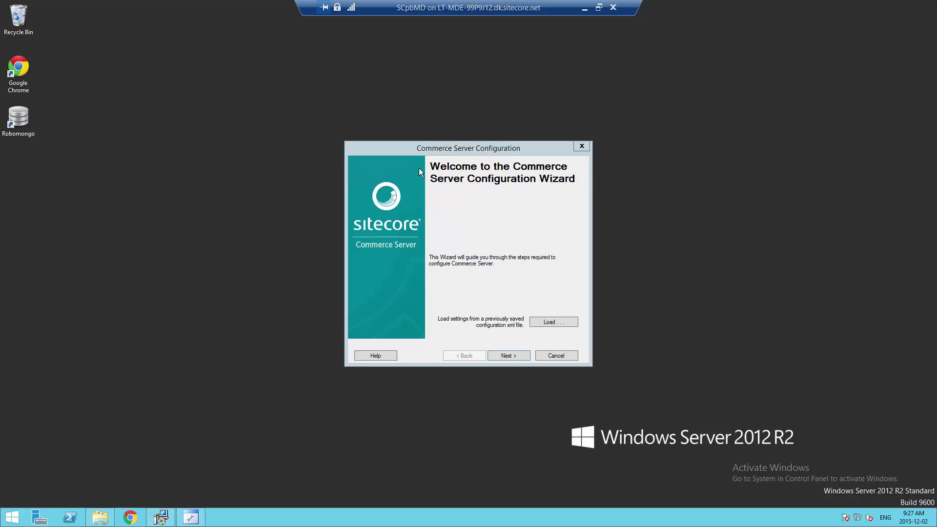
# Successfully test the connection to the MSCS_Admin administration database
pyautogui.click(428, 153)
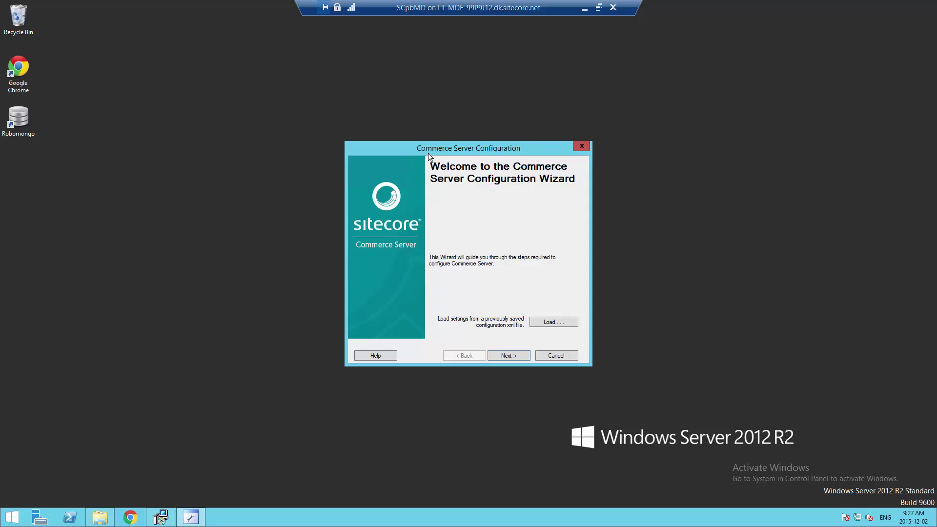
pyautogui.click(506, 354)
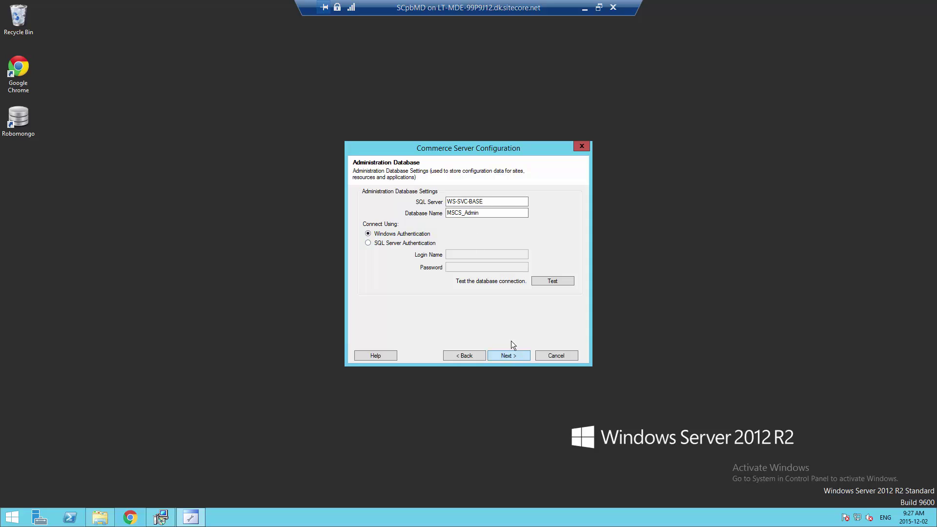
pyautogui.click(541, 281)
pyautogui.click(518, 297)
# Enter the staging service account password and continue to the admin-privilege warning
pyautogui.click(519, 355)
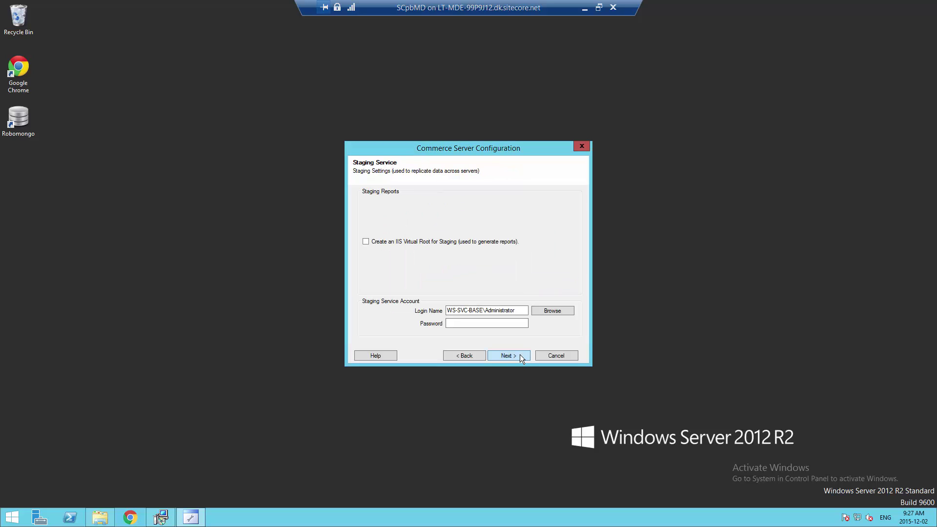
pyautogui.click(474, 324)
pyautogui.write('••••••••')
pyautogui.click(519, 356)
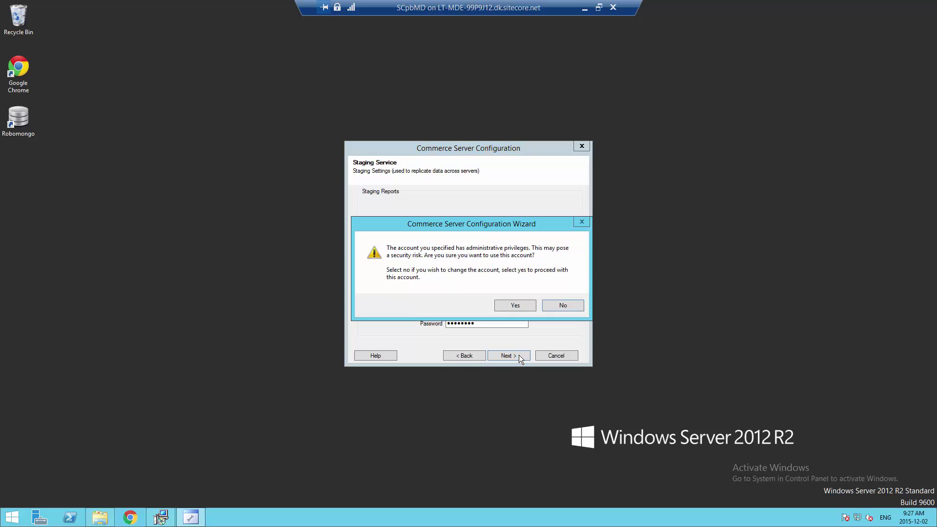
pyautogui.moveTo(465, 223); pyautogui.dragTo(491, 223)
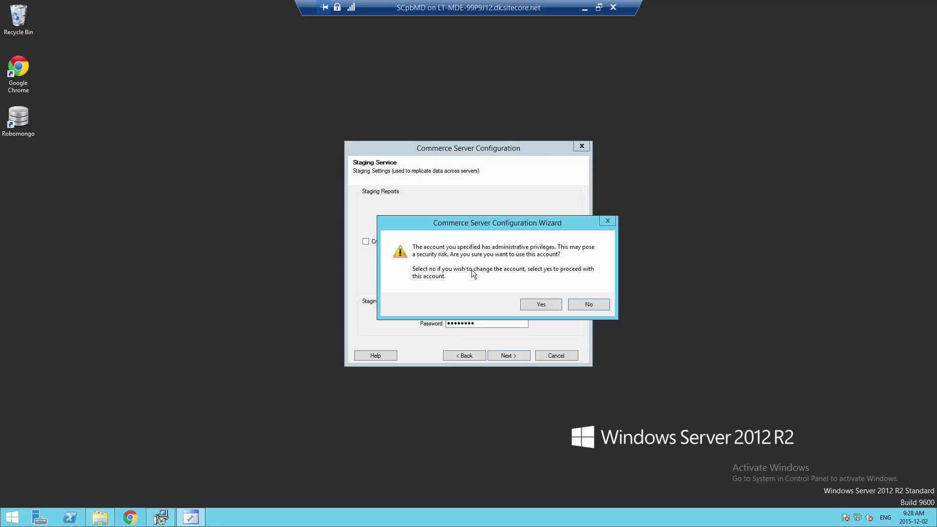
# Accept the administrator-account warning, apply the configuration, and finish the wizard
pyautogui.click(541, 304)
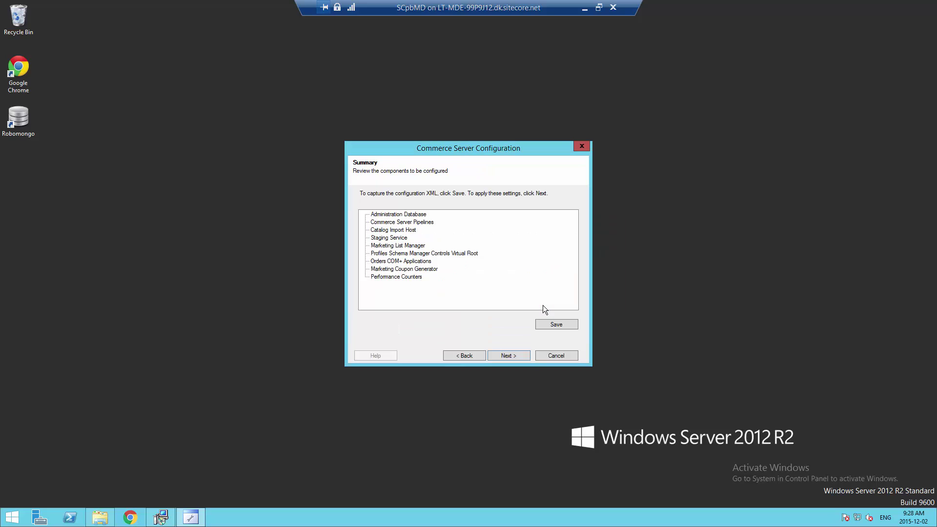
pyautogui.click(524, 358)
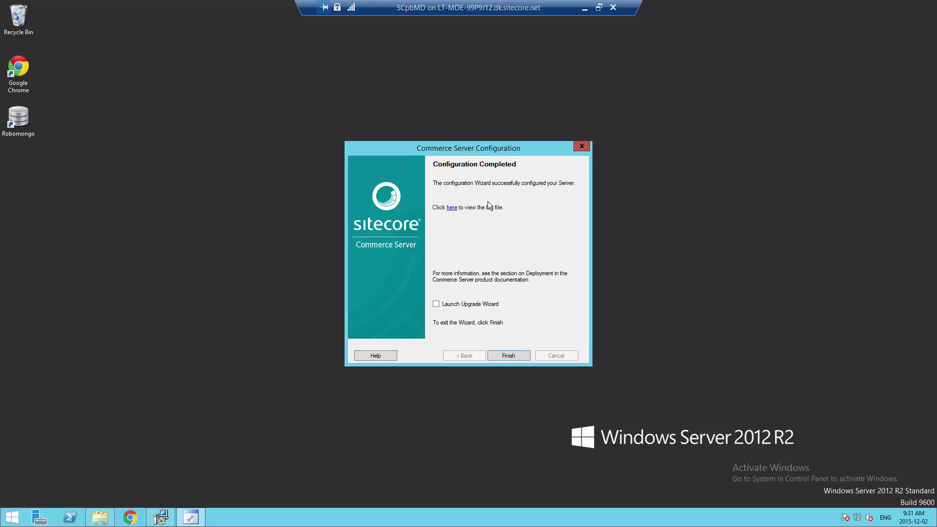
pyautogui.click(510, 354)
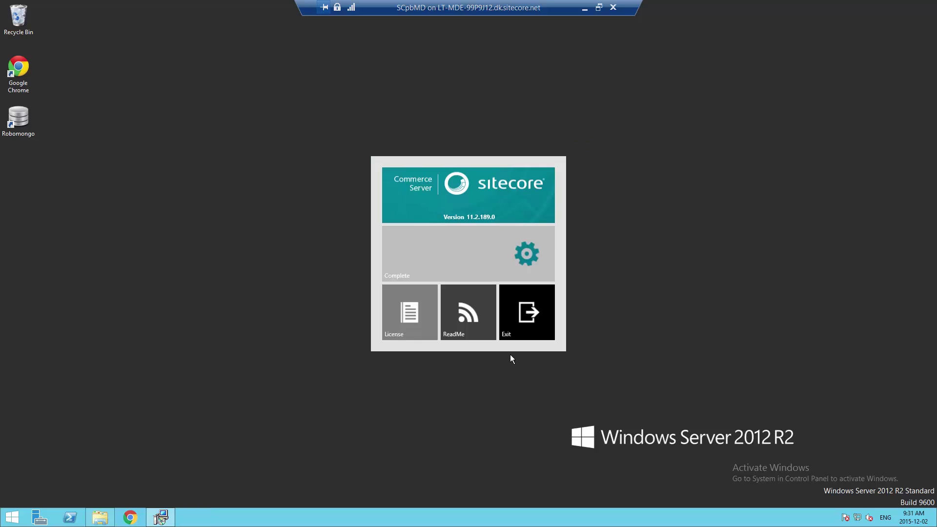
# Exit the Commerce Server launcher and close SQL Server Management Studio
pyautogui.click(530, 320)
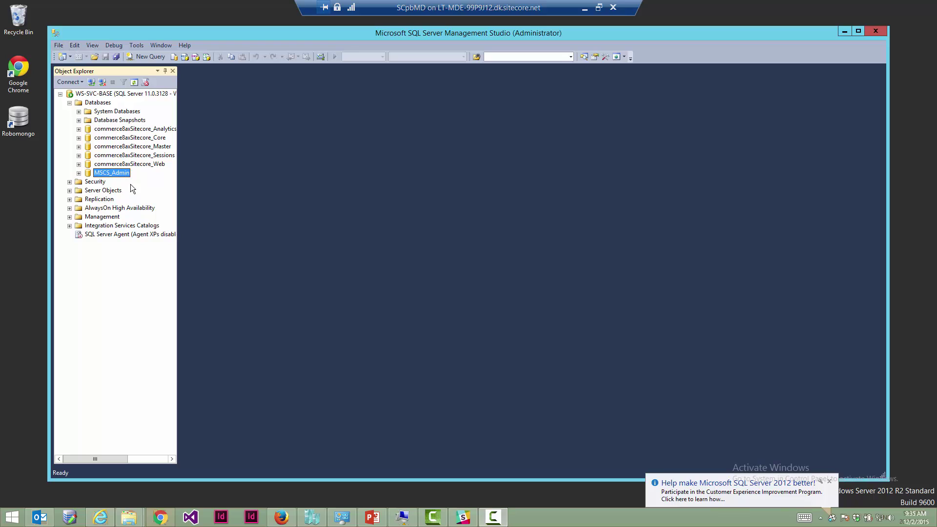
pyautogui.click(876, 31)
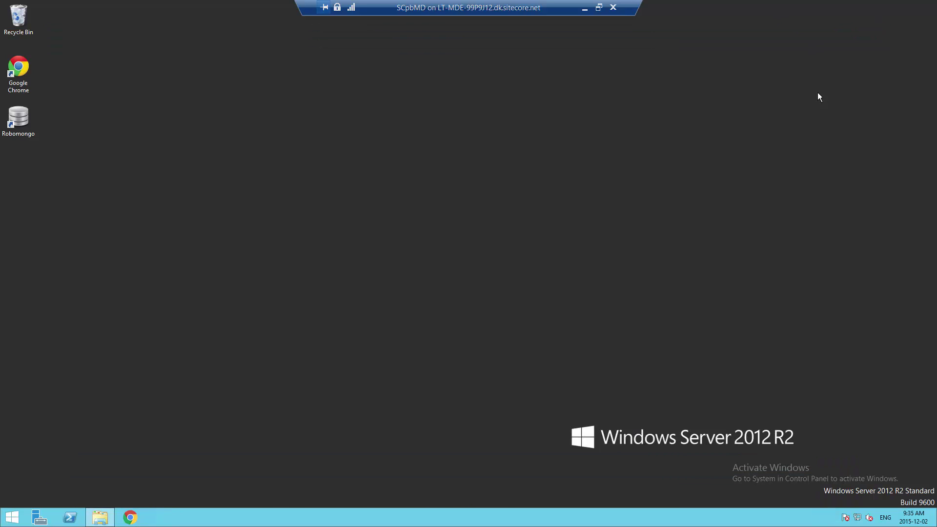
# Create a new folder named AXServices inside C:\inetpub
pyautogui.click(100, 517)
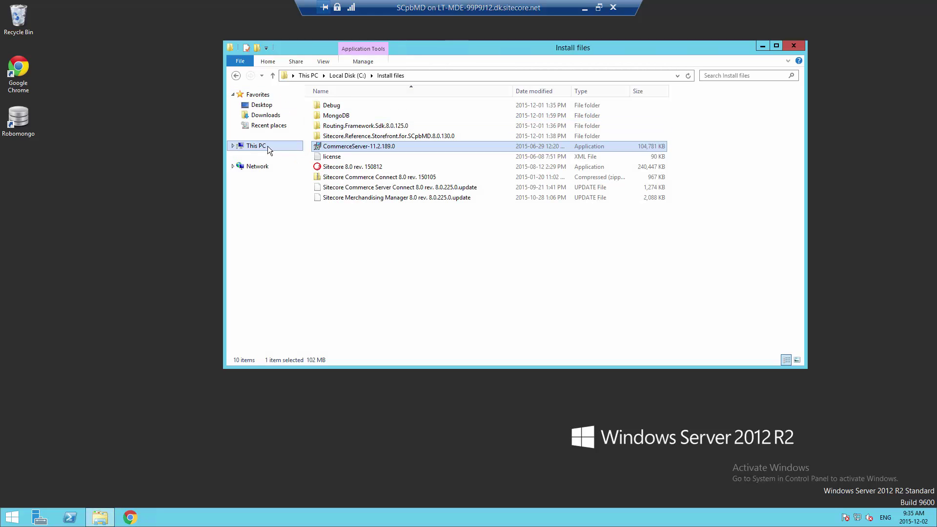
pyautogui.click(347, 75)
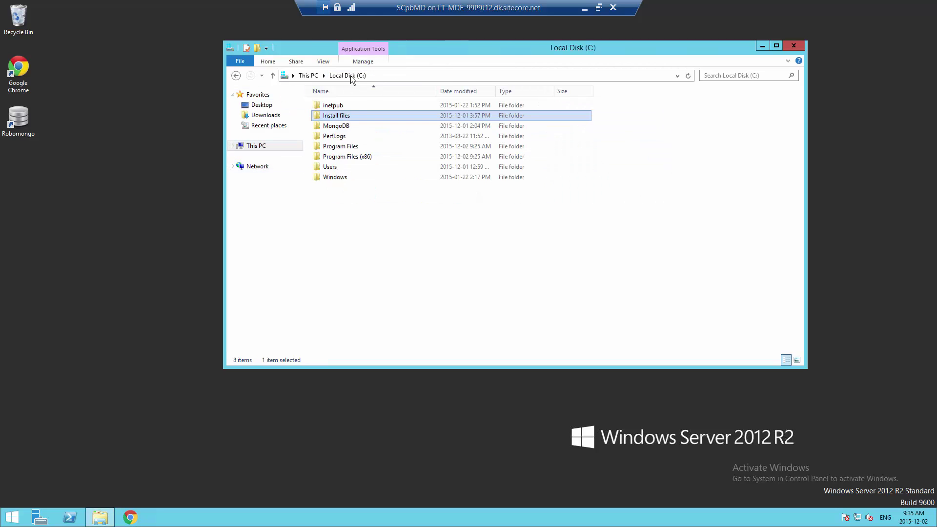
pyautogui.doubleClick(336, 105)
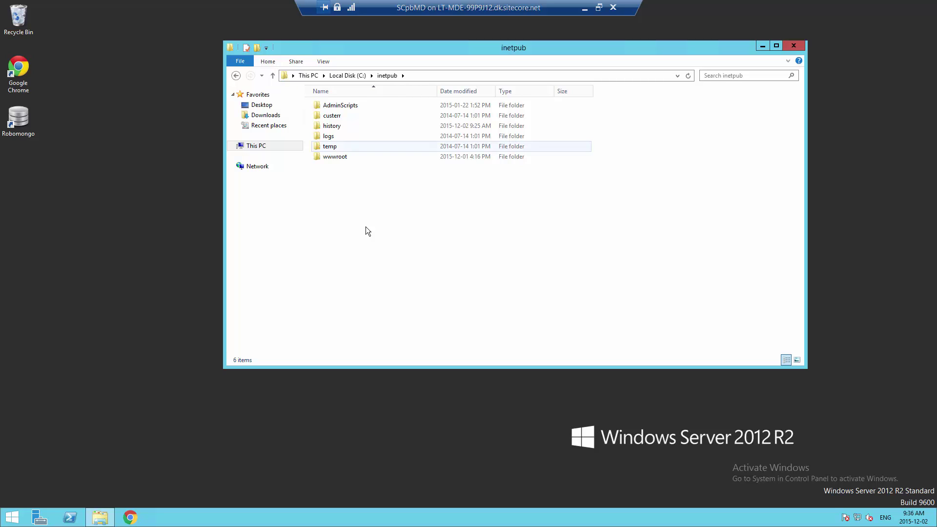
pyautogui.rightClick(336, 201)
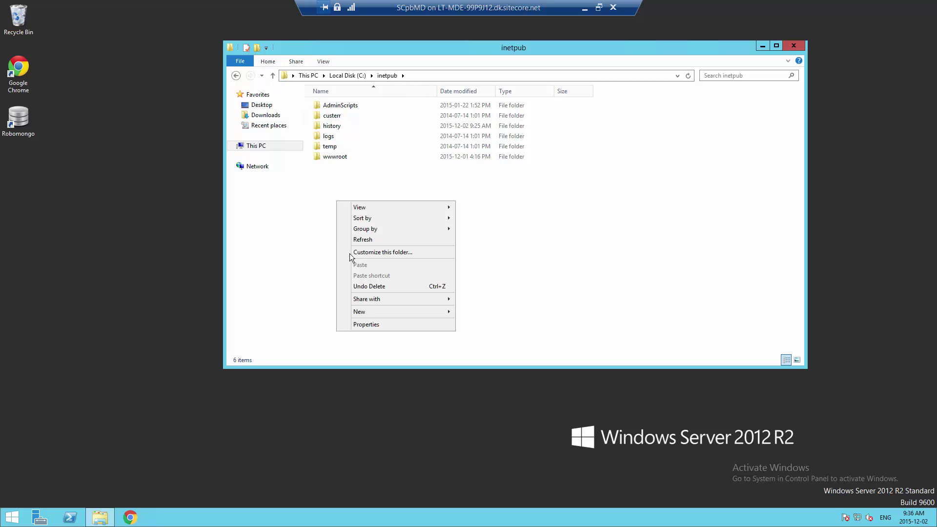
pyautogui.click(466, 312)
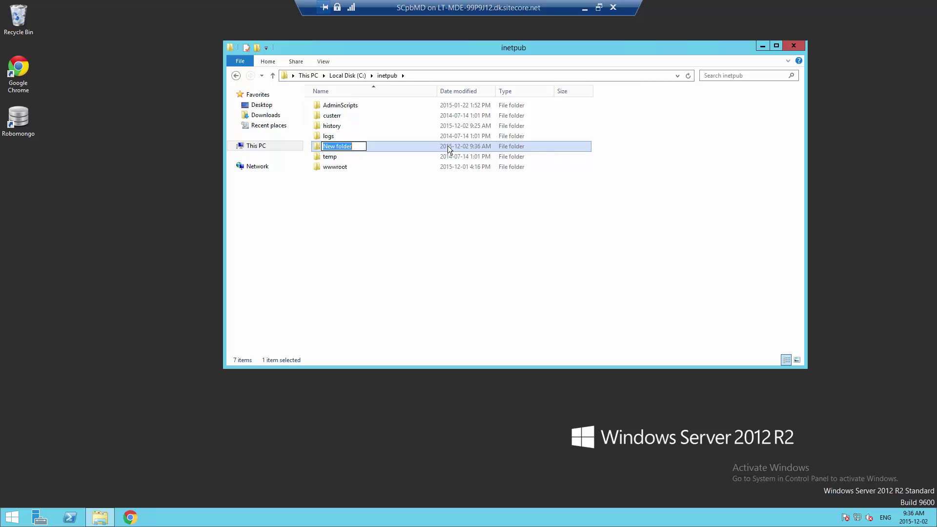
pyautogui.write('AXServices')
pyautogui.press('Return')
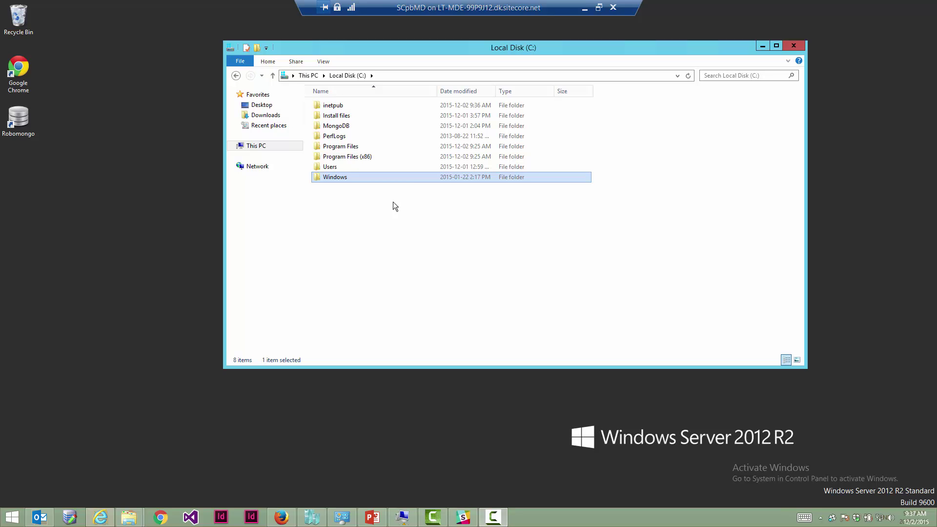
# Browse to C:\Windows\System32\drivers\etc and open the hosts file
pyautogui.doubleClick(352, 180)
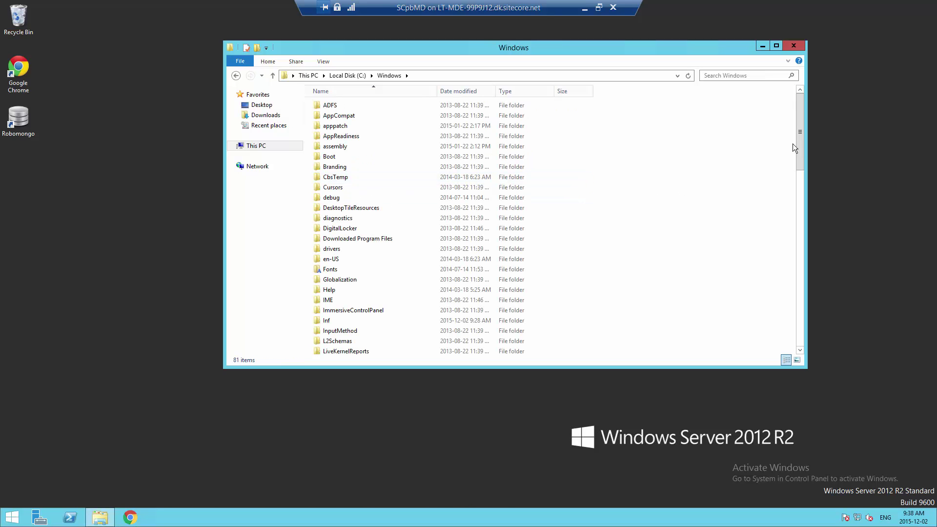
pyautogui.moveTo(795, 149); pyautogui.dragTo(786, 288)
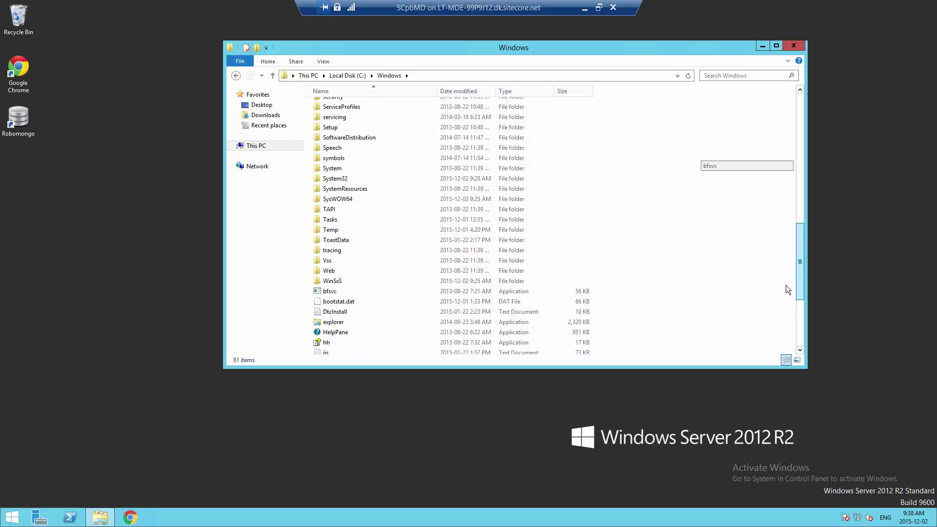
pyautogui.doubleClick(337, 173)
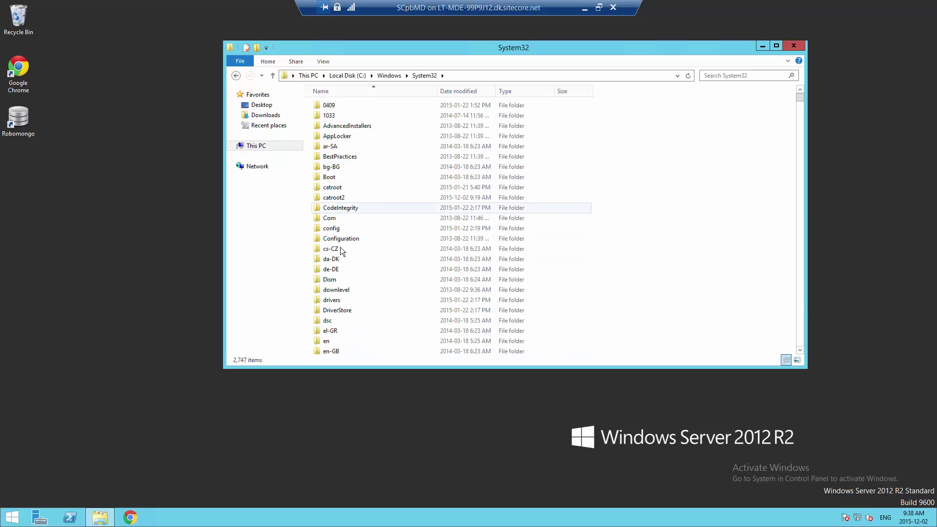
pyautogui.doubleClick(332, 300)
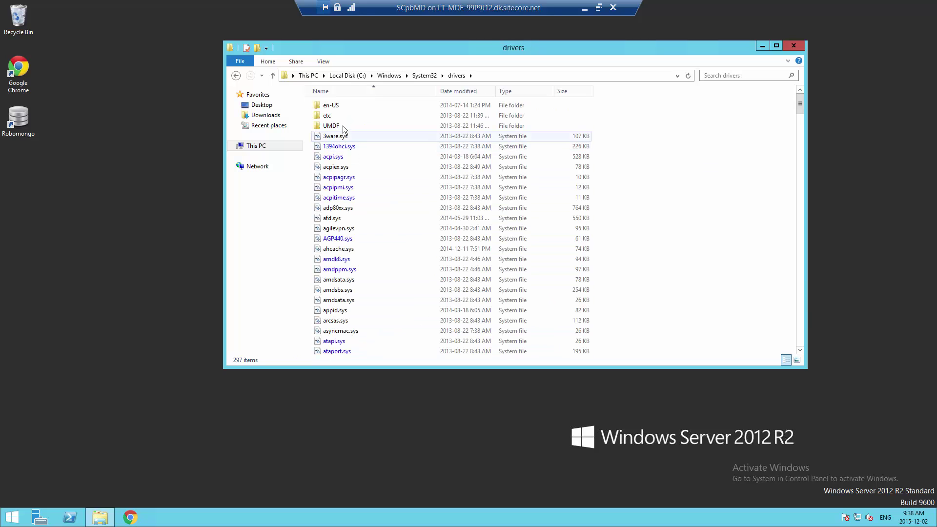
pyautogui.doubleClick(333, 117)
pyautogui.click(331, 106)
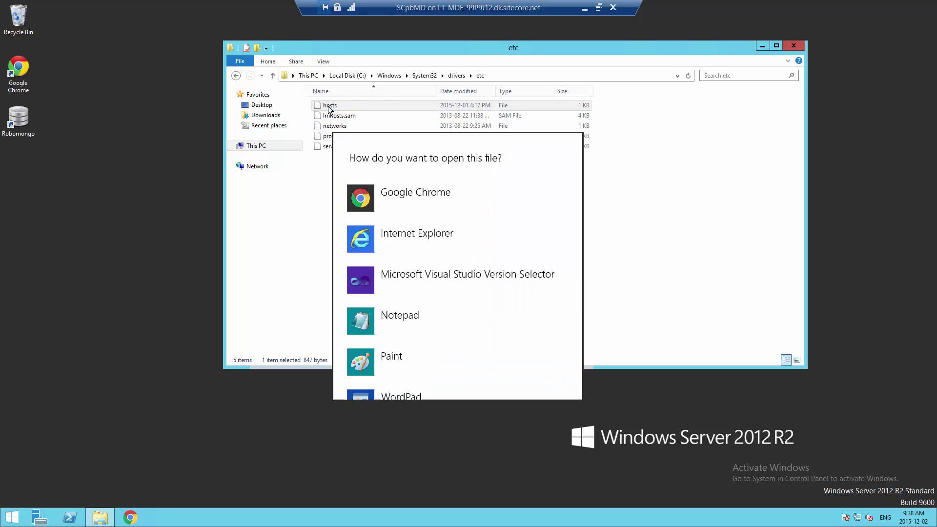
# Open hosts in Notepad and add a '127.0.0.1 AXCSServices' line below commerce8ax
pyautogui.click(379, 331)
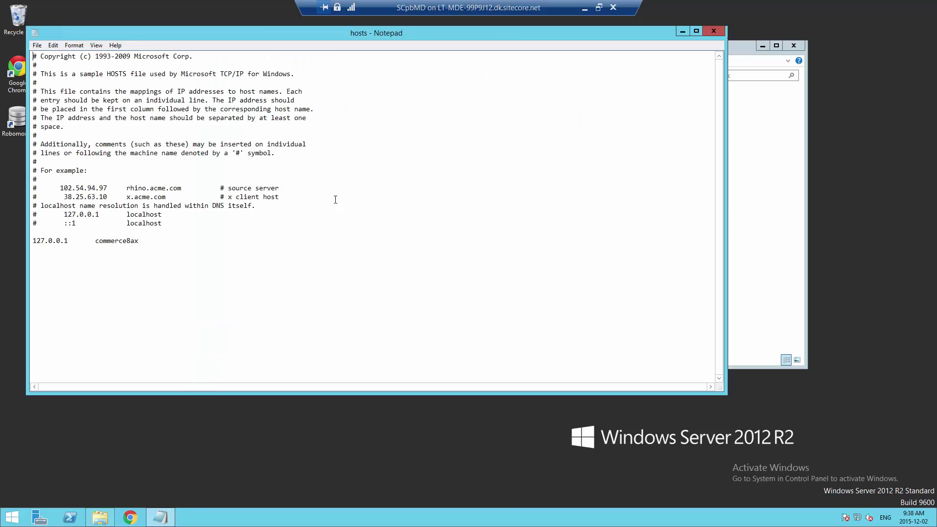
pyautogui.click(145, 246)
pyautogui.moveTo(12, 245); pyautogui.dragTo(11, 241)
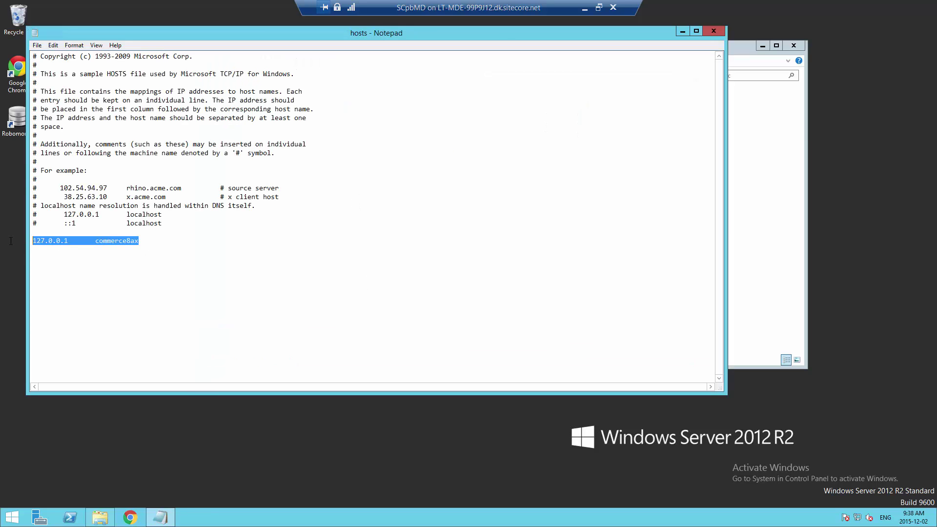
pyautogui.hotkey('ctrl', 'c')
pyautogui.click(164, 240)
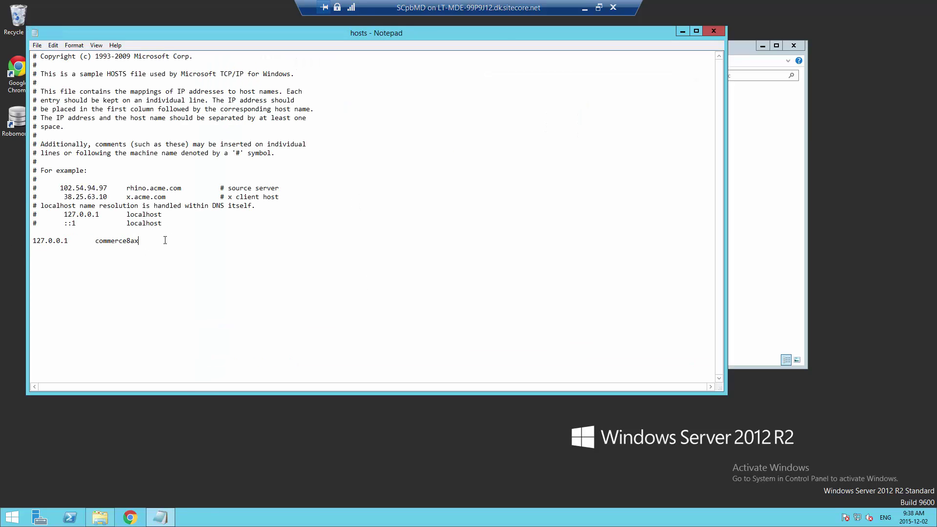
pyautogui.press('Return')
pyautogui.hotkey('ctrl', 'v')
pyautogui.doubleClick(121, 250)
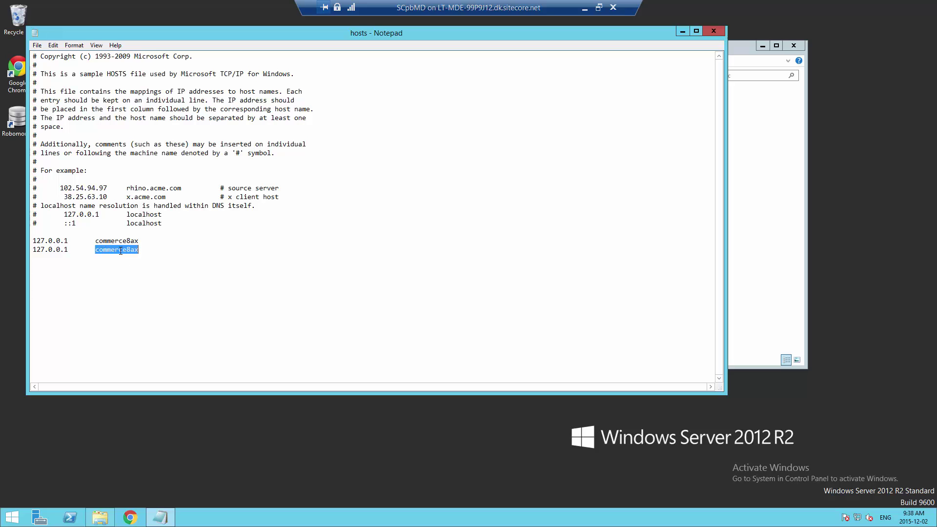
pyautogui.write('AXCSServices')
pyautogui.click(753, 171)
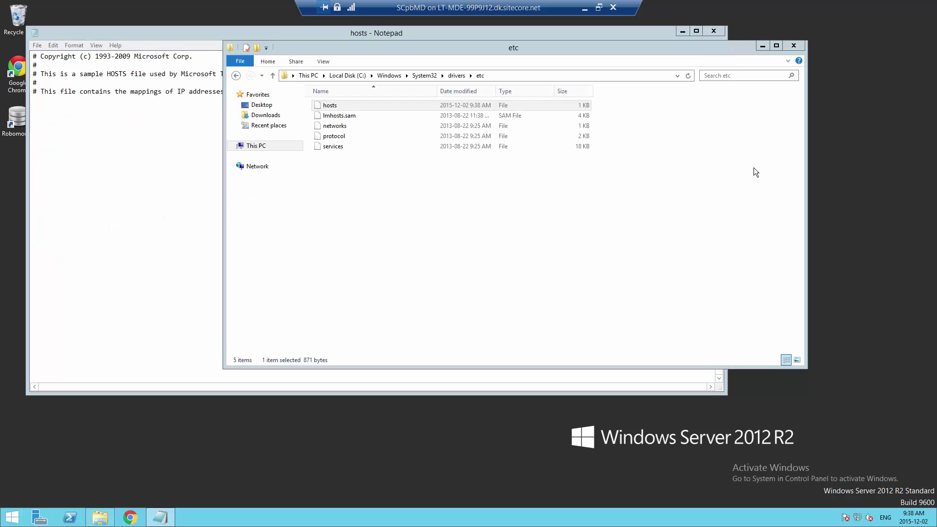
# Rename the C:\inetpub folder AXServices to AXCSServices
pyautogui.click(347, 76)
pyautogui.doubleClick(337, 107)
pyautogui.click(330, 117)
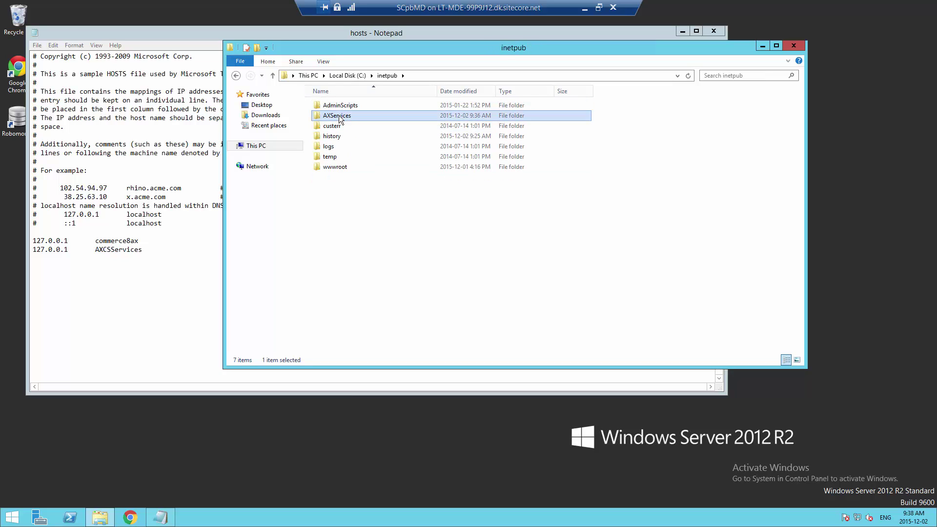
pyautogui.click(330, 117)
pyautogui.click(330, 118)
pyautogui.write('CSServices')
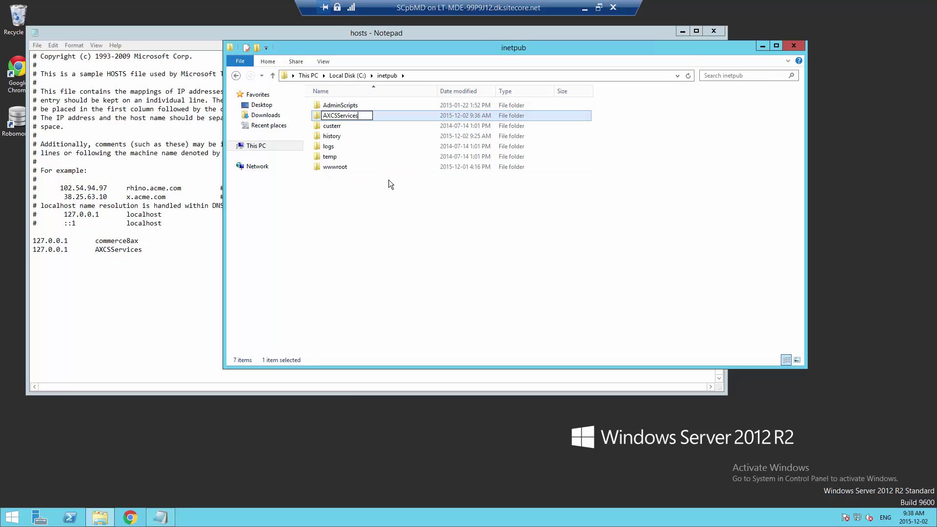
pyautogui.click(408, 227)
pyautogui.moveTo(189, 36); pyautogui.dragTo(219, 45)
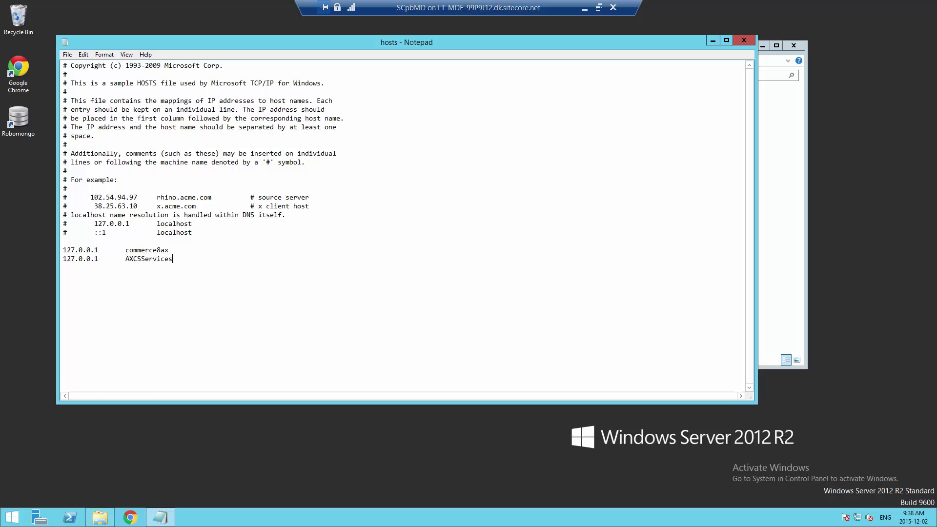
# Add a '127.0.0.1 ax.reference.storefront.com' hosts line, then close Notepad
pyautogui.moveTo(172, 259); pyautogui.dragTo(66, 262)
pyautogui.click(177, 261)
pyautogui.hotkey('ctrl', 'v')
pyautogui.moveTo(125, 268); pyautogui.dragTo(178, 268)
pyautogui.hotkey('ctrl', 'v')
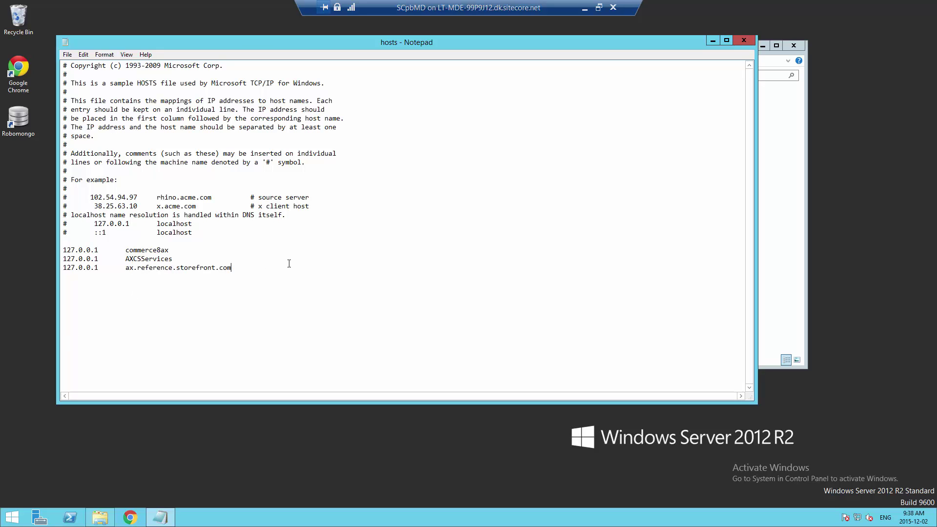
pyautogui.click(737, 40)
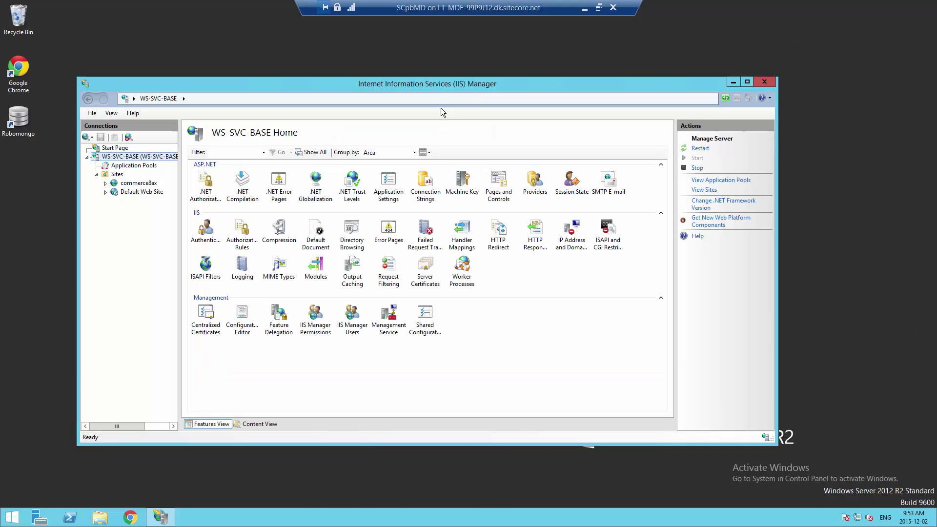
# Start a new IIS website with site name AXCSServices
pyautogui.rightClick(121, 175)
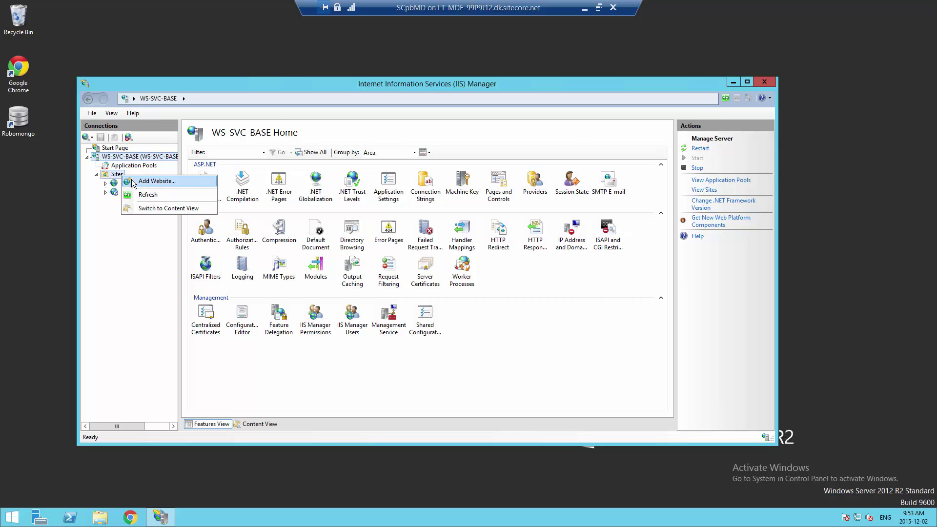
pyautogui.click(155, 181)
pyautogui.rightClick(323, 157)
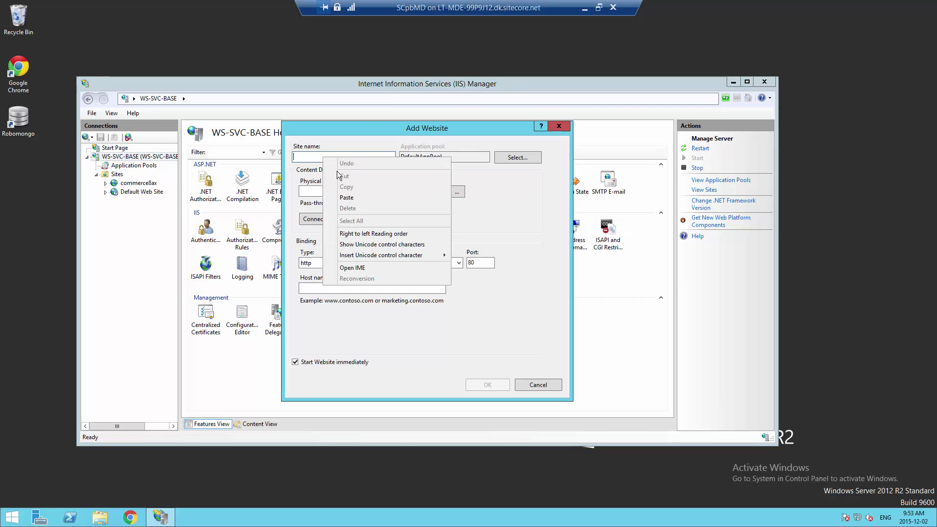
pyautogui.click(344, 197)
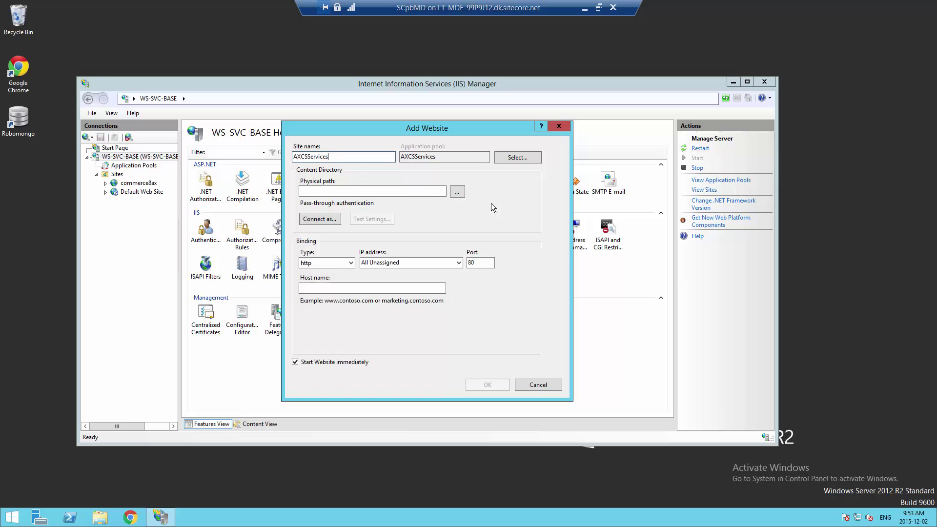
# Set the physical path to C:\inetpub\AXCSServices and host name AXCSServices, then create the site
pyautogui.click(457, 191)
pyautogui.doubleClick(420, 315)
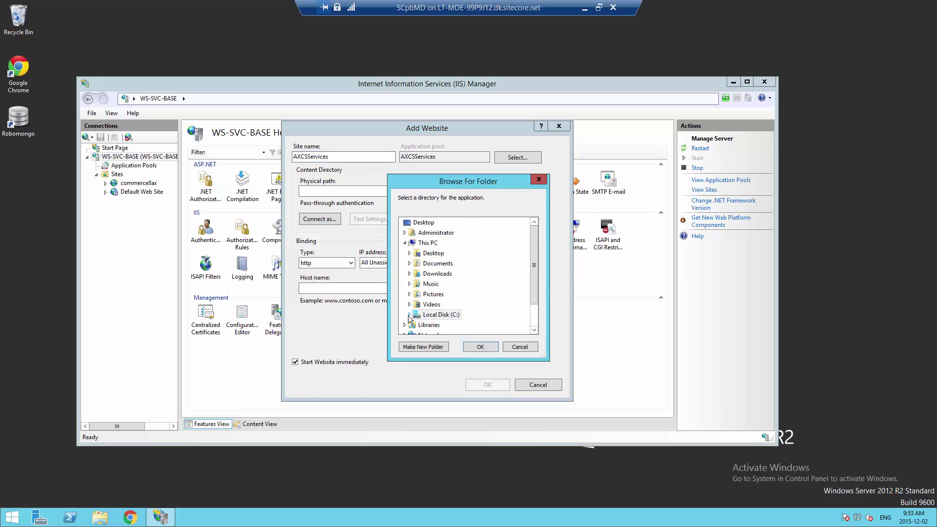
pyautogui.click(414, 253)
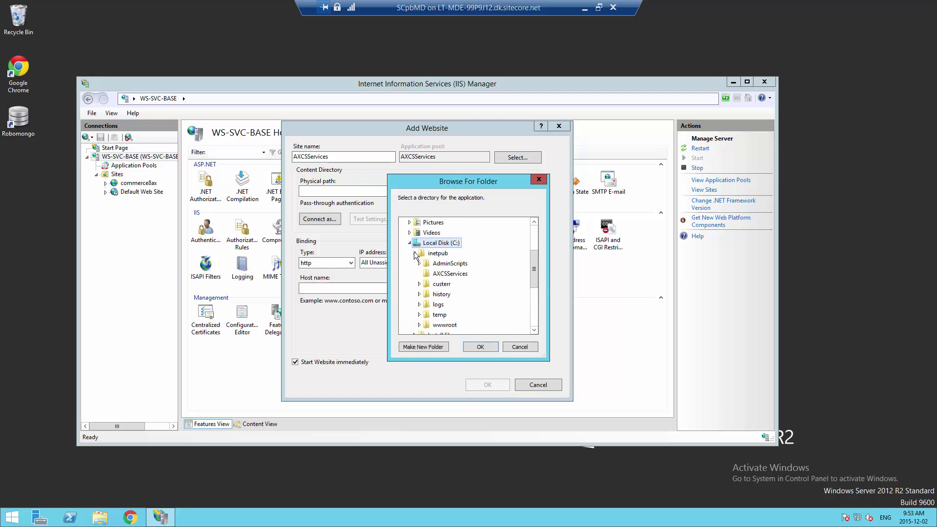
pyautogui.click(449, 274)
pyautogui.click(481, 347)
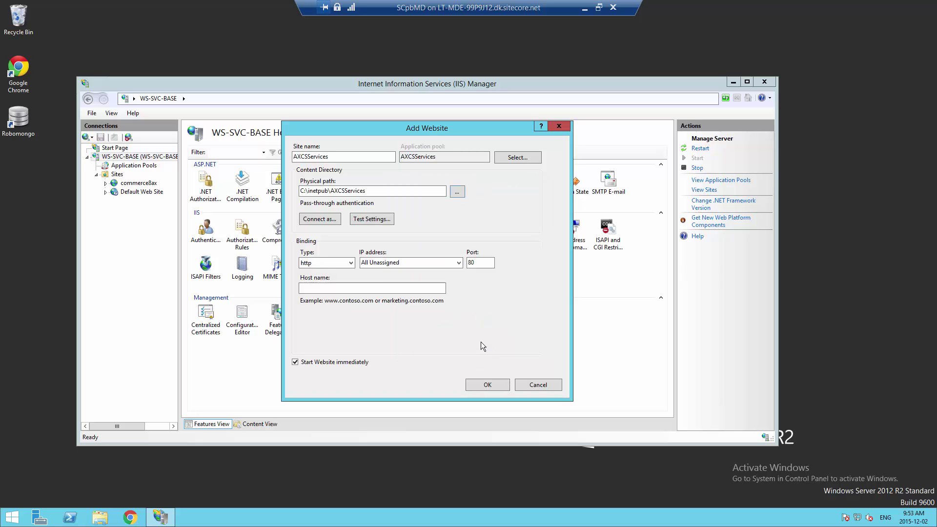
pyautogui.rightClick(316, 287)
pyautogui.click(342, 326)
pyautogui.doubleClick(322, 286)
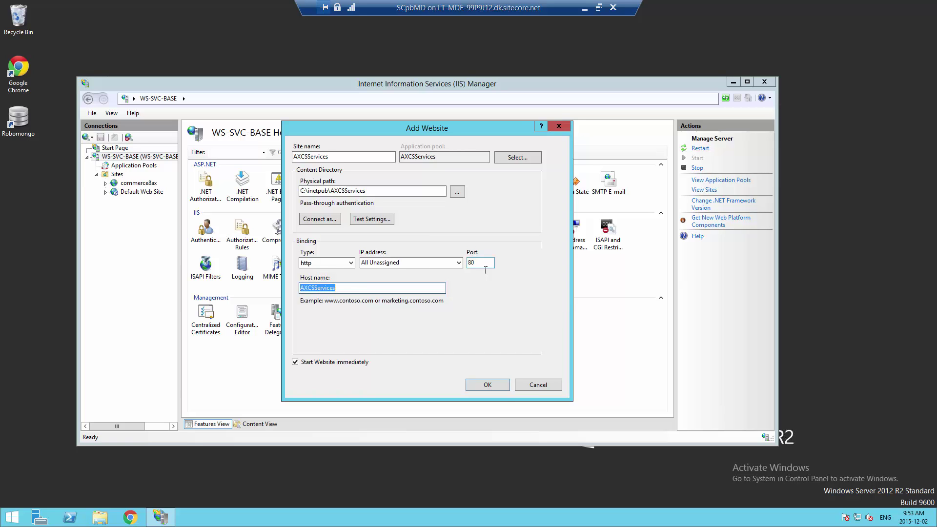
pyautogui.click(494, 387)
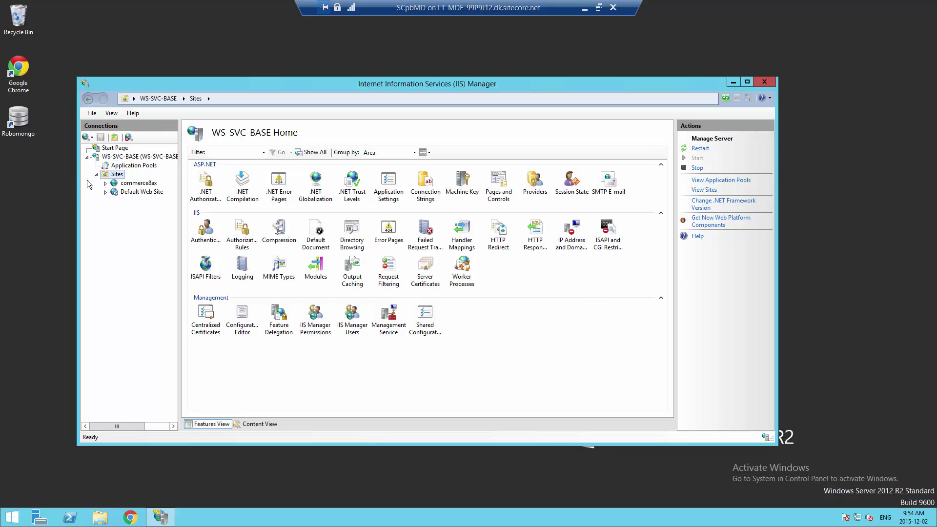
# Refresh the Sites list and open Server Certificates for the WS-SVC-BASE server
pyautogui.rightClick(108, 176)
pyautogui.click(131, 196)
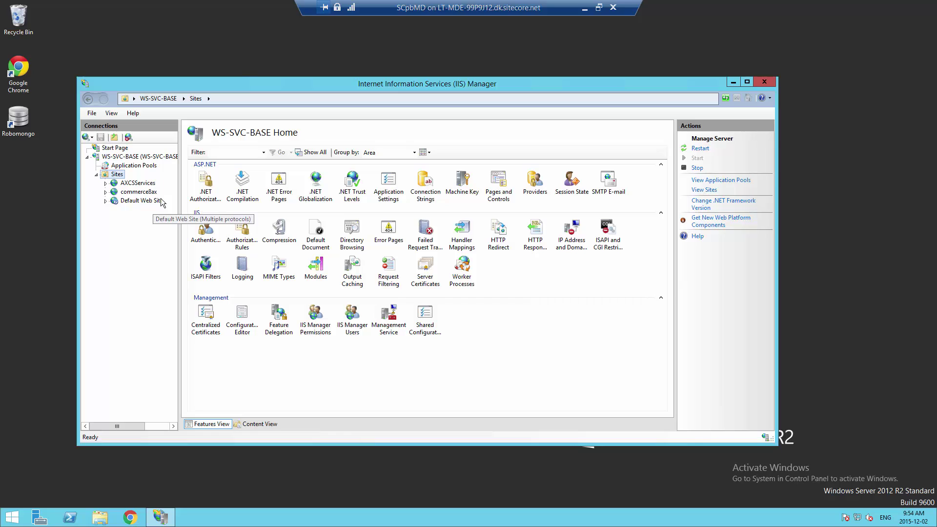
pyautogui.click(119, 157)
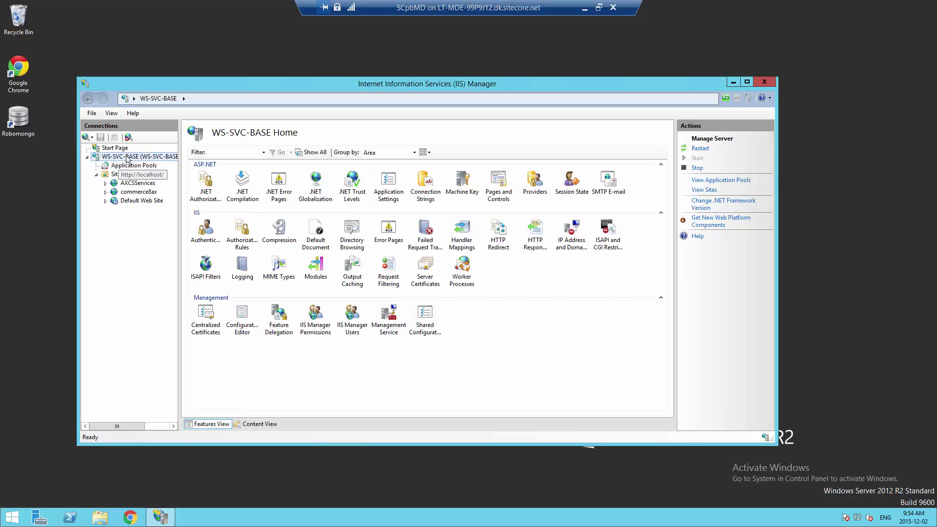
pyautogui.doubleClick(425, 269)
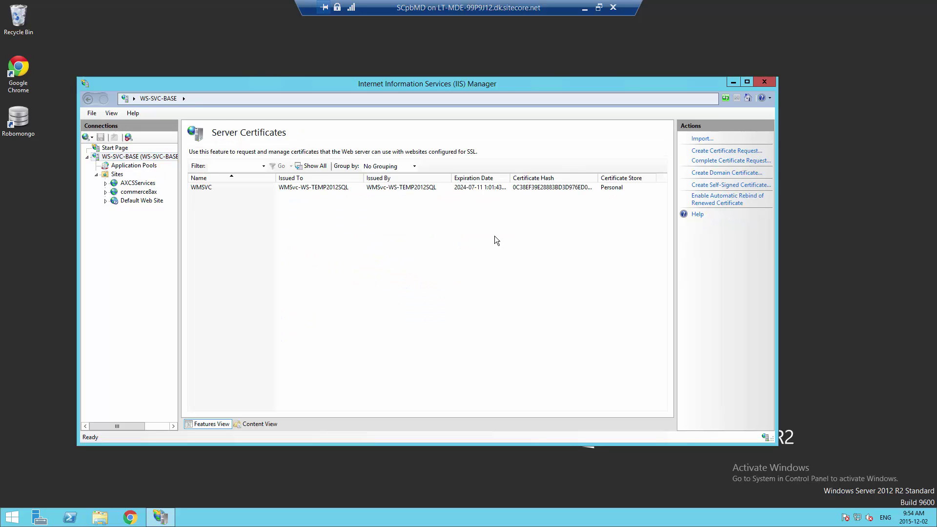
# Create a self-signed certificate named ax.reference.storefront.com, then select the commerce8ax site
pyautogui.click(738, 188)
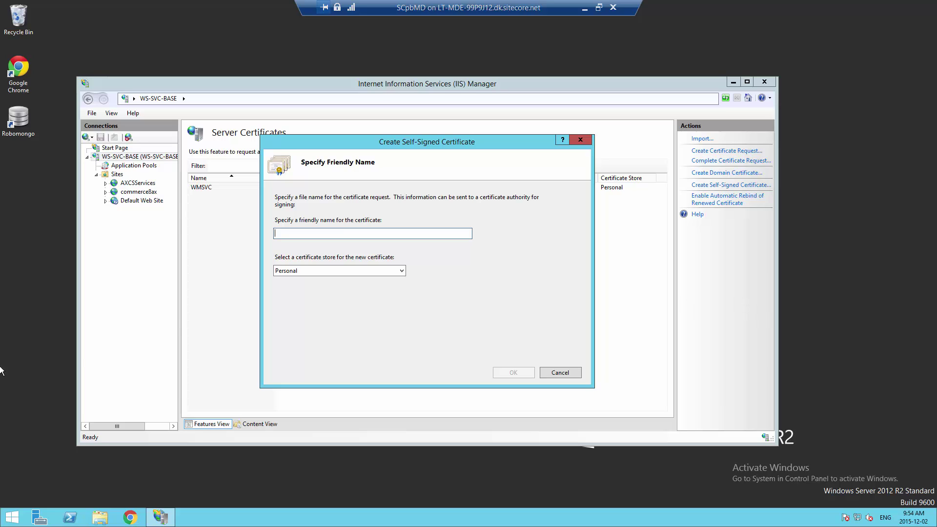
pyautogui.rightClick(340, 231)
pyautogui.click(362, 271)
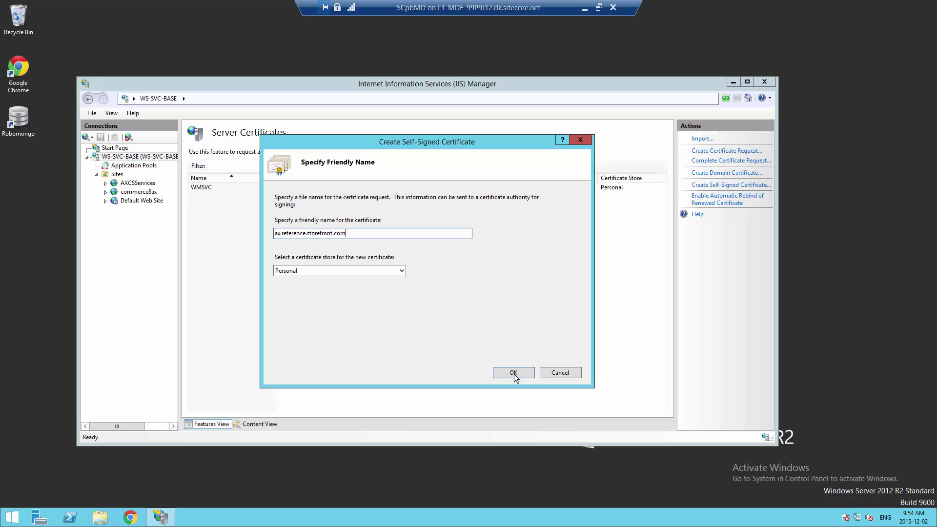
pyautogui.click(513, 373)
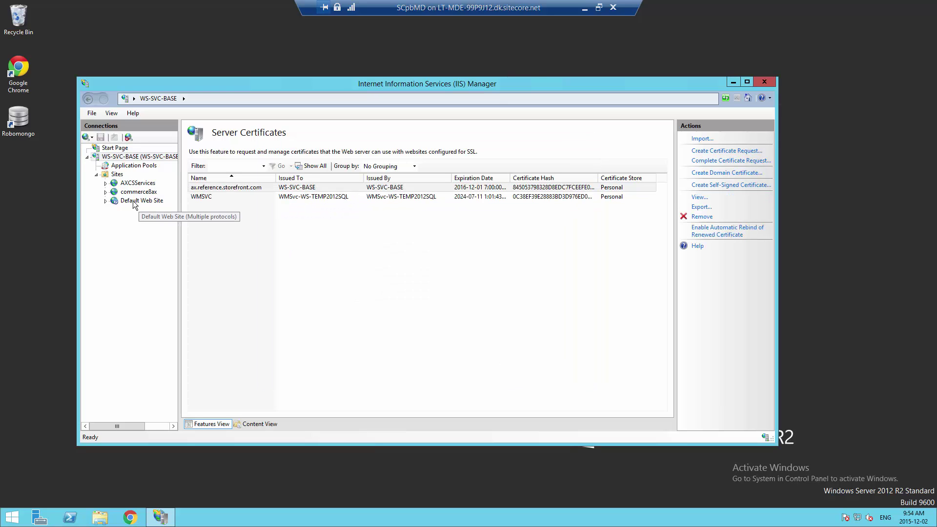
pyautogui.click(122, 191)
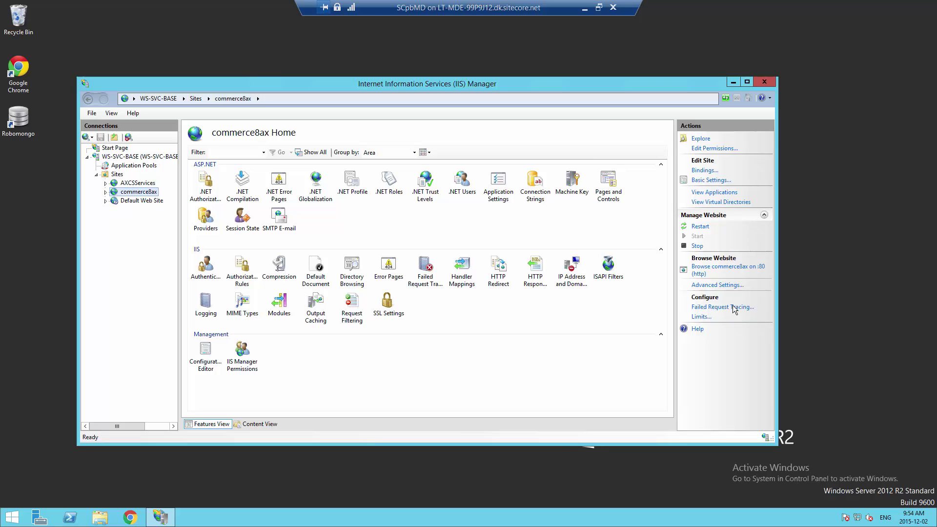
# Add an http binding to commerce8ax with host name ax.reference.storefront.com
pyautogui.click(705, 171)
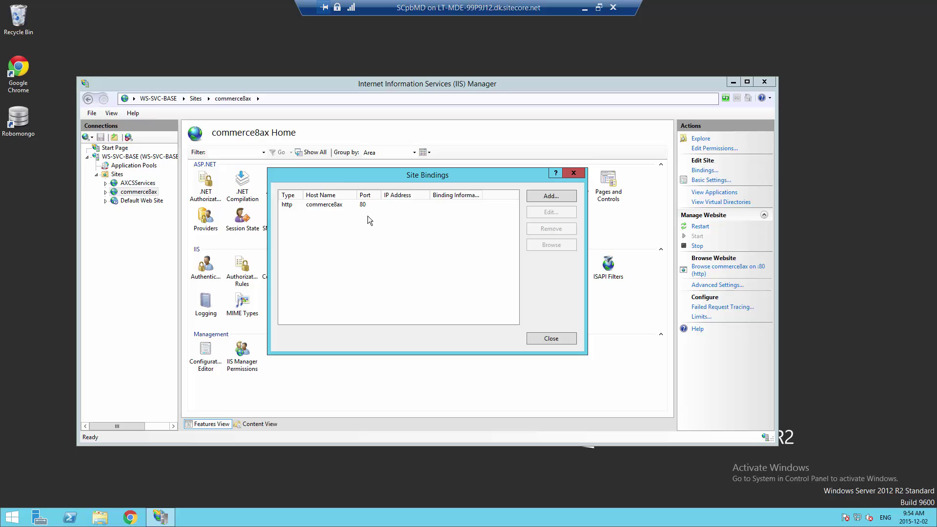
pyautogui.click(349, 205)
pyautogui.click(556, 197)
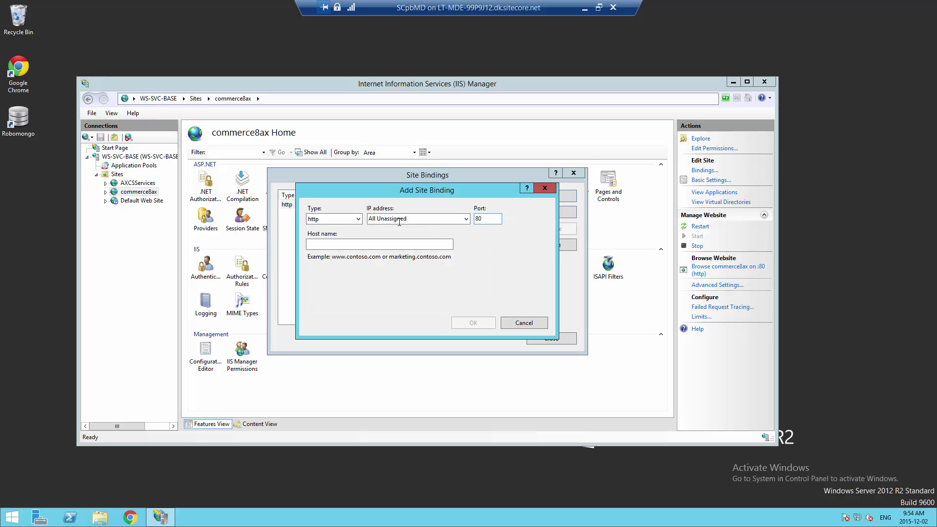
pyautogui.click(348, 219)
pyautogui.click(347, 221)
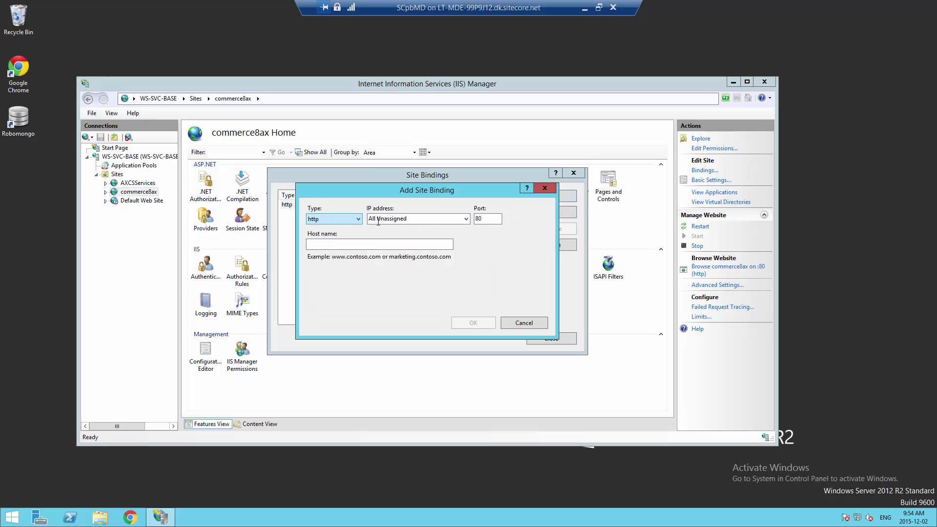
pyautogui.press('Tab')
pyautogui.rightClick(377, 248)
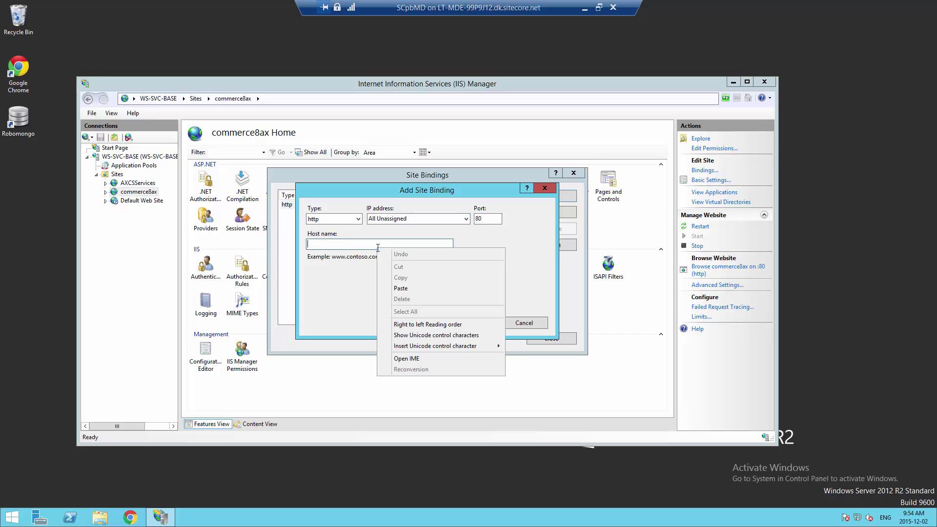
pyautogui.click(400, 288)
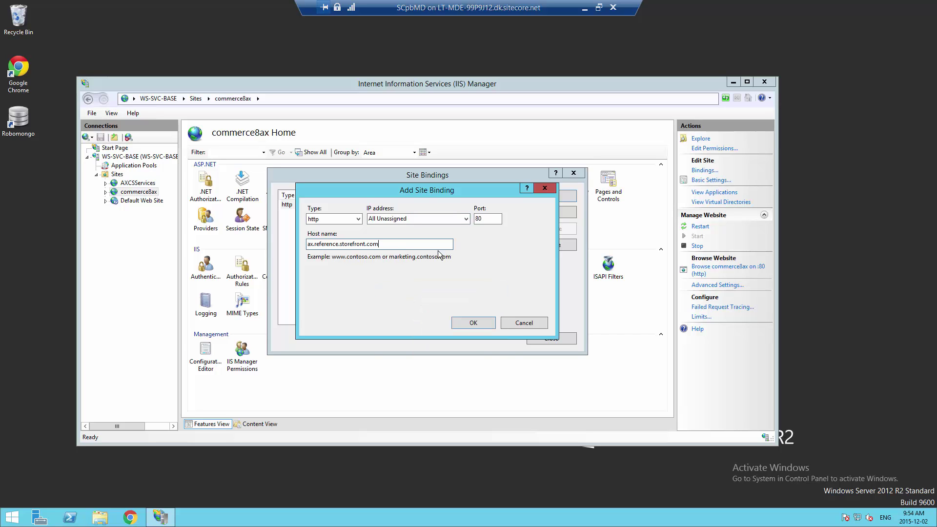
pyautogui.hotkey('ctrl', 'a')
pyautogui.hotkey('ctrl', 'c')
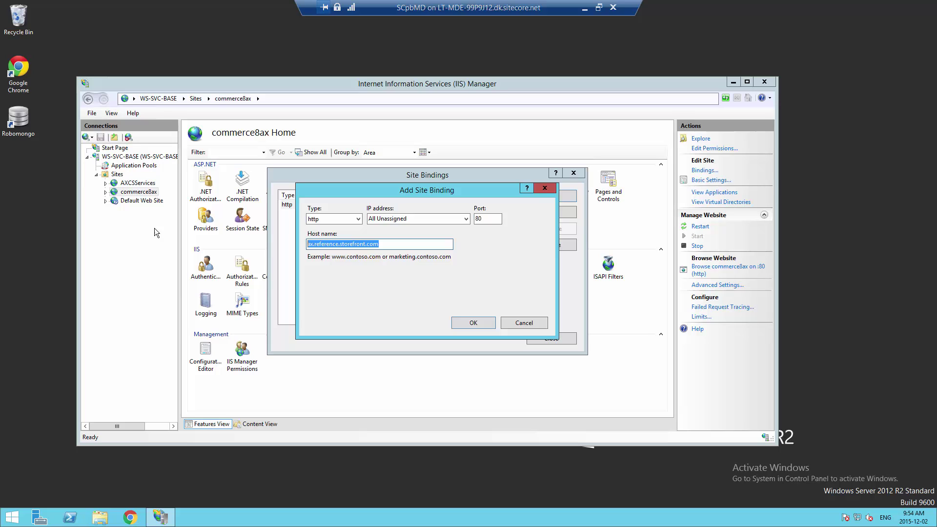
pyautogui.click(462, 320)
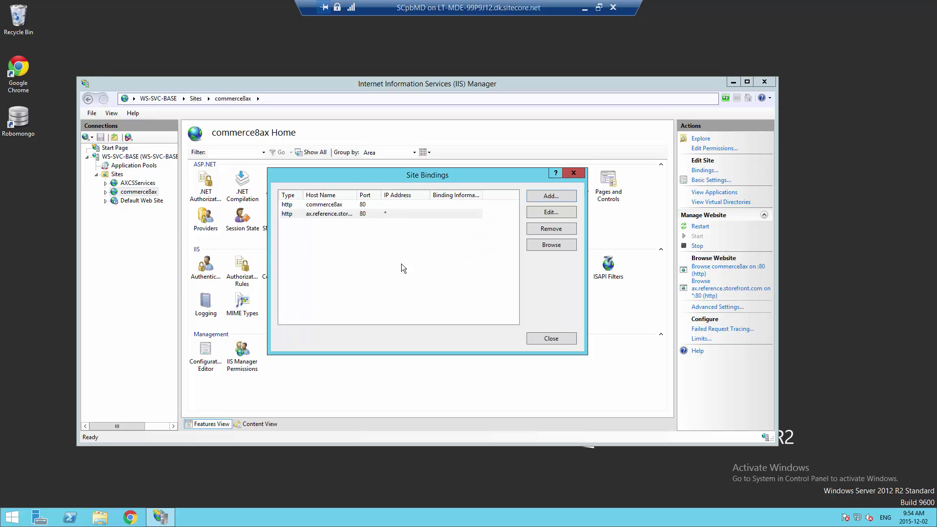
# Add an https 443 binding for ax.reference.storefront.com using the ax.reference.storefront.com certificate
pyautogui.click(566, 196)
pyautogui.click(355, 219)
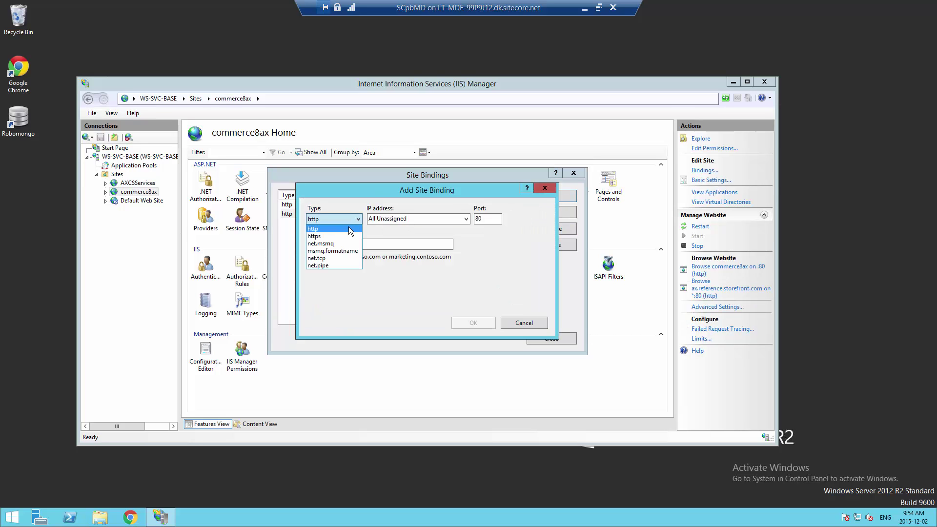
pyautogui.click(351, 238)
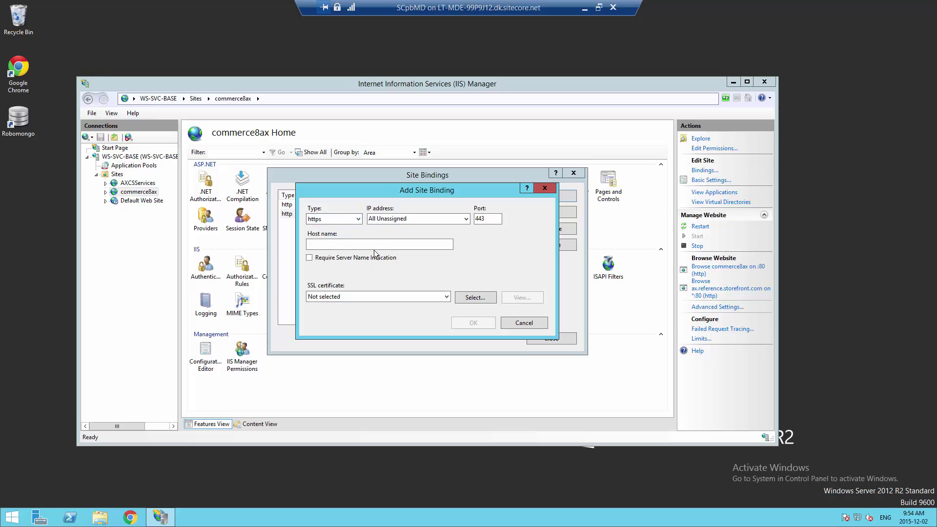
pyautogui.click(376, 244)
pyautogui.hotkey('ctrl', 'v')
pyautogui.click(398, 297)
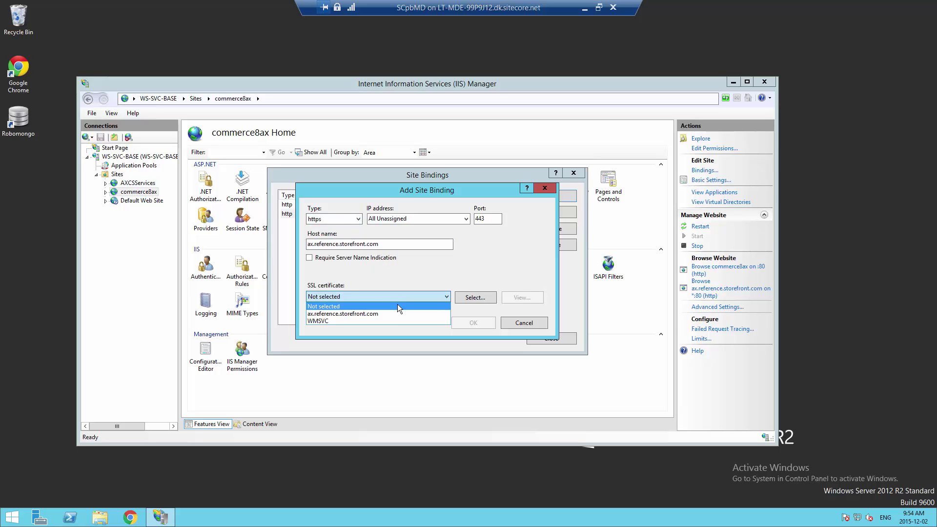
pyautogui.click(397, 311)
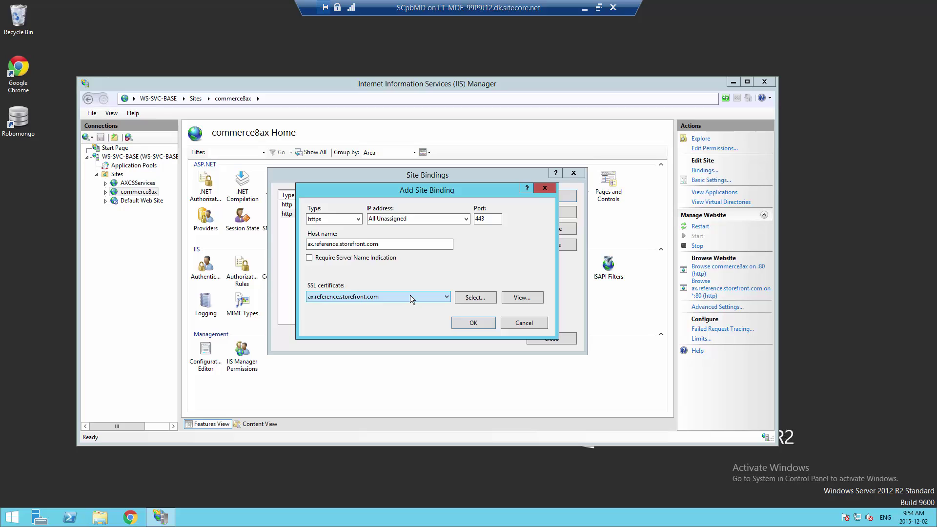
pyautogui.click(475, 323)
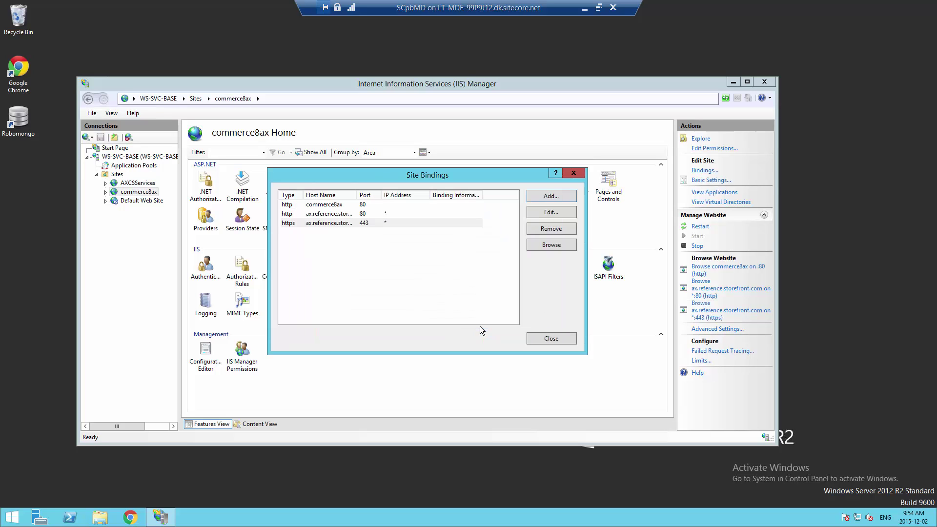
pyautogui.click(551, 338)
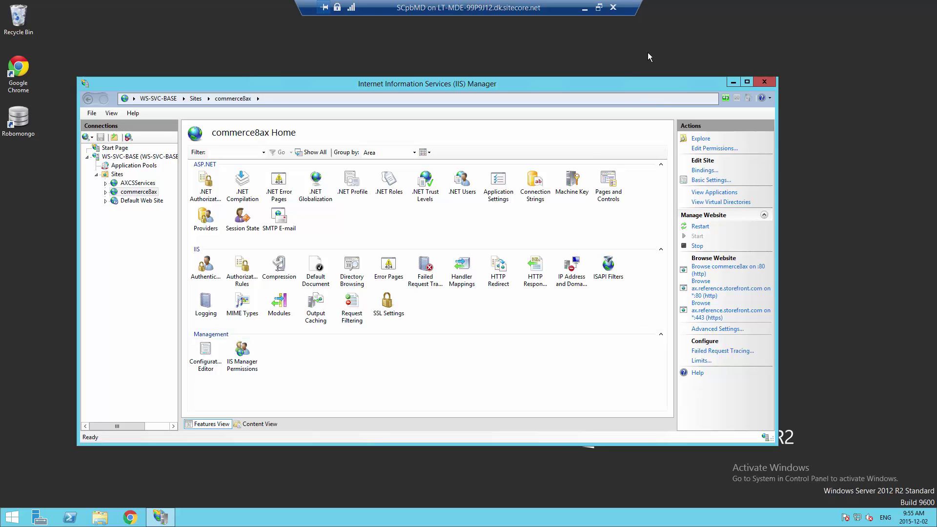
pyautogui.moveTo(635, 86); pyautogui.dragTo(645, 91)
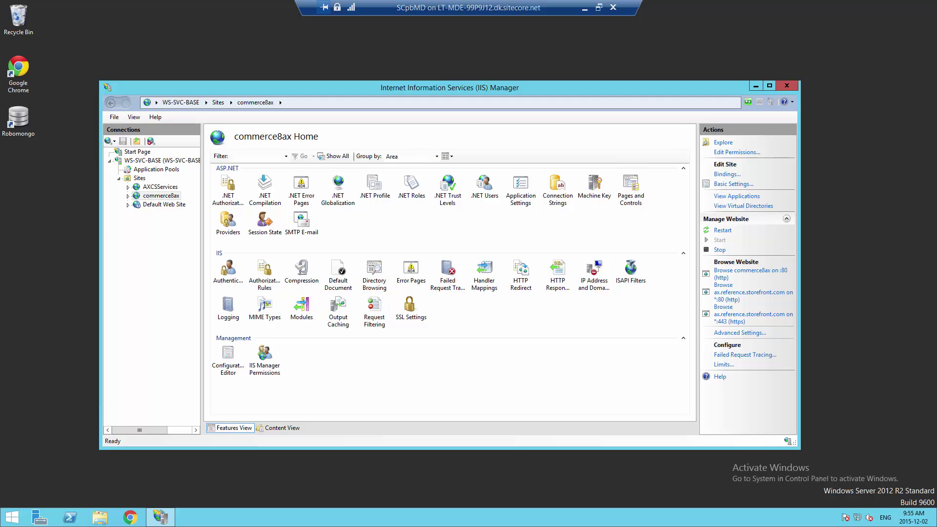
pyautogui.moveTo(936, 0)
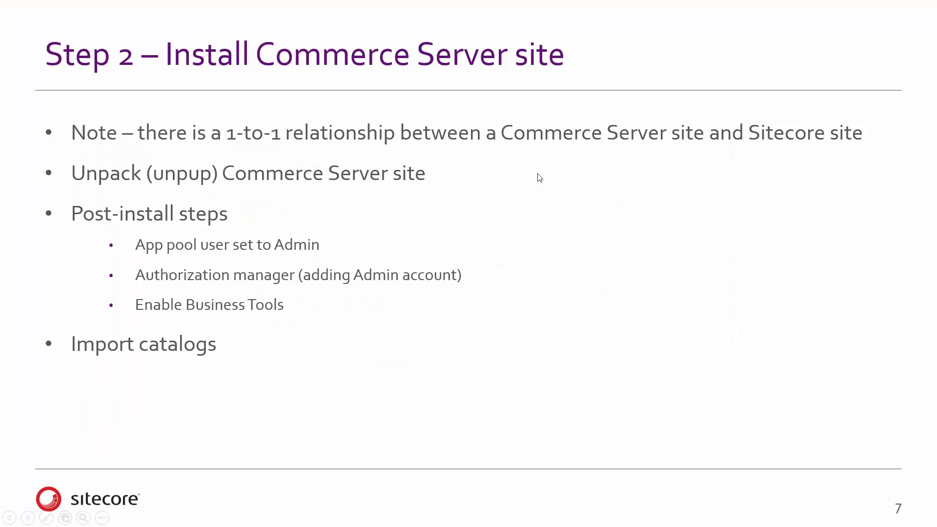
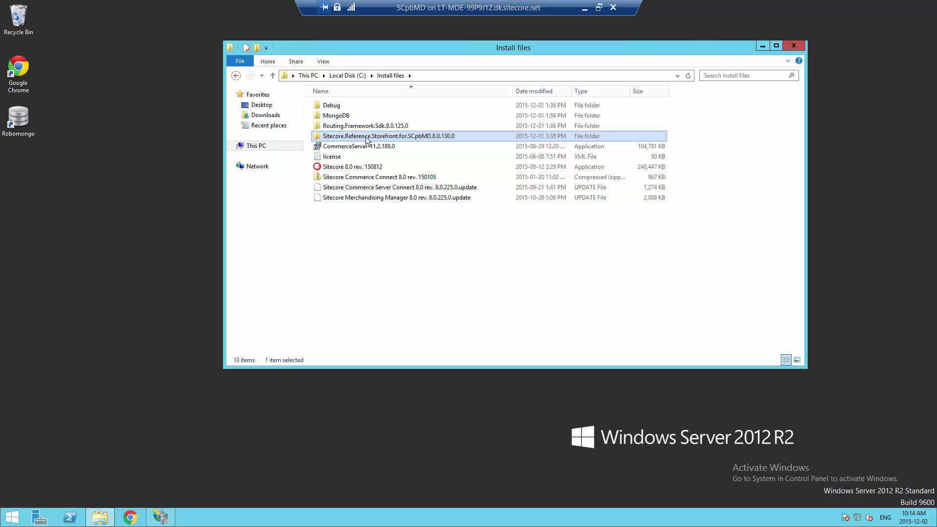
# Browse to the storefront's SCpbMD\Database\pup folder and open SolutionStorefront.pup in Site Packager
pyautogui.doubleClick(367, 138)
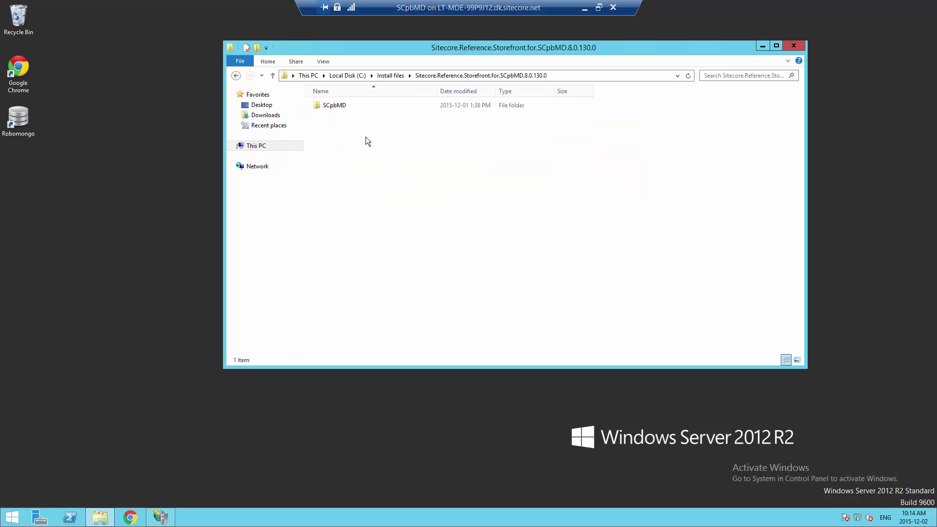
pyautogui.doubleClick(335, 105)
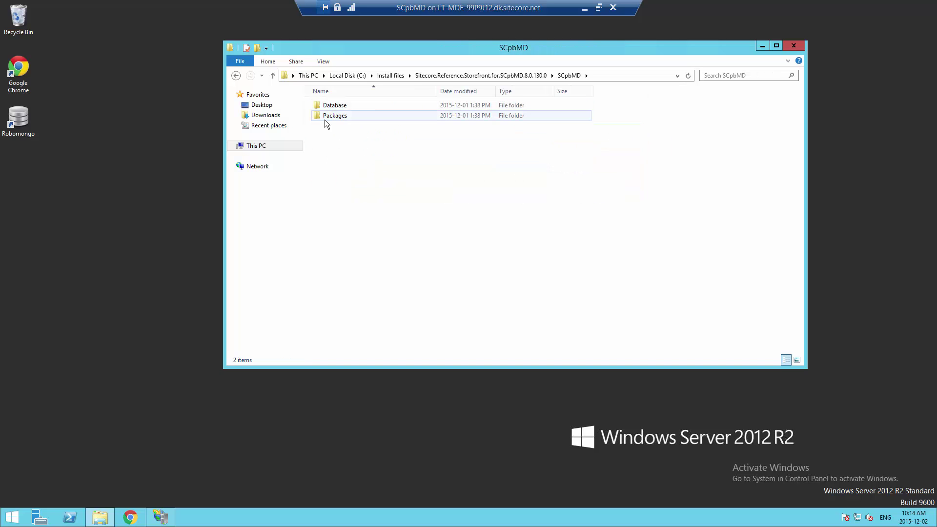
pyautogui.doubleClick(325, 117)
pyautogui.click(236, 76)
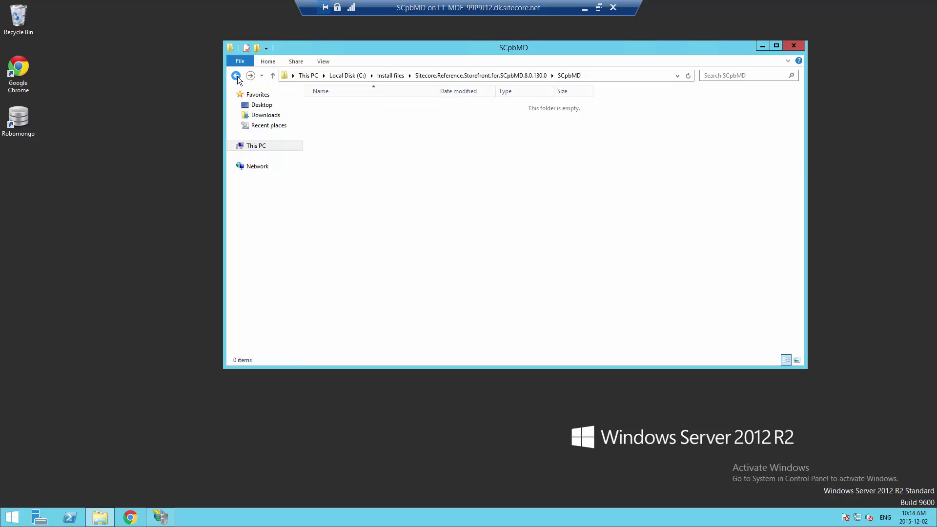
pyautogui.doubleClick(338, 105)
pyautogui.click(339, 107)
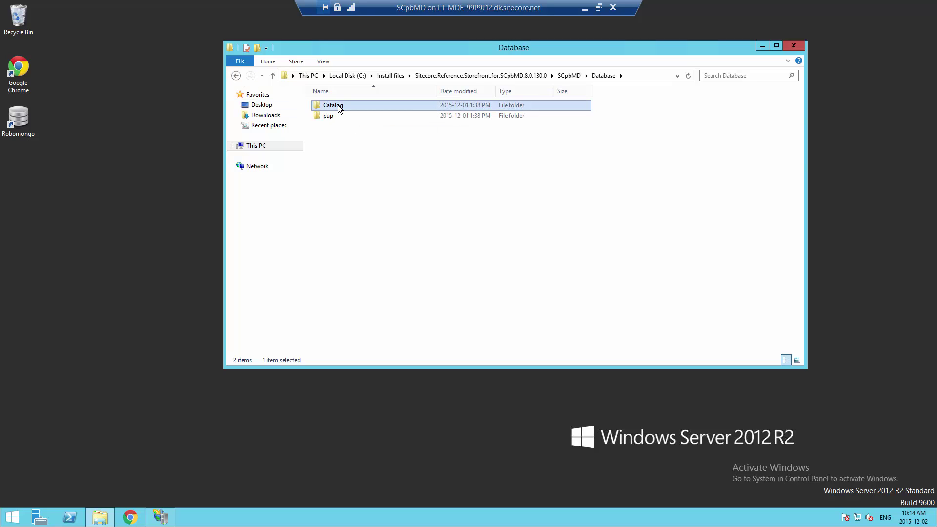
pyautogui.doubleClick(339, 107)
pyautogui.click(398, 106)
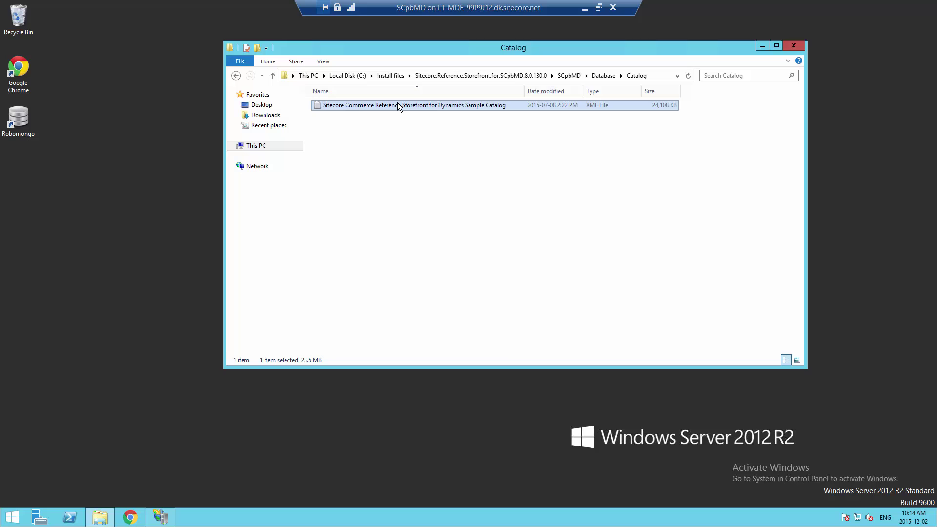
pyautogui.click(237, 76)
pyautogui.doubleClick(338, 115)
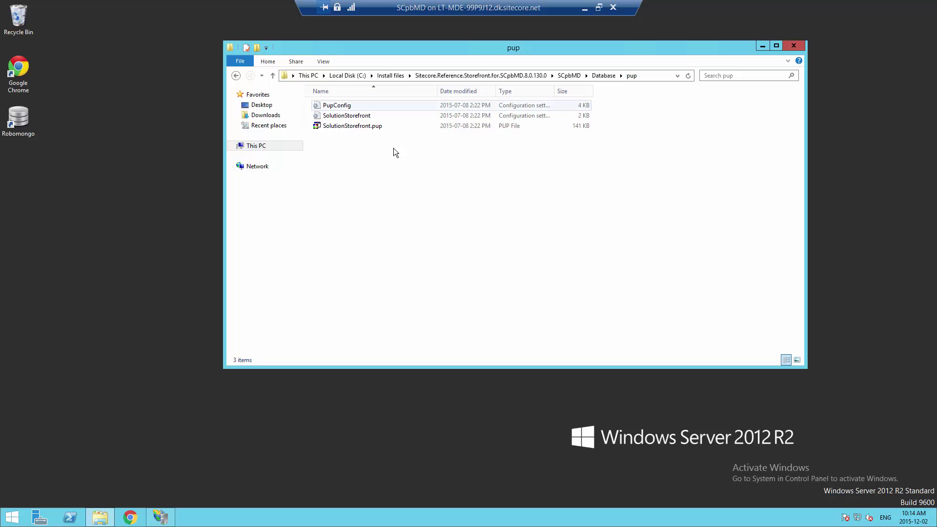
pyautogui.doubleClick(354, 126)
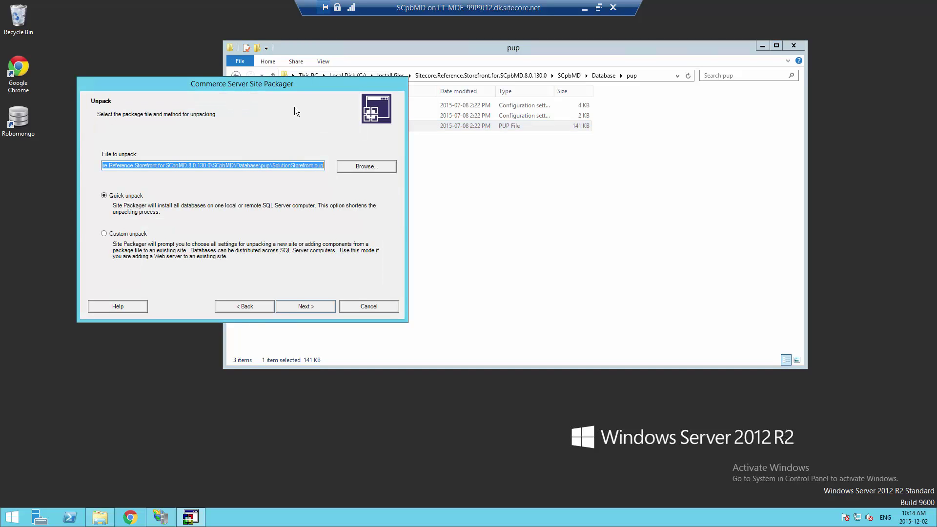
# Choose a custom unpack into a new site named AXSolutionStorefrontSite
pyautogui.moveTo(349, 90); pyautogui.dragTo(519, 101)
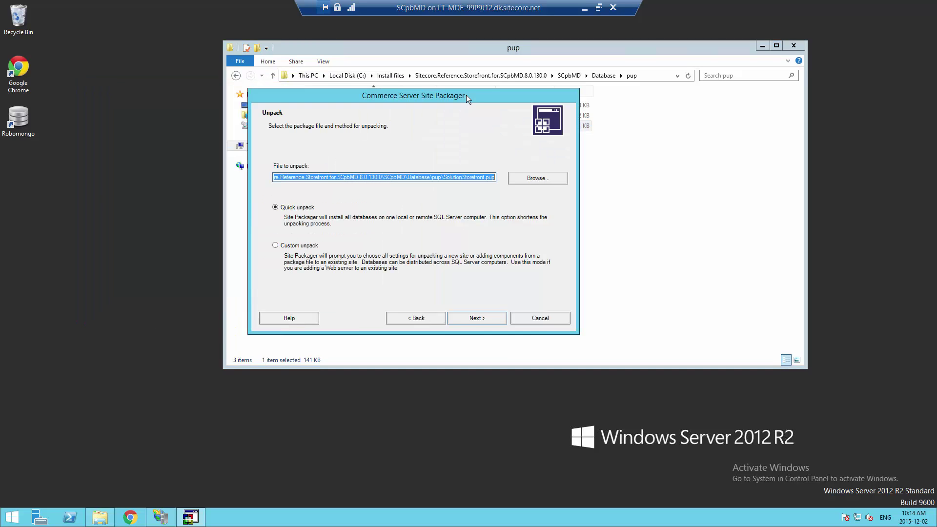
pyautogui.click(295, 248)
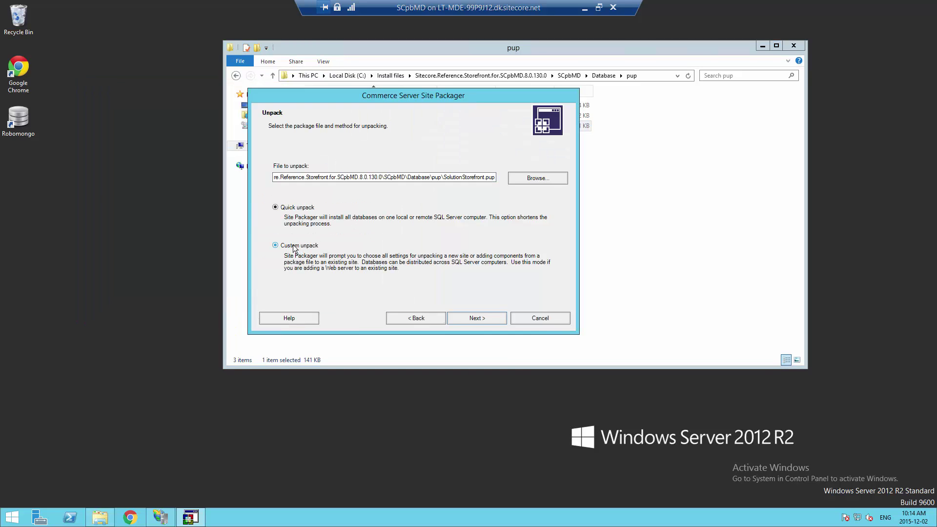
pyautogui.click(476, 320)
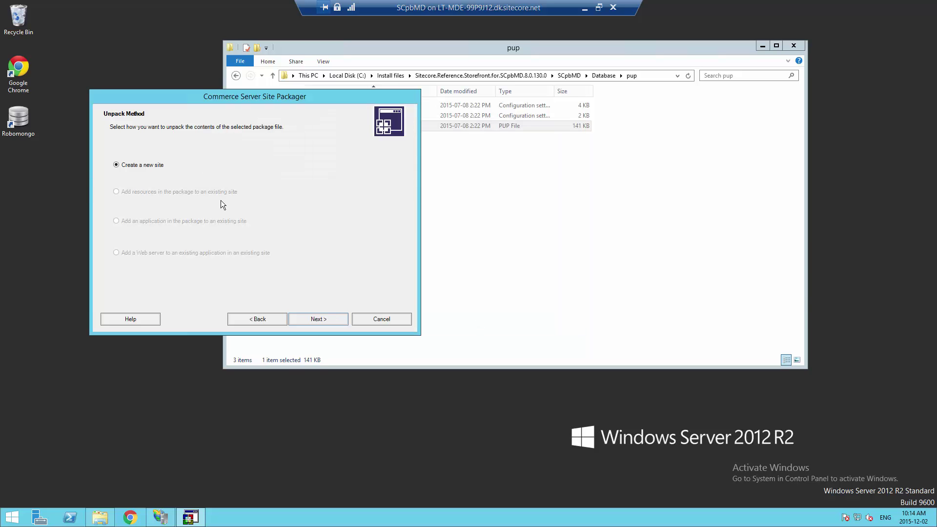
pyautogui.click(313, 318)
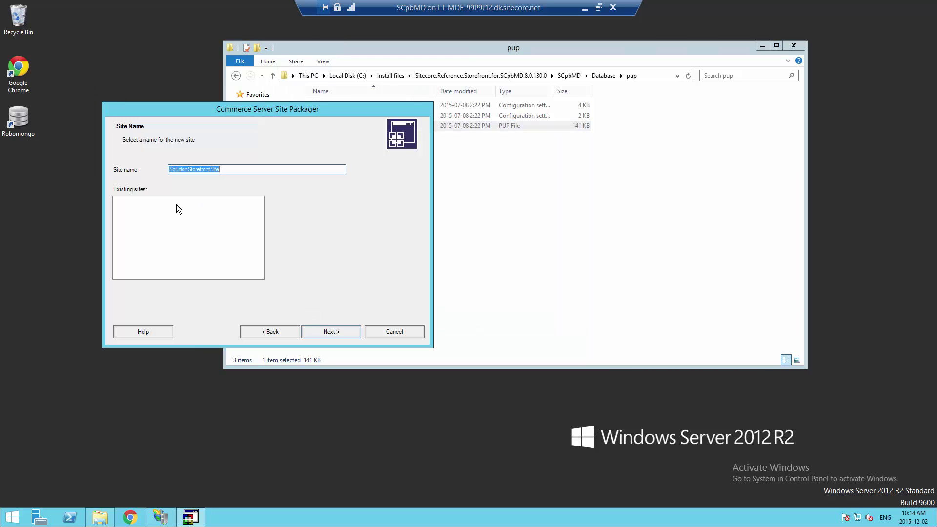
pyautogui.click(173, 169)
pyautogui.write('AX')
pyautogui.click(318, 332)
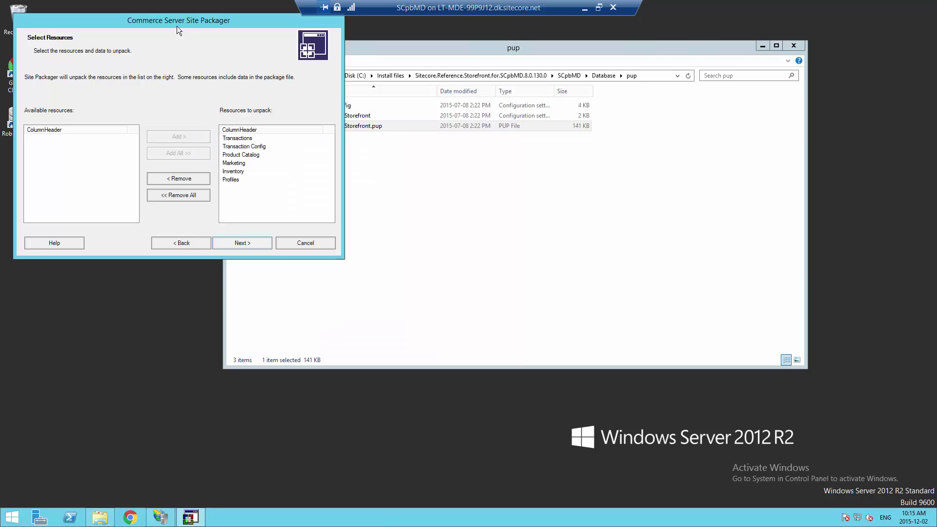
# Unpack all listed resources, leaving global resources and connection strings at their defaults
pyautogui.moveTo(177, 25); pyautogui.dragTo(445, 95)
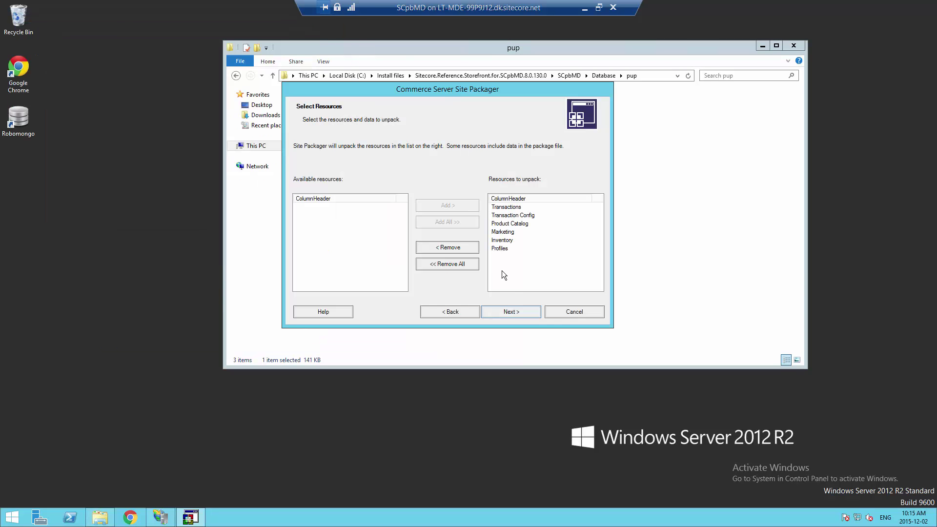
pyautogui.click(511, 311)
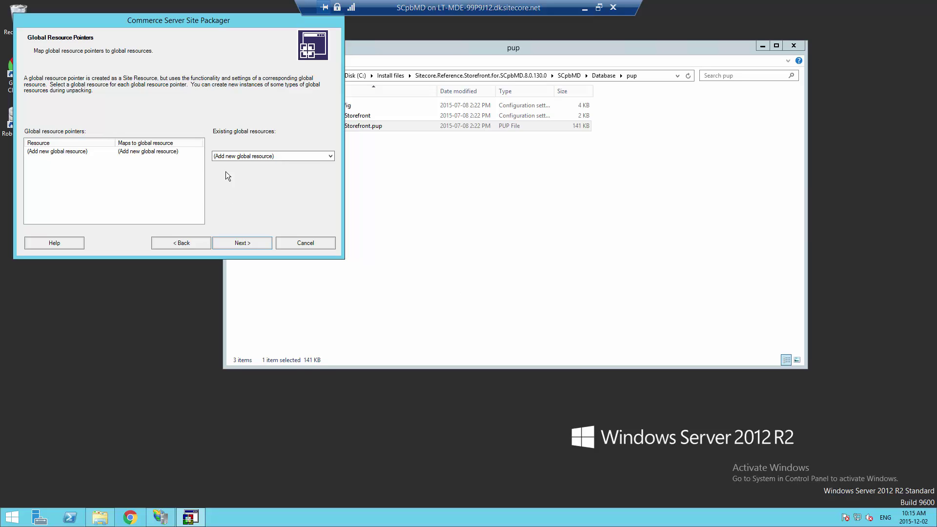
pyautogui.click(244, 156)
pyautogui.click(244, 156)
pyautogui.click(250, 244)
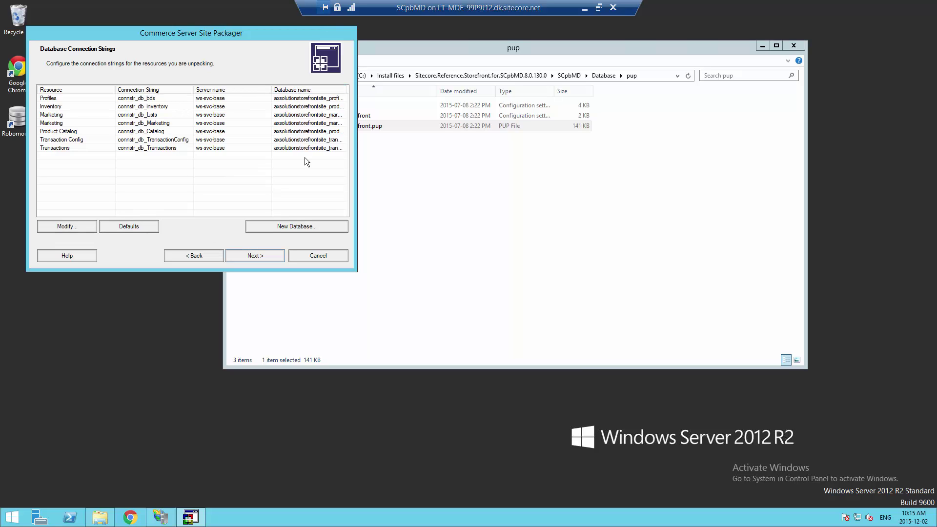
pyautogui.click(261, 256)
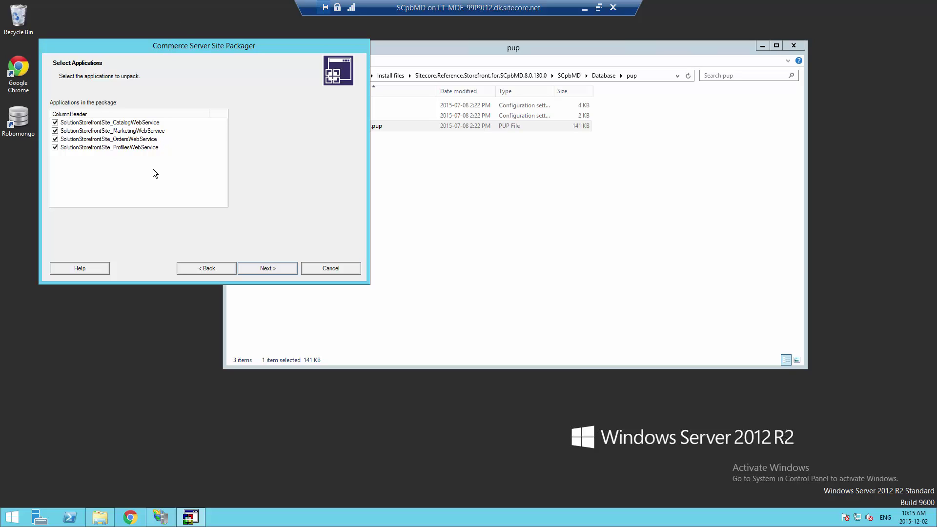
# Exclude the marketing, orders and profiles web services so only CatalogWebService remains
pyautogui.click(55, 131)
pyautogui.click(55, 139)
pyautogui.click(55, 147)
pyautogui.click(271, 266)
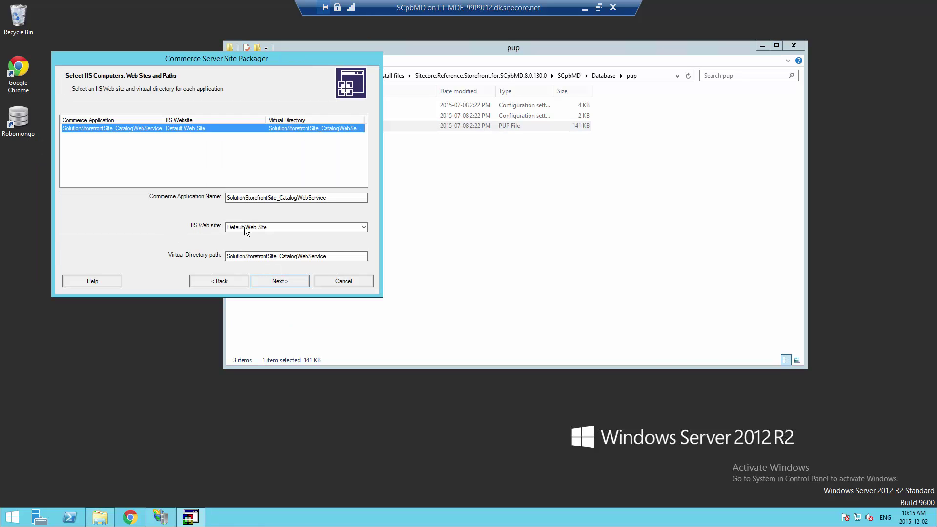
# Host the catalog web service on the AXCSServices IIS site and start unpacking
pyautogui.click(246, 228)
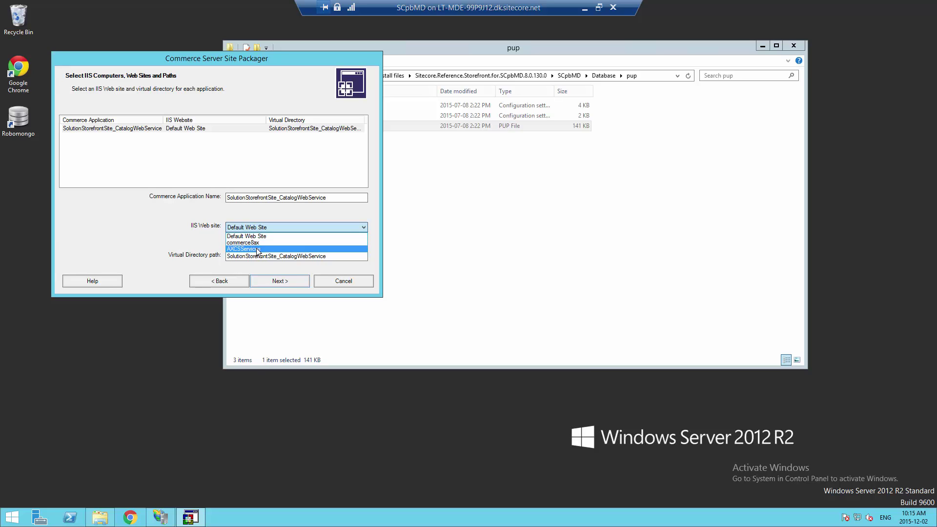
pyautogui.click(247, 249)
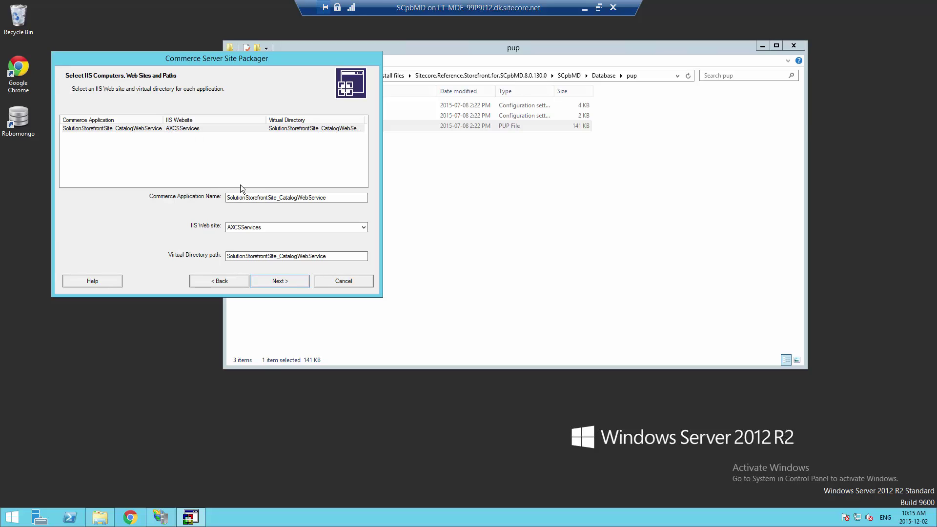
pyautogui.click(293, 284)
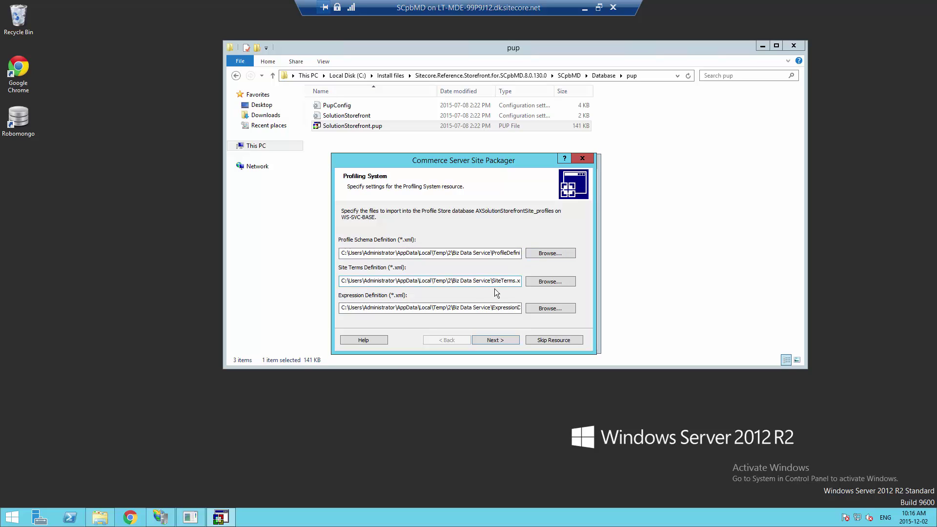
# Accept the profile definition files and profiling system settings, moving the warning aside
pyautogui.click(499, 341)
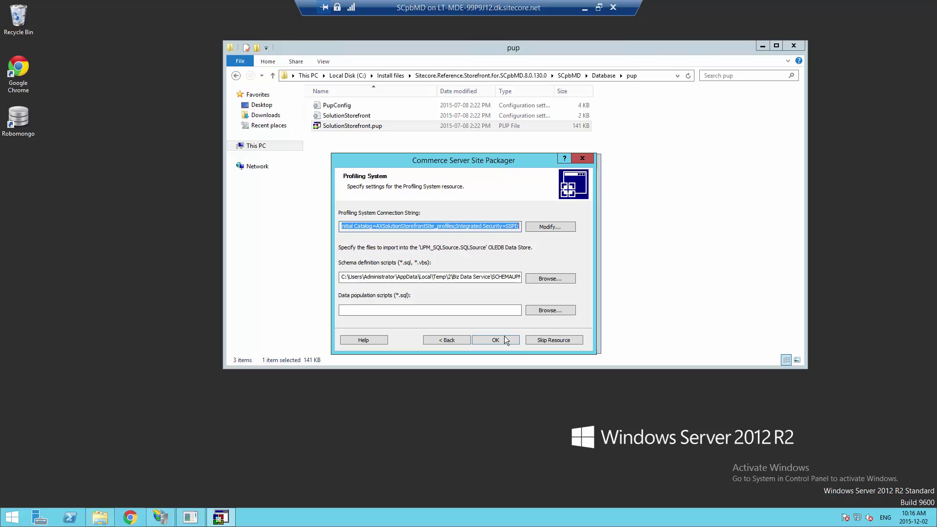
pyautogui.click(499, 340)
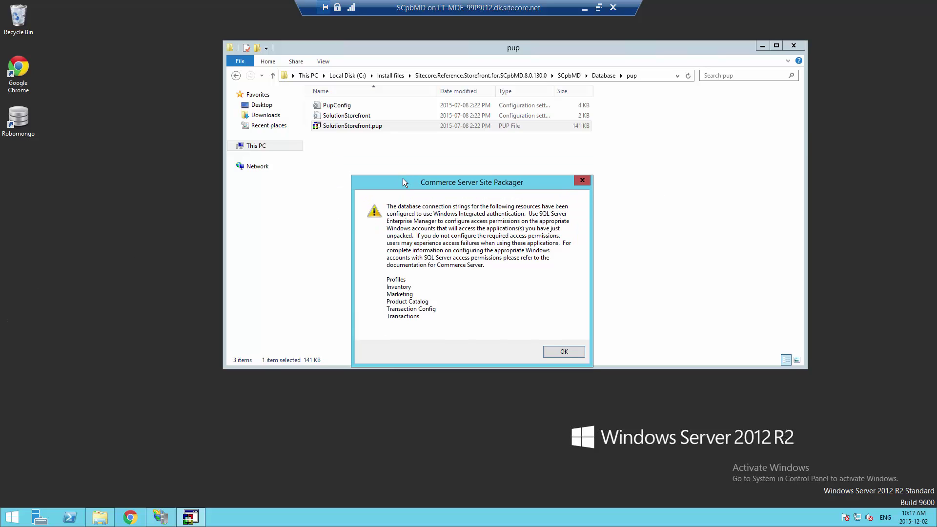
pyautogui.moveTo(403, 180); pyautogui.dragTo(410, 169)
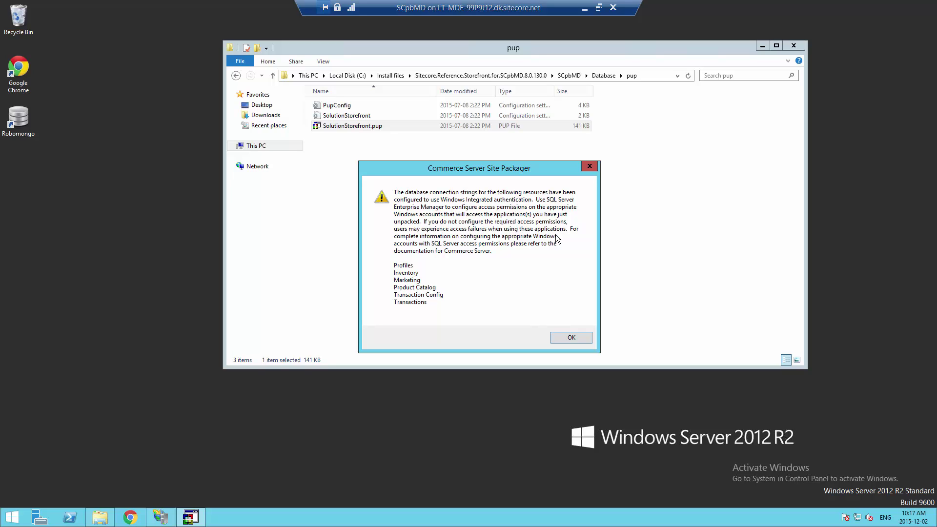
# Dismiss the authentication warning, review the created databases and AXCSServices application, then finish
pyautogui.click(570, 339)
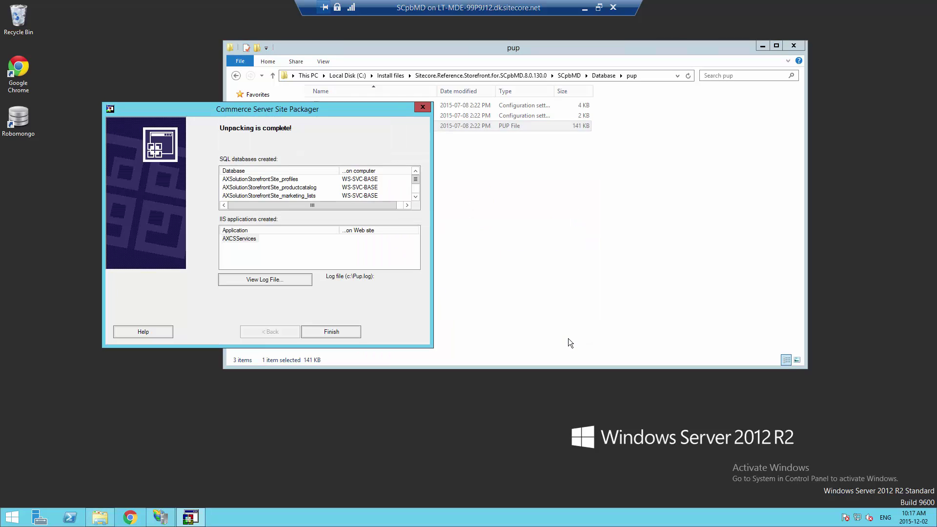
pyautogui.moveTo(269, 112); pyautogui.dragTo(463, 131)
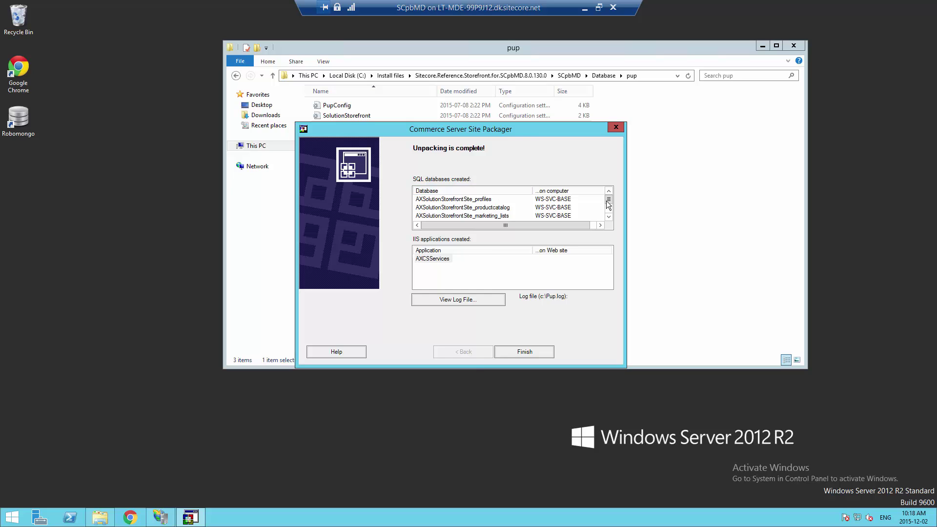
pyautogui.moveTo(607, 202)
pyautogui.mouseDown()
pyautogui.moveTo(610, 214)
pyautogui.moveTo(605, 195)
pyautogui.mouseUp()
pyautogui.click(425, 259)
pyautogui.click(531, 353)
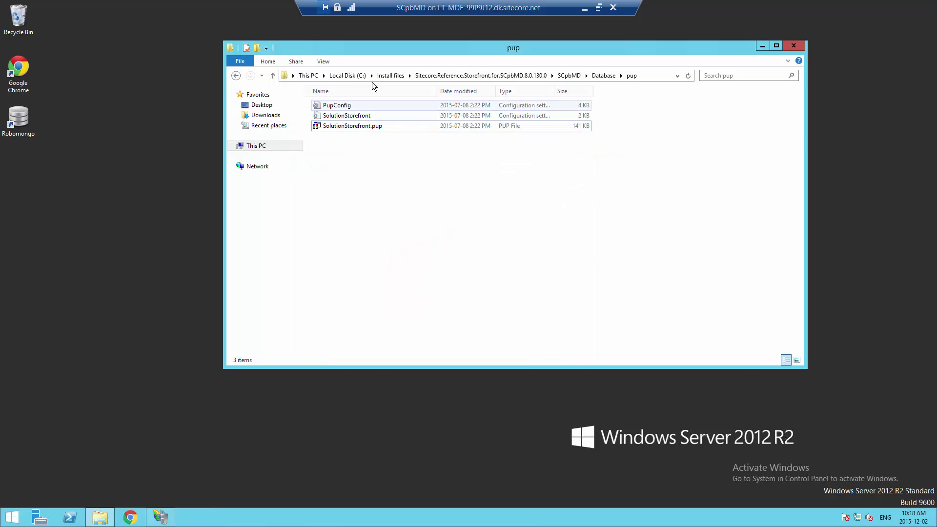
# Open C:\inetpub\AXCSServices\SolutionStorefrontSite_CatalogWebService to view the web service's files
pyautogui.click(357, 76)
pyautogui.doubleClick(353, 105)
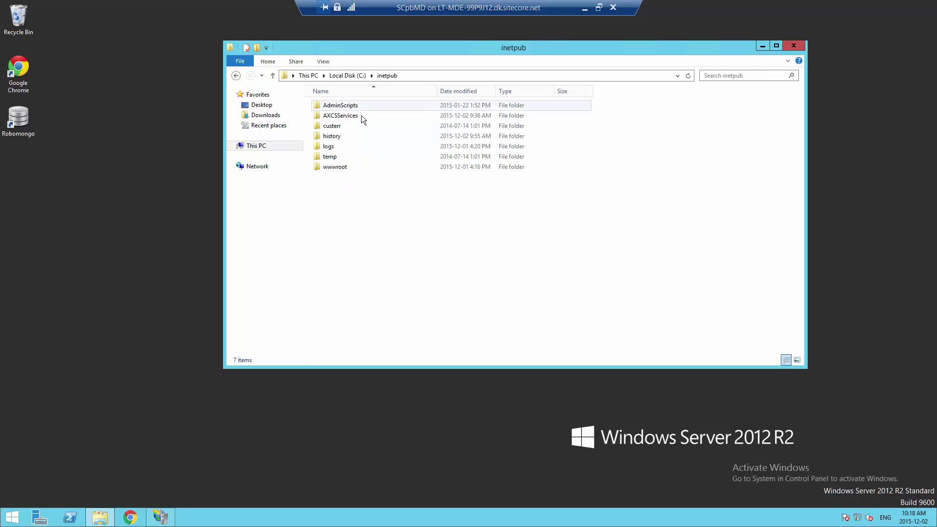
pyautogui.doubleClick(361, 115)
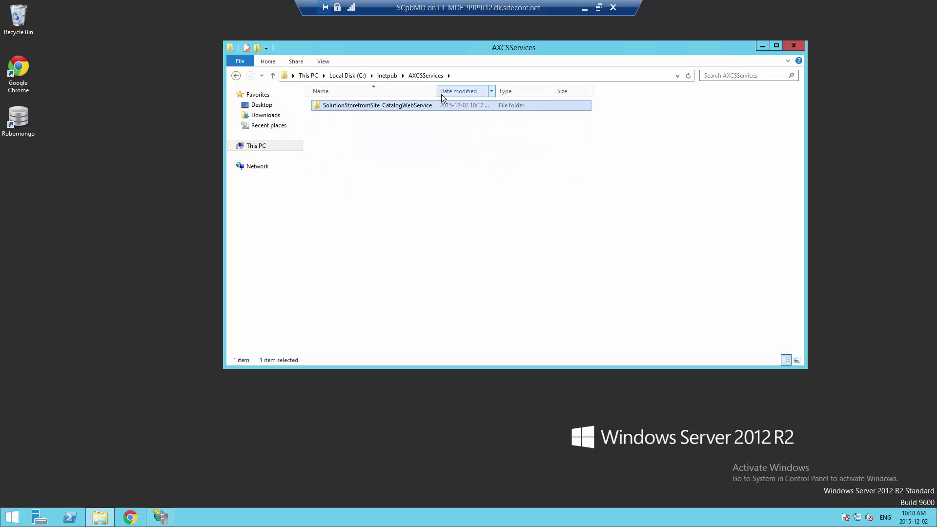
pyautogui.doubleClick(353, 107)
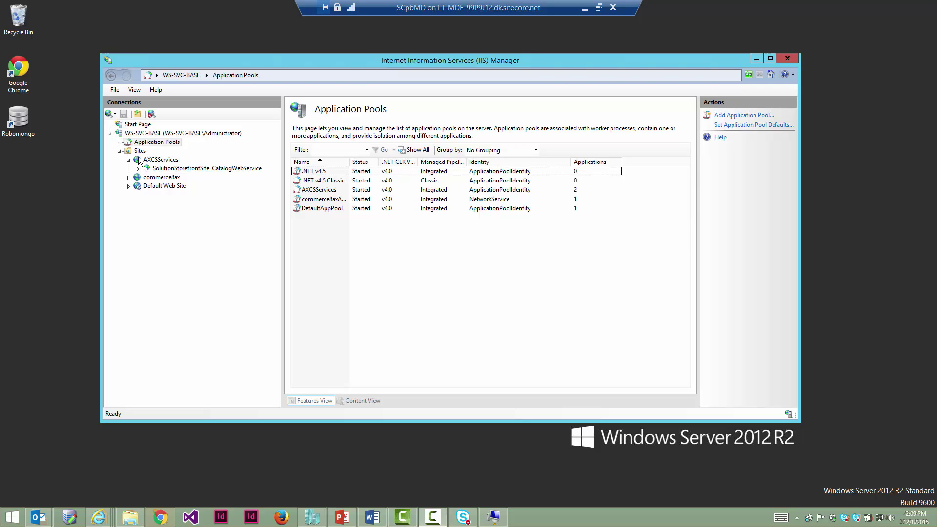
# Check the catalog web service's application pool in Advanced Settings, then select the AXCSServices pool
pyautogui.click(171, 170)
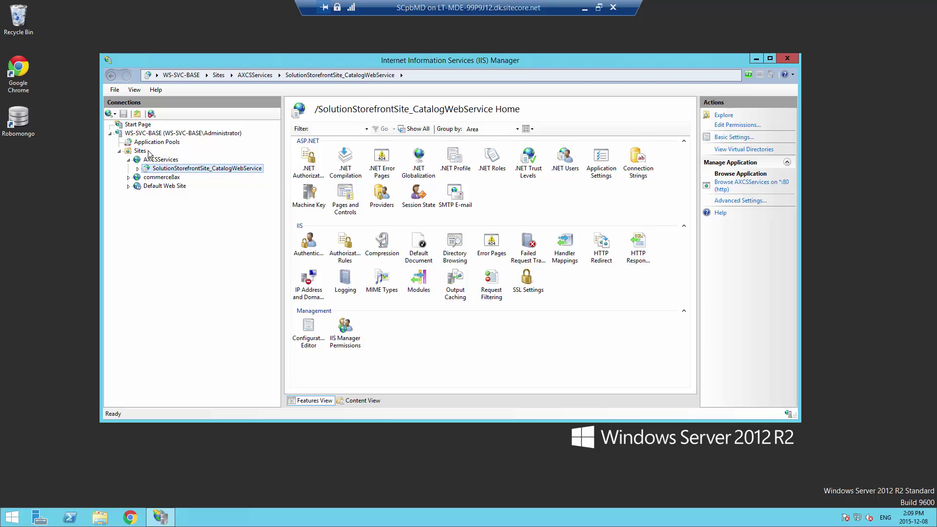
pyautogui.click(725, 202)
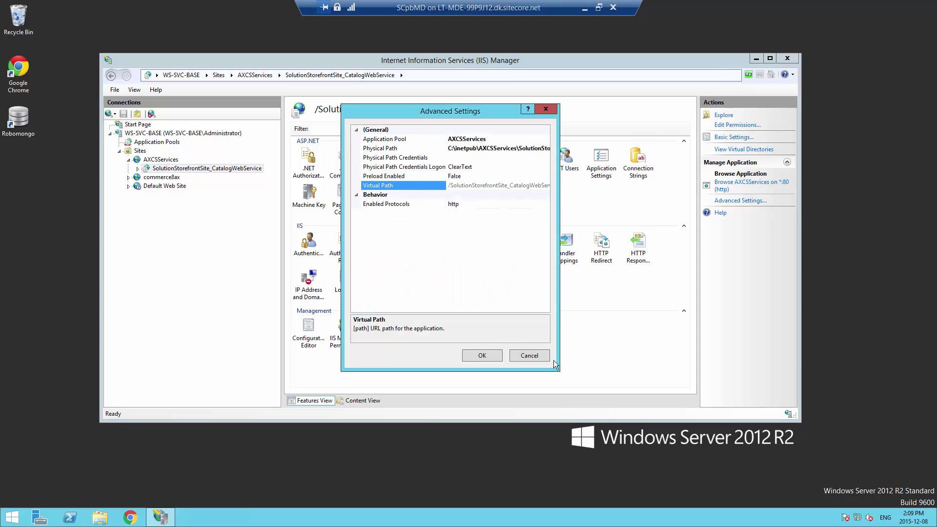
pyautogui.click(538, 357)
pyautogui.click(156, 142)
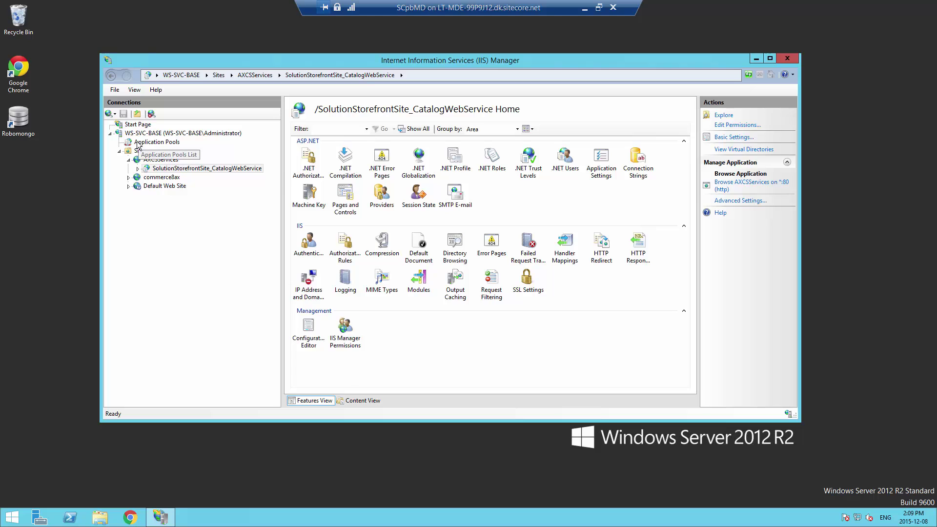
pyautogui.click(361, 190)
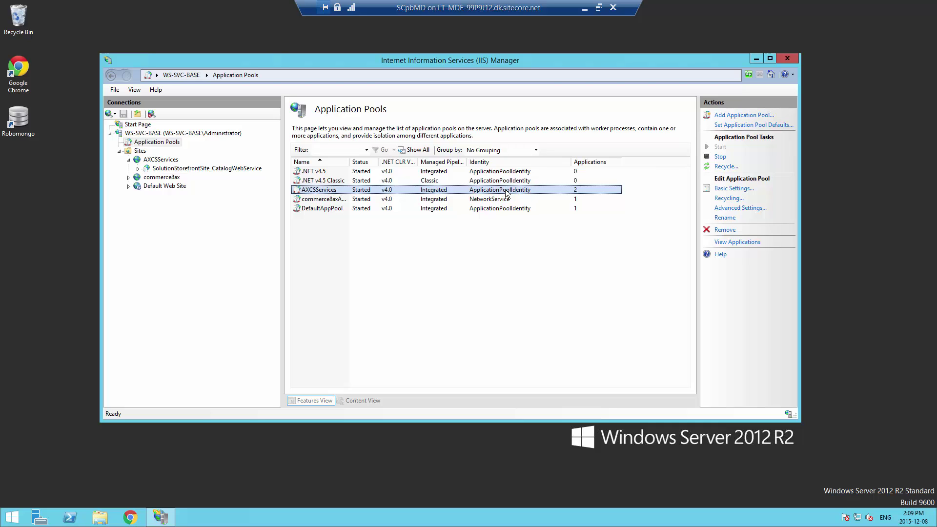
# In the AXCSServices pool's Advanced Settings, switch the Identity to a custom account
pyautogui.click(716, 208)
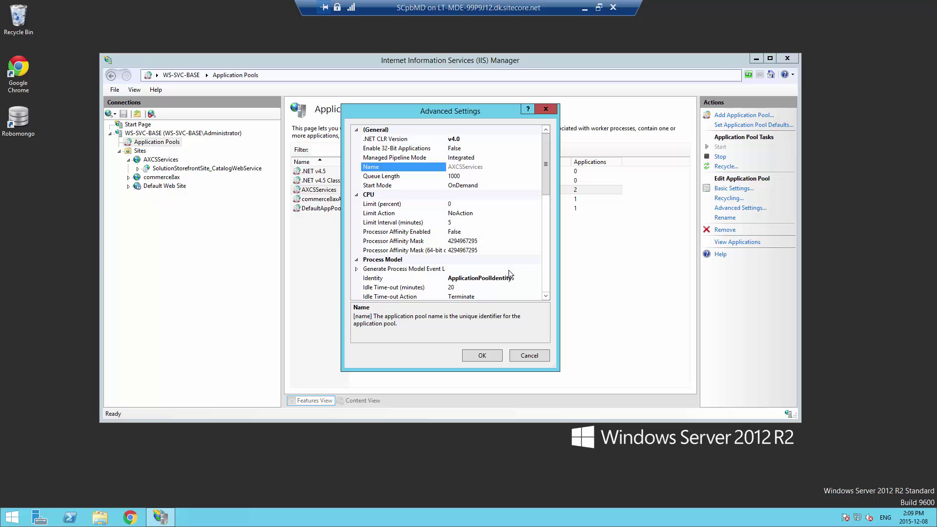
pyautogui.scroll(-3, 547, 194)
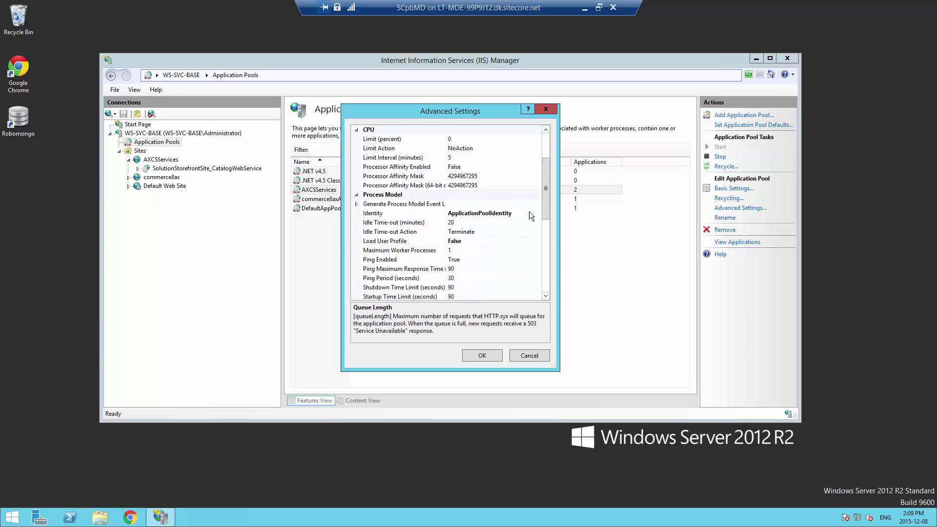
pyautogui.click(486, 215)
pyautogui.click(537, 213)
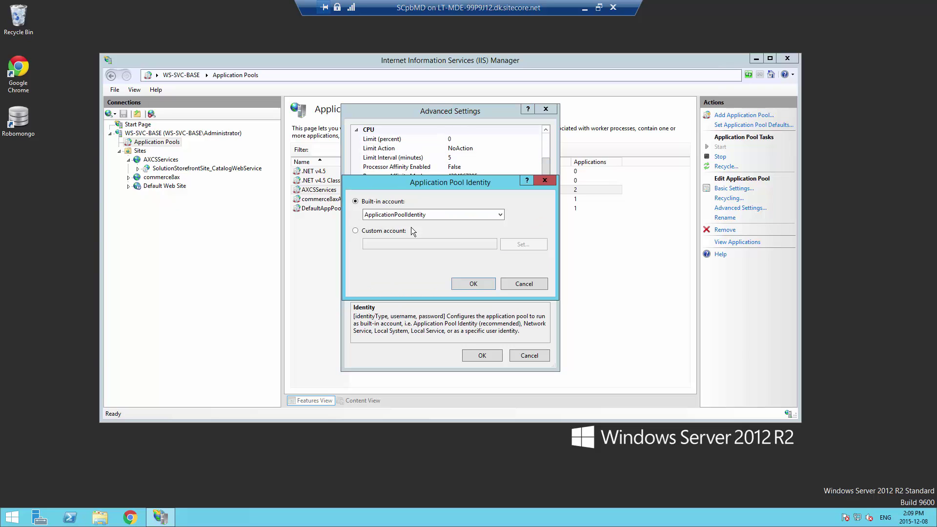
pyautogui.click(377, 235)
pyautogui.click(523, 245)
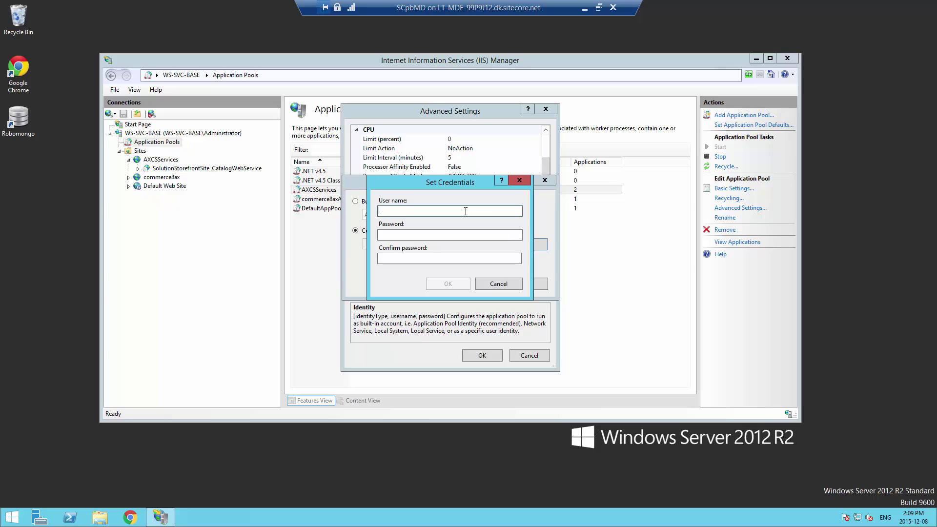
# Enter the Administrator account and its password twice, confirm all dialogs, and reselect the pool
pyautogui.write('Administrator')
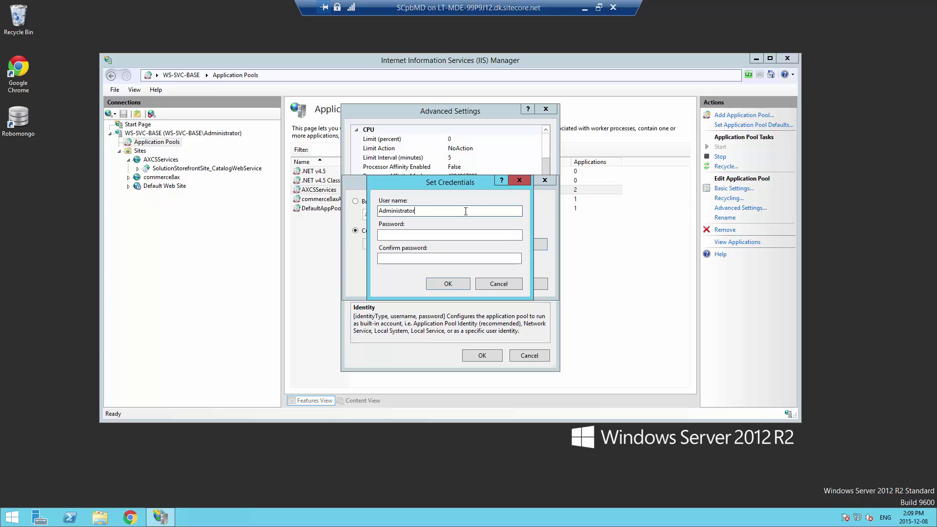
pyautogui.press('Tab')
pyautogui.write('********')
pyautogui.press('Tab')
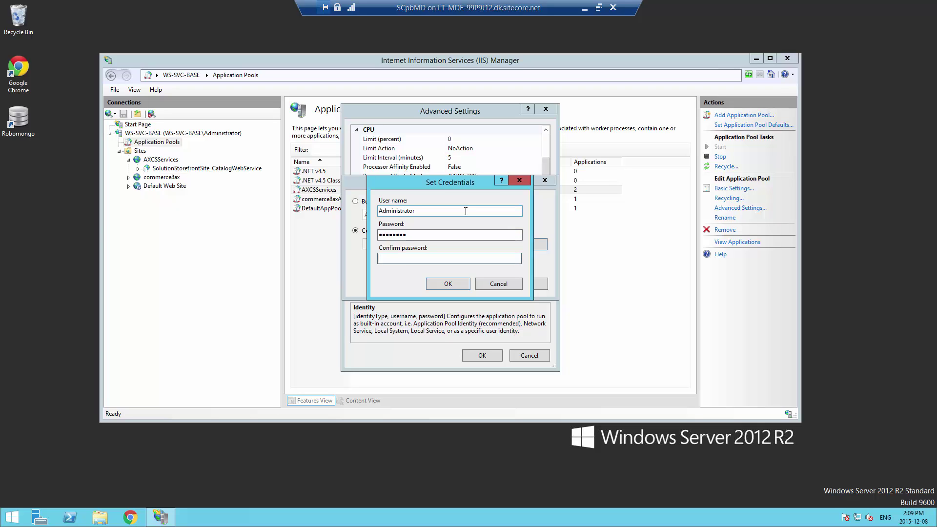
pyautogui.write('********')
pyautogui.click(458, 287)
pyautogui.click(470, 283)
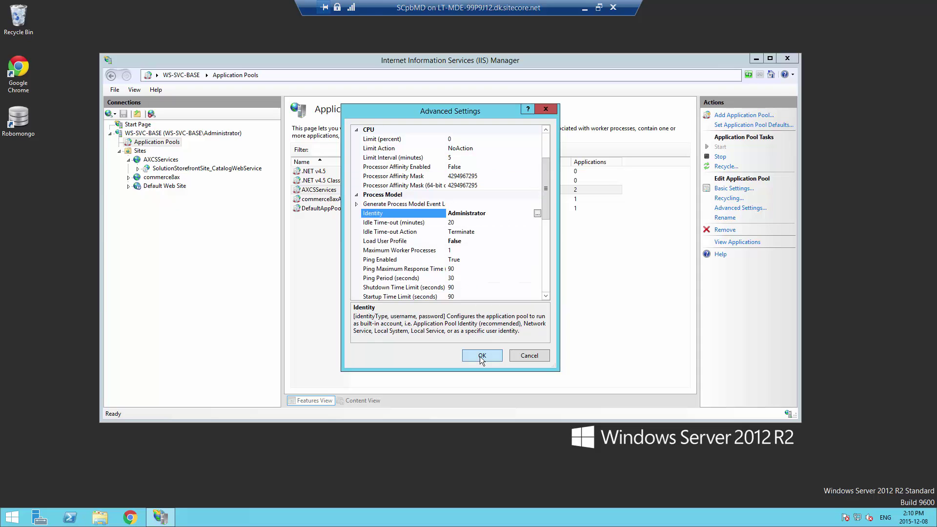
pyautogui.click(479, 356)
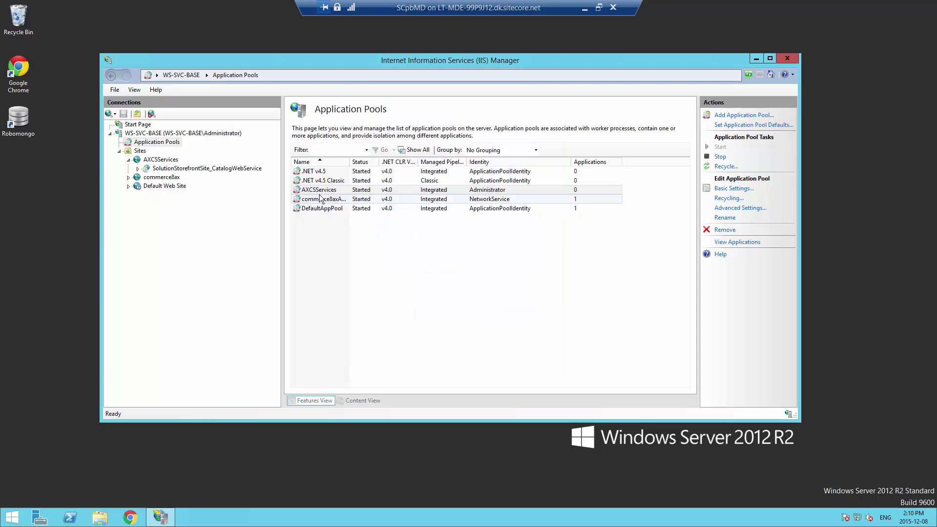
pyautogui.click(376, 190)
# Confirm the catalog web service has Anonymous disabled and Windows Authentication enabled, then go to Start
pyautogui.click(210, 168)
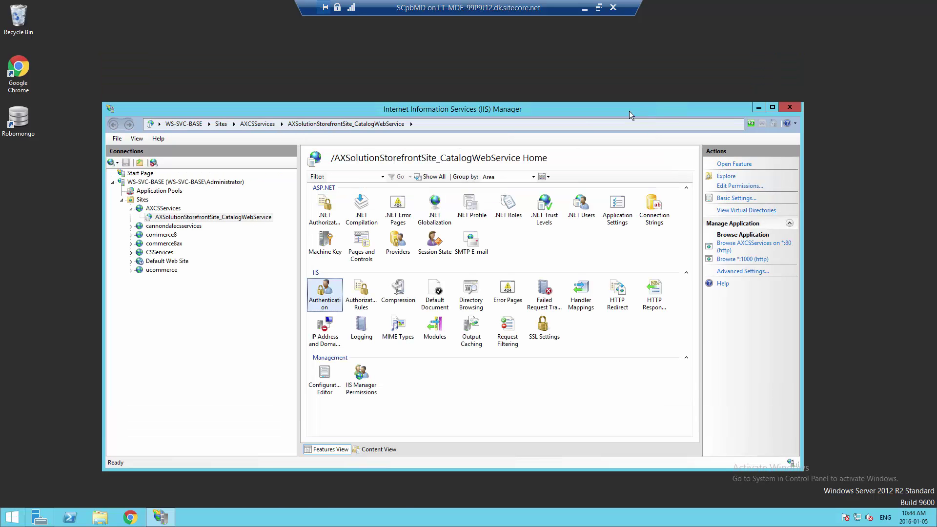
pyautogui.doubleClick(333, 297)
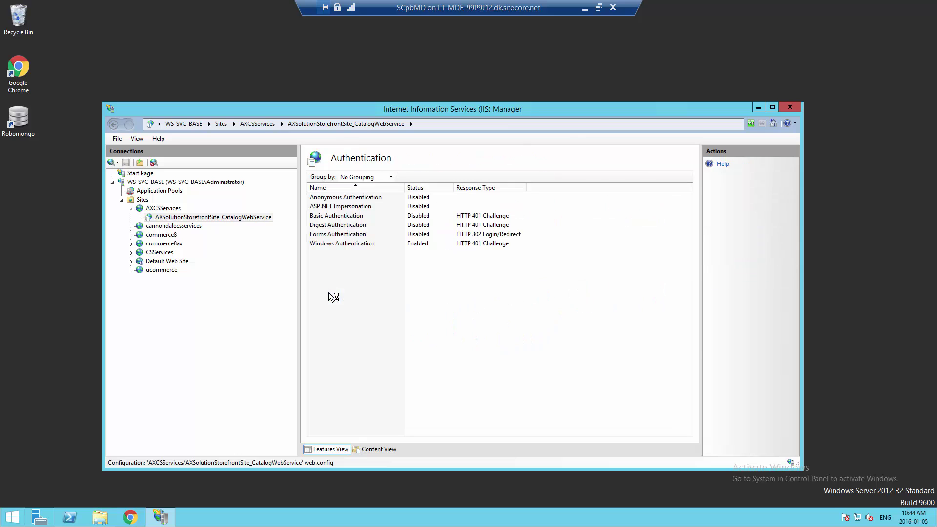
pyautogui.click(326, 198)
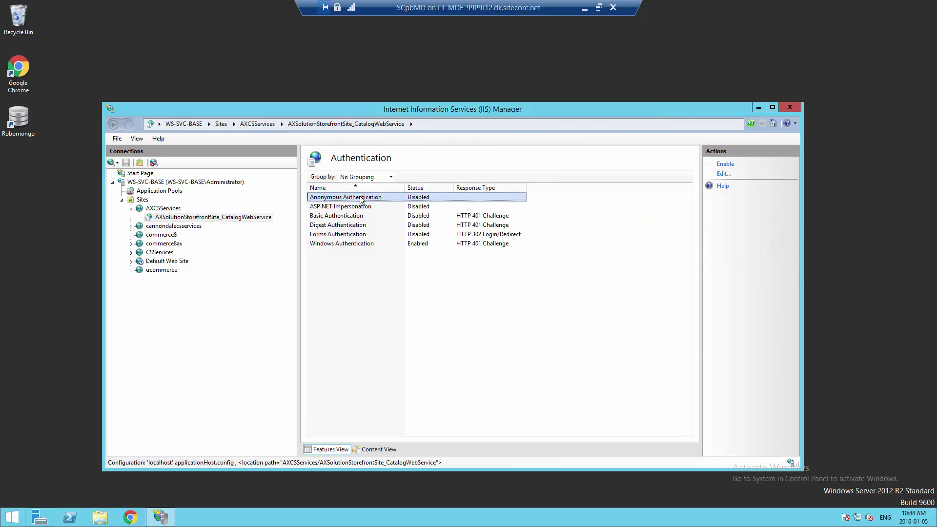
pyautogui.click(347, 244)
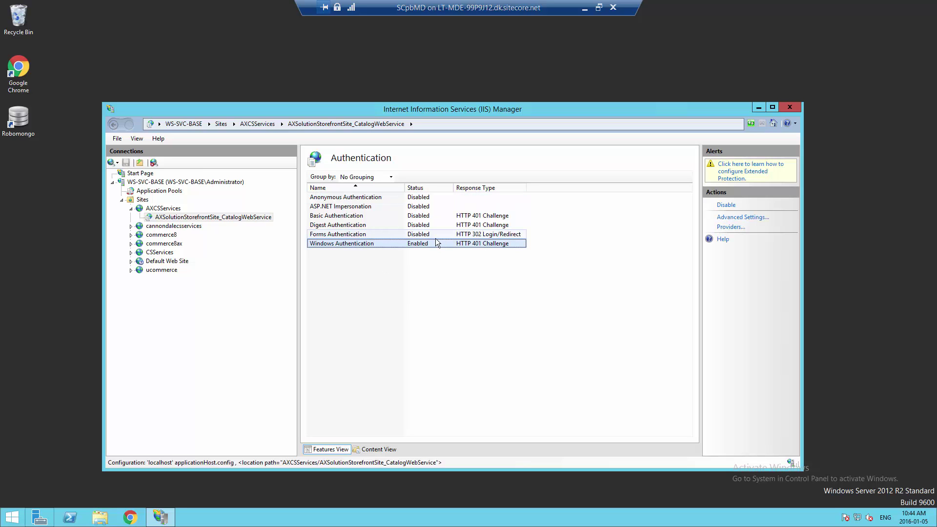
pyautogui.click(235, 220)
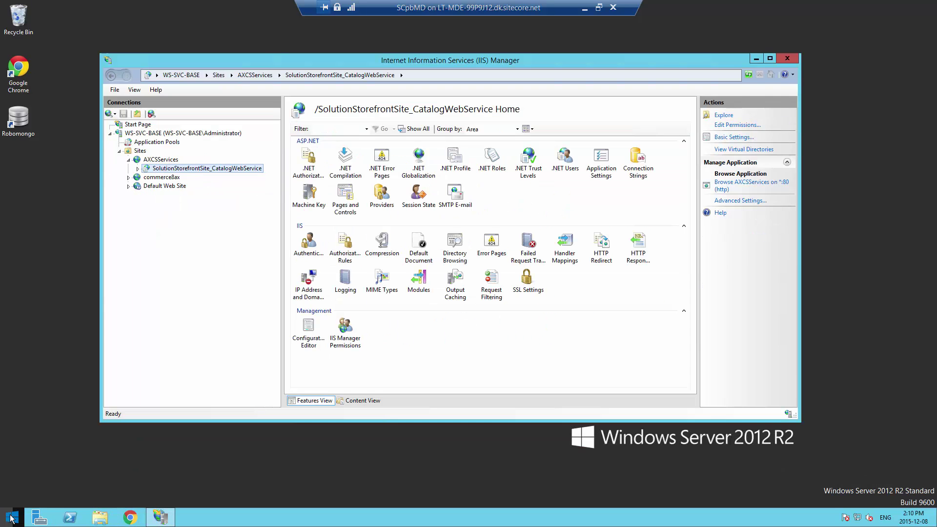
pyautogui.click(11, 517)
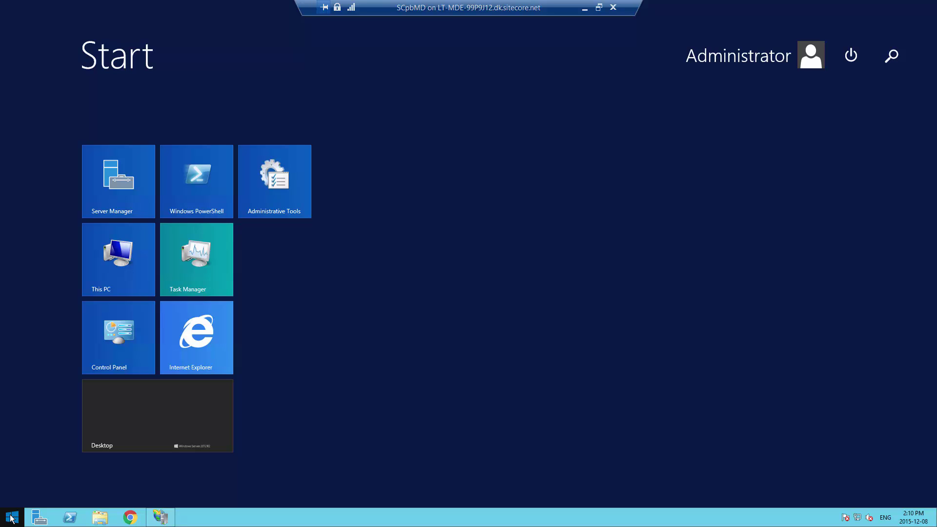
# Launch Authorization Manager with azman.msc and minimize IIS Manager
pyautogui.write('azman')
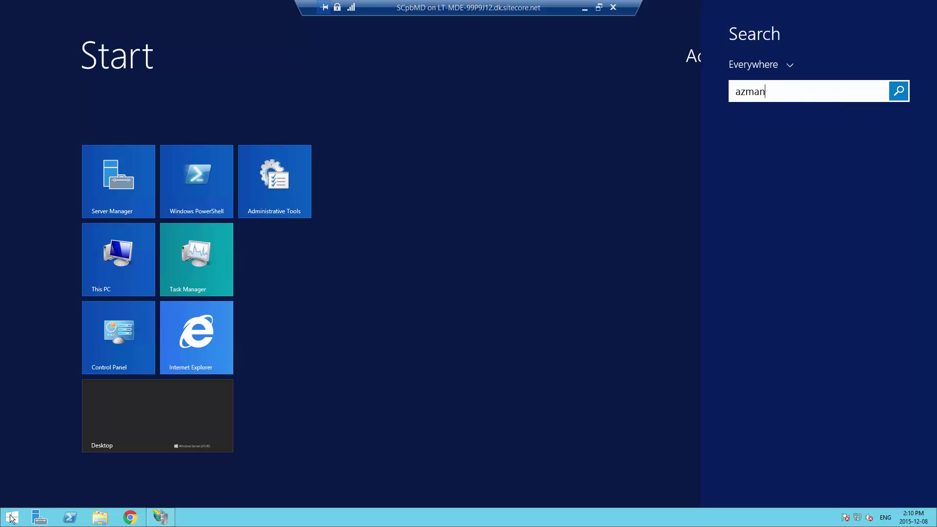
pyautogui.write('.msc')
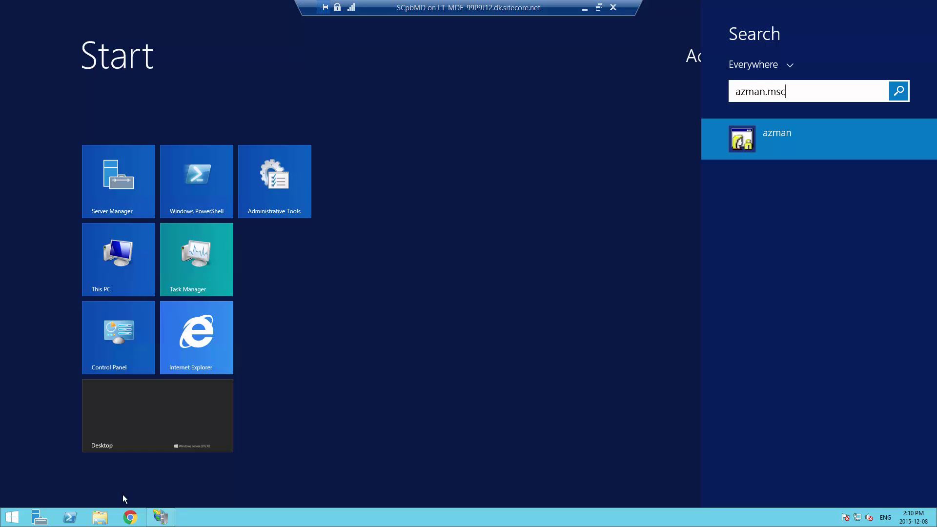
pyautogui.click(741, 143)
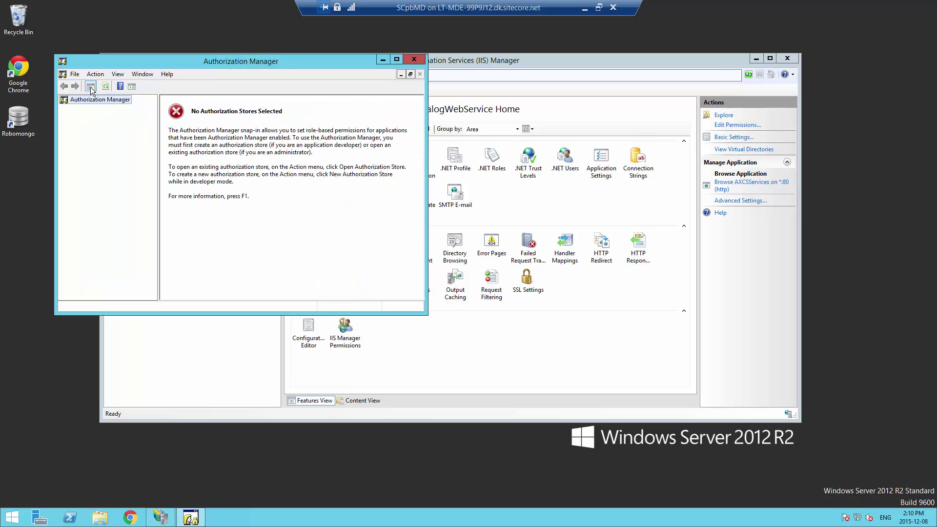
pyautogui.moveTo(138, 62); pyautogui.dragTo(297, 115)
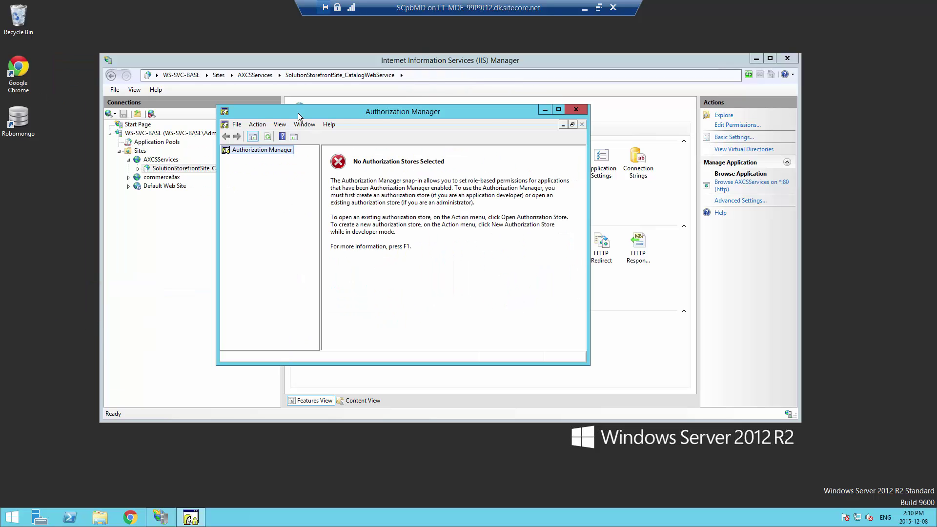
pyautogui.click(756, 59)
# Open the CatalogAuthorizationStore file from inetpub\AXCSServices\SolutionStorefrontSite_CatalogWebService
pyautogui.rightClick(251, 151)
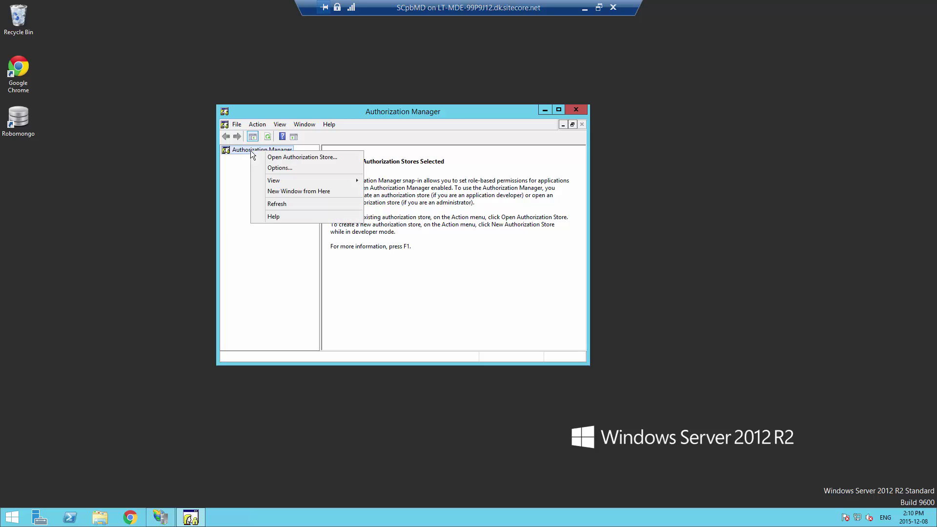
pyautogui.click(270, 155)
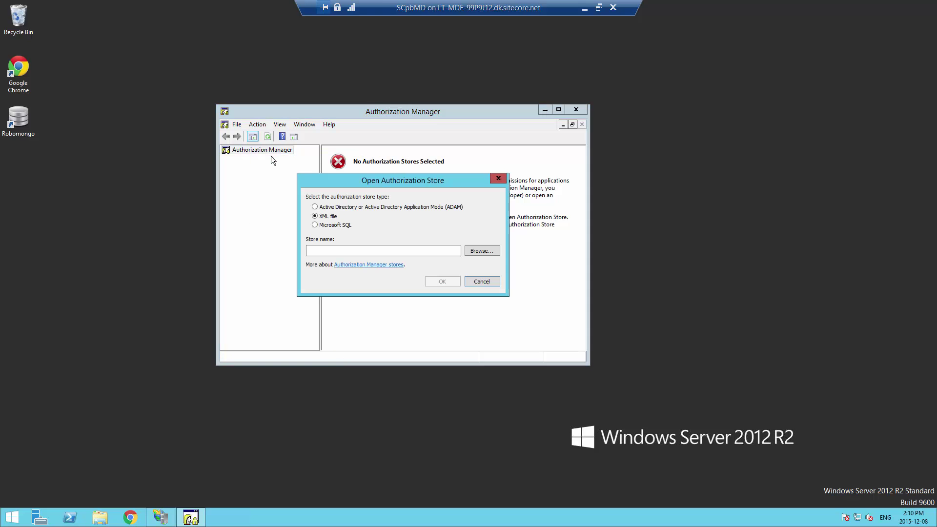
pyautogui.click(485, 250)
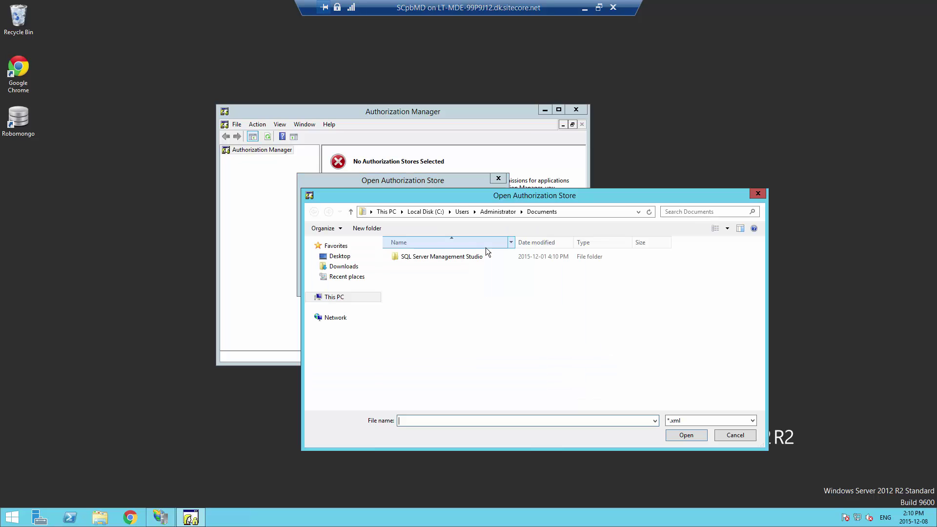
pyautogui.click(426, 212)
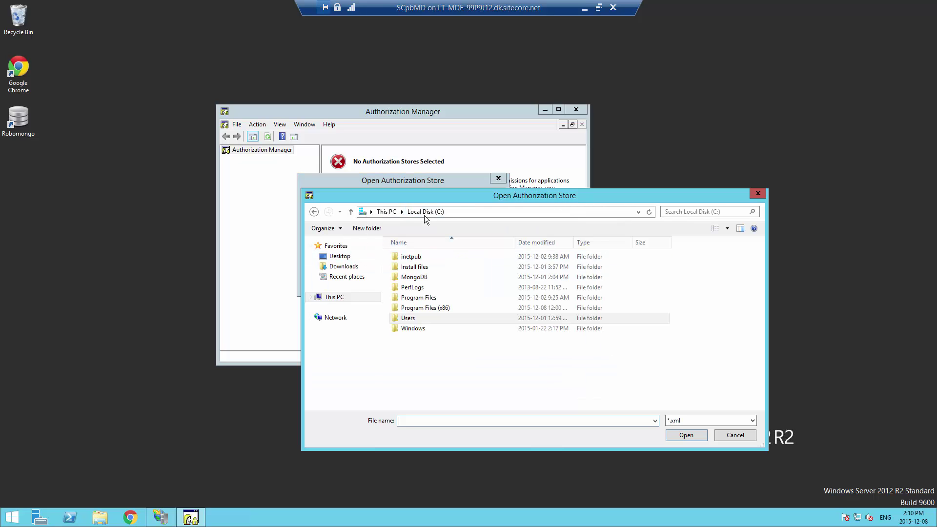
pyautogui.doubleClick(418, 258)
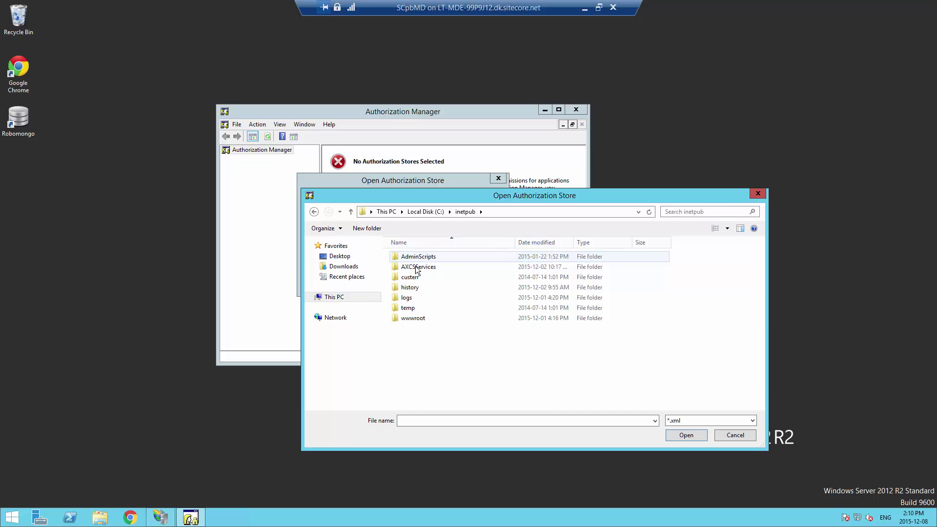
pyautogui.doubleClick(415, 266)
pyautogui.doubleClick(464, 256)
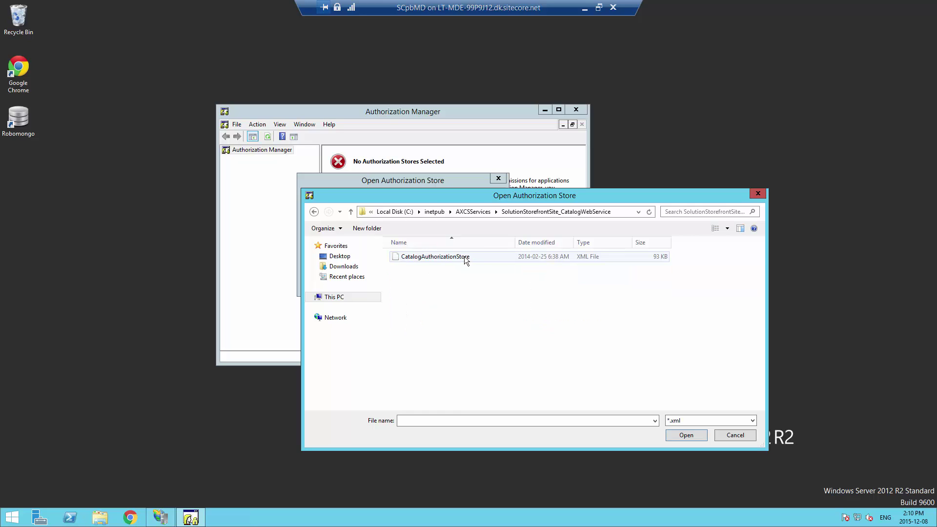
pyautogui.click(410, 261)
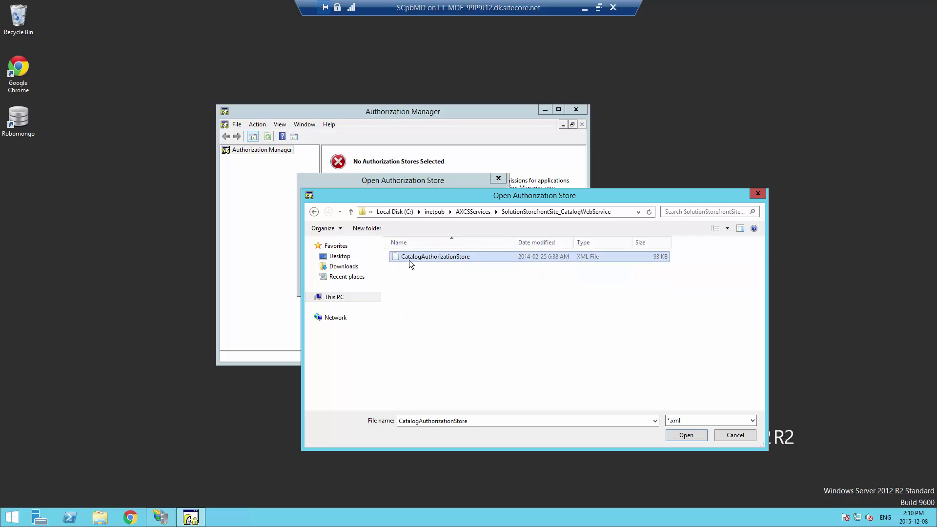
pyautogui.click(686, 434)
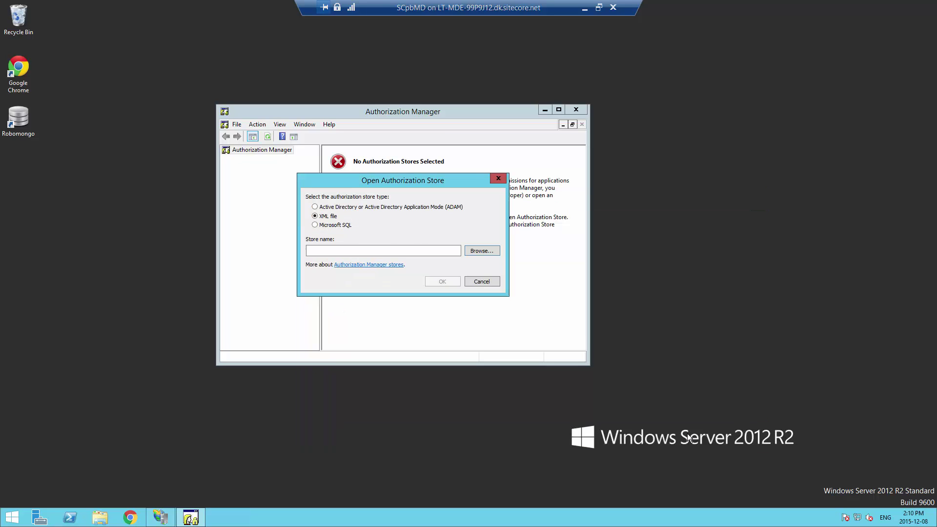
pyautogui.click(442, 282)
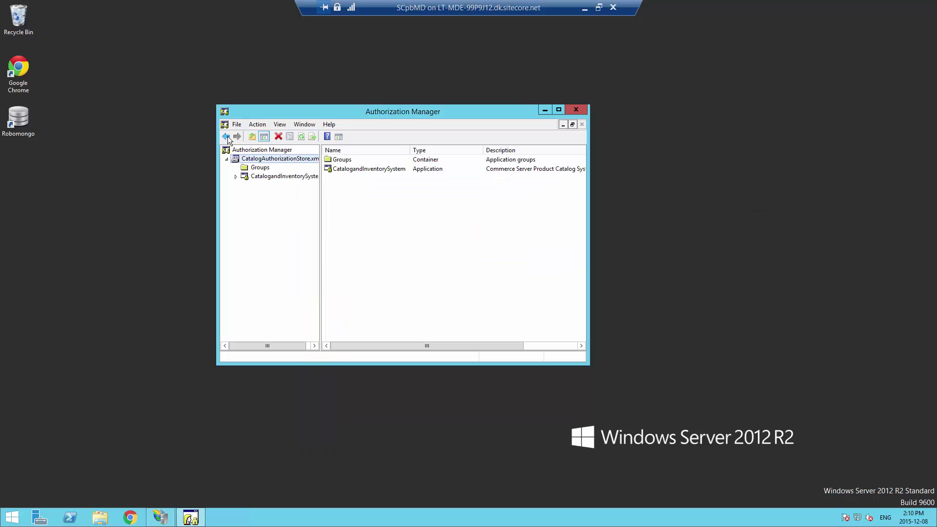
# Under CatalogandInventorySystem > Role Assignments, start assigning Windows users to the CatalogAdministrator role
pyautogui.click(235, 176)
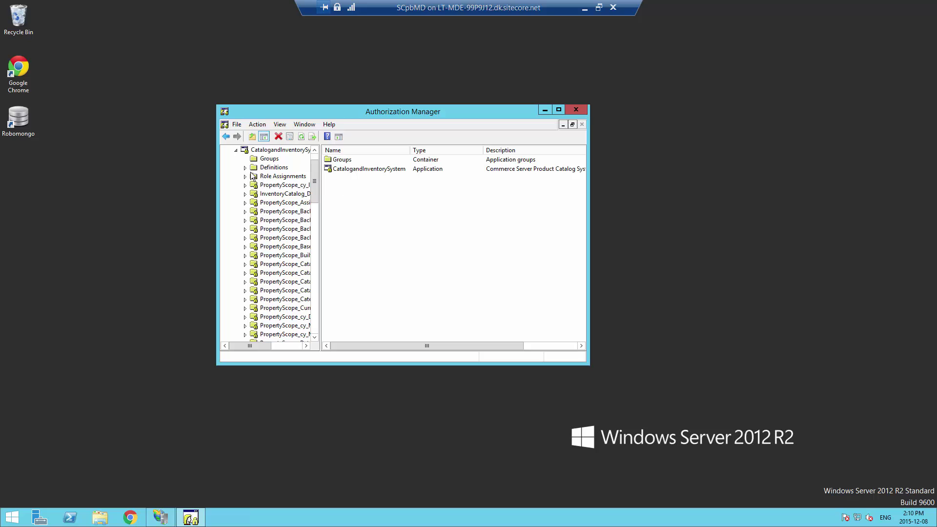
pyautogui.click(245, 177)
pyautogui.click(288, 185)
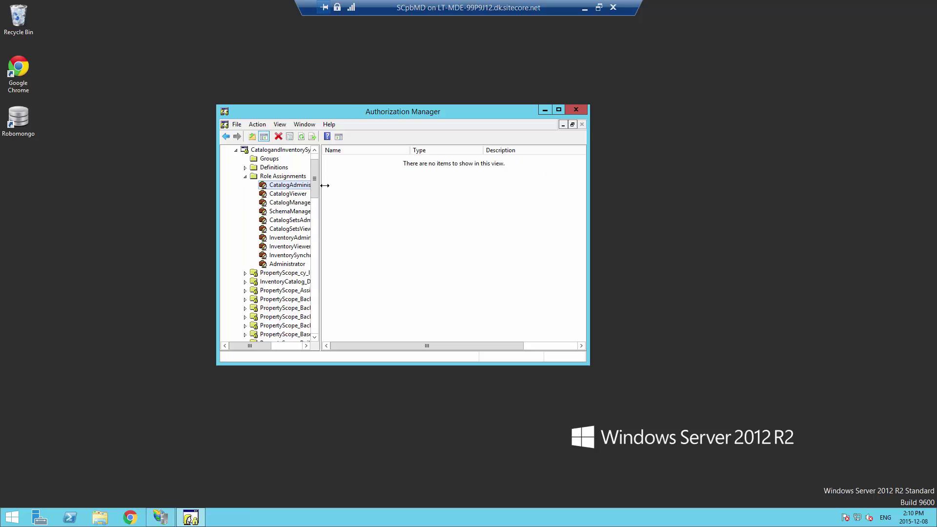
pyautogui.moveTo(325, 185); pyautogui.dragTo(365, 182)
pyautogui.rightClick(325, 186)
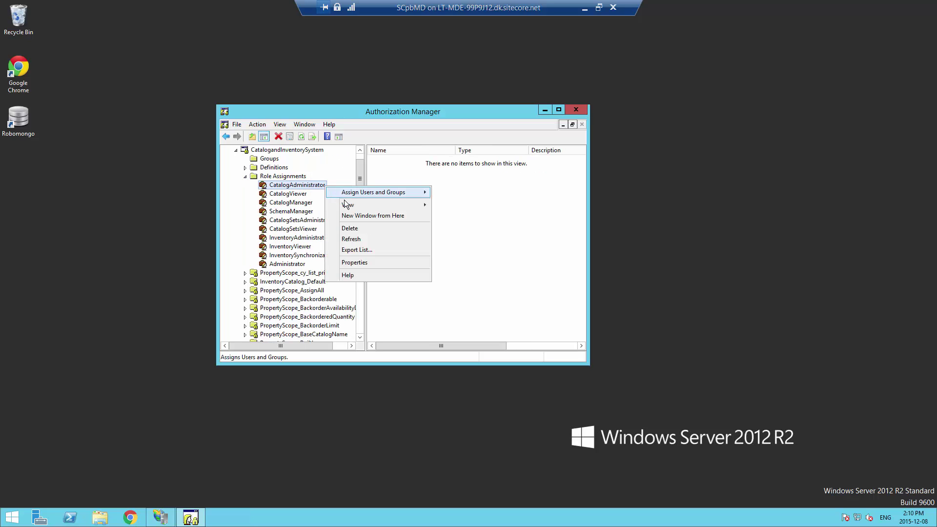
pyautogui.moveTo(381, 192)
pyautogui.click(496, 195)
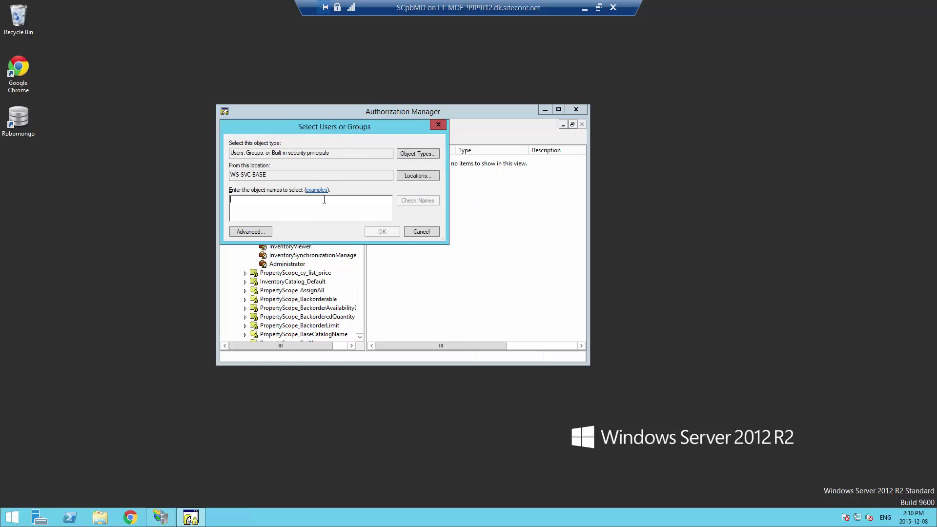
# Add the Administrator user to the role, close Authorization Manager and return to IIS Manager
pyautogui.write('Admi')
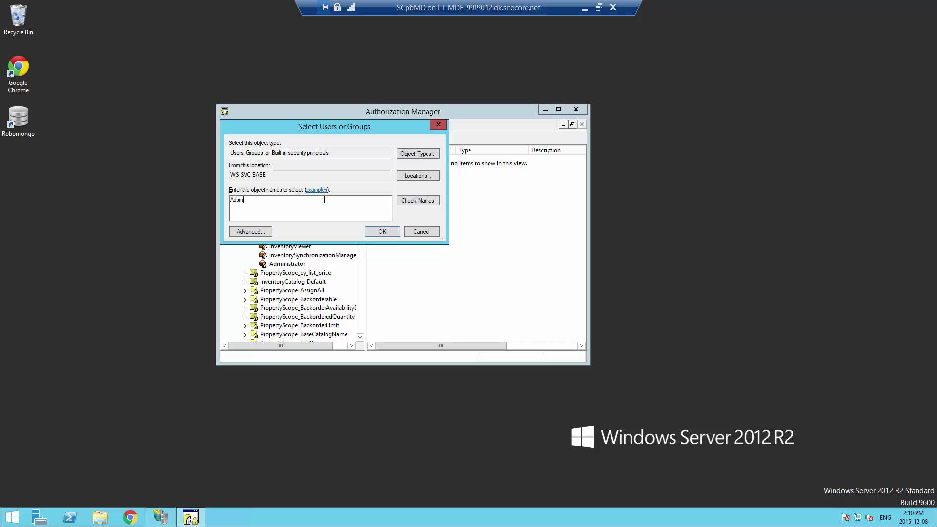
pyautogui.press('BackSpace')
pyautogui.press('BackSpace')
pyautogui.write('mn')
pyautogui.press('BackSpace')
pyautogui.write('inistrator4')
pyautogui.press('BackSpace')
pyautogui.click(388, 233)
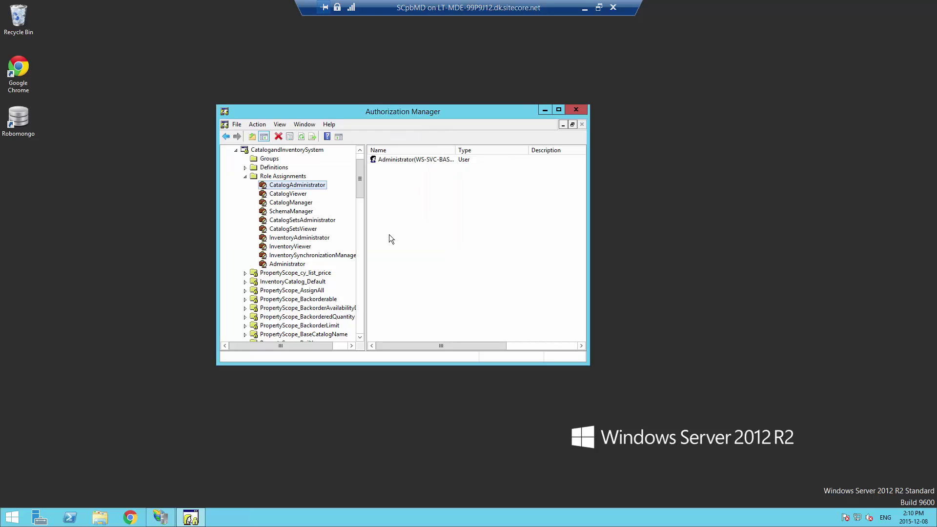
pyautogui.click(576, 110)
pyautogui.hotkey('alt', 'Tab')
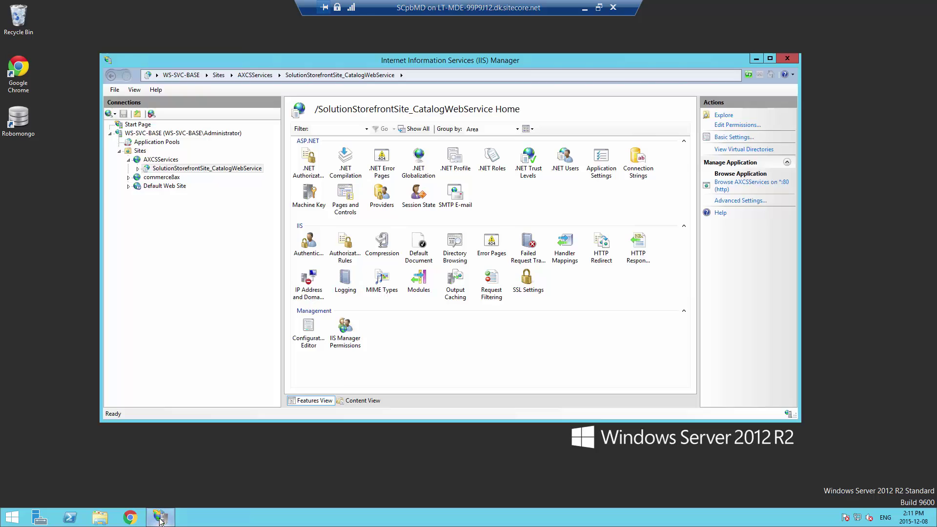
# Browse CatalogWebService.asmx from the catalog web service's Content View
pyautogui.click(359, 401)
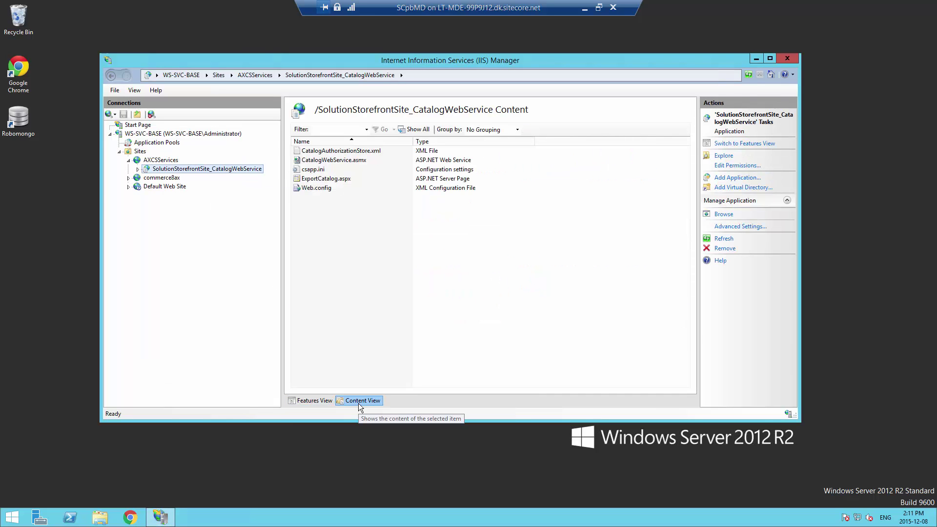
pyautogui.click(322, 160)
pyautogui.click(322, 161)
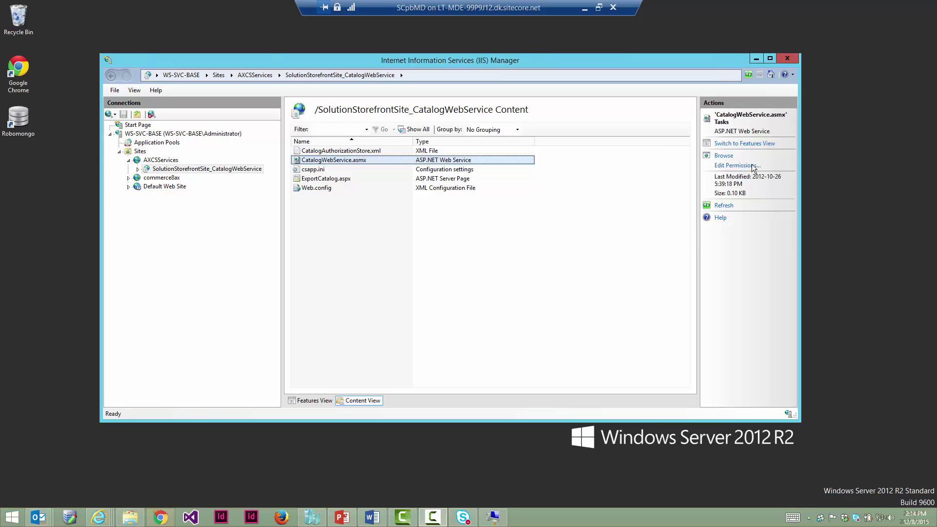
pyautogui.click(728, 156)
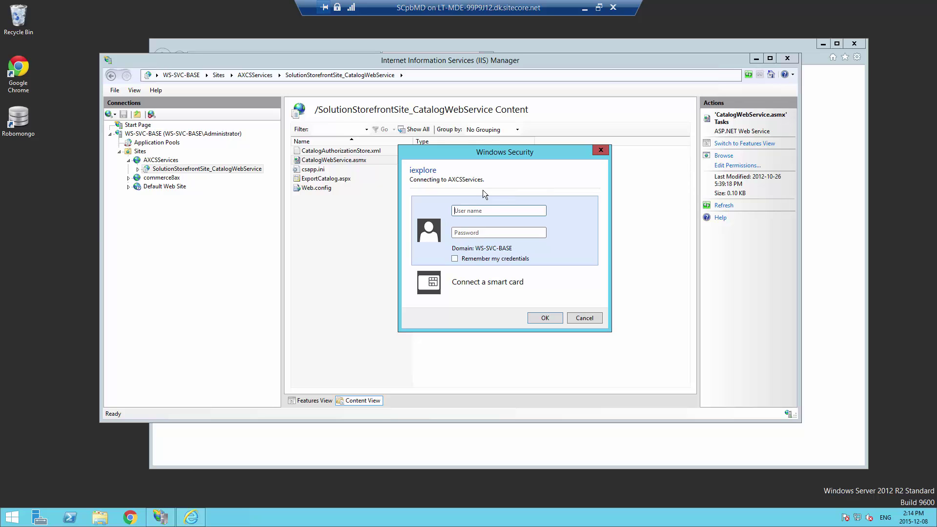
# Cancel the login prompt, leaving the 401.1 error, and go to IIS Manager's AXCSServices site
pyautogui.click(583, 318)
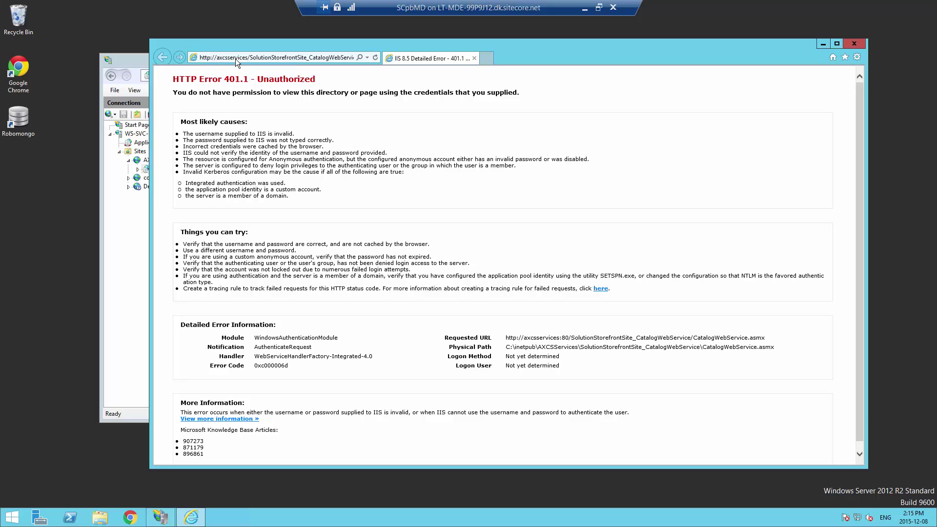
pyautogui.click(143, 77)
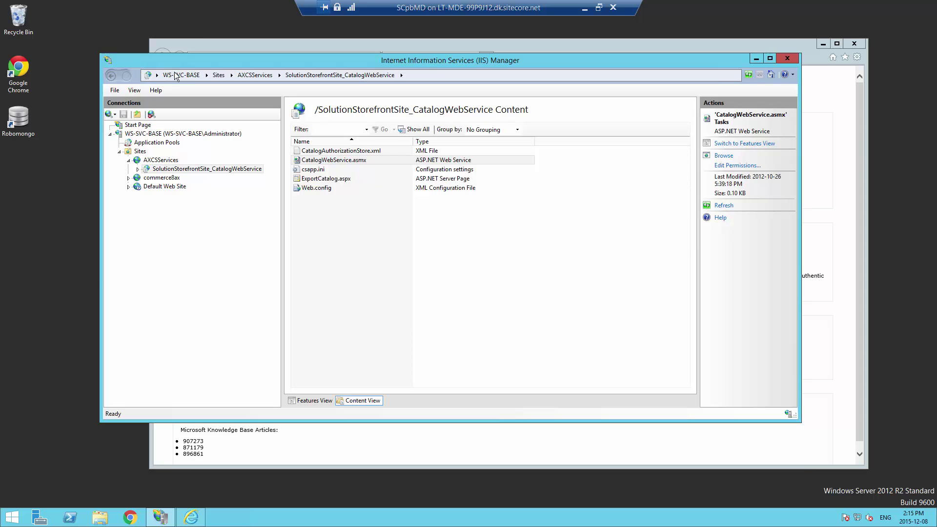
pyautogui.click(173, 160)
# Confirm AXCSServices has the port 1000 http binding, then go back to Internet Explorer
pyautogui.click(724, 194)
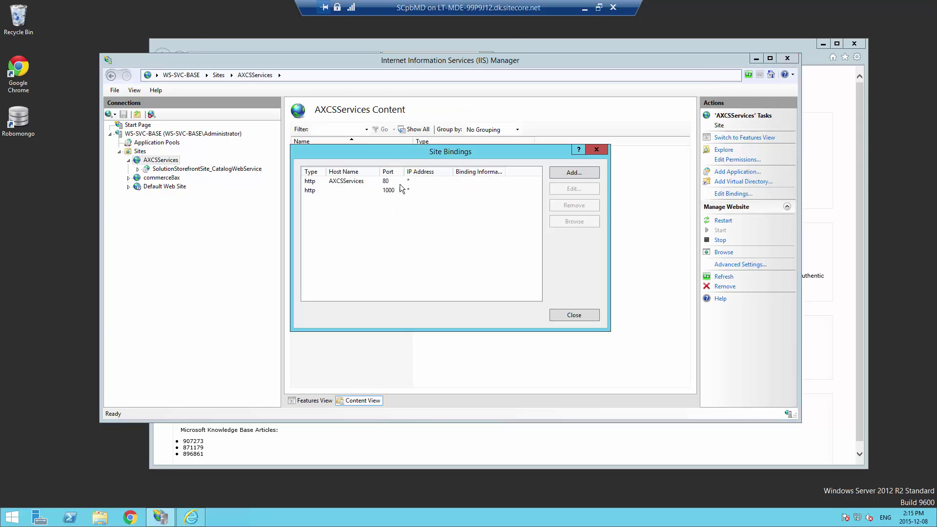
pyautogui.click(365, 192)
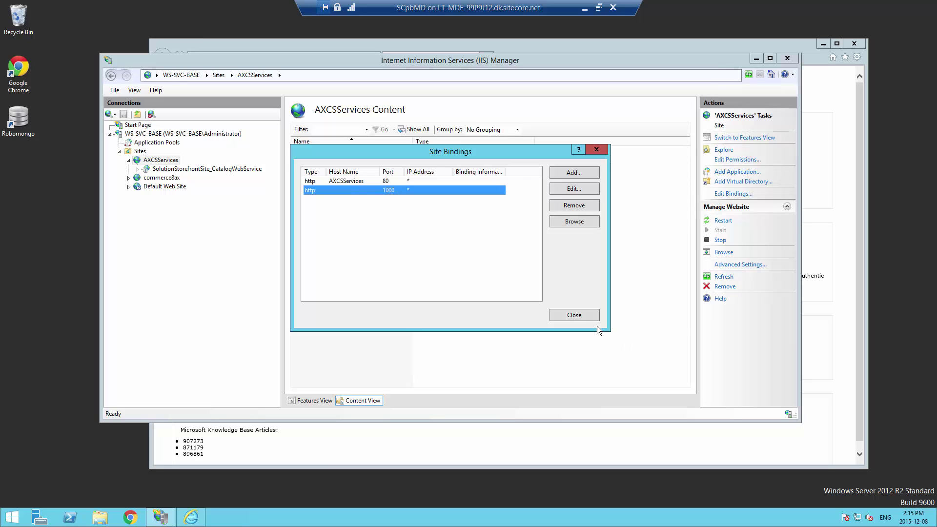
pyautogui.click(573, 316)
pyautogui.click(234, 46)
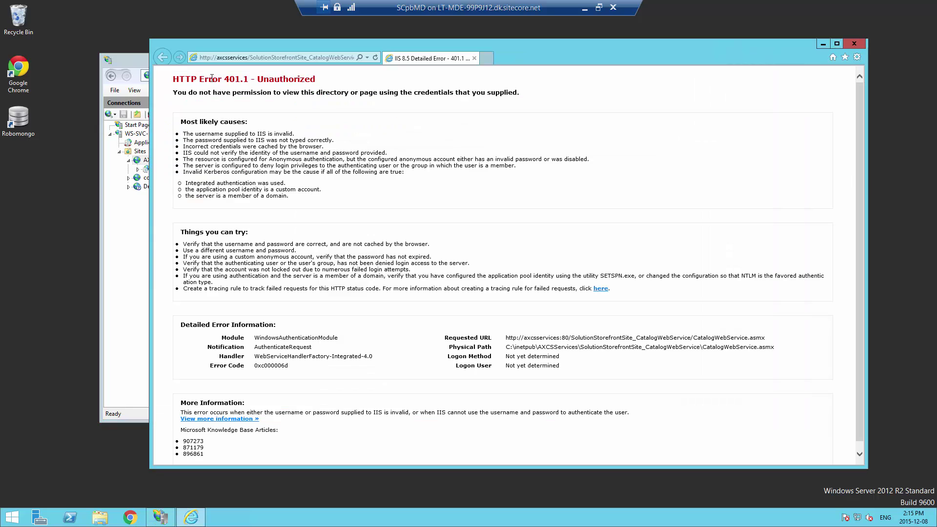
# Replace axcsservices with localhost:1000 in the address and load the CatalogWebService page
pyautogui.doubleClick(234, 58)
pyautogui.click(225, 58)
pyautogui.moveTo(225, 58); pyautogui.dragTo(198, 57)
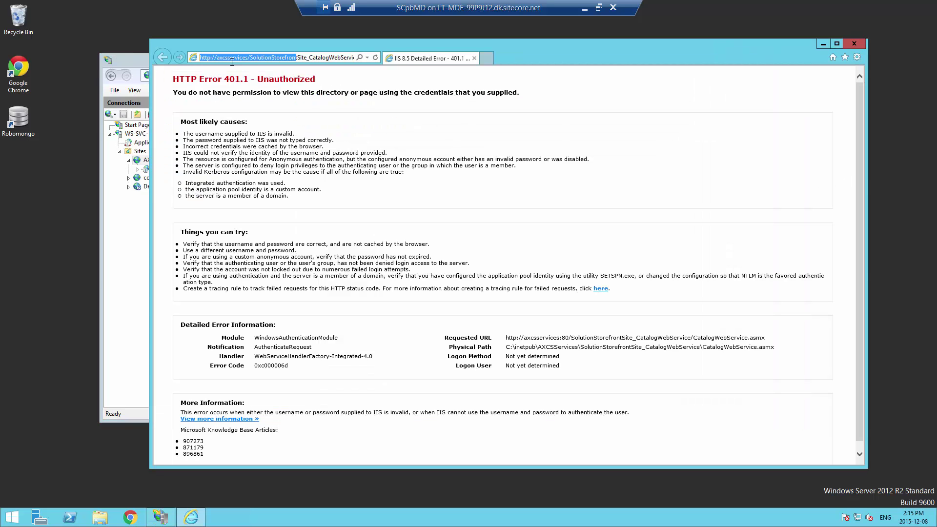
pyautogui.click(236, 58)
pyautogui.doubleClick(236, 58)
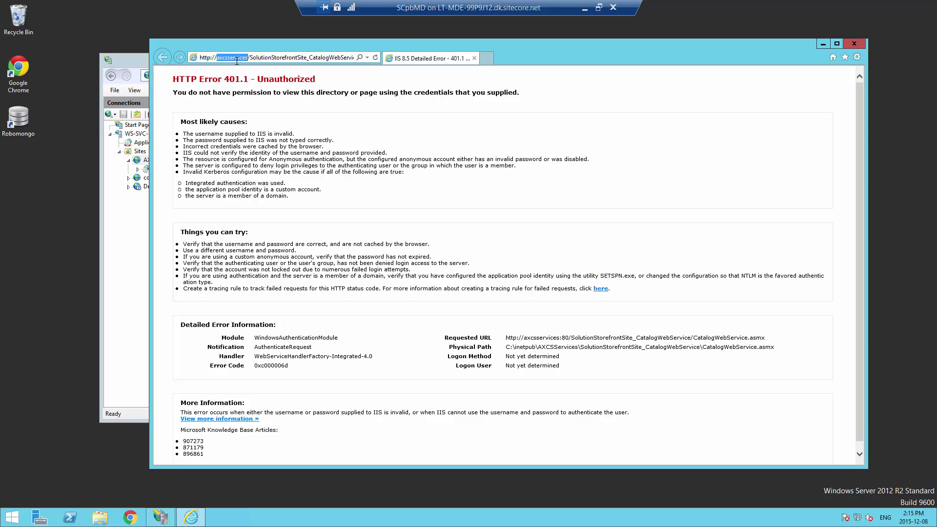
pyautogui.write('loc')
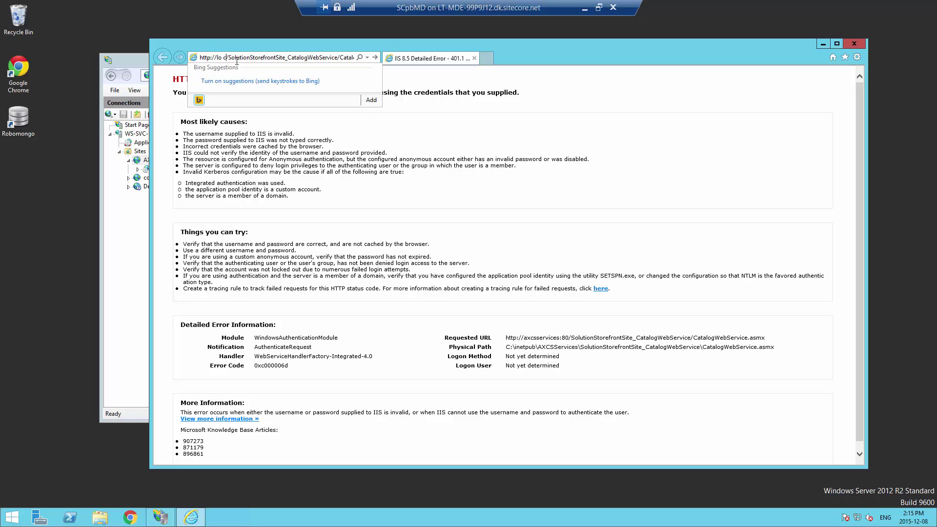
pyautogui.write('al')
pyautogui.write('host:1000')
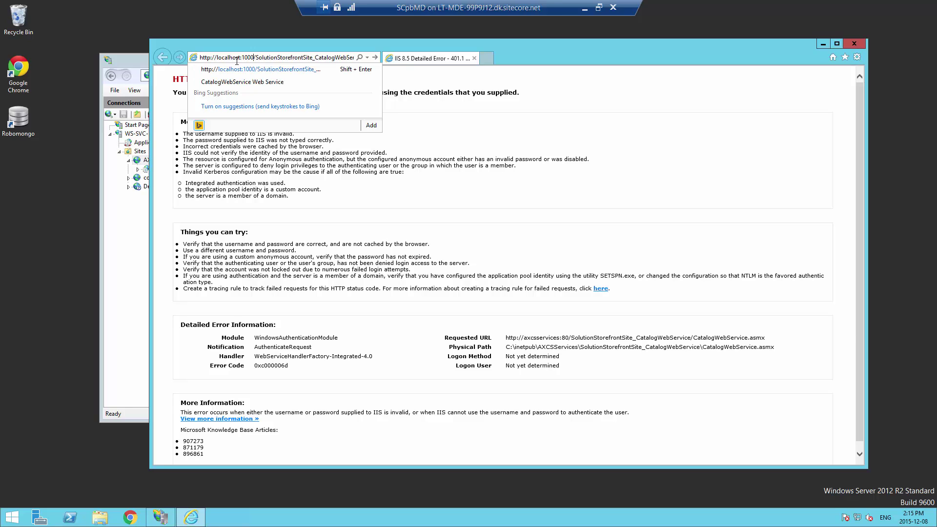
pyautogui.press('Return')
# Copy the localhost:1000 web service address and bring up the Start screen
pyautogui.click(236, 61)
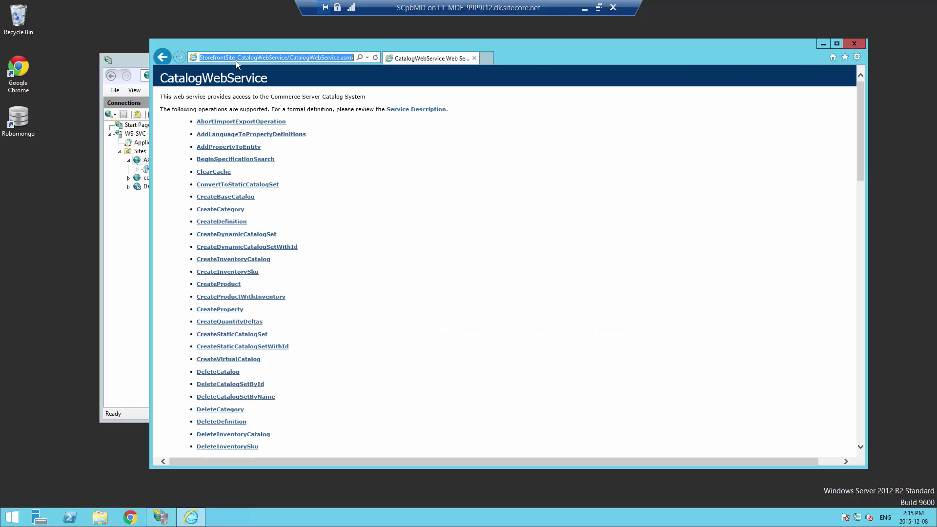
pyautogui.rightClick(303, 57)
pyautogui.click(334, 87)
pyautogui.click(11, 518)
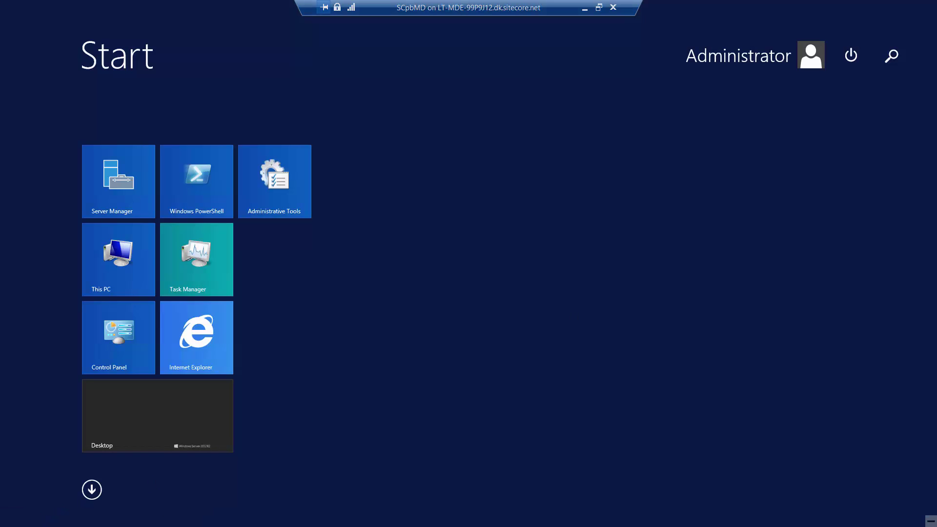
# Launch Commerce Server Catalog Manager from a 'catalog' search and dismiss the web service error
pyautogui.click(12, 518)
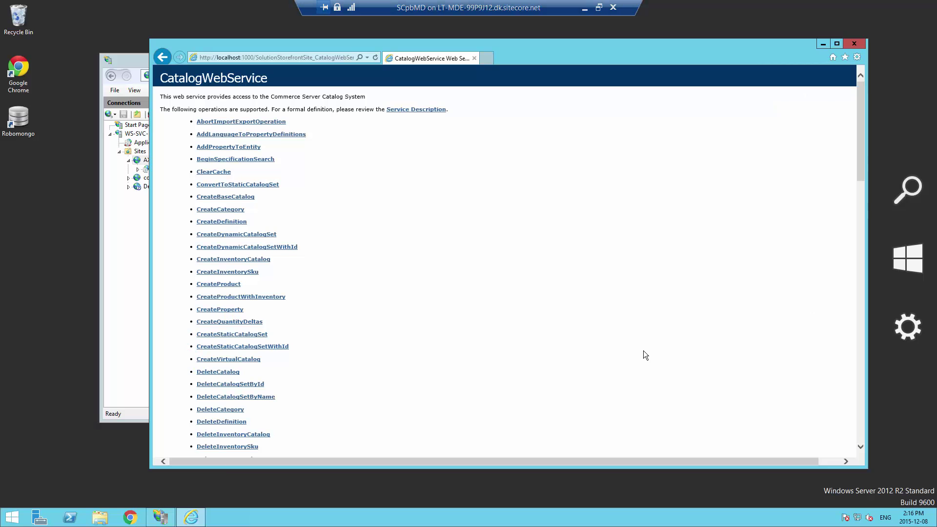
pyautogui.click(12, 518)
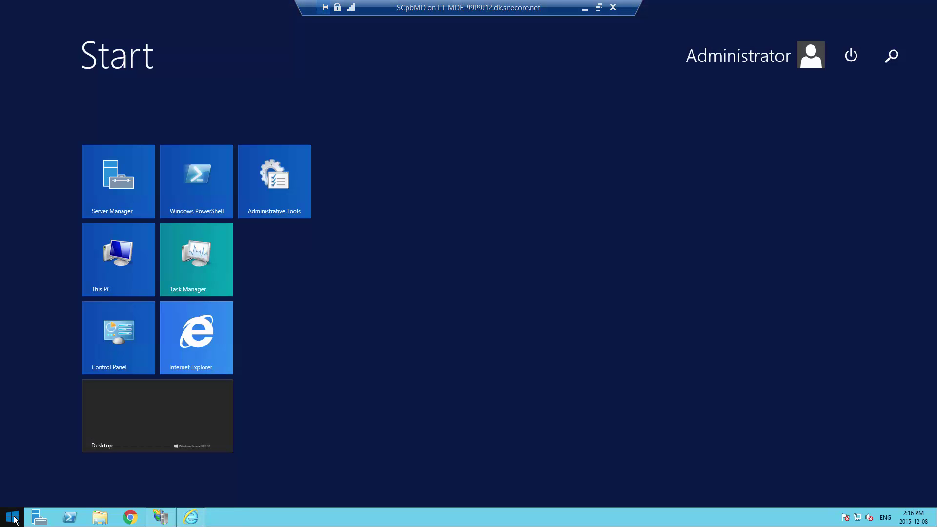
pyautogui.write('catalog Manager')
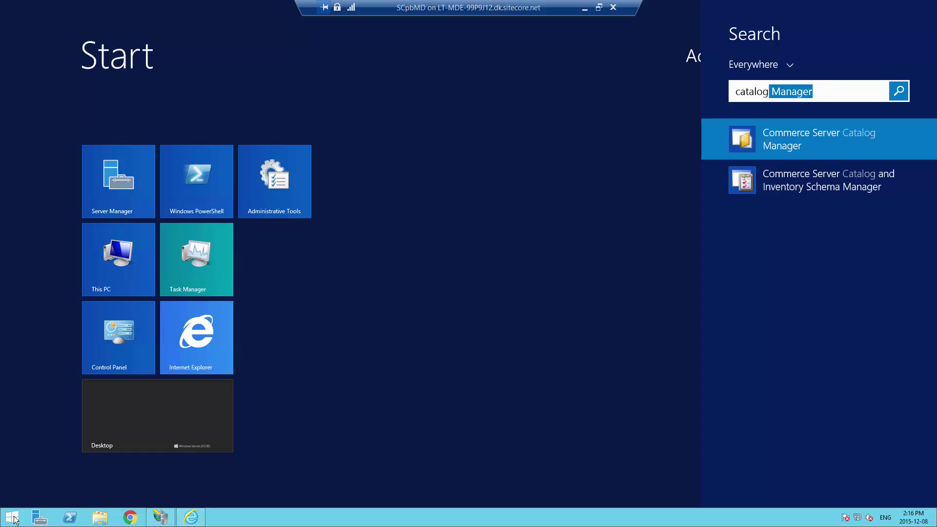
pyautogui.click(783, 142)
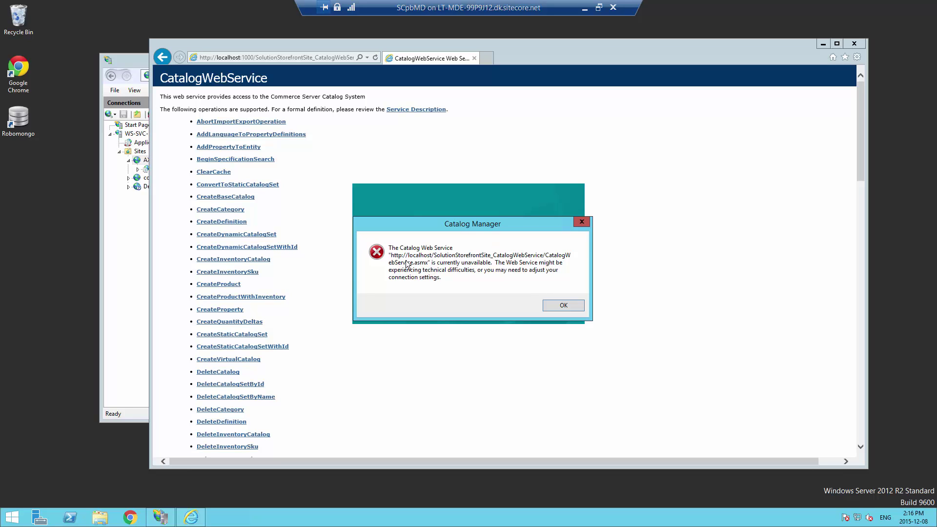
pyautogui.click(558, 306)
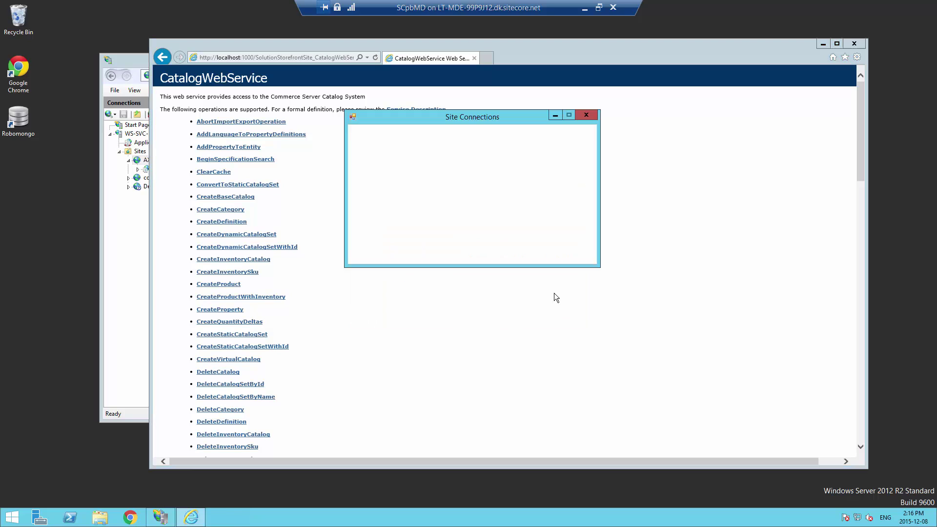
# Paste the localhost:1000 service address into the Default site connection and save it
pyautogui.click(507, 169)
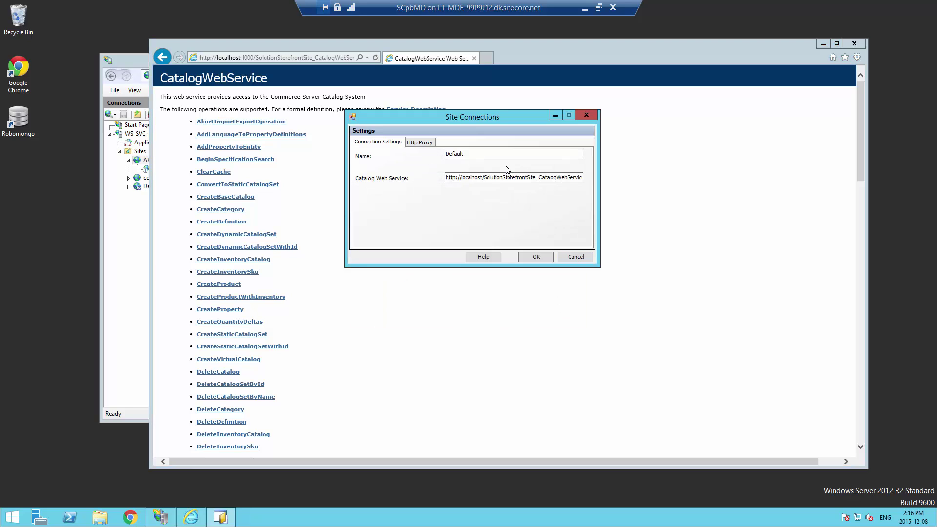
pyautogui.doubleClick(481, 177)
pyautogui.rightClick(482, 177)
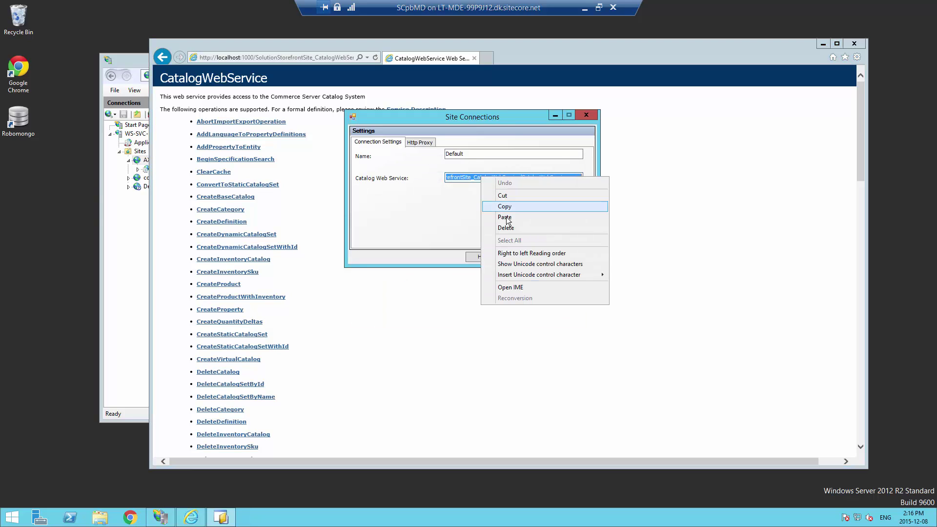
pyautogui.click(505, 217)
pyautogui.doubleClick(494, 177)
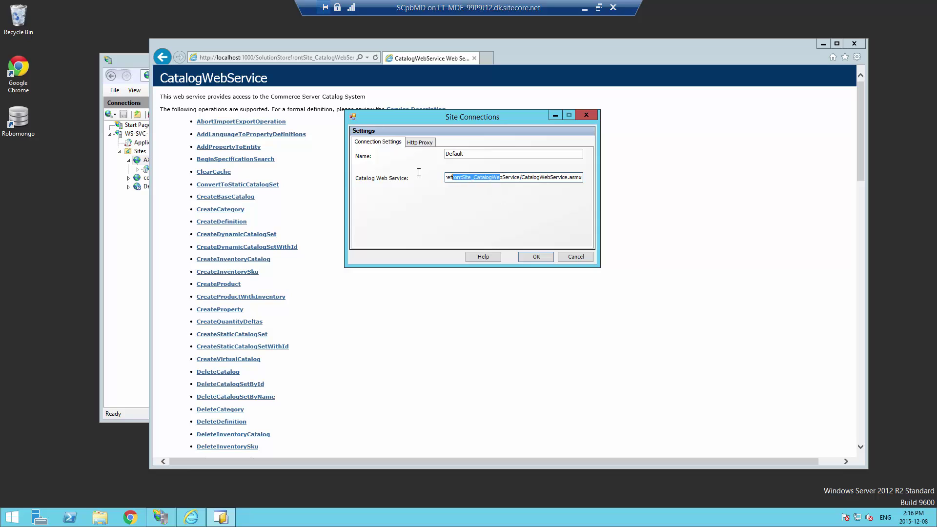
pyautogui.click(498, 177)
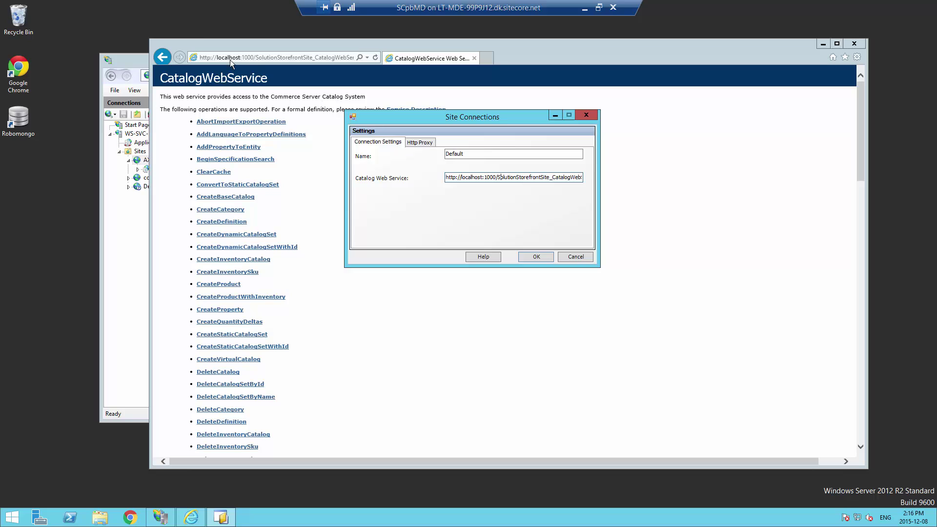
pyautogui.click(532, 260)
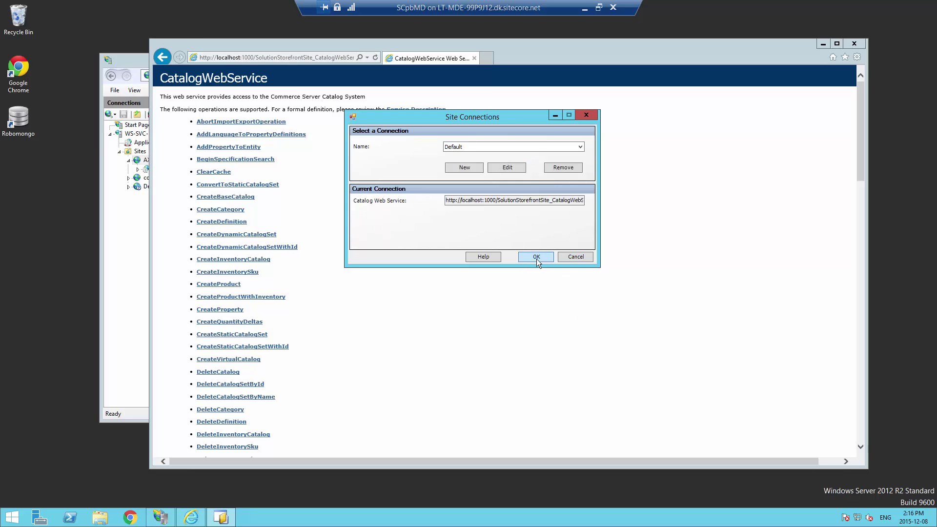
# Start the catalog import and browse to C:\Install files\...\SCpbMD\Database\Catalog
pyautogui.click(536, 257)
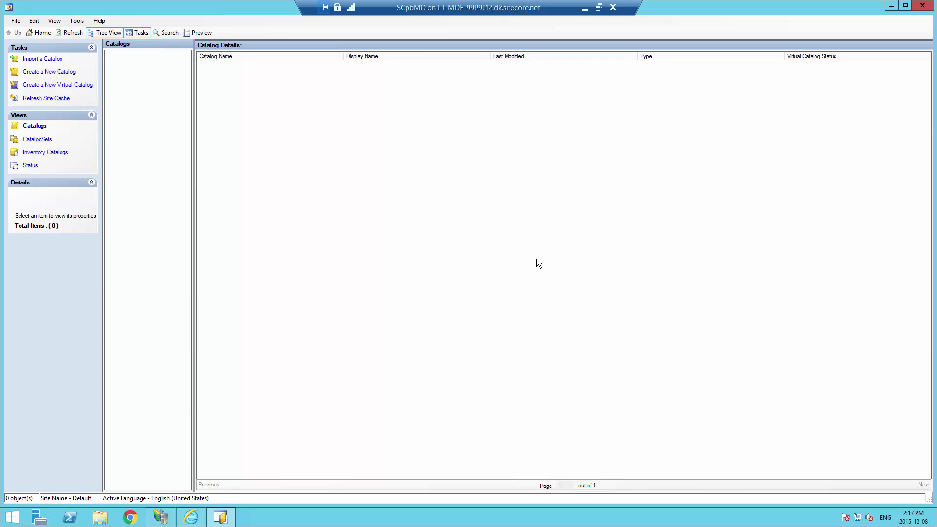
pyautogui.click(42, 61)
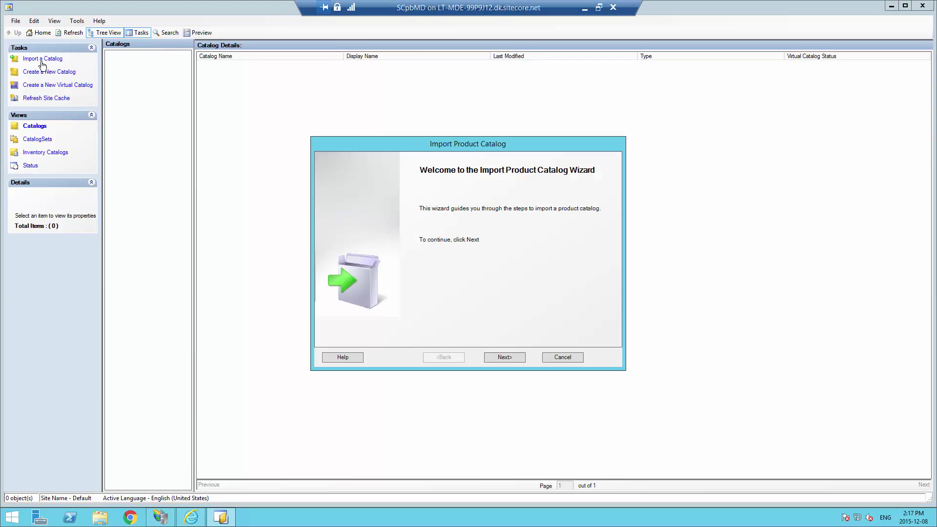
pyautogui.click(512, 358)
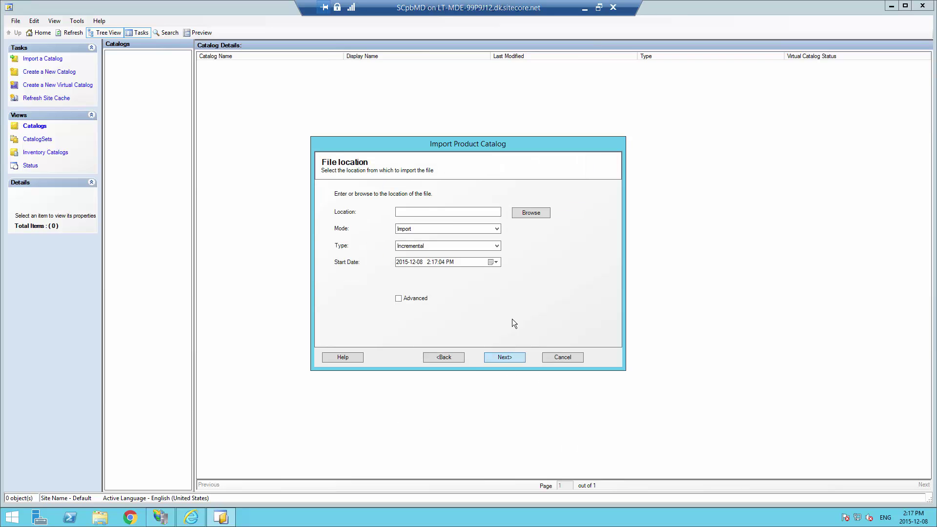
pyautogui.click(527, 212)
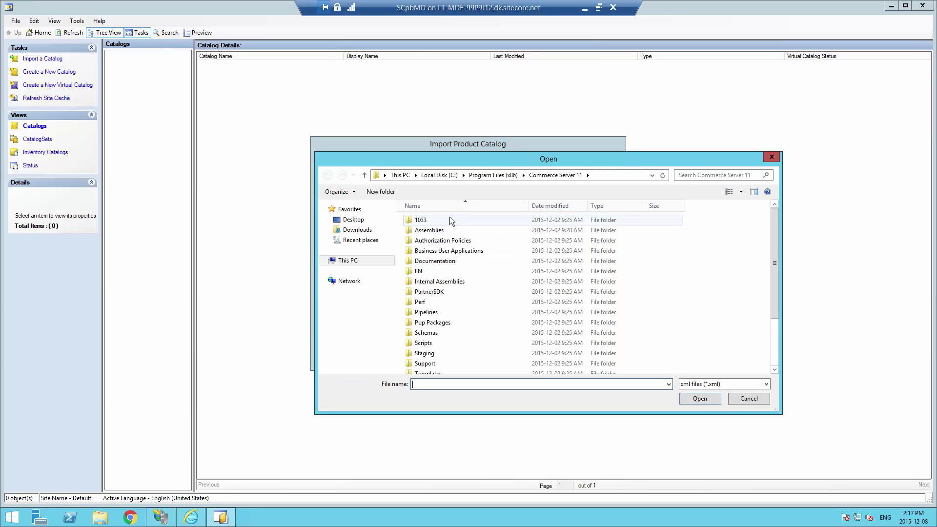
pyautogui.click(447, 176)
pyautogui.doubleClick(427, 230)
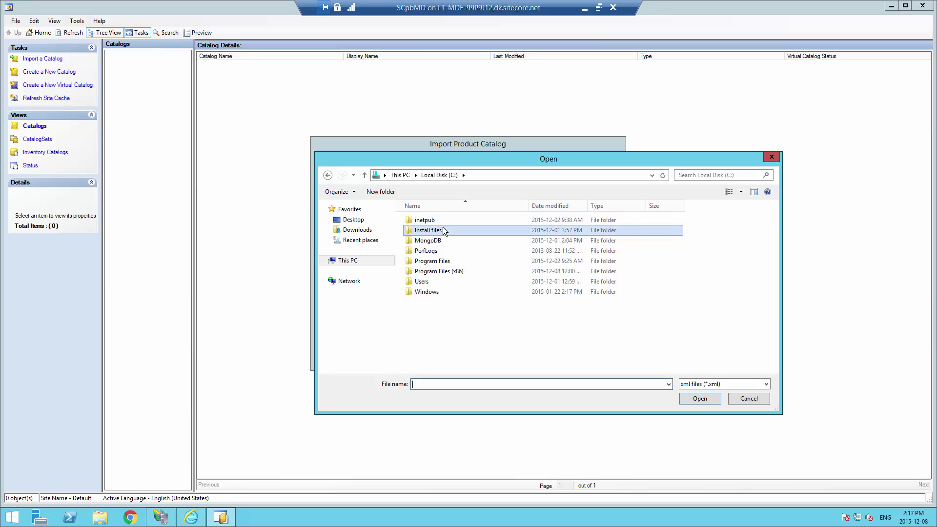
pyautogui.doubleClick(530, 205)
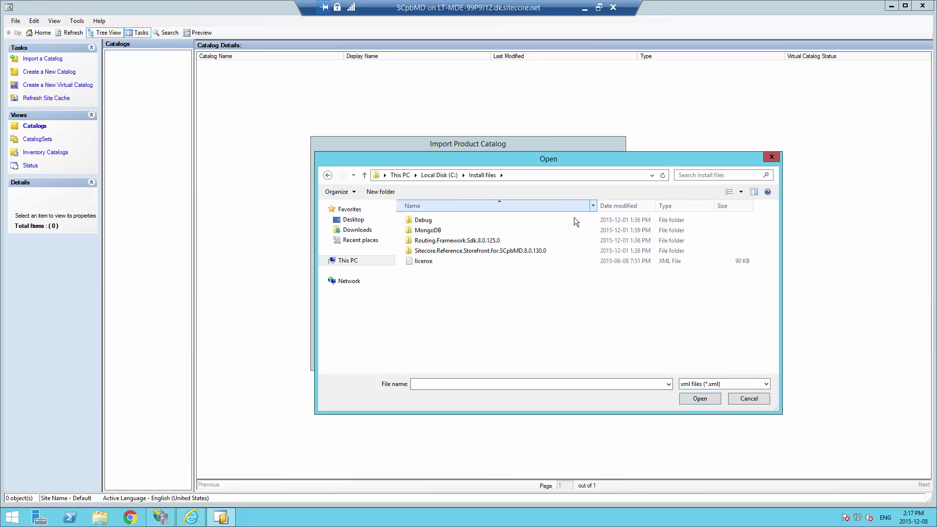
pyautogui.doubleClick(422, 250)
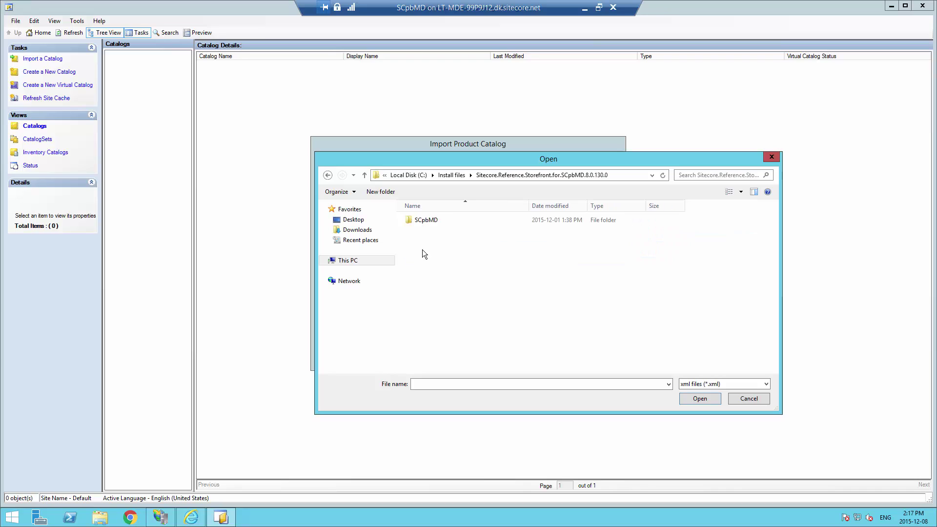
pyautogui.doubleClick(424, 220)
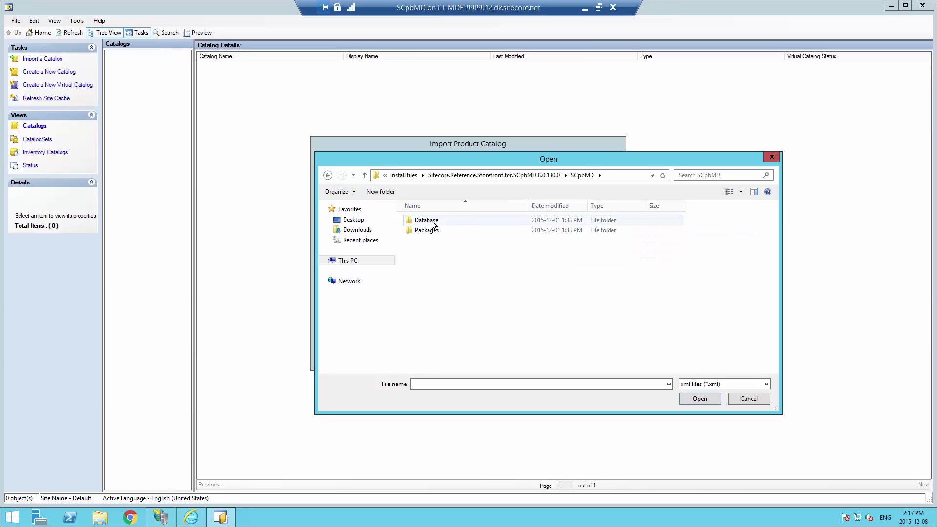
pyautogui.doubleClick(433, 223)
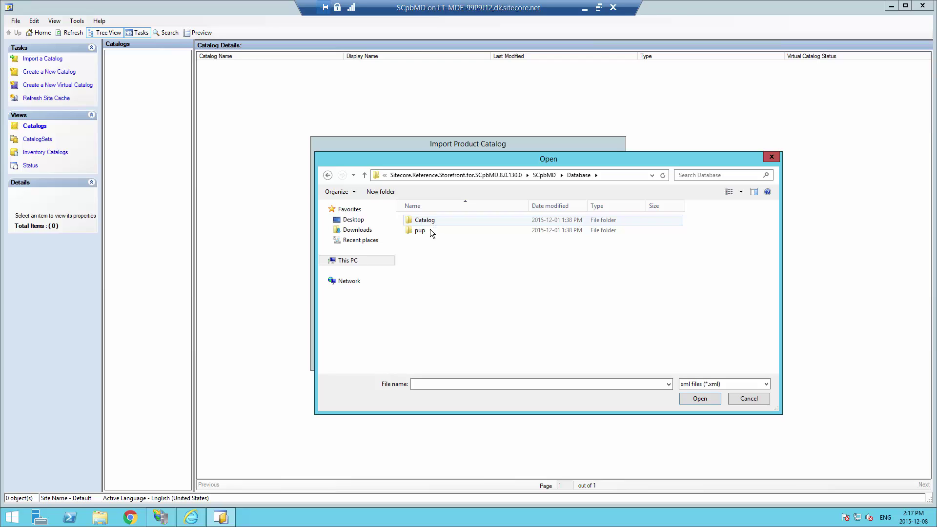
pyautogui.doubleClick(429, 223)
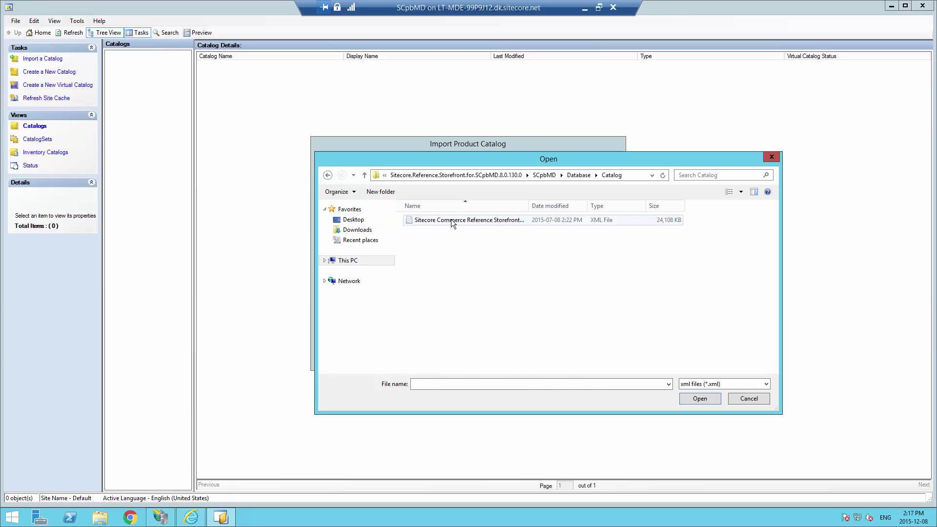
# Choose the Sample Catalog XML file, set import type to Replace, and accept the warning
pyautogui.click(451, 219)
pyautogui.moveTo(529, 206); pyautogui.dragTo(618, 206)
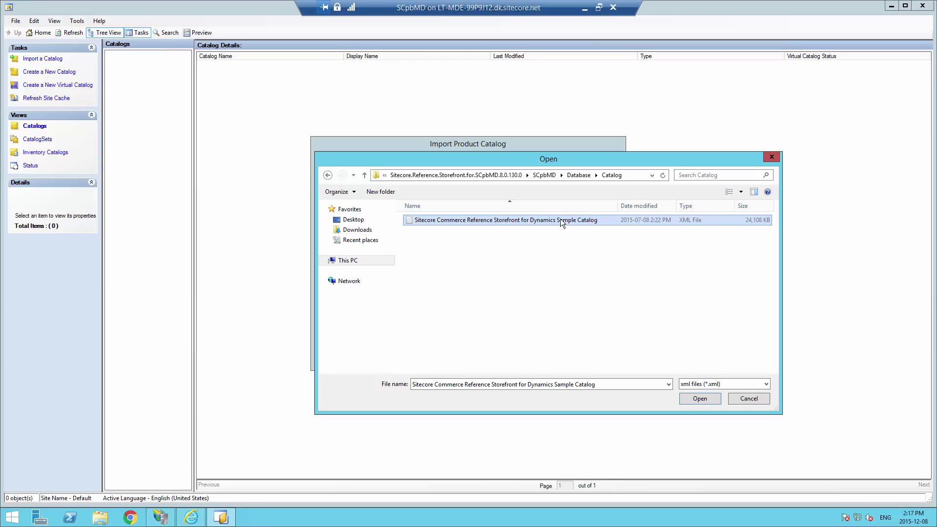
pyautogui.click(700, 399)
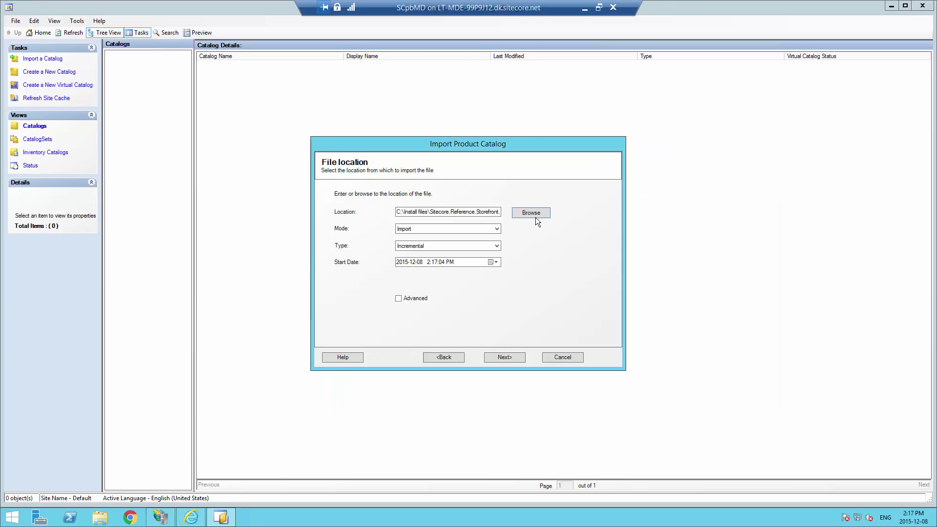
pyautogui.click(427, 245)
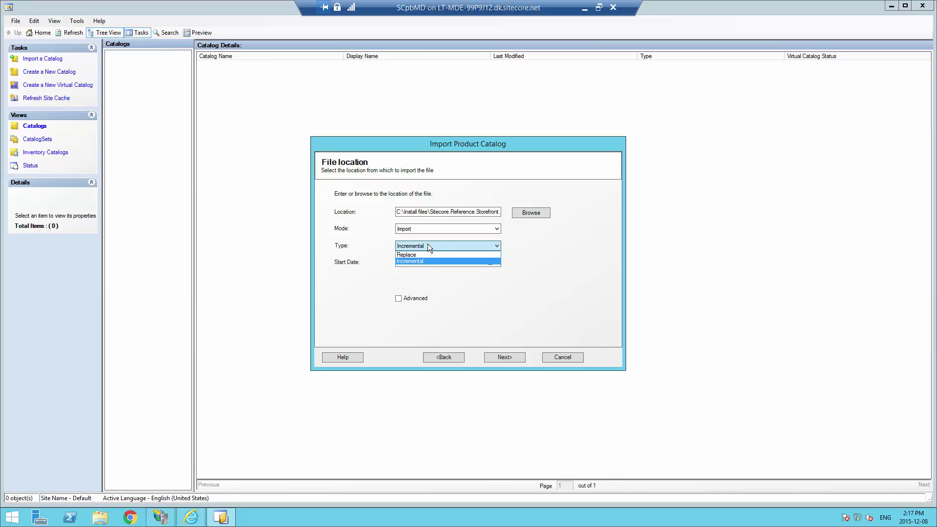
pyautogui.click(431, 253)
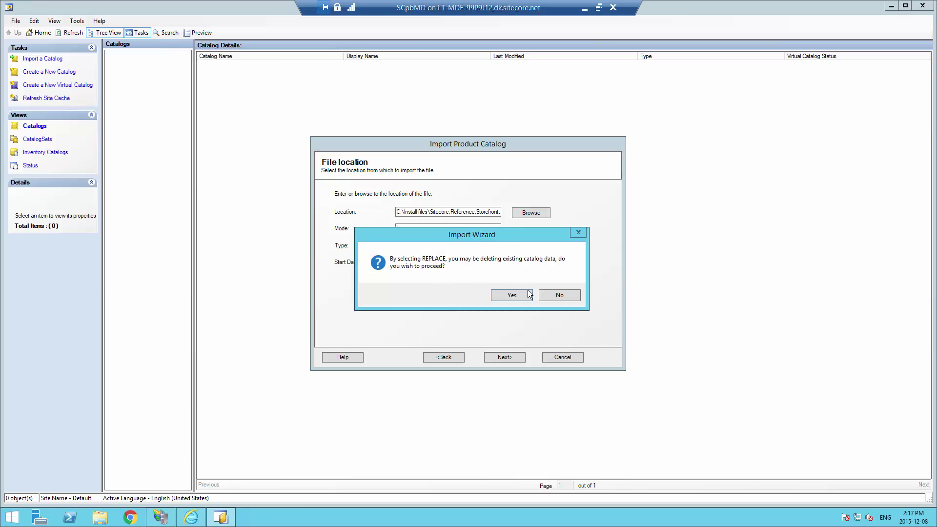
pyautogui.click(519, 295)
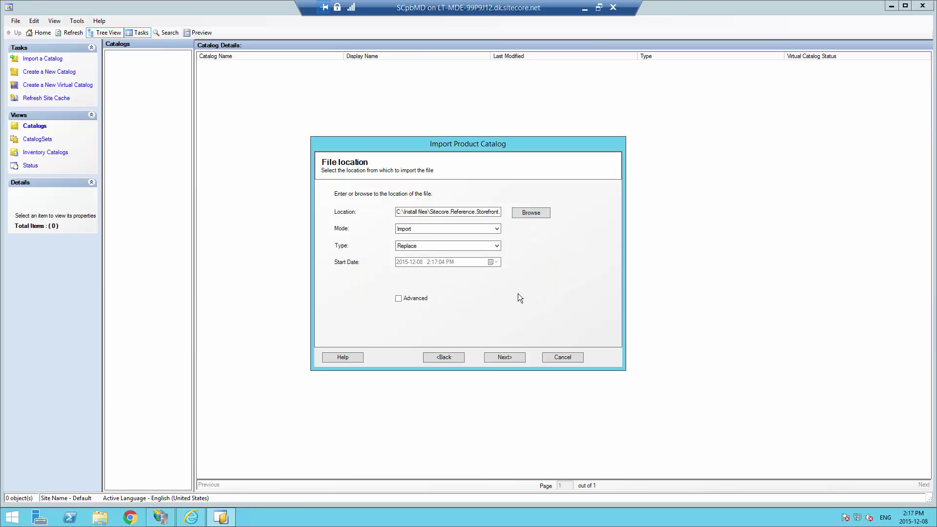
pyautogui.click(516, 358)
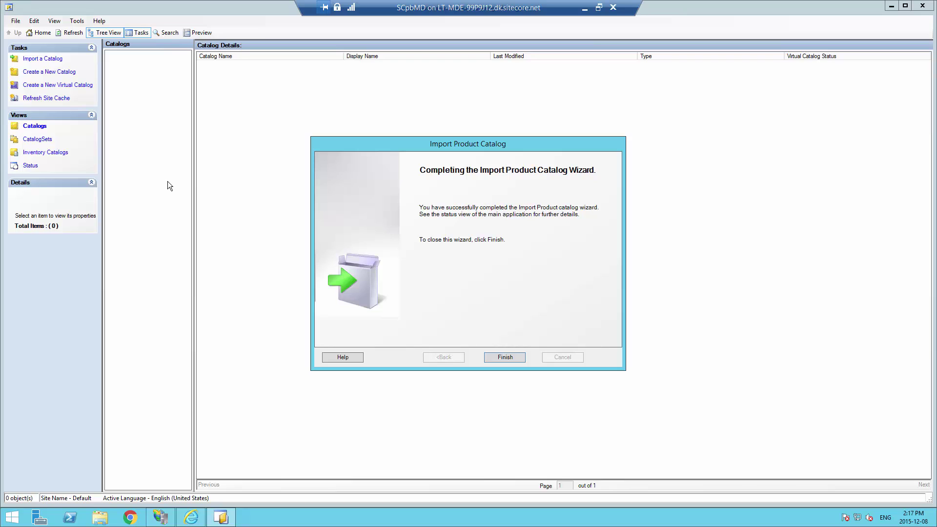
# Close the wizard, refresh, and expand Contoso Base Catalog down to Electronics
pyautogui.click(505, 357)
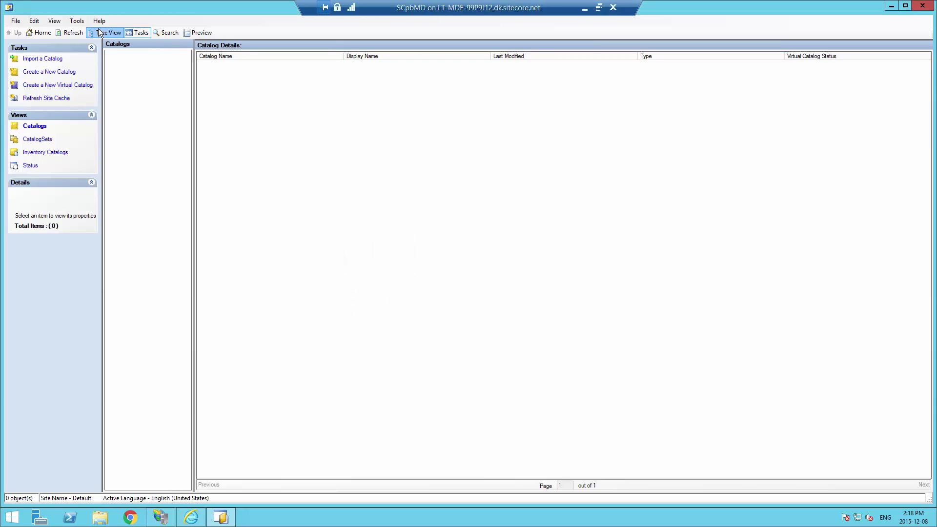
pyautogui.click(70, 33)
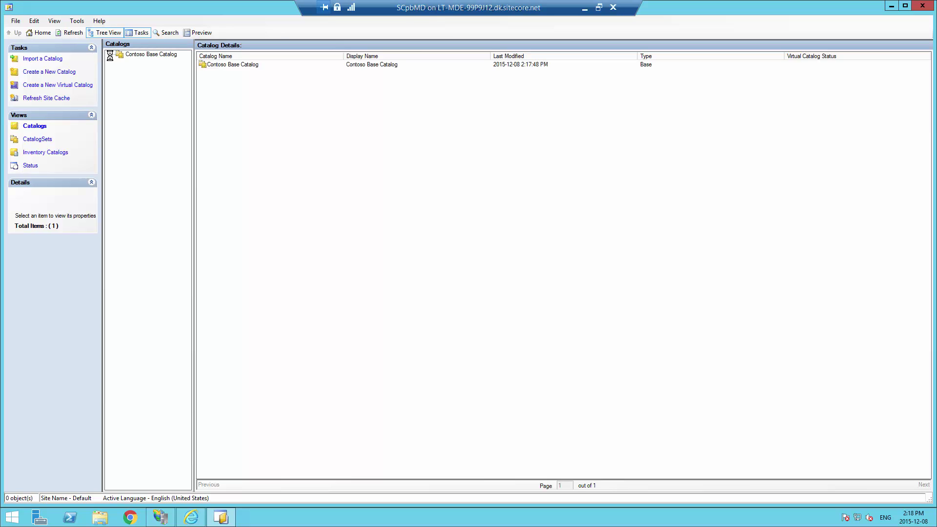
pyautogui.click(146, 54)
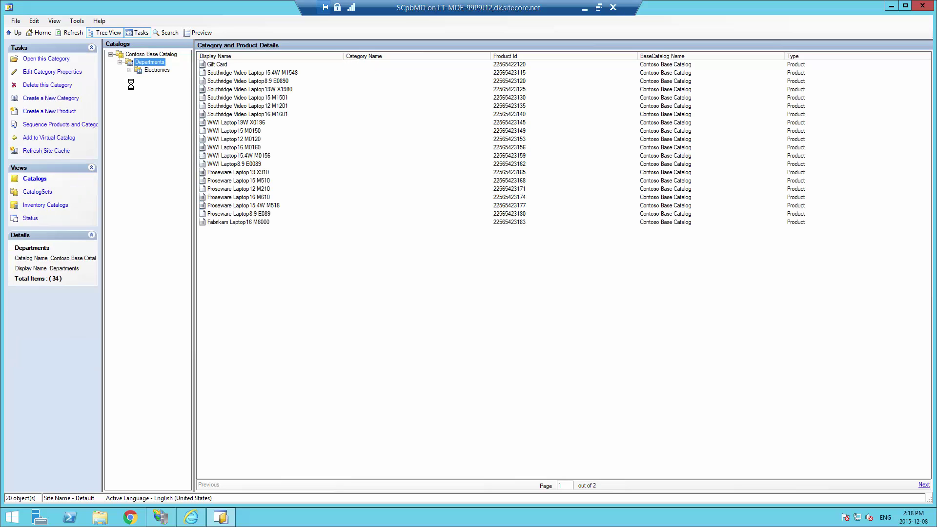
pyautogui.click(128, 71)
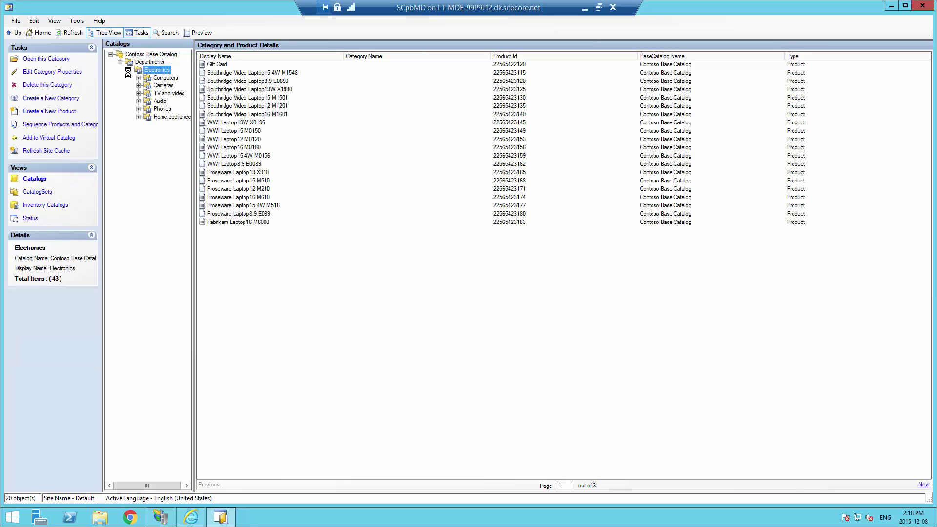
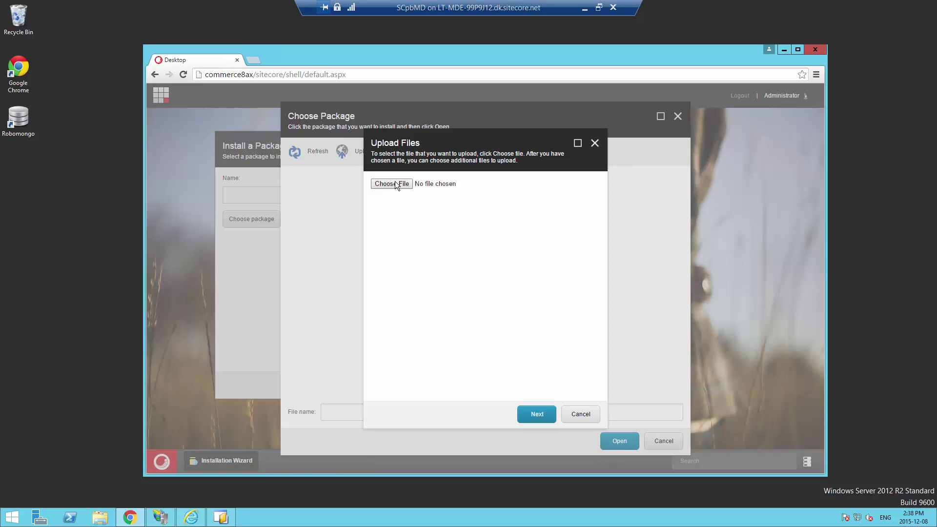
# Browse to C:\Install files and pick the Sitecore Commerce Connect 8.0 rev. 150105 zip
pyautogui.click(395, 184)
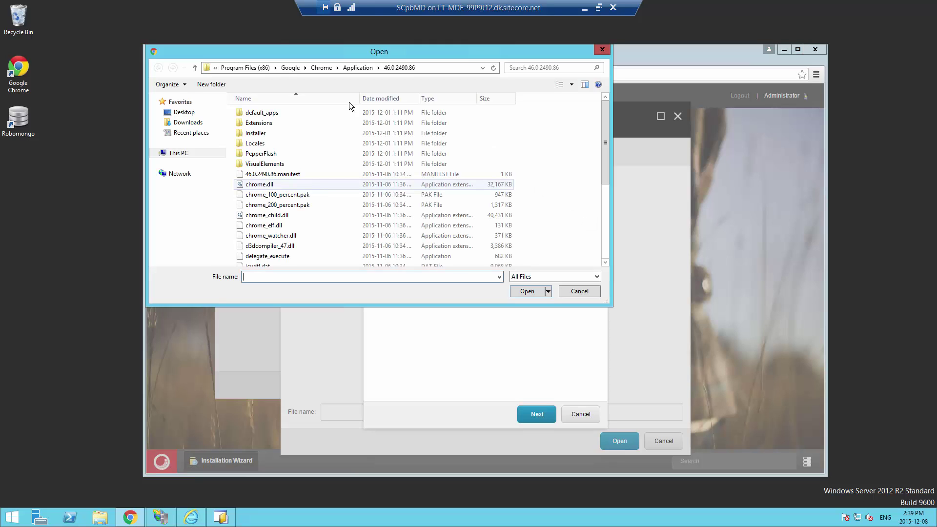
pyautogui.click(181, 155)
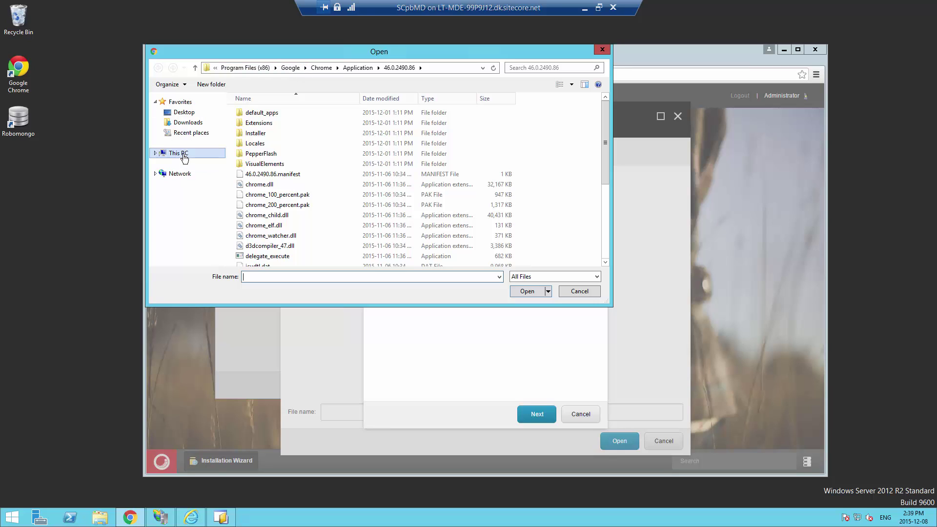
pyautogui.click(281, 188)
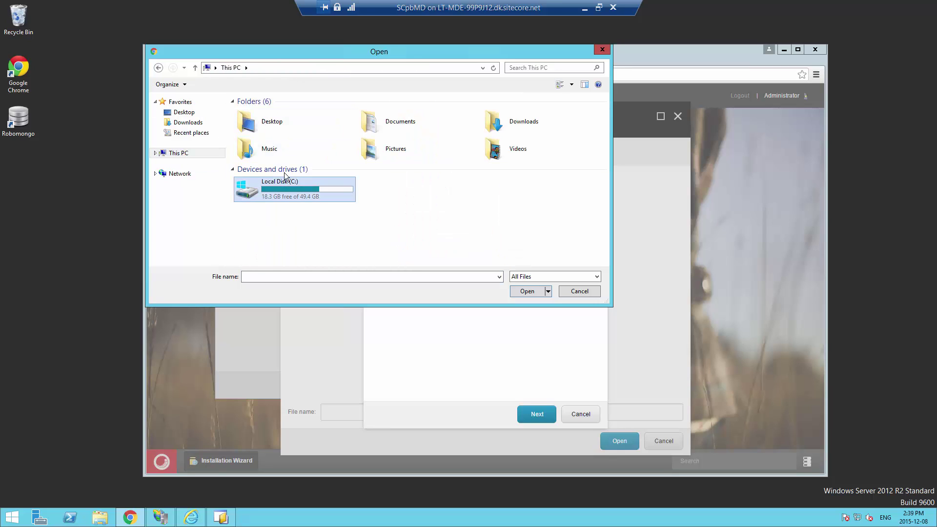
pyautogui.doubleClick(273, 182)
pyautogui.doubleClick(266, 126)
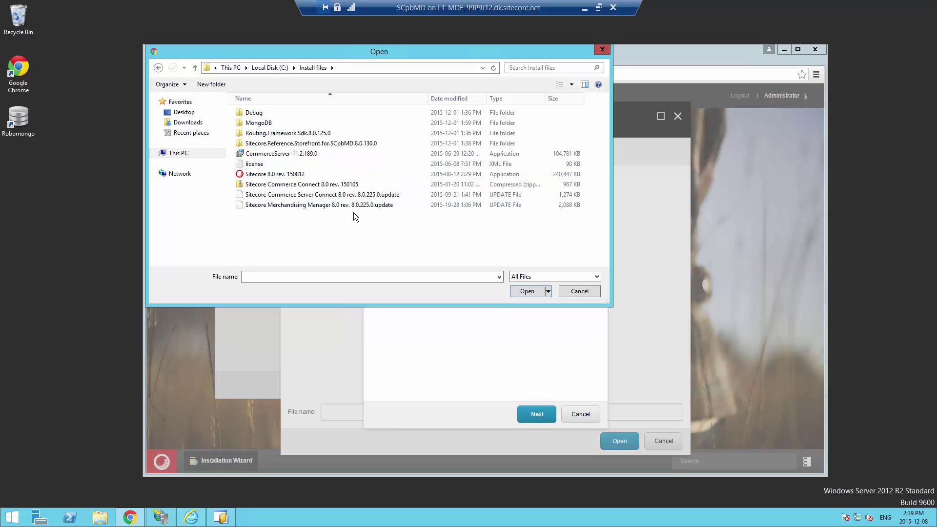
pyautogui.click(302, 185)
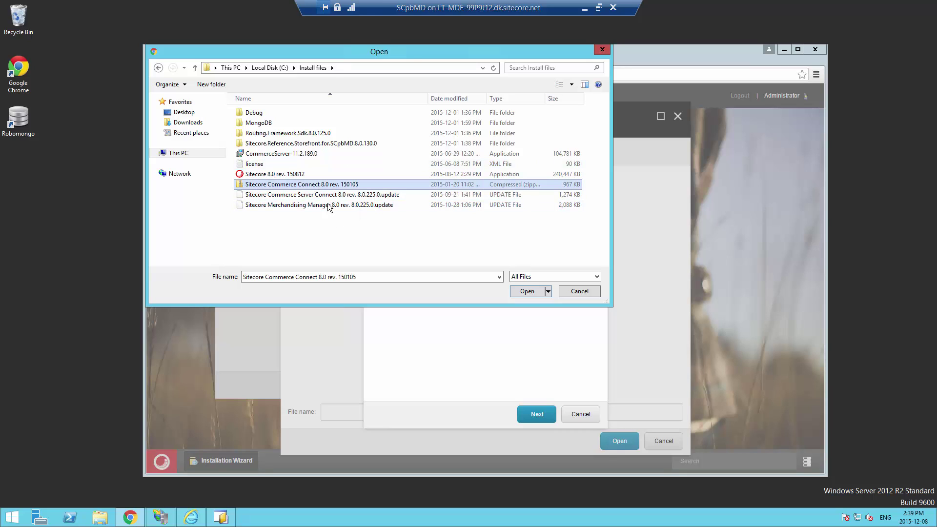
# Upload the Commerce Connect zip and select it as the package to install
pyautogui.click(527, 291)
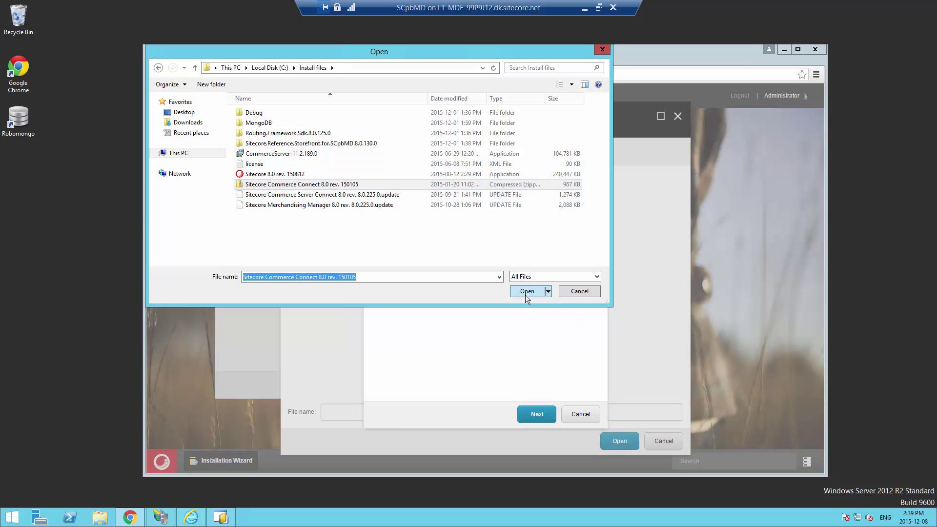
pyautogui.click(536, 414)
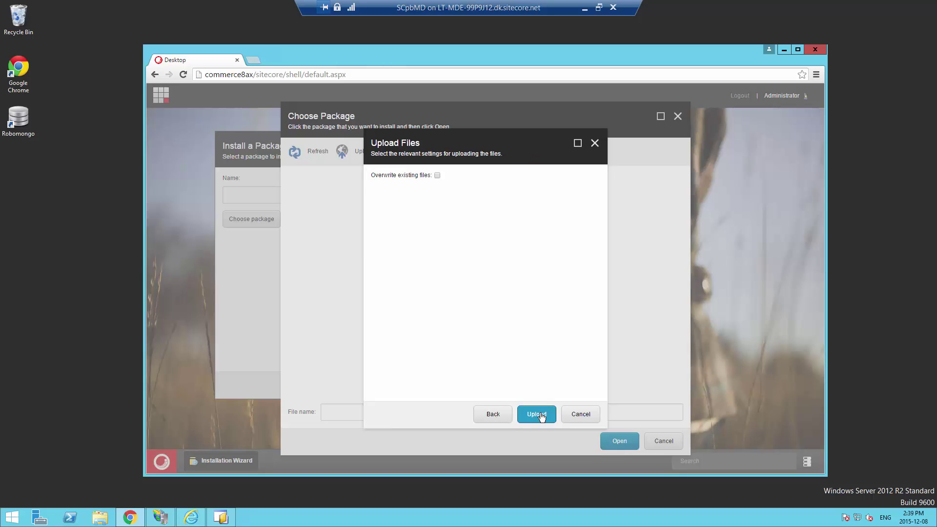
pyautogui.click(538, 414)
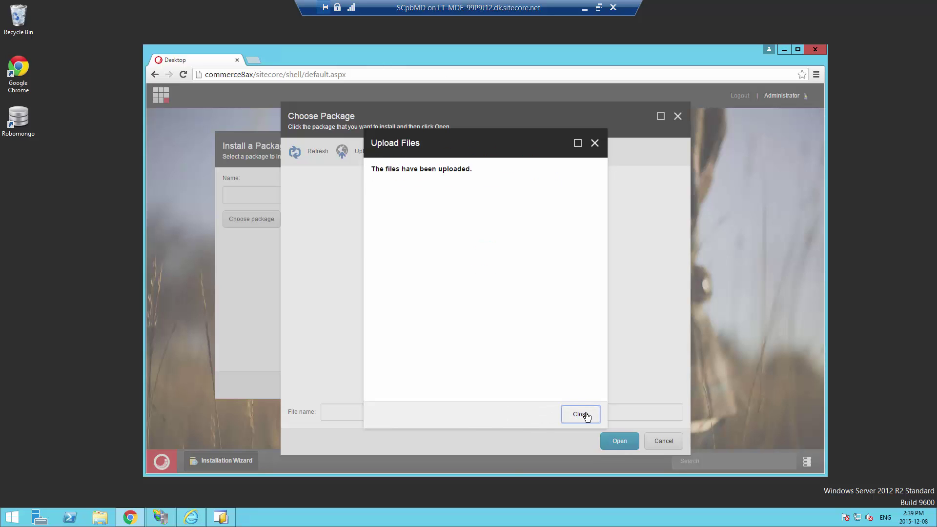
pyautogui.click(580, 414)
pyautogui.click(330, 197)
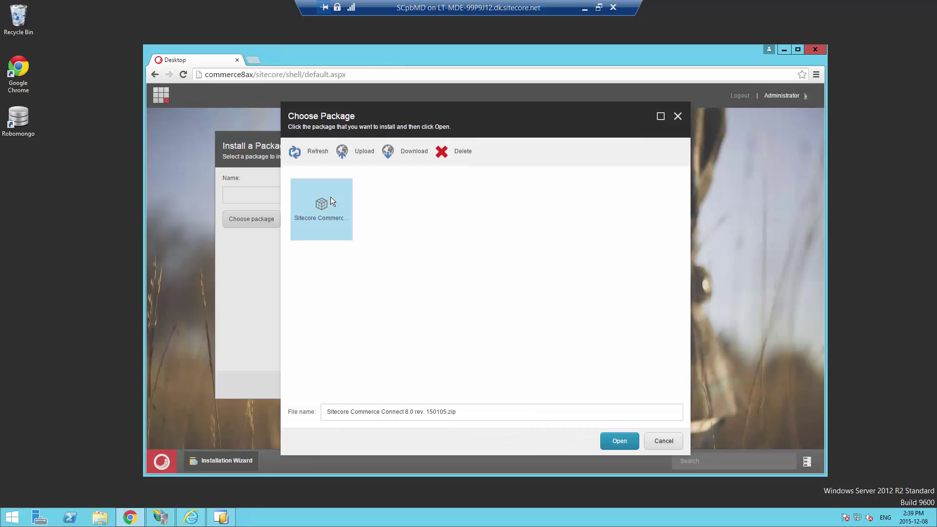
# Install the Commerce Connect 8.0 rev. 150105 package, accepting the license terms and reading the readme
pyautogui.click(619, 442)
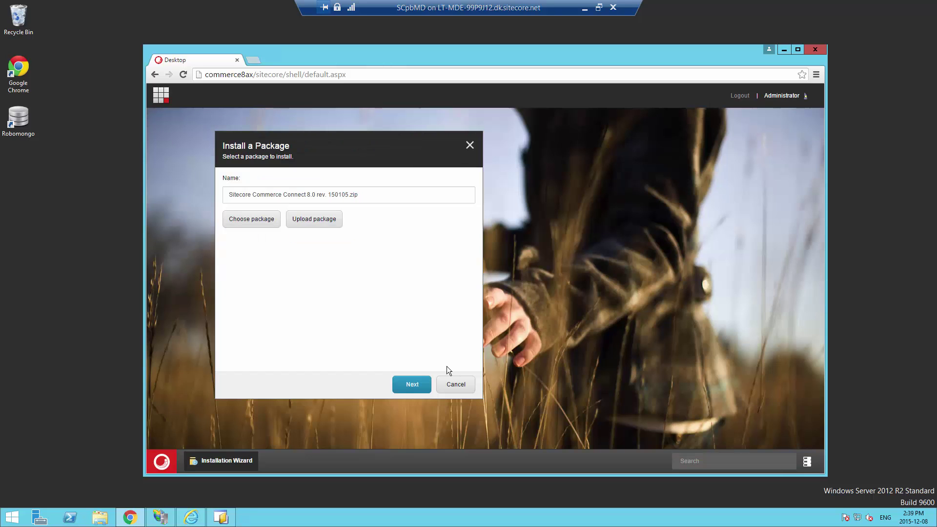
pyautogui.click(412, 384)
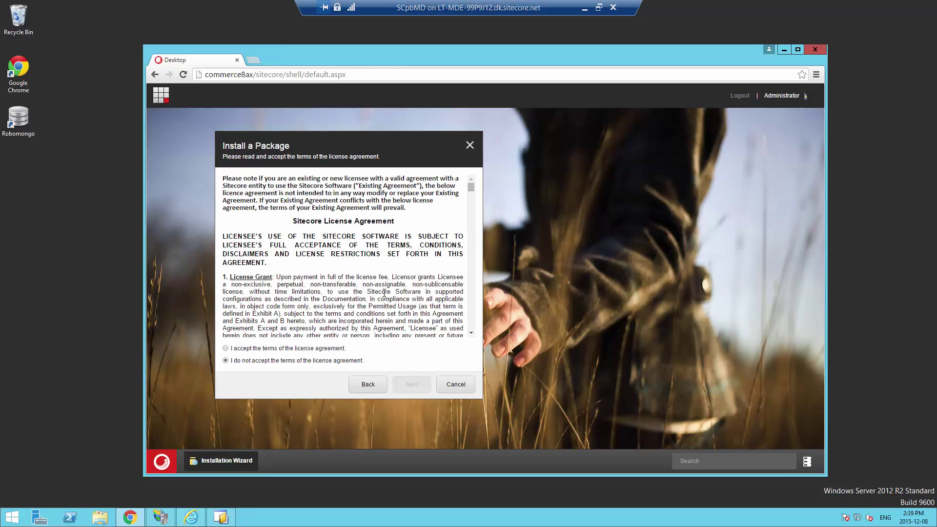
pyautogui.click(252, 348)
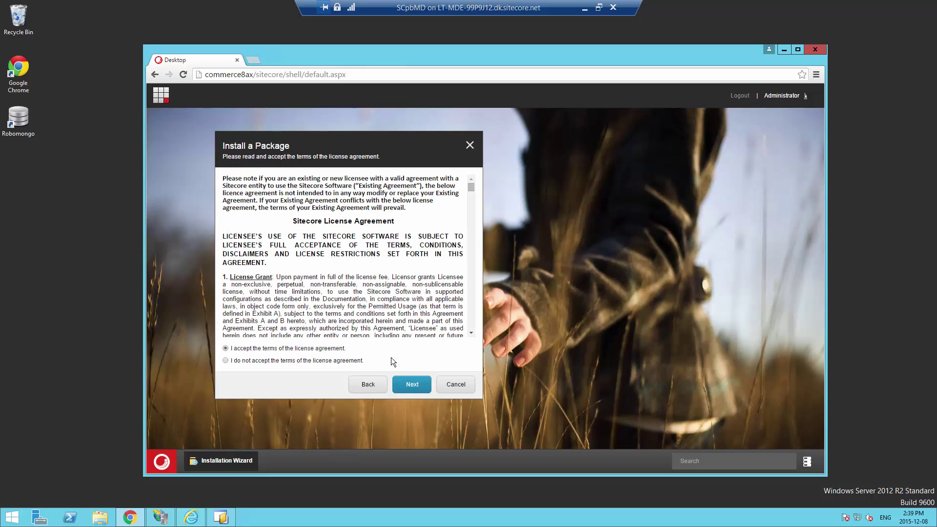
pyautogui.click(412, 386)
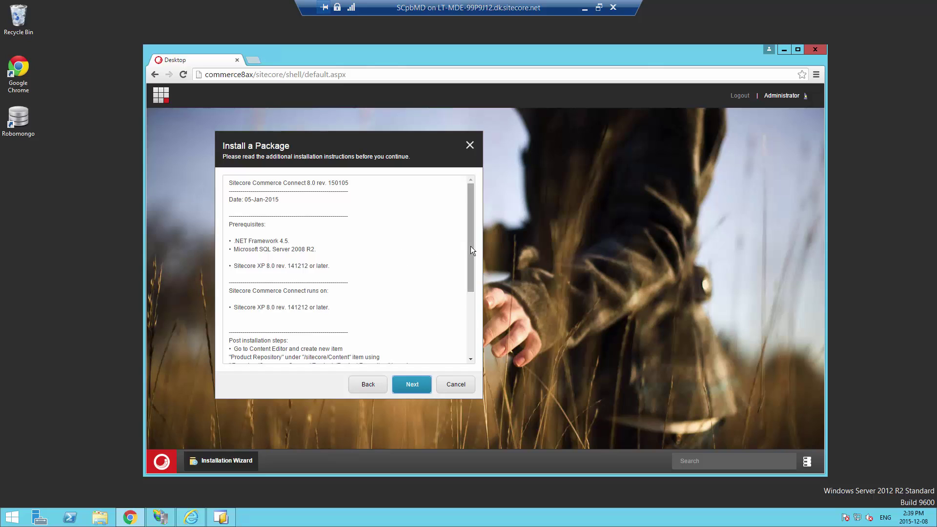
pyautogui.moveTo(471, 246); pyautogui.dragTo(476, 356)
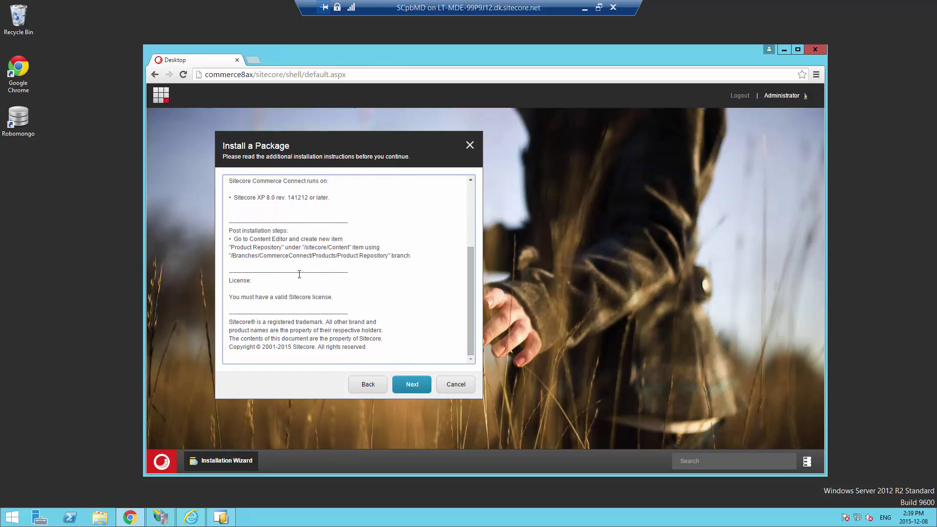
pyautogui.click(413, 388)
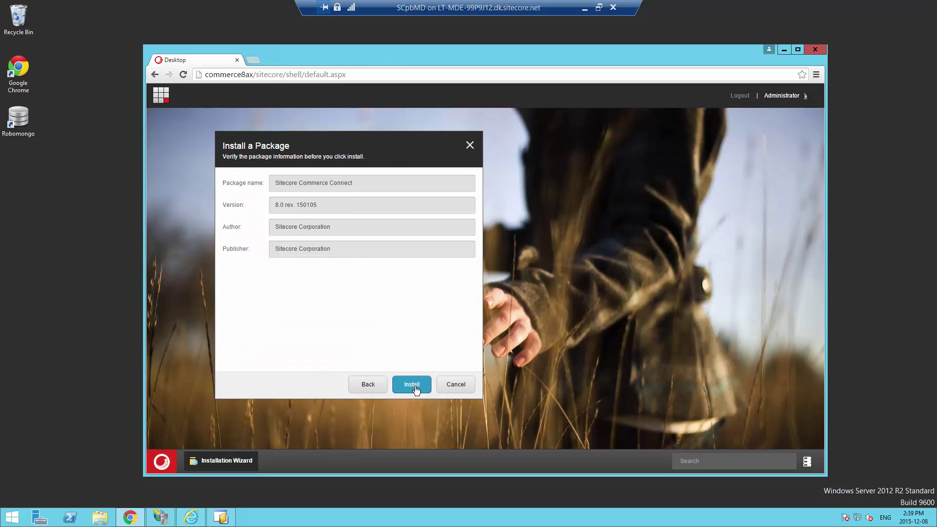
pyautogui.click(415, 387)
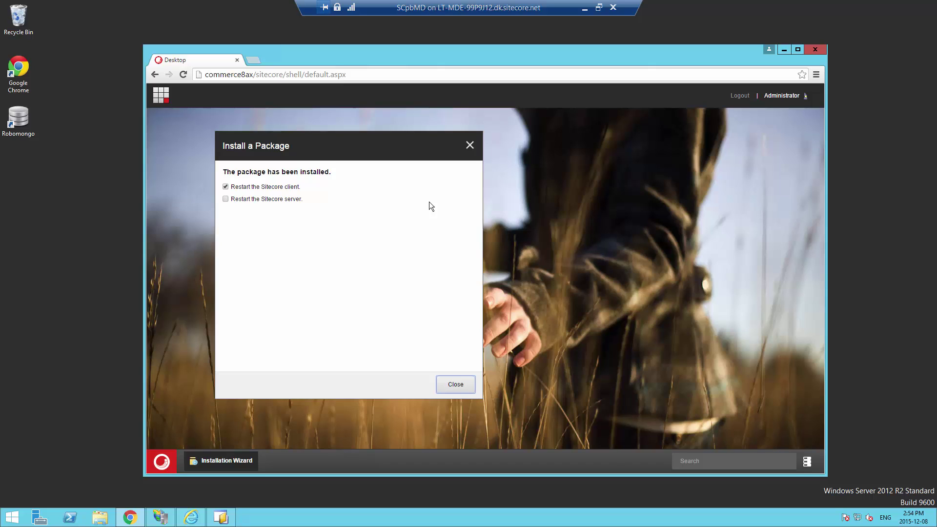
# Finish the Commerce Connect install with a client restart, then open the Update Installation Wizard
pyautogui.click(456, 383)
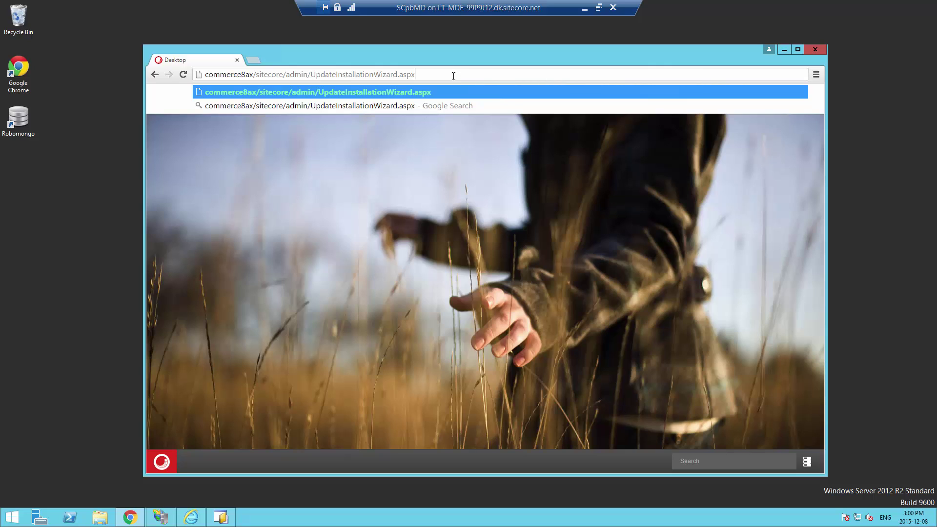
pyautogui.press('Return')
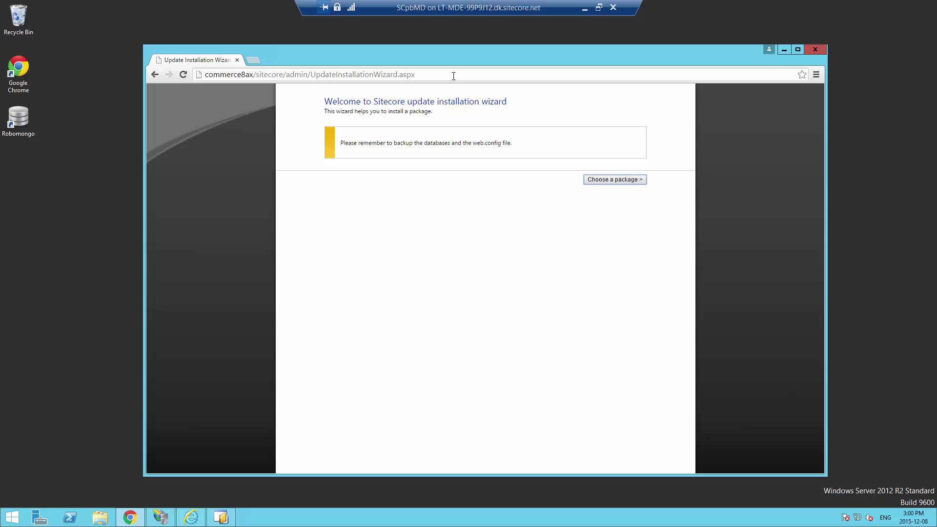
pyautogui.click(630, 179)
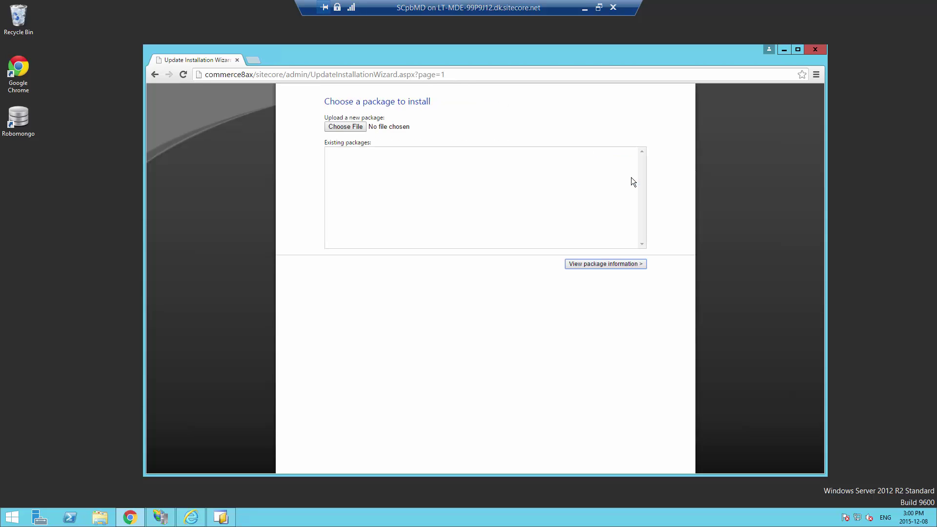
# Install the Commerce Server Connect 8.0 rev. 8.0.225.0 update file and review its 442-action result
pyautogui.click(361, 128)
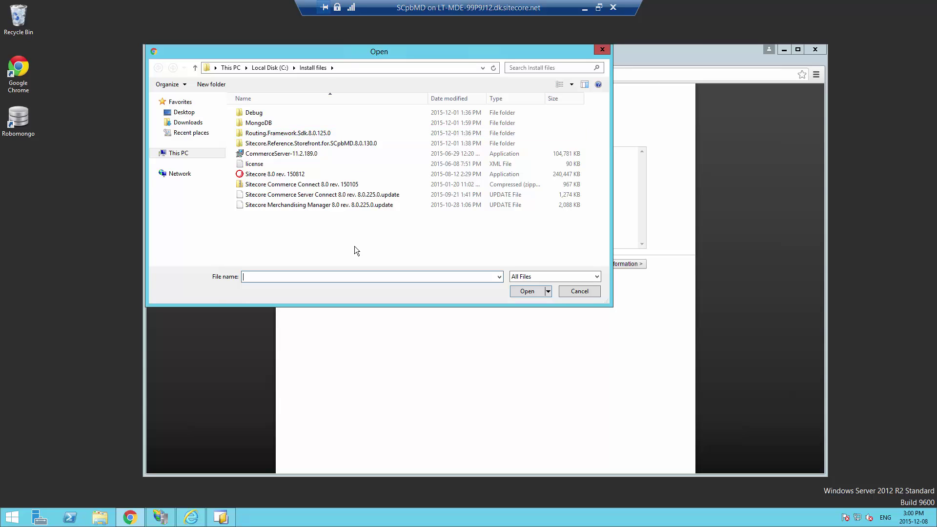
pyautogui.click(350, 195)
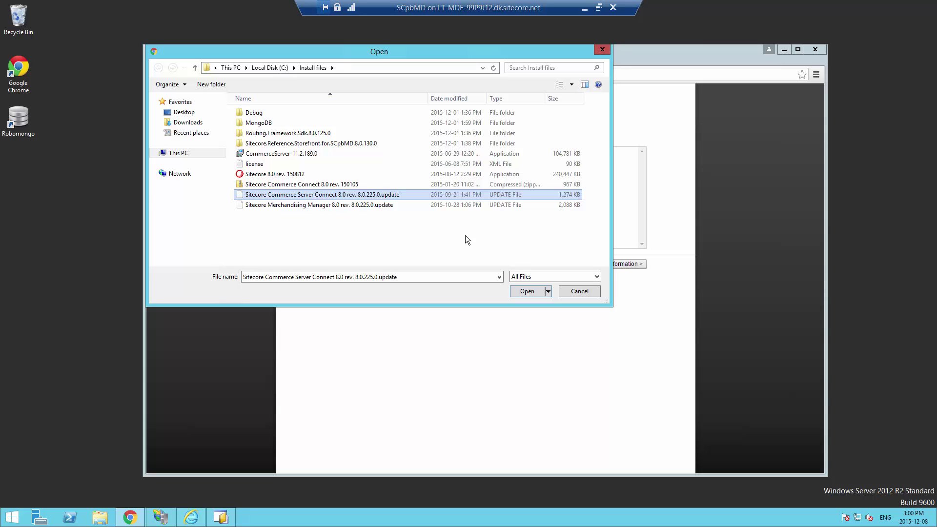
pyautogui.click(525, 291)
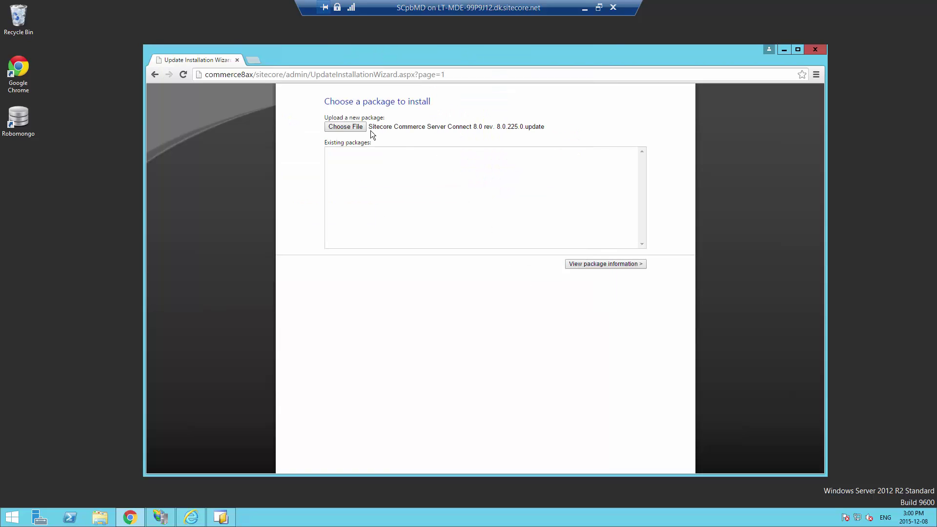
pyautogui.click(604, 264)
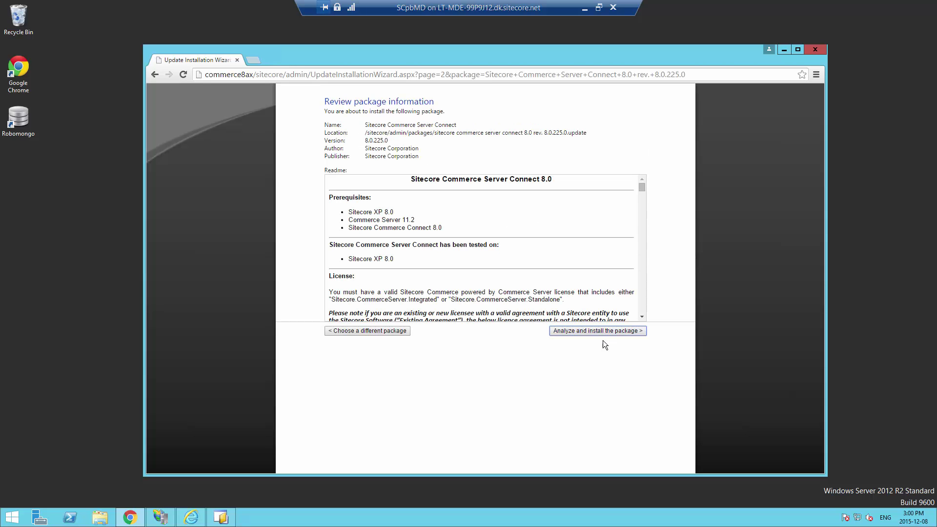
pyautogui.click(595, 330)
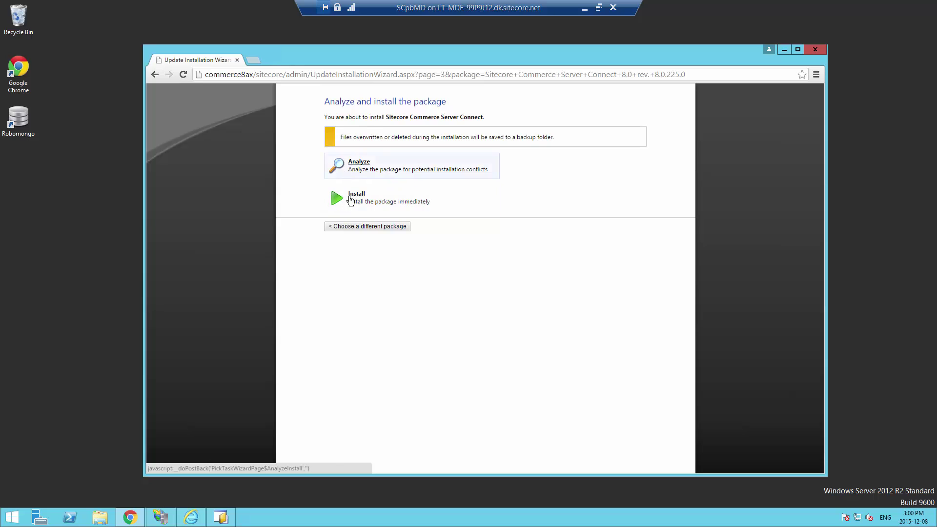
pyautogui.click(351, 199)
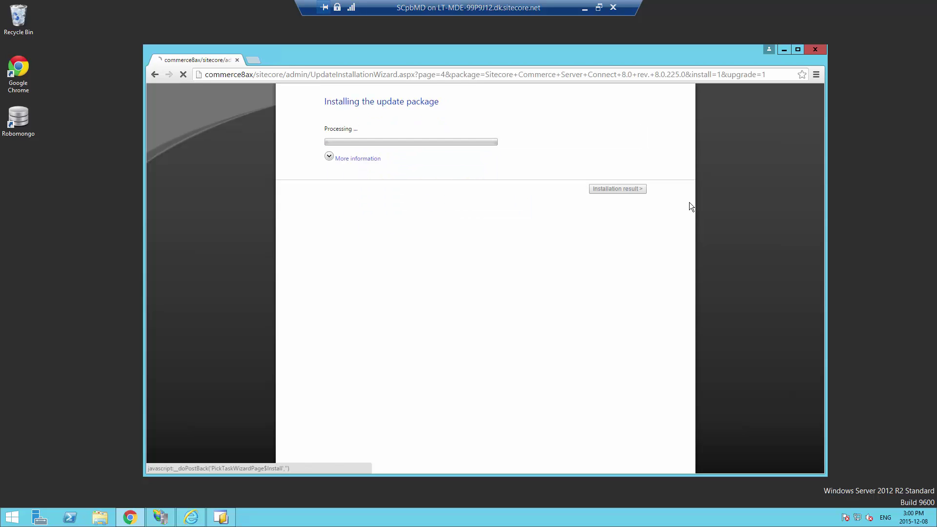
pyautogui.click(378, 160)
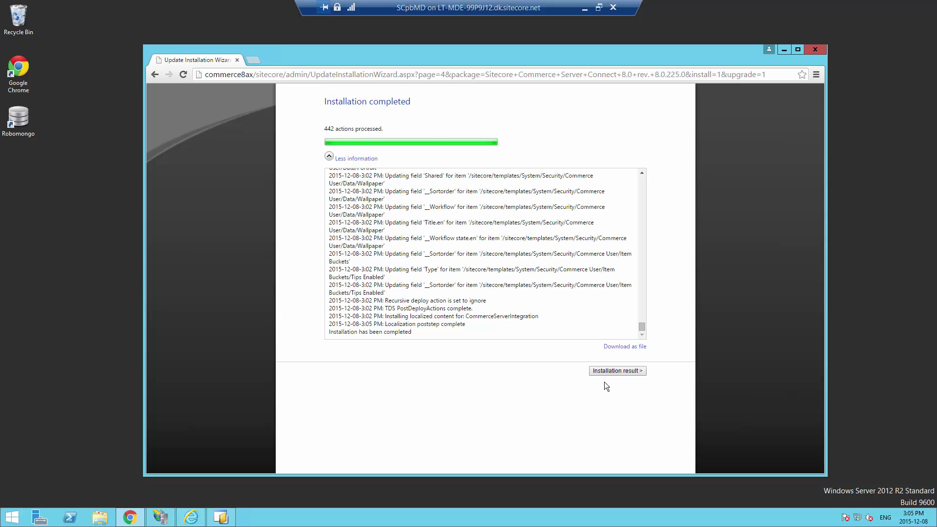
pyautogui.click(616, 371)
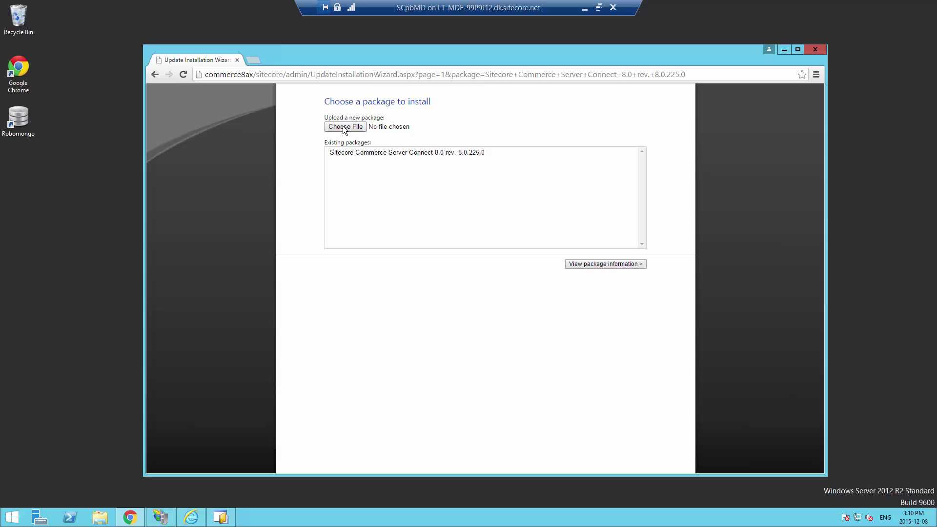
# Install the DynamicsIntegration.Connect 8.0.125.0 update file and confirm all 34 actions completed
pyautogui.click(342, 128)
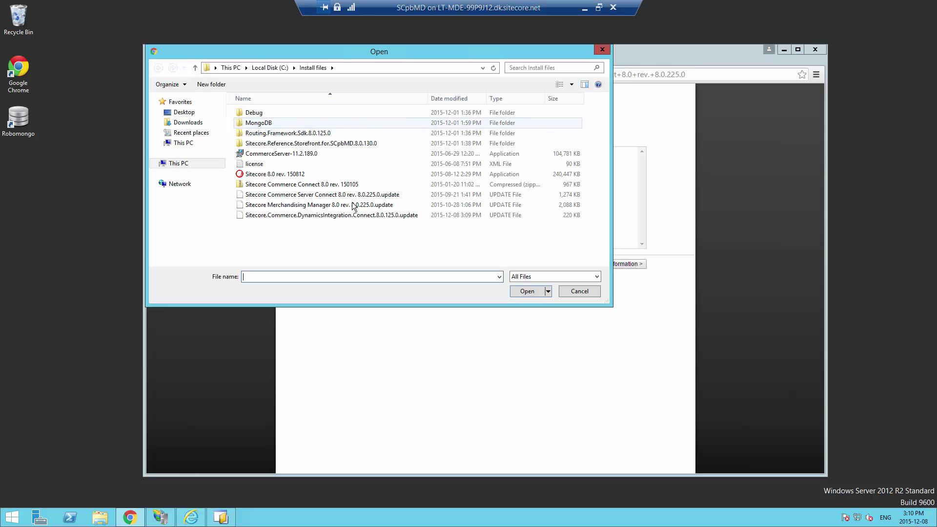
pyautogui.click(270, 216)
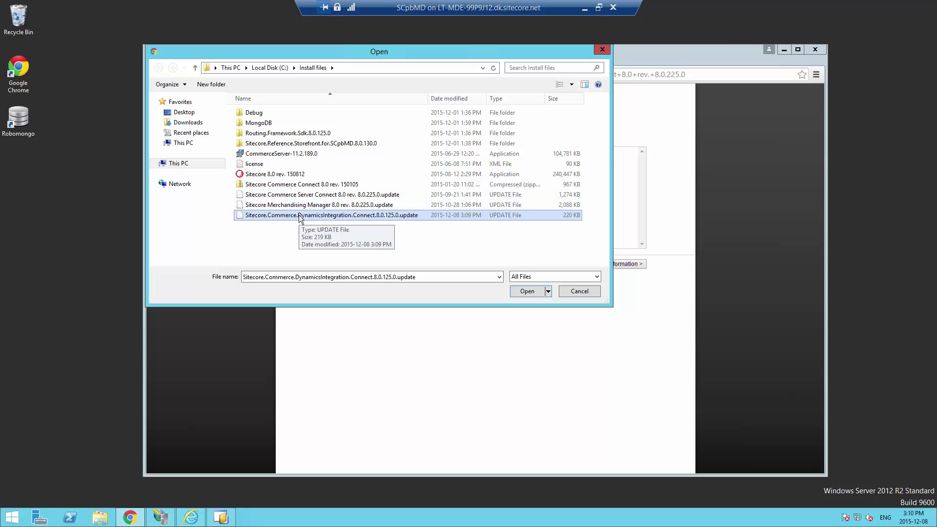
pyautogui.click(526, 291)
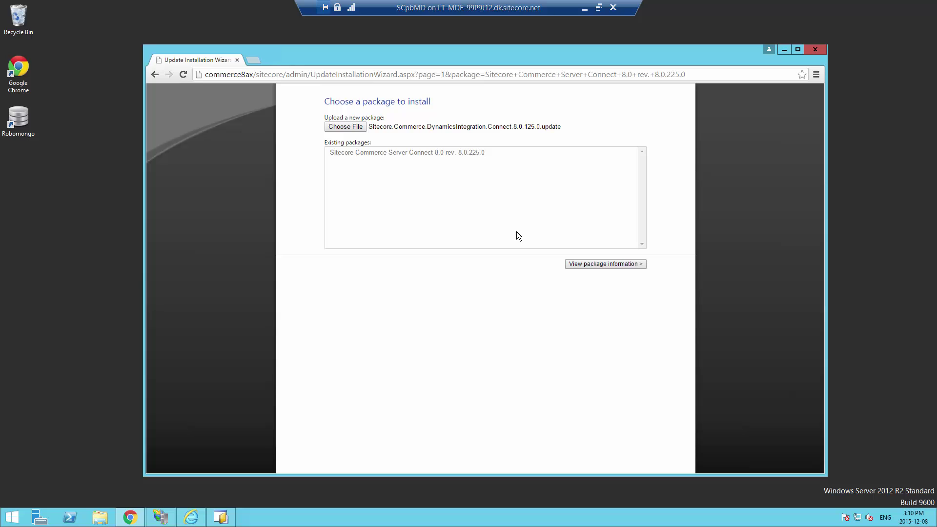
pyautogui.click(600, 264)
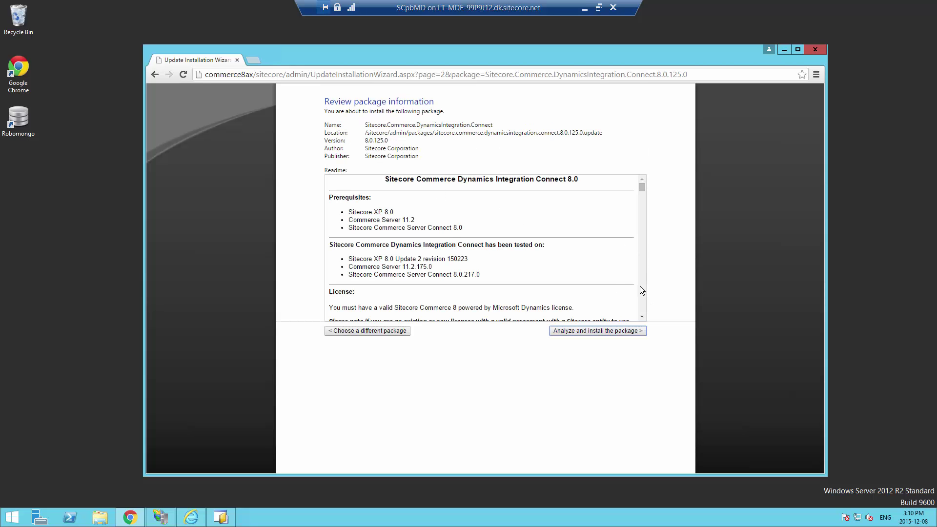
pyautogui.scroll(-5, 640, 286)
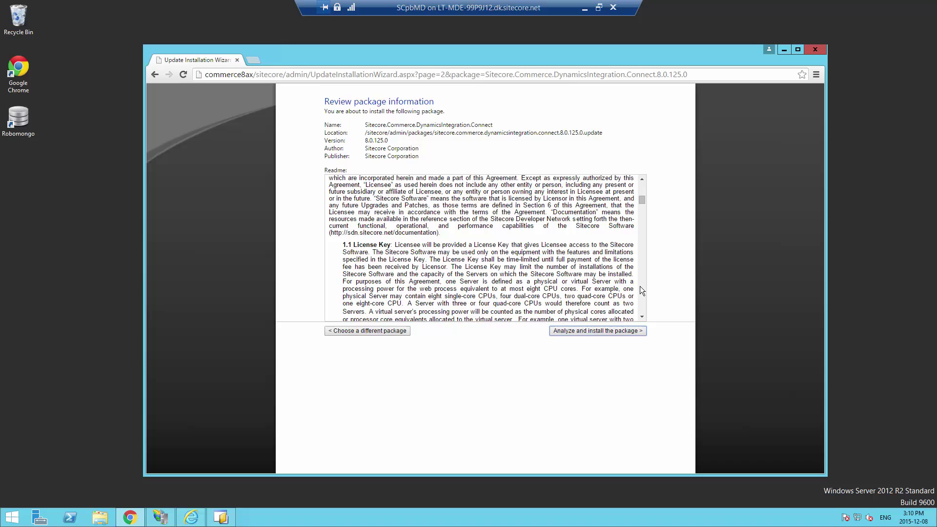
pyautogui.click(578, 330)
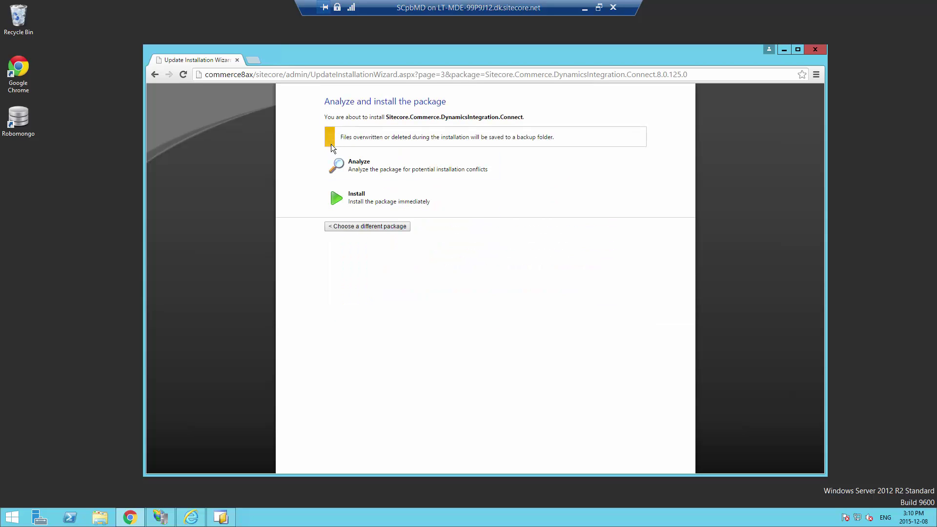
pyautogui.click(361, 197)
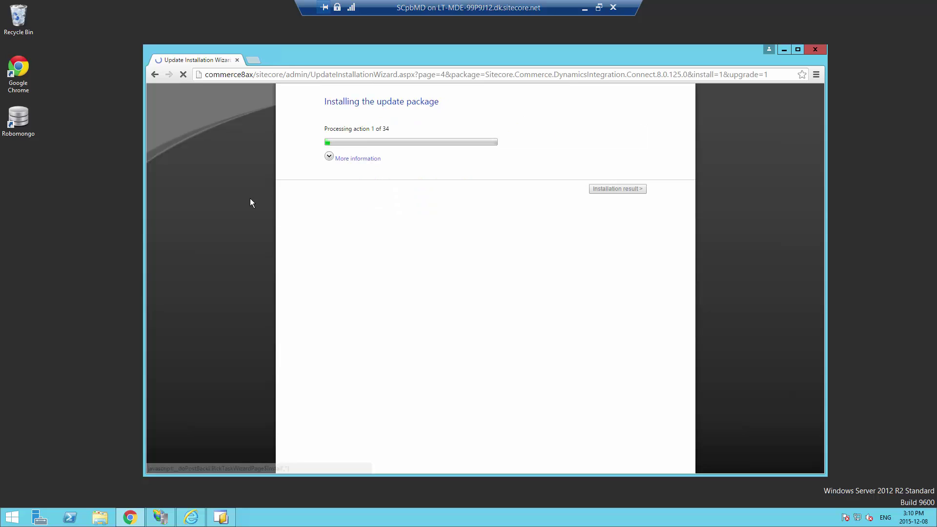
pyautogui.click(357, 159)
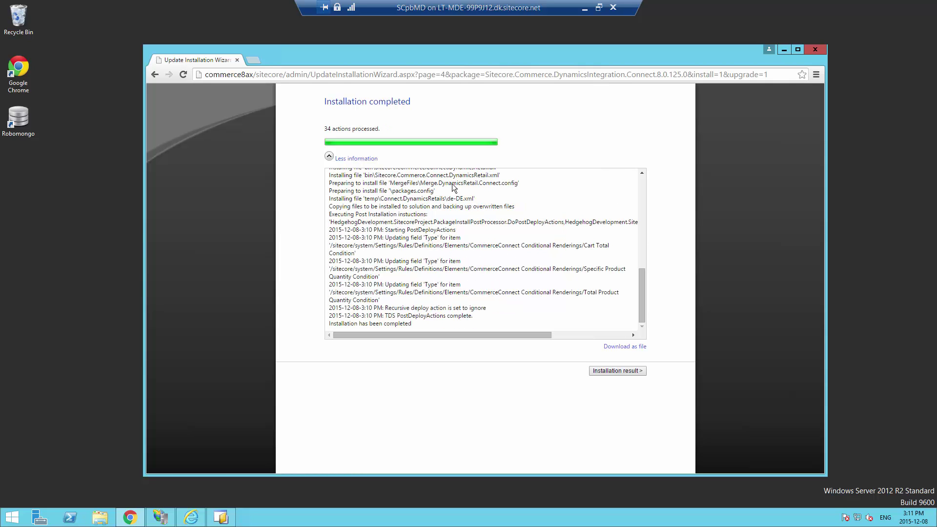
pyautogui.click(602, 373)
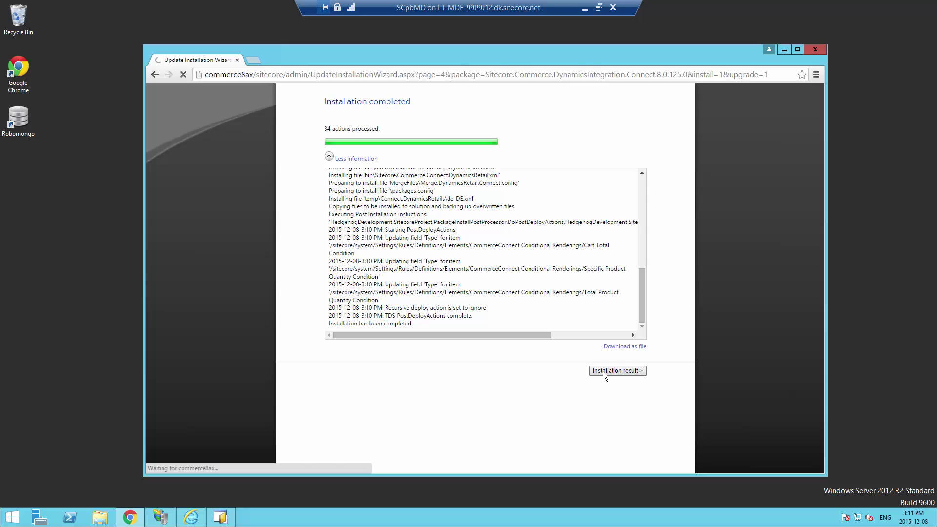
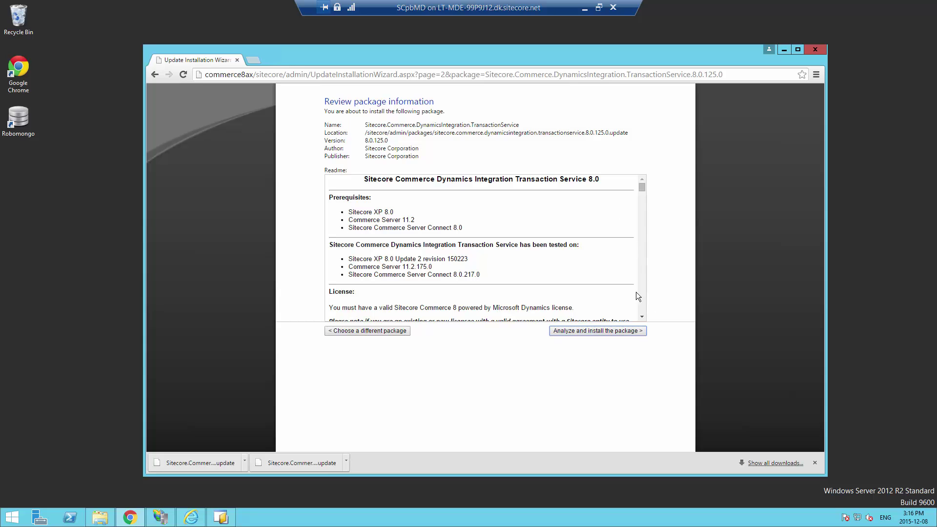
# Analyze and install the TransactionService 8.0.125.0 package, watching the detailed log through 61 actions
pyautogui.scroll(-10, 643, 207)
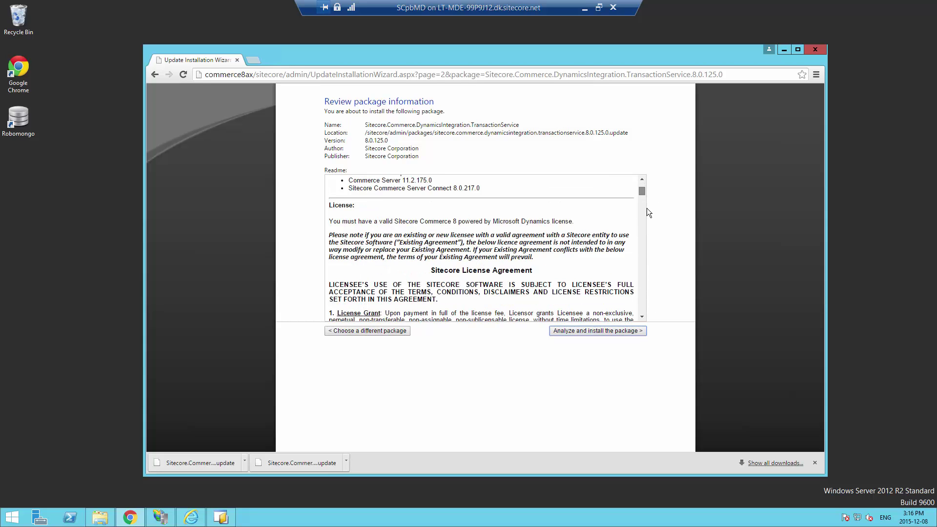
pyautogui.click(590, 330)
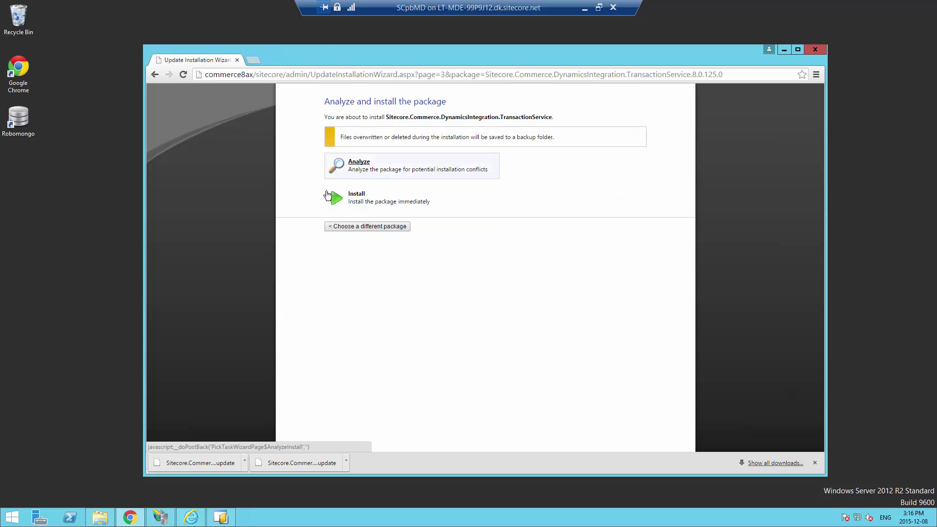
pyautogui.click(357, 197)
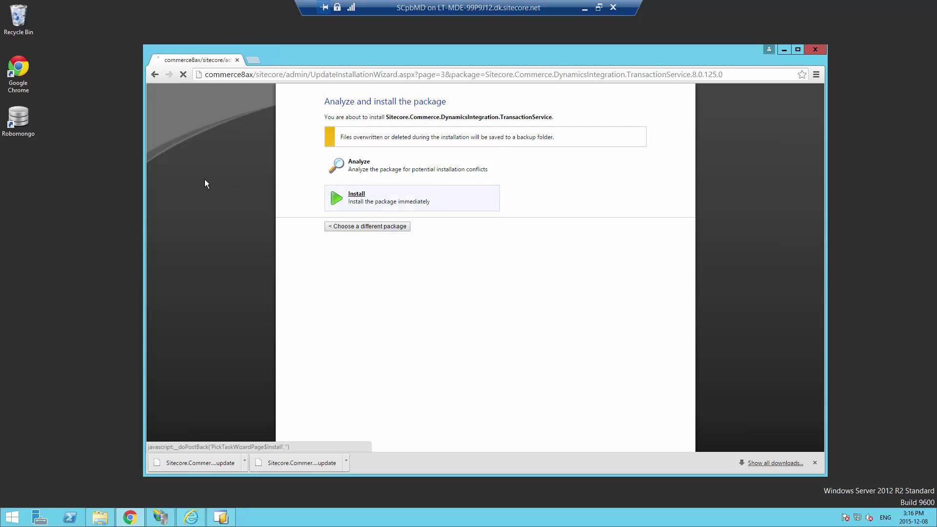
pyautogui.click(368, 165)
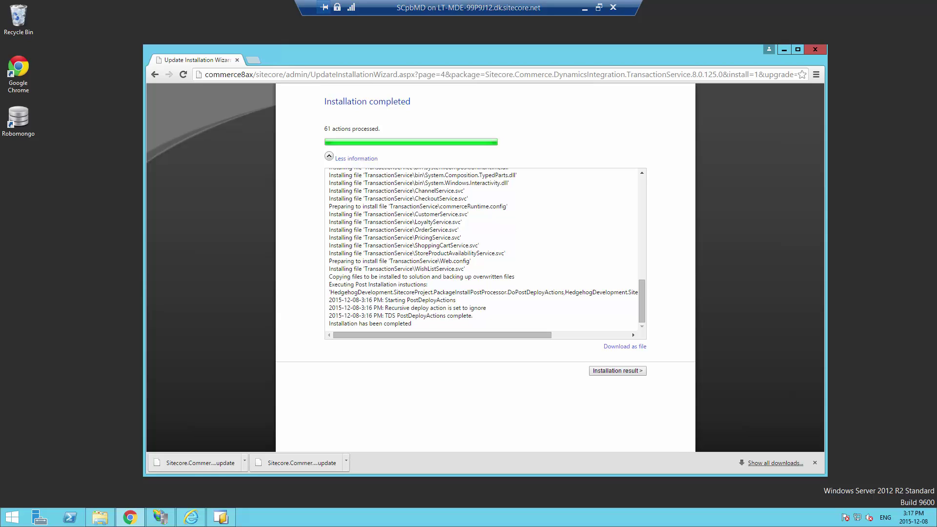
# Review the TransactionService installation result and messages, then return to install another package
pyautogui.click(617, 370)
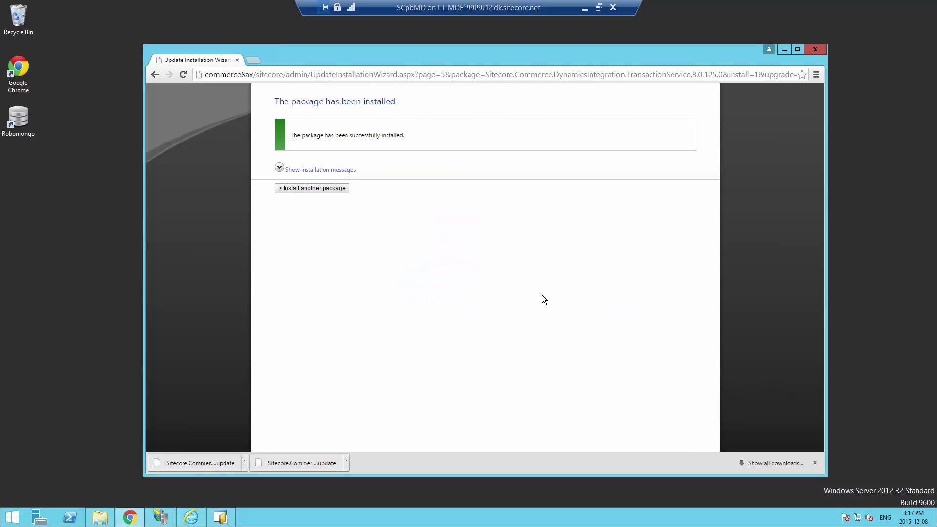
pyautogui.click(279, 169)
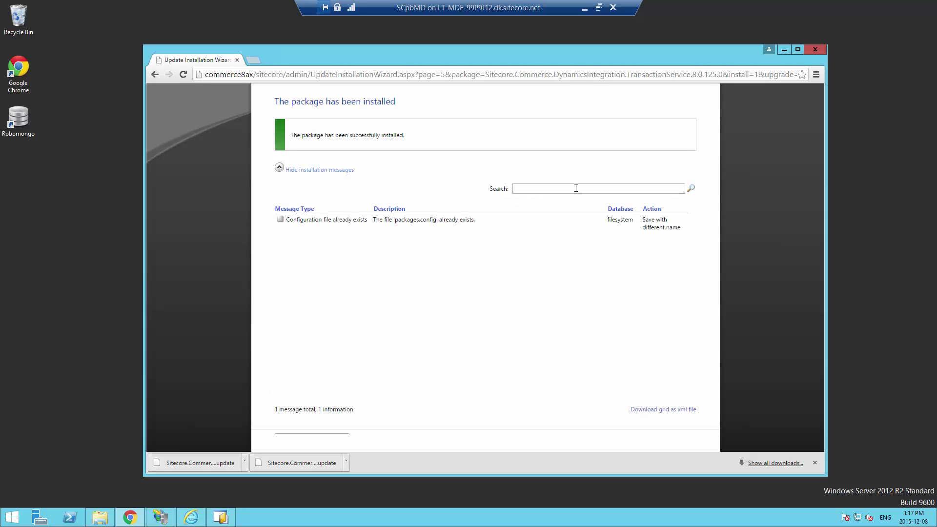
pyautogui.moveTo(818, 289); pyautogui.dragTo(766, 387)
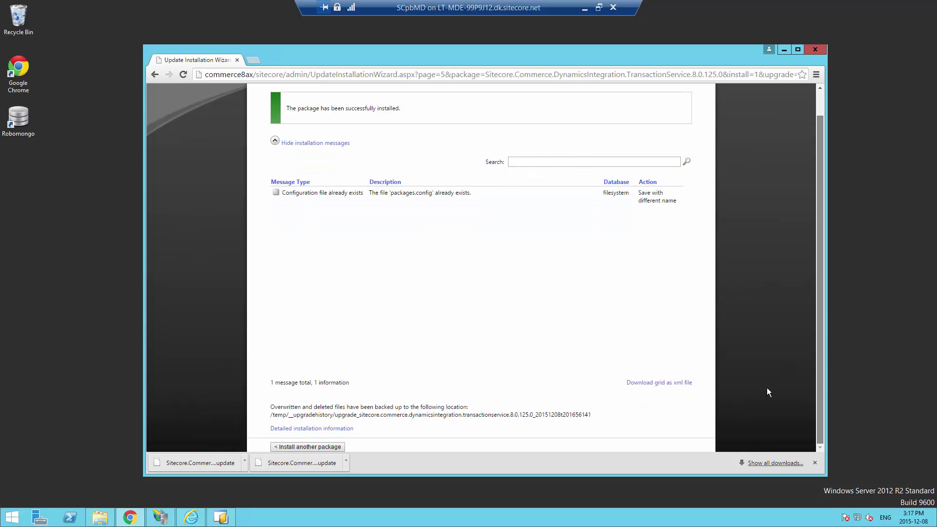
pyautogui.click(295, 446)
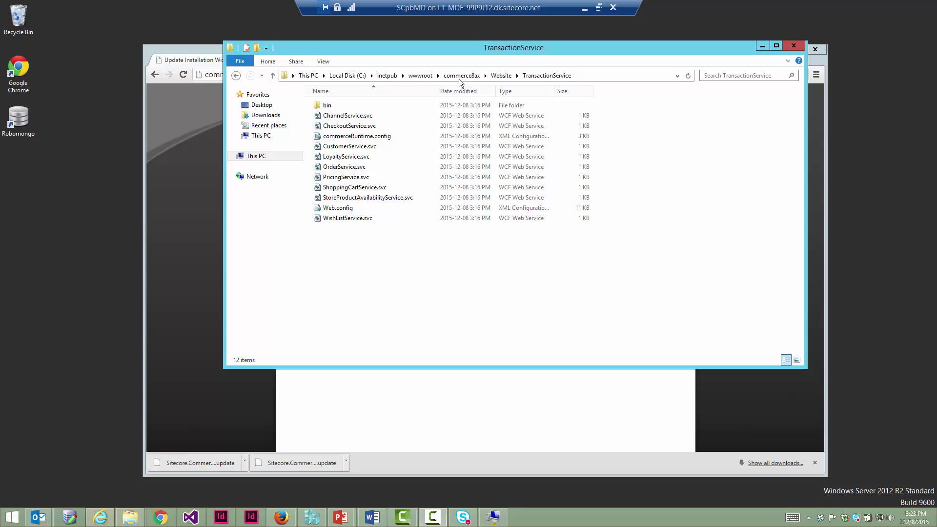
# Inspect Web.config and commerceRuntime.config in the installed TransactionService folder
pyautogui.click(545, 76)
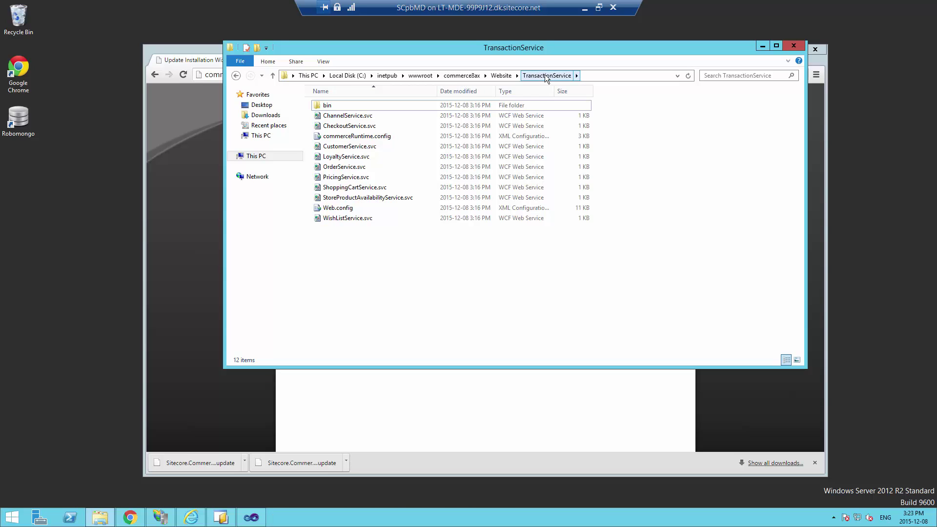
pyautogui.click(342, 209)
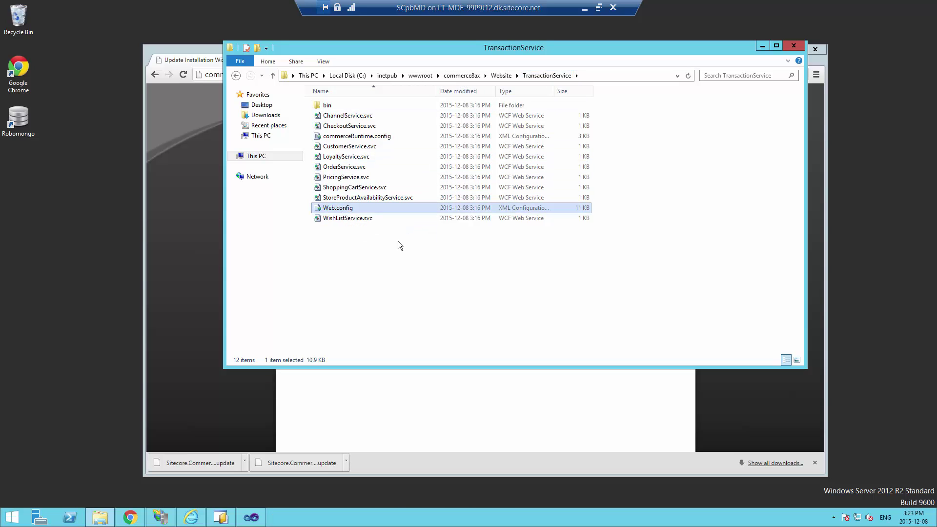
pyautogui.click(370, 136)
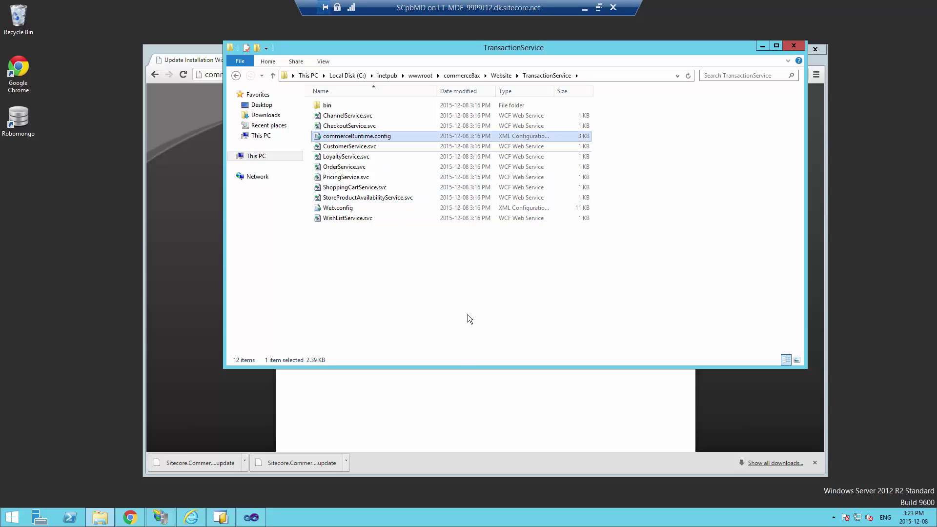
# Check the Web.config connection string's AX retail database and Integrated Security=SSPI settings
pyautogui.click(251, 516)
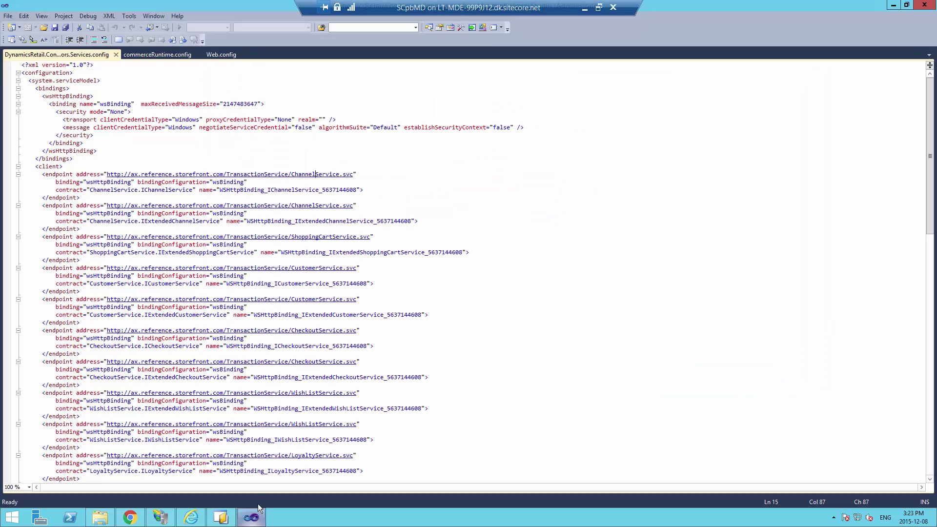
pyautogui.click(218, 54)
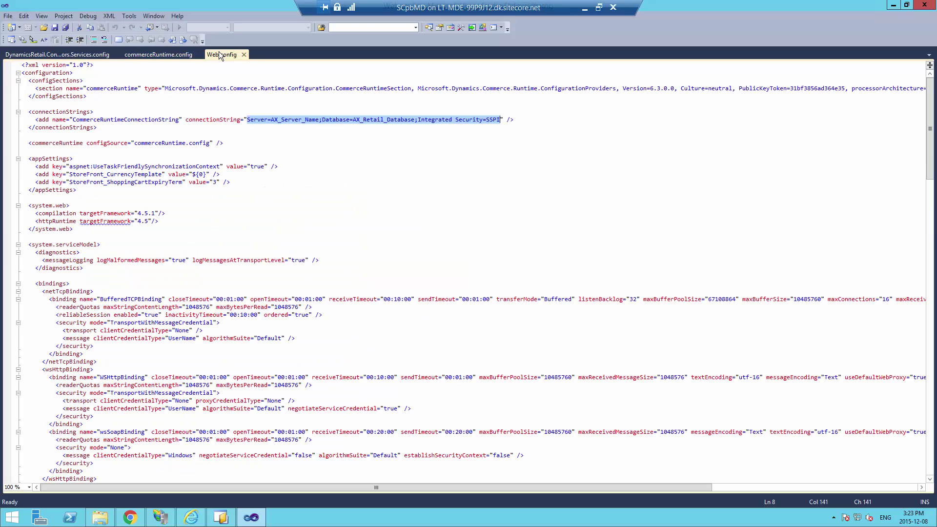
pyautogui.click(231, 126)
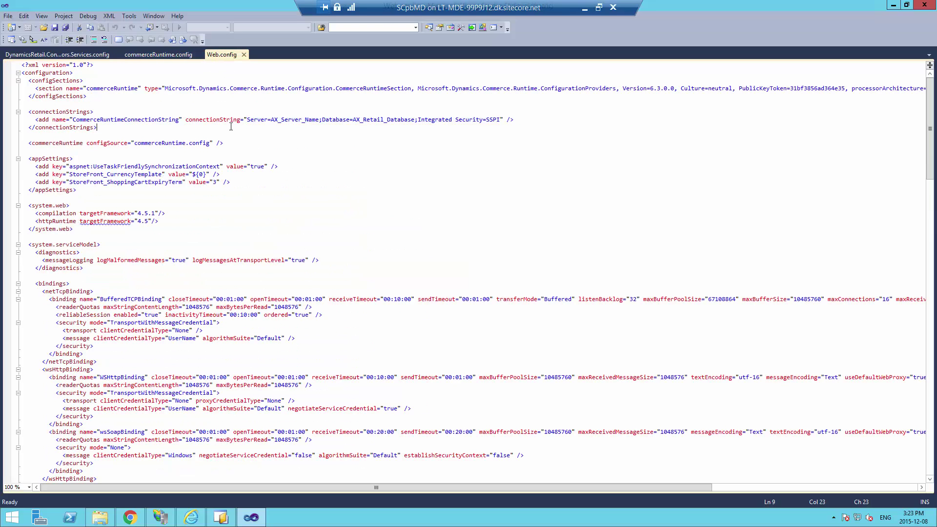
pyautogui.moveTo(187, 119); pyautogui.dragTo(504, 119)
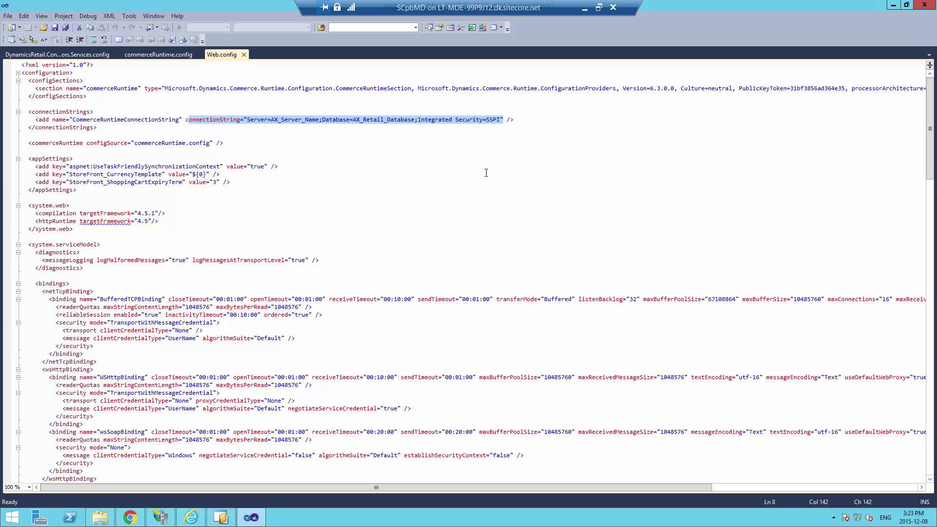
pyautogui.click(418, 150)
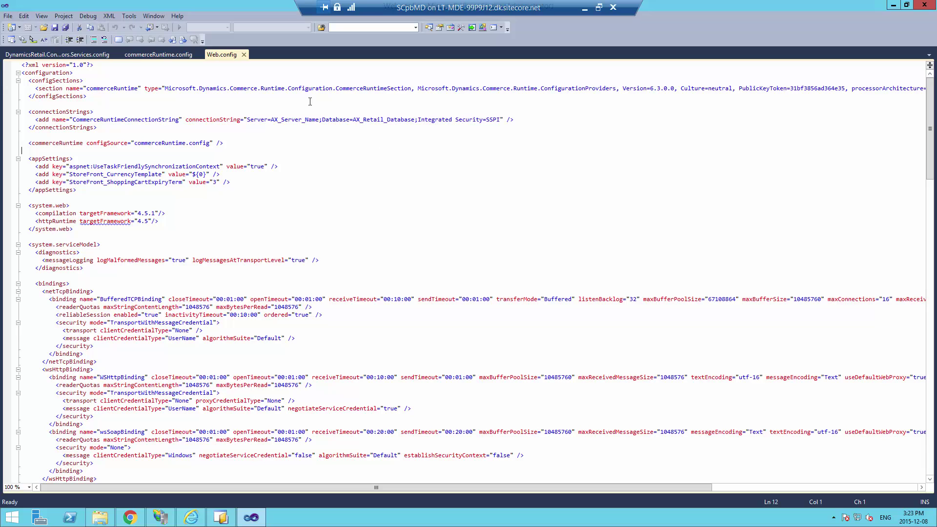
pyautogui.moveTo(270, 120); pyautogui.dragTo(274, 115)
pyautogui.click(370, 120)
pyautogui.moveTo(501, 120); pyautogui.dragTo(407, 119)
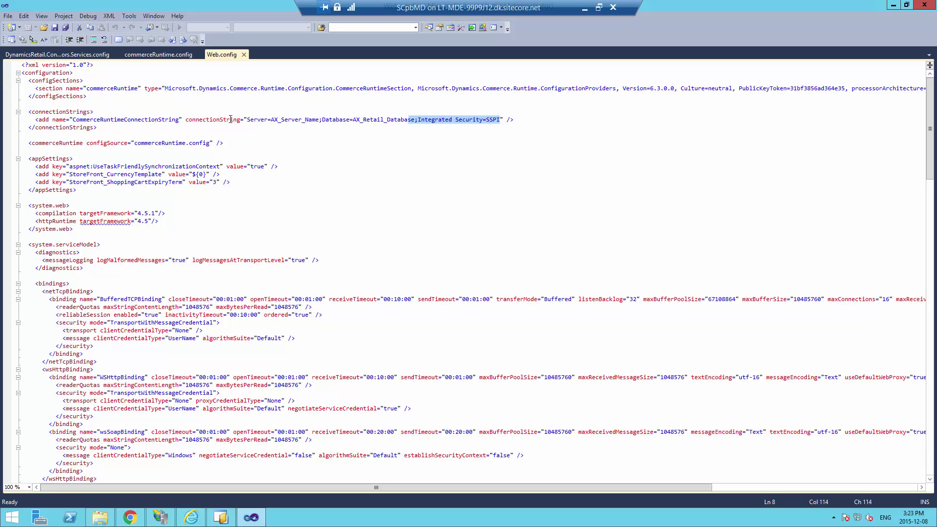
pyautogui.click(230, 119)
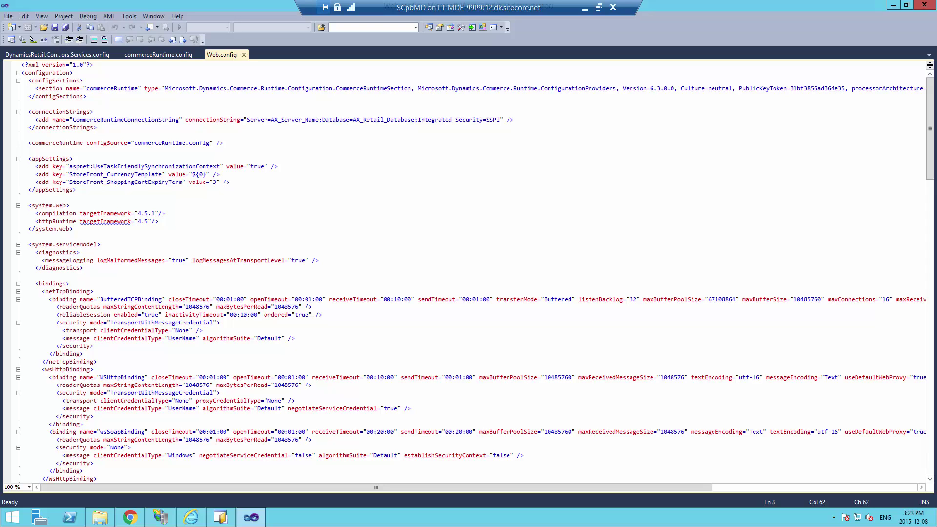
# Review the commerceRuntime.config storage line with operating unit number 068
pyautogui.click(137, 55)
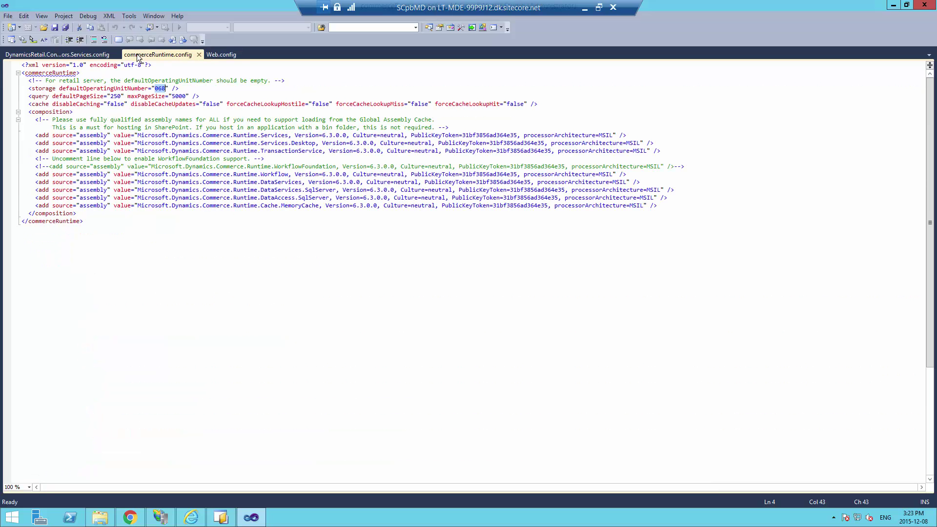
pyautogui.click(182, 81)
pyautogui.moveTo(149, 83); pyautogui.dragTo(89, 83)
pyautogui.click(76, 89)
pyautogui.moveTo(29, 88); pyautogui.dragTo(184, 89)
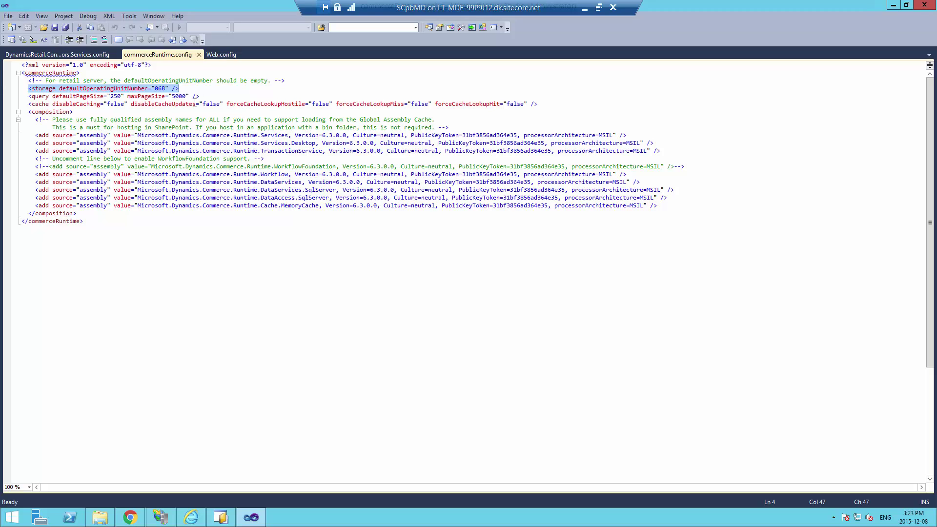
# Find DynamicsRetail.Connectors.Services.config in commerce8ax\Website\App_Config and view it in the editor
pyautogui.click(100, 517)
pyautogui.click(462, 77)
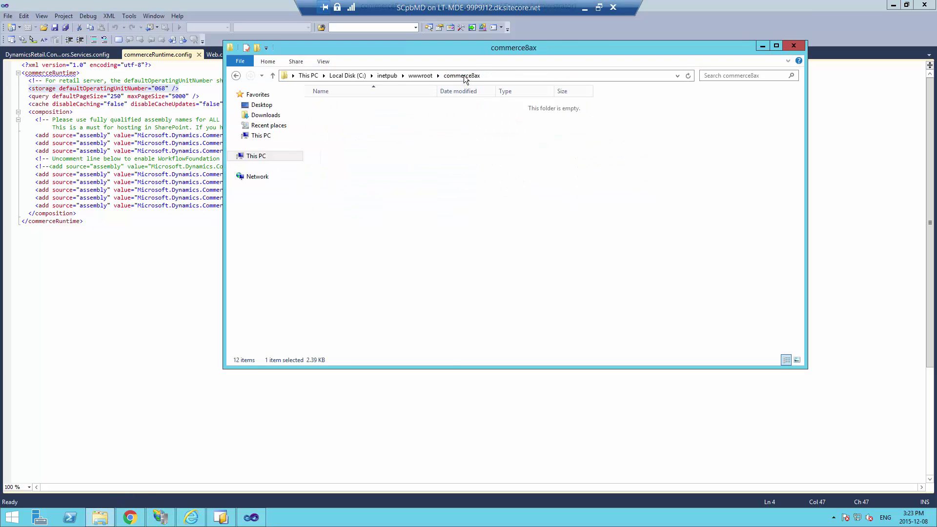
pyautogui.doubleClick(327, 127)
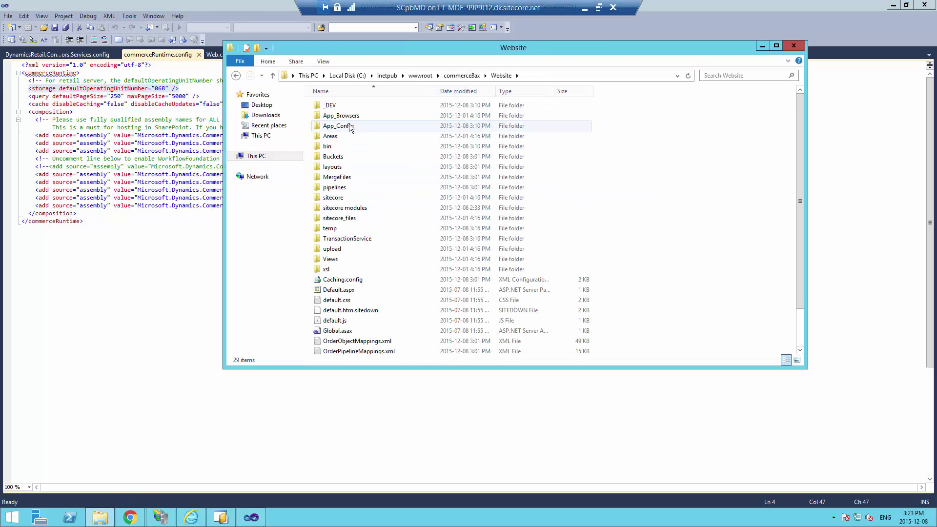
pyautogui.doubleClick(350, 126)
pyautogui.click(358, 168)
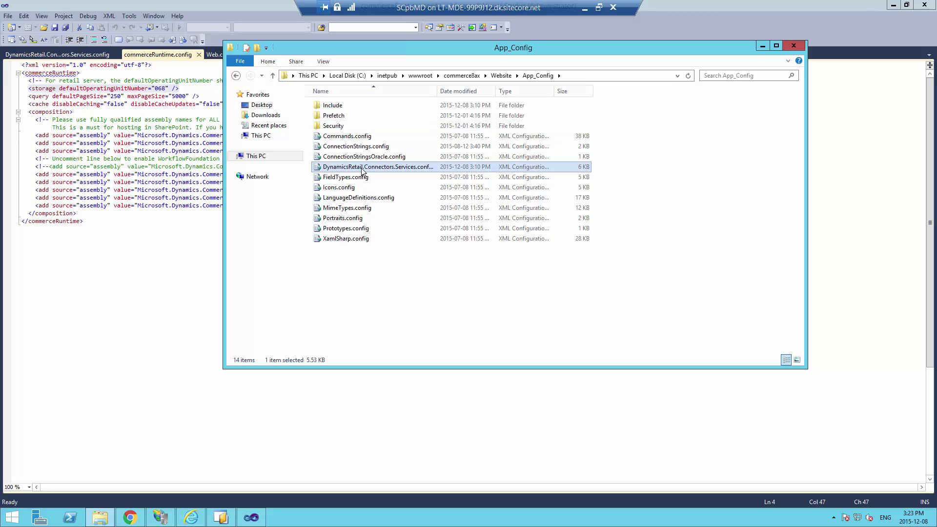
pyautogui.moveTo(437, 92); pyautogui.dragTo(470, 95)
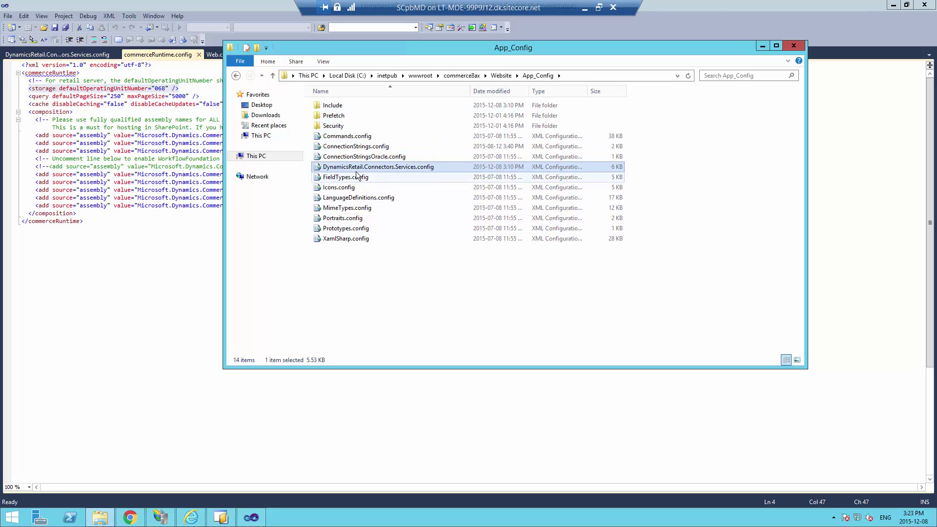
pyautogui.click(69, 58)
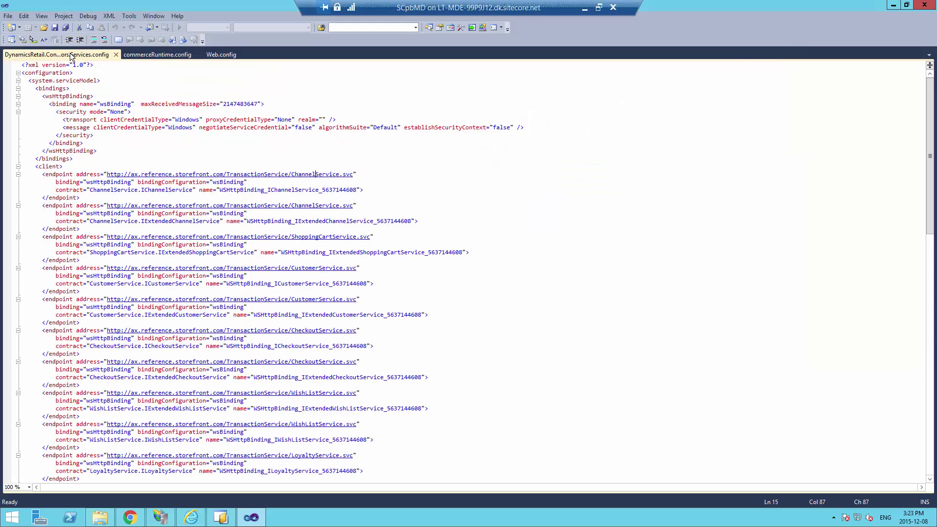
# Review and test the ChannelService TransactionService endpoint URL, then switch to the server's IIS Manager
pyautogui.click(369, 169)
pyautogui.moveTo(101, 174); pyautogui.dragTo(381, 178)
pyautogui.click(407, 173)
pyautogui.keyDown('ctrl'); pyautogui.click(295, 173); pyautogui.keyUp('ctrl')
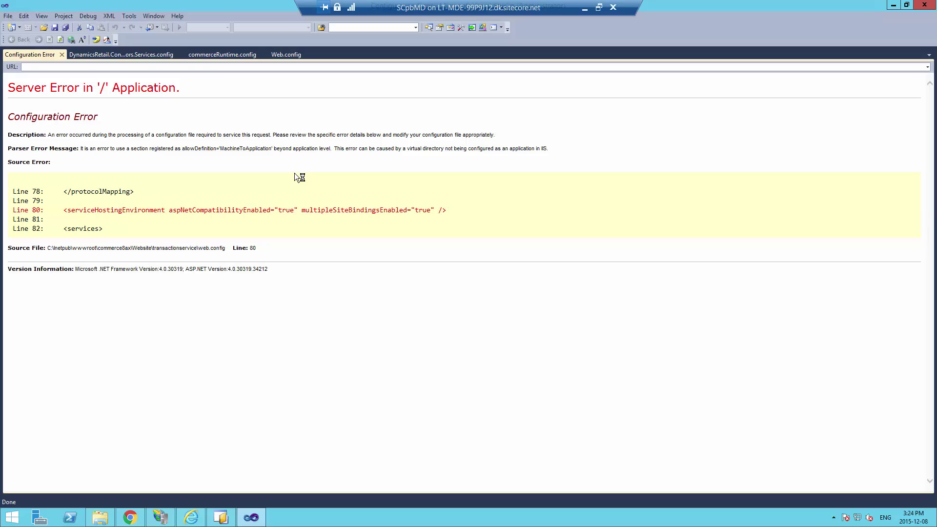
pyautogui.click(53, 69)
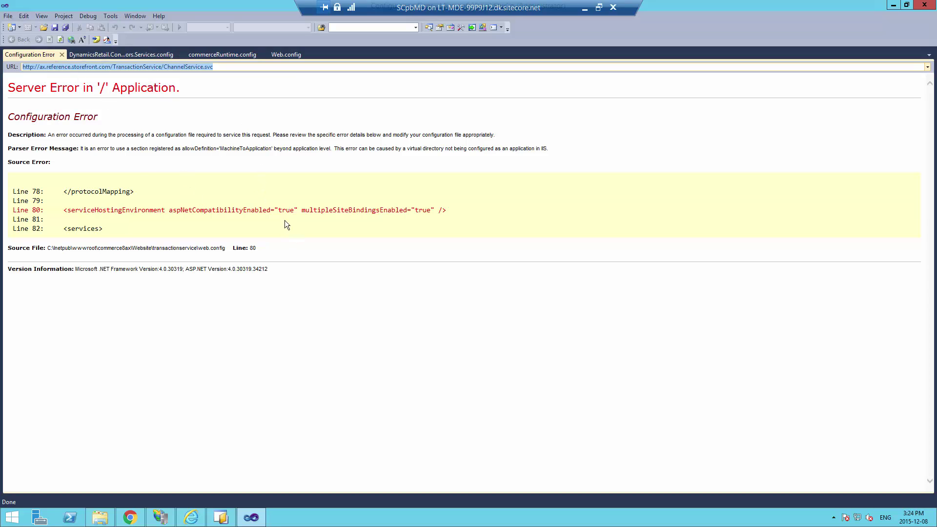
pyautogui.click(142, 51)
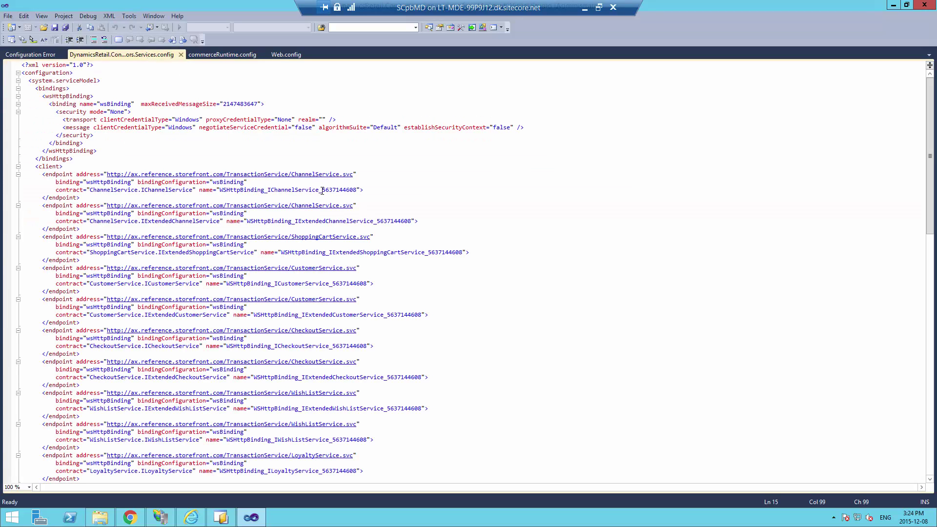
pyautogui.moveTo(329, 191); pyautogui.dragTo(357, 189)
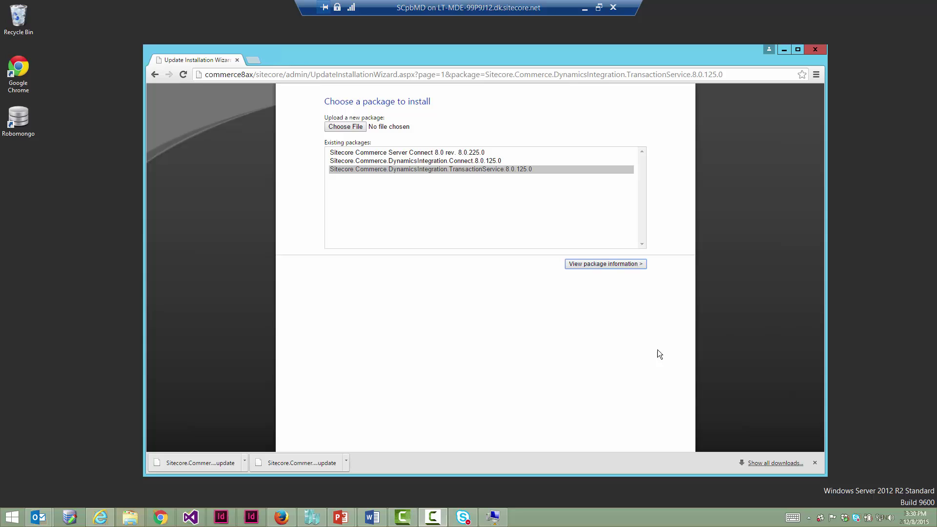
pyautogui.click(567, 417)
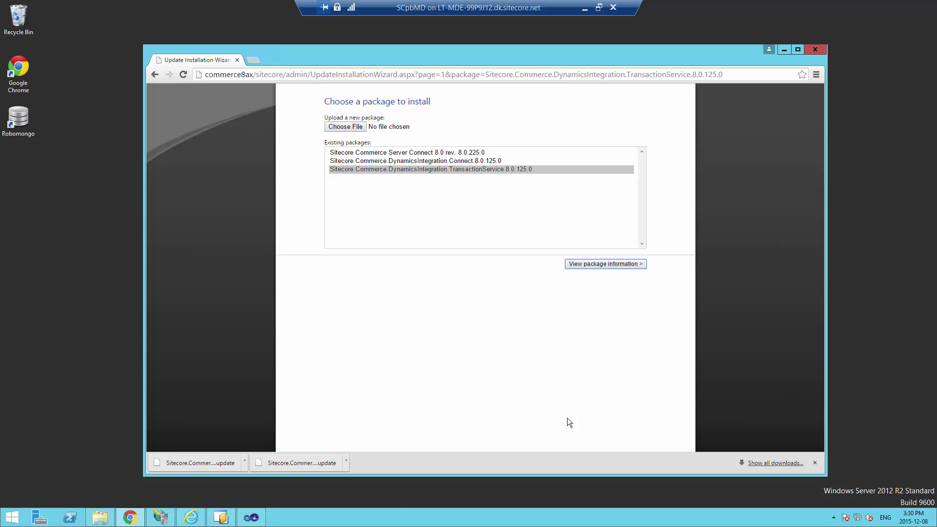
pyautogui.click(159, 518)
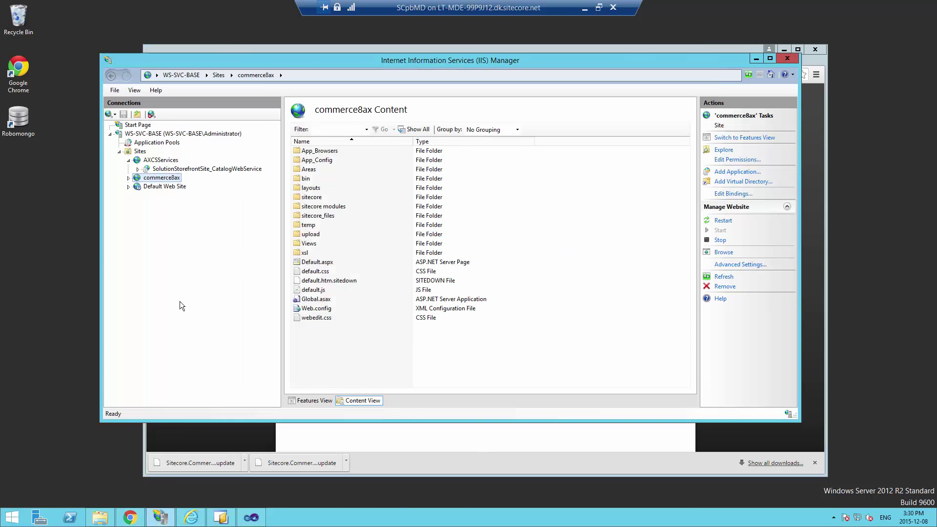
# Refresh the commerce8ax site and convert its TransactionService folder into an application
pyautogui.click(128, 179)
pyautogui.rightClick(146, 180)
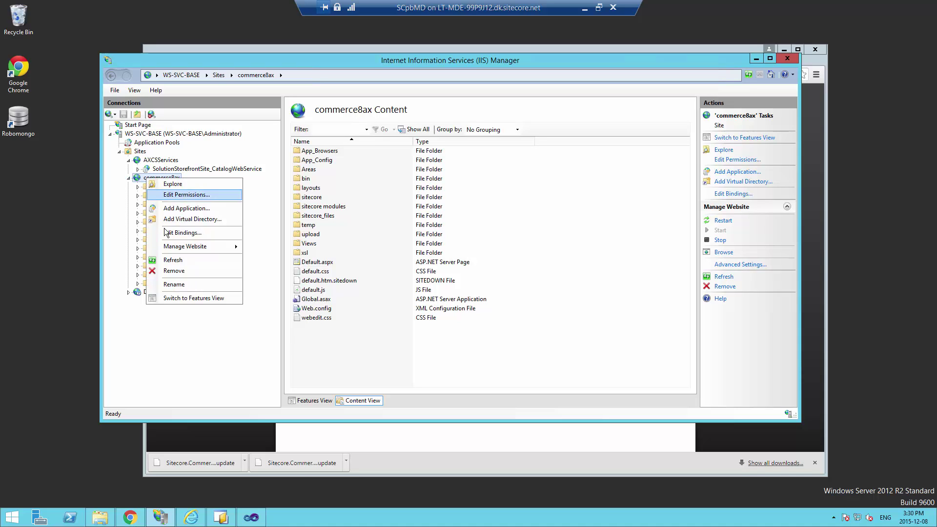
pyautogui.click(177, 266)
pyautogui.doubleClick(154, 300)
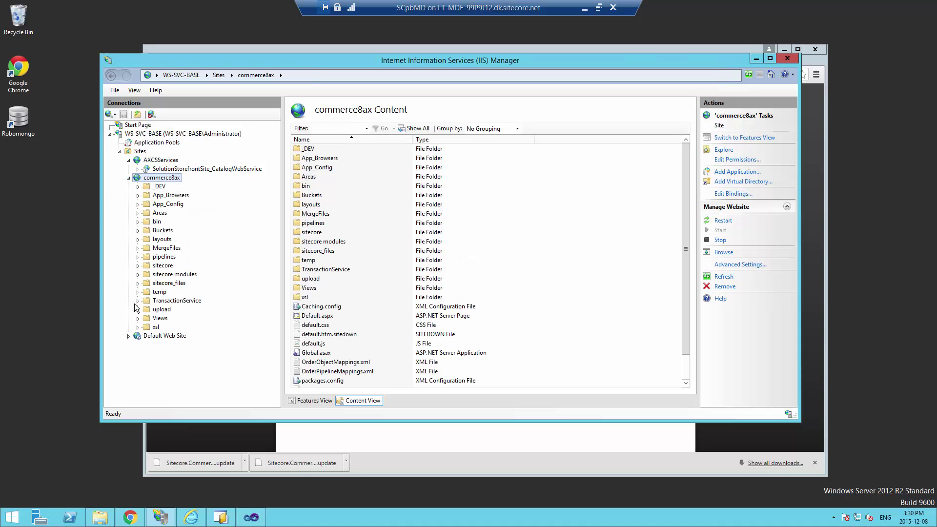
pyautogui.rightClick(181, 300)
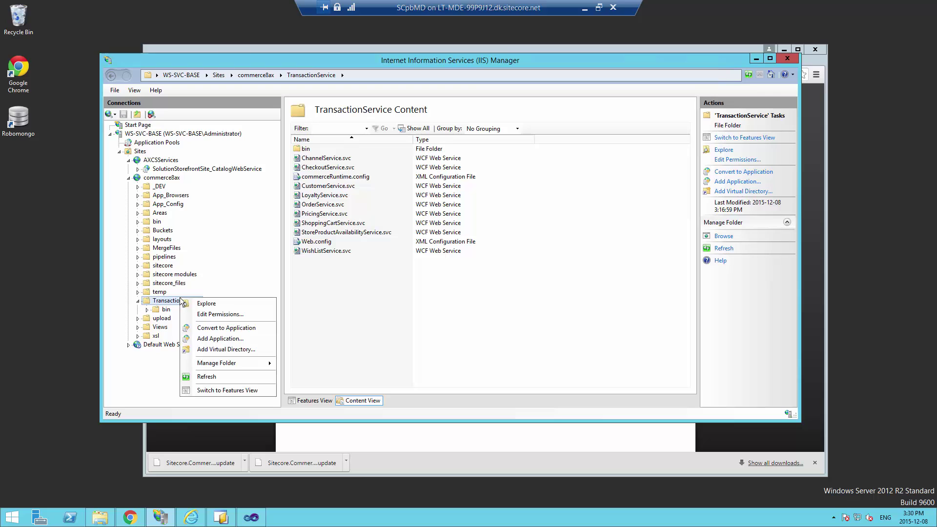
pyautogui.click(213, 329)
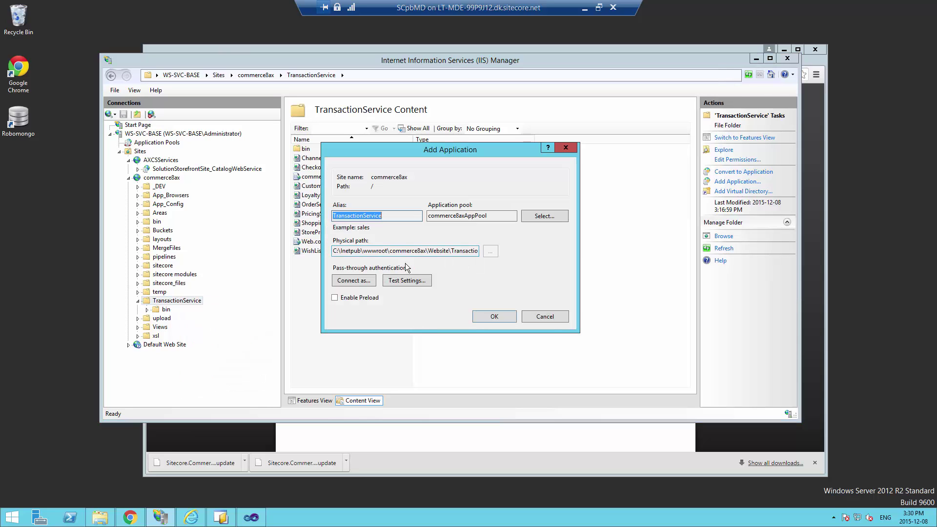
pyautogui.click(490, 316)
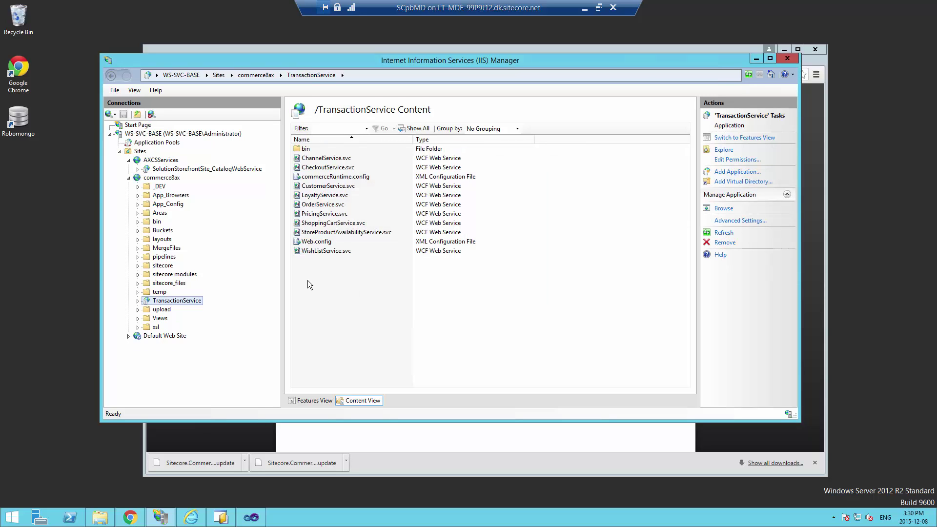
pyautogui.click(138, 301)
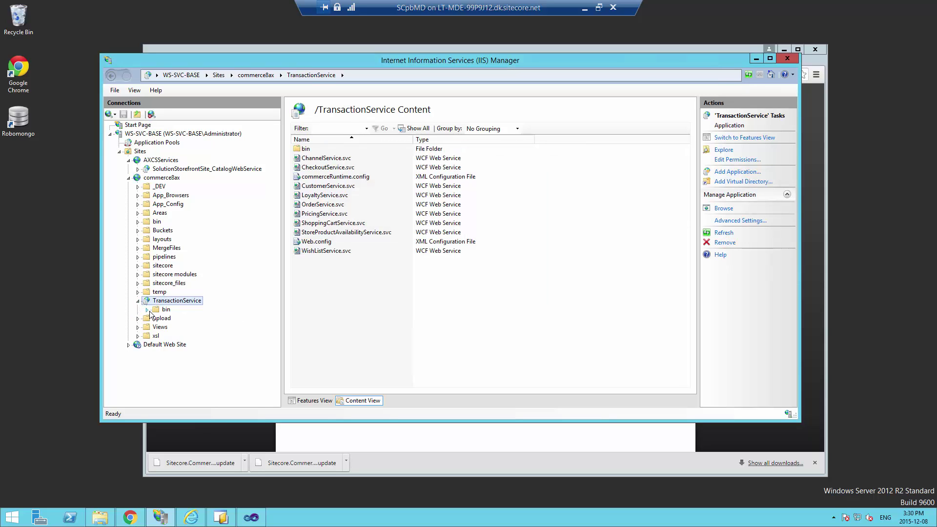
pyautogui.click(108, 520)
# Navigate from C:\ to Windows\System32\drivers\etc and open the hosts file
pyautogui.click(350, 76)
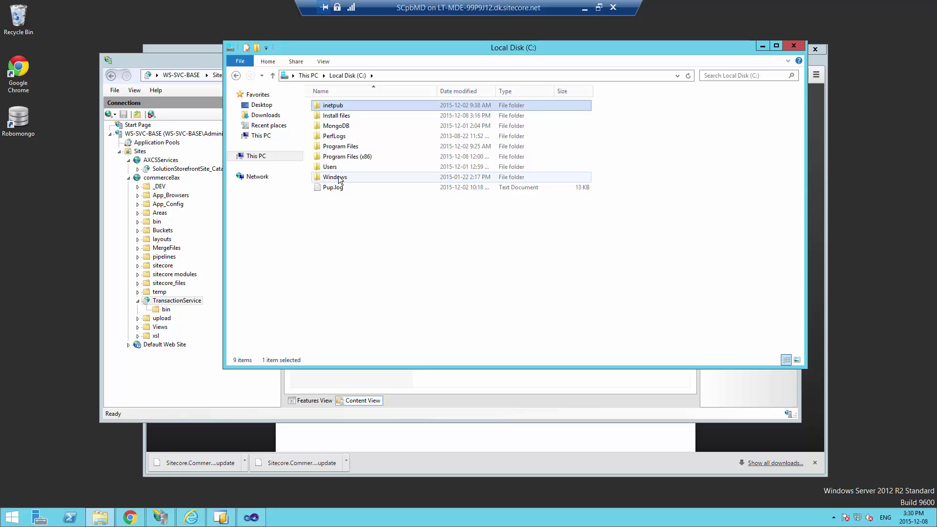
pyautogui.doubleClick(340, 180)
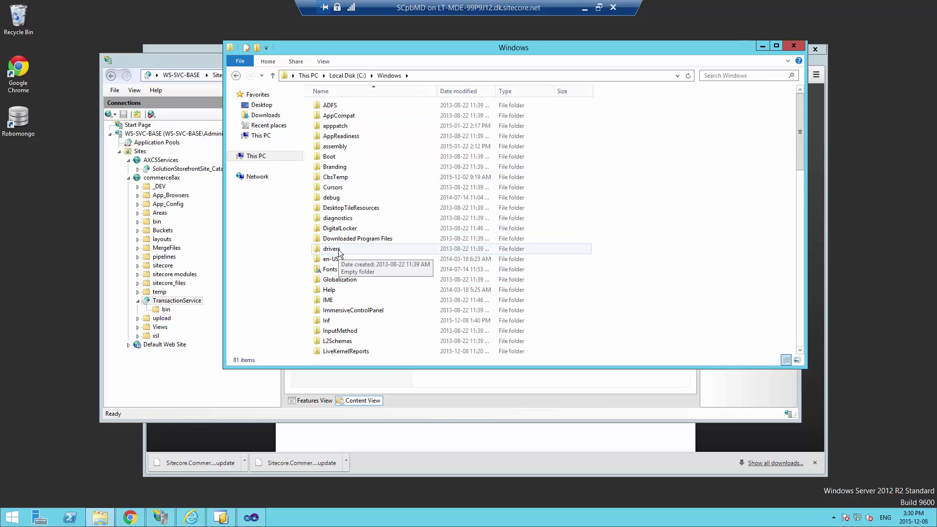
pyautogui.click(798, 208)
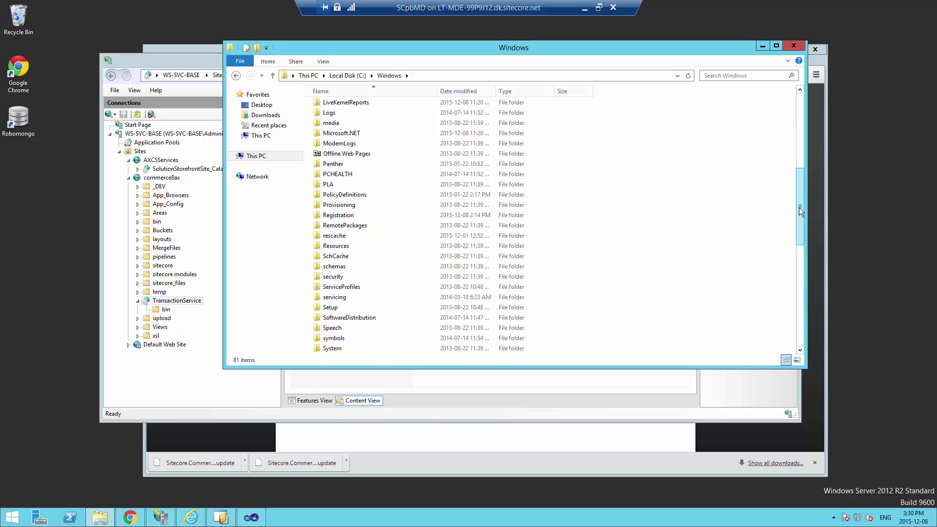
pyautogui.scroll(-7, 803, 243)
pyautogui.scroll(2, 802, 263)
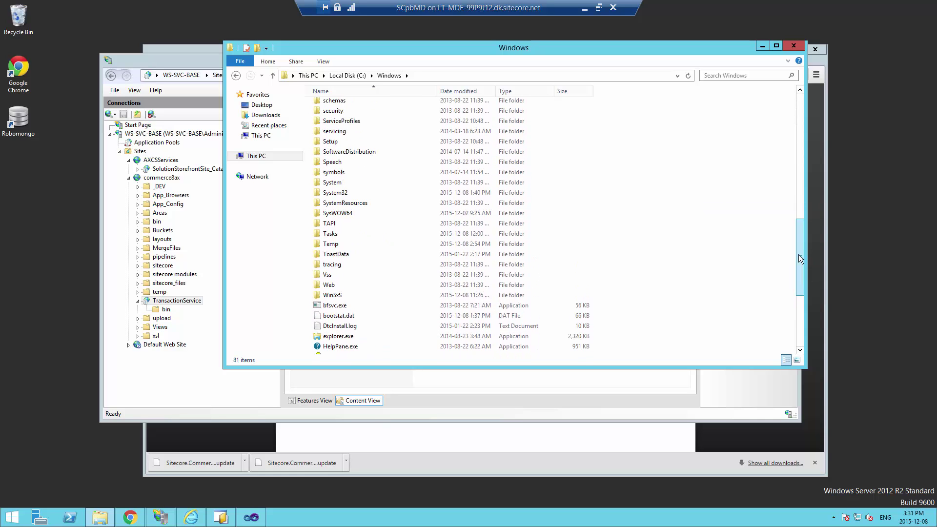
pyautogui.doubleClick(376, 191)
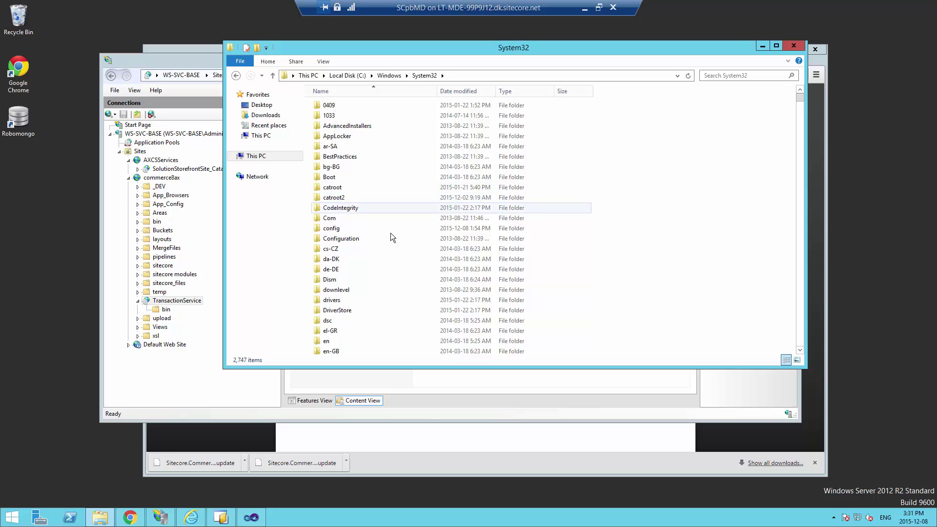
pyautogui.click(343, 303)
pyautogui.doubleClick(343, 303)
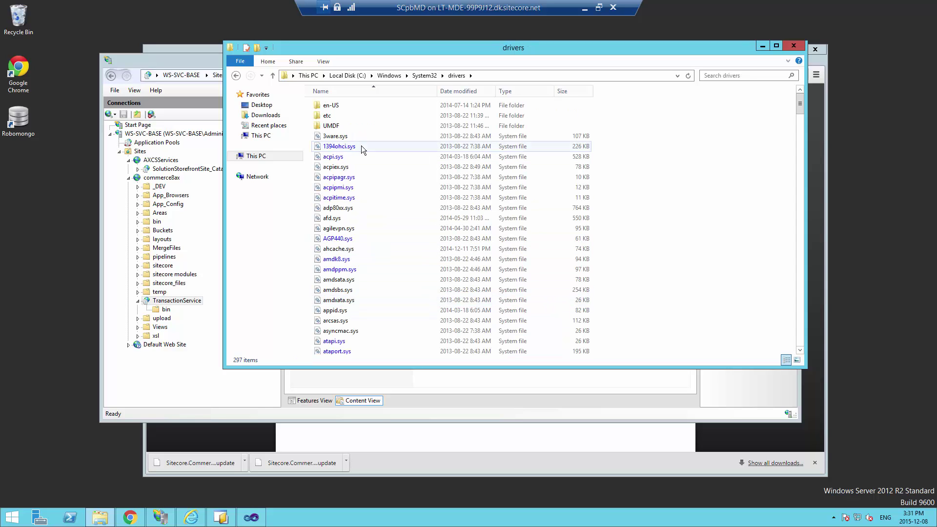
pyautogui.doubleClick(335, 117)
pyautogui.doubleClick(346, 105)
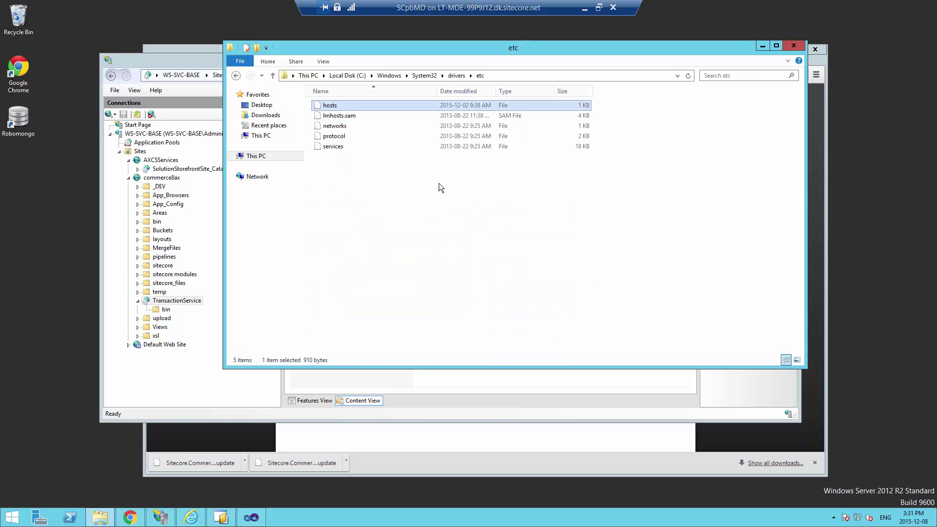
# Paste an entry mapping an IP address to retail.contoso.com at the end of hosts
pyautogui.click(391, 328)
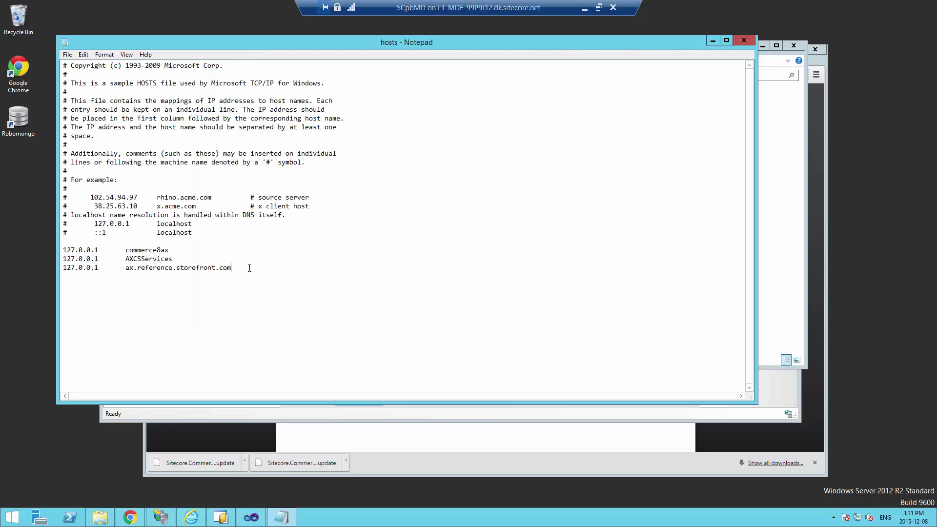
pyautogui.hotkey('ctrl', 'v')
pyautogui.moveTo(125, 277); pyautogui.dragTo(198, 276)
pyautogui.moveTo(117, 277); pyautogui.dragTo(62, 277)
pyautogui.click(88, 279)
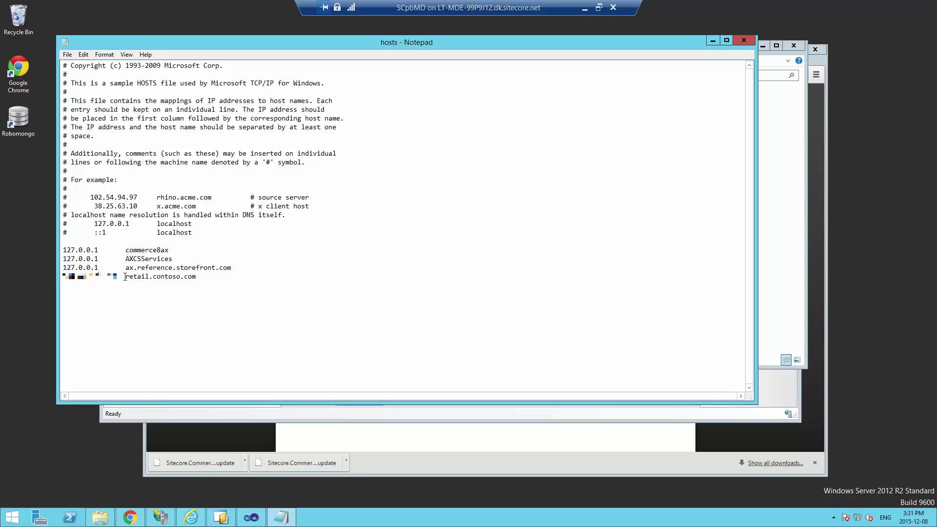
pyautogui.moveTo(125, 276); pyautogui.dragTo(206, 276)
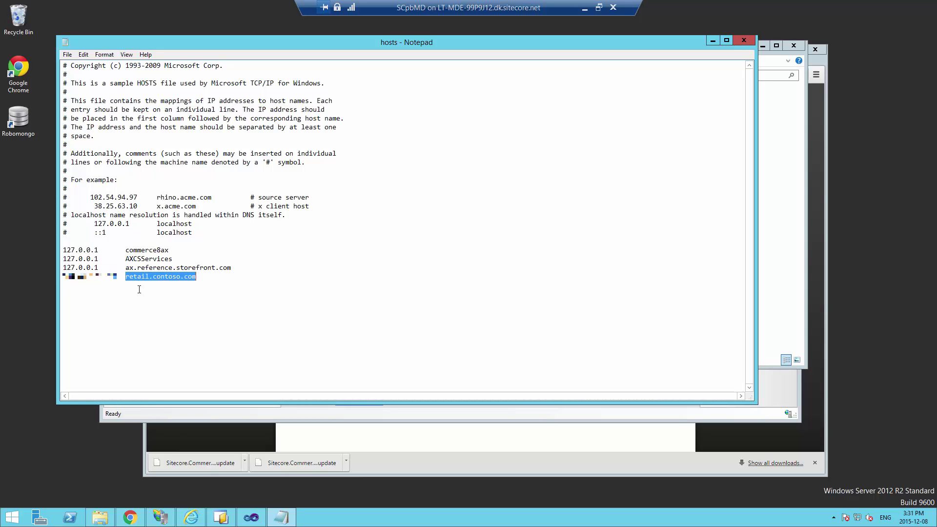
pyautogui.click(118, 276)
pyautogui.moveTo(118, 277); pyautogui.dragTo(62, 277)
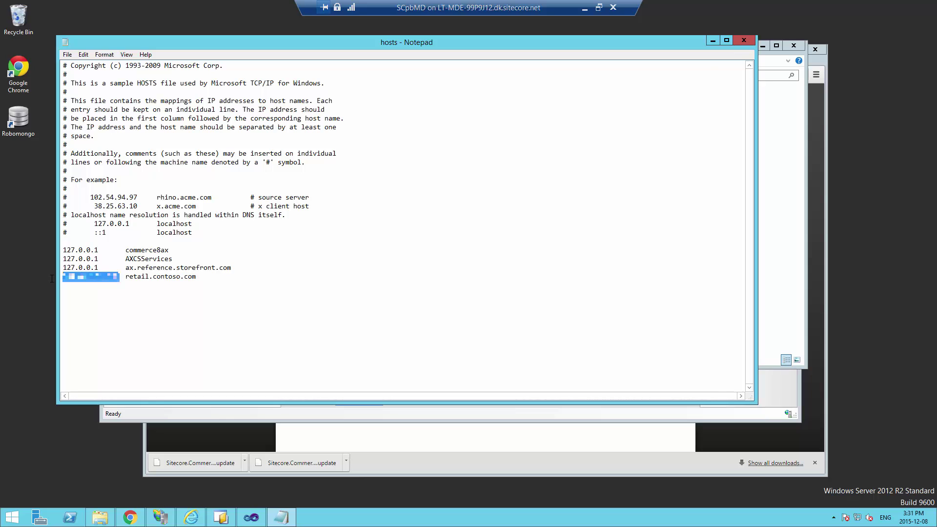
pyautogui.click(106, 284)
# Save the hosts file and close Notepad
pyautogui.click(68, 54)
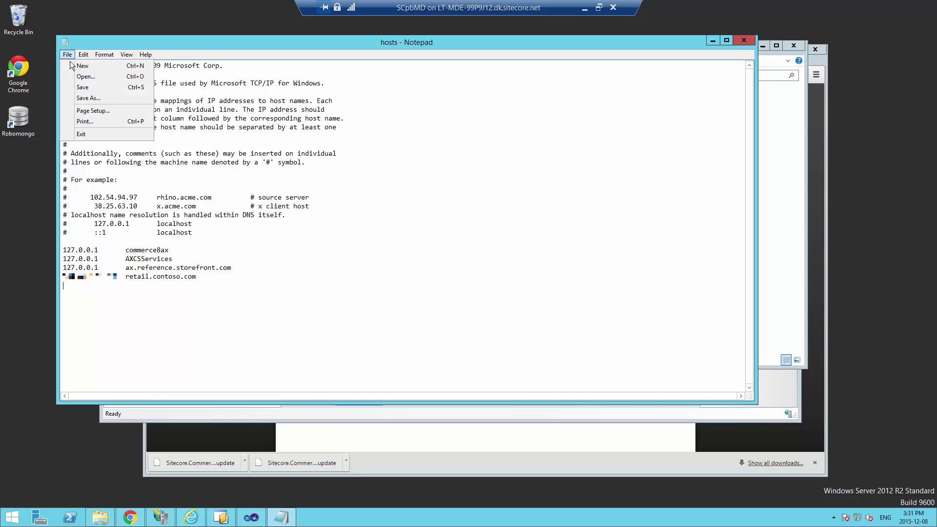
pyautogui.click(78, 86)
pyautogui.click(744, 40)
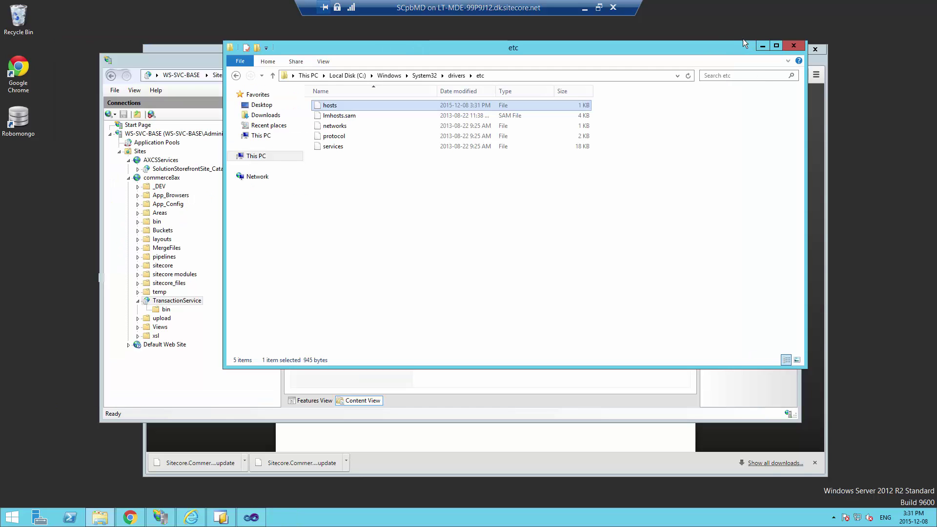
# Inspect commerce8ax's http port 80 and https port 443 bindings, then close Site Bindings
pyautogui.click(370, 414)
pyautogui.click(157, 181)
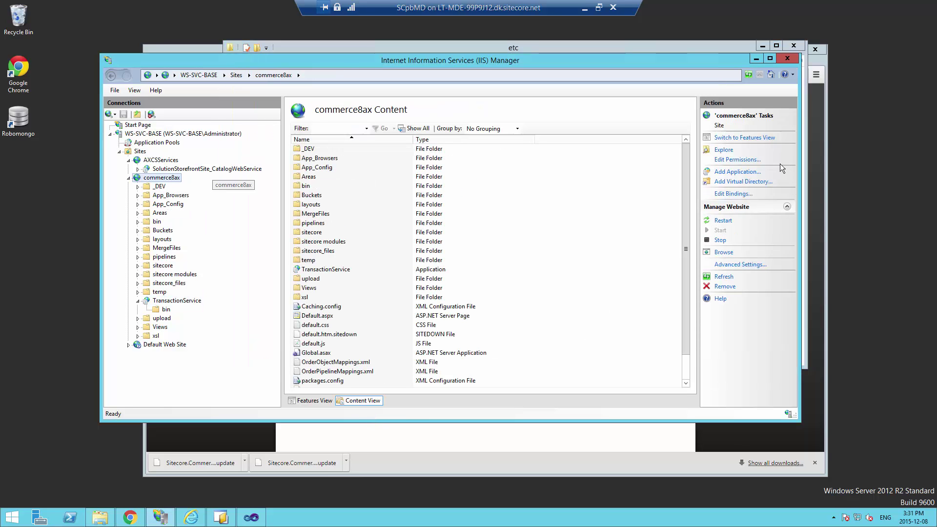
pyautogui.click(732, 195)
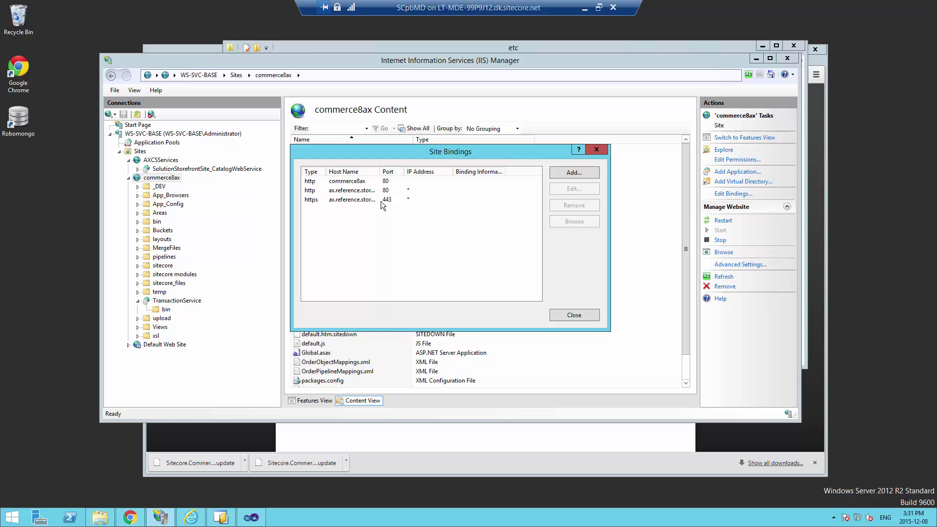
pyautogui.click(322, 200)
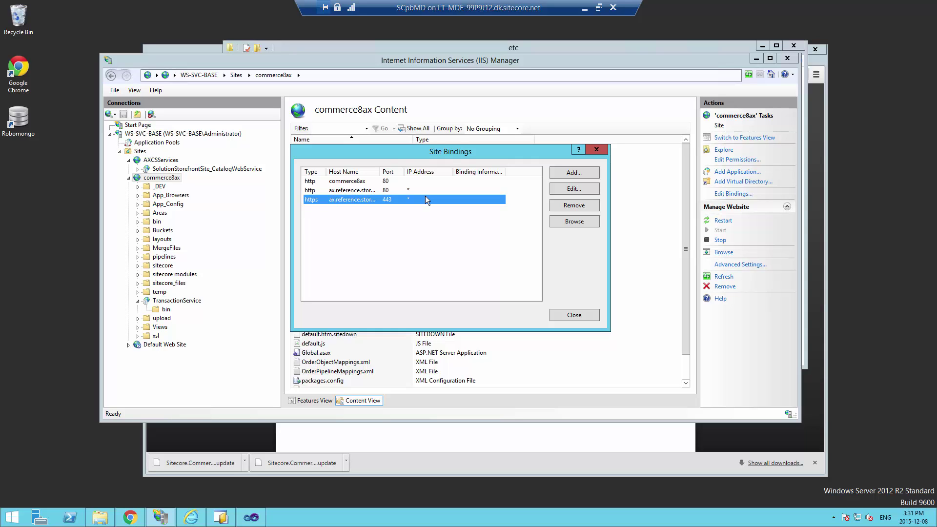
pyautogui.click(579, 317)
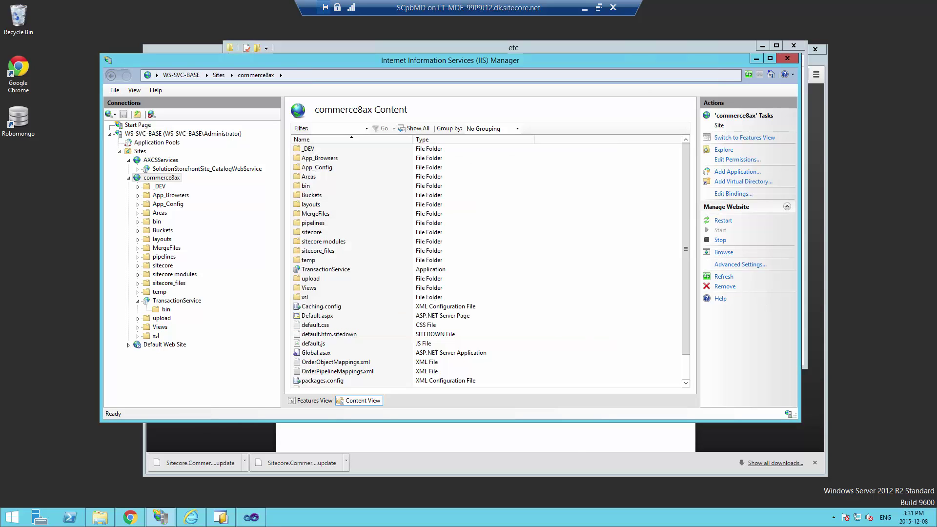
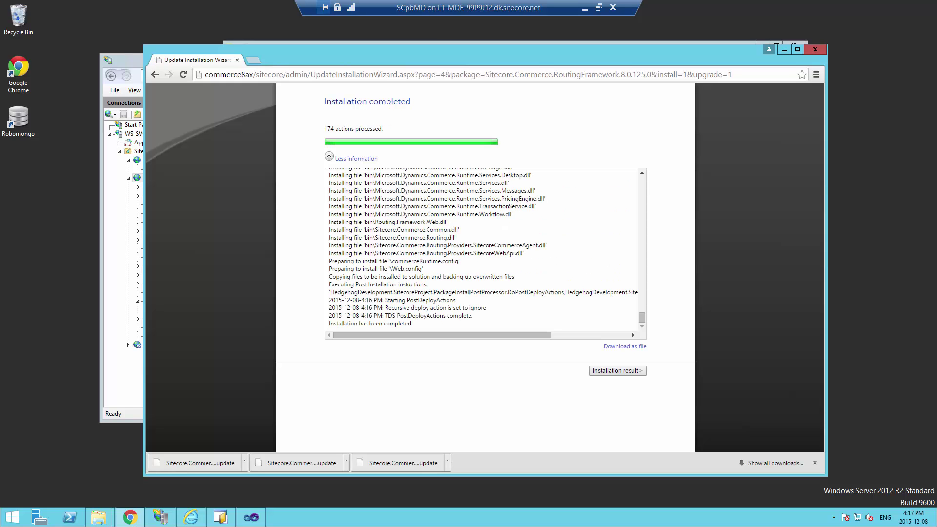
# Open the installation result summary for the previously finished package
pyautogui.click(609, 372)
pyautogui.click(814, 462)
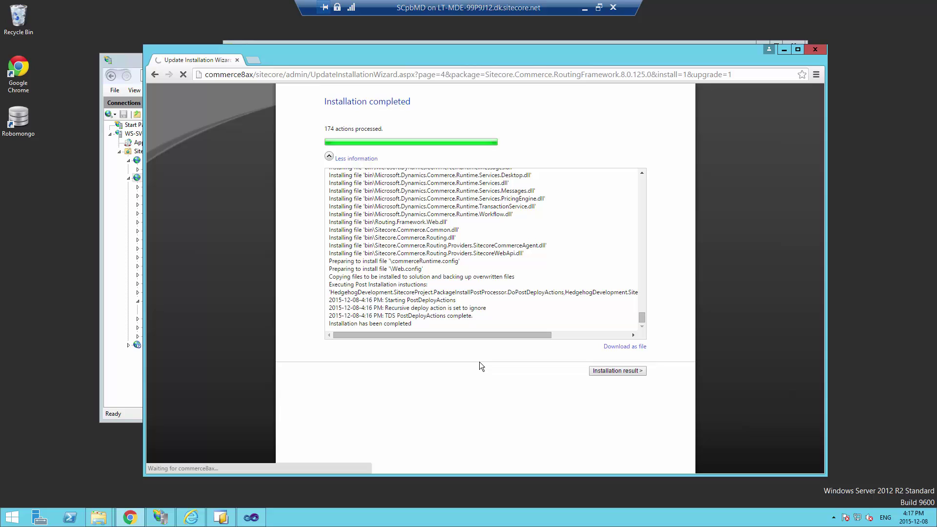
pyautogui.click(616, 371)
# Upload and install the Sitecore.Commerce.DynamicsIntegration.Routing.8.0.125.0 update package
pyautogui.click(321, 190)
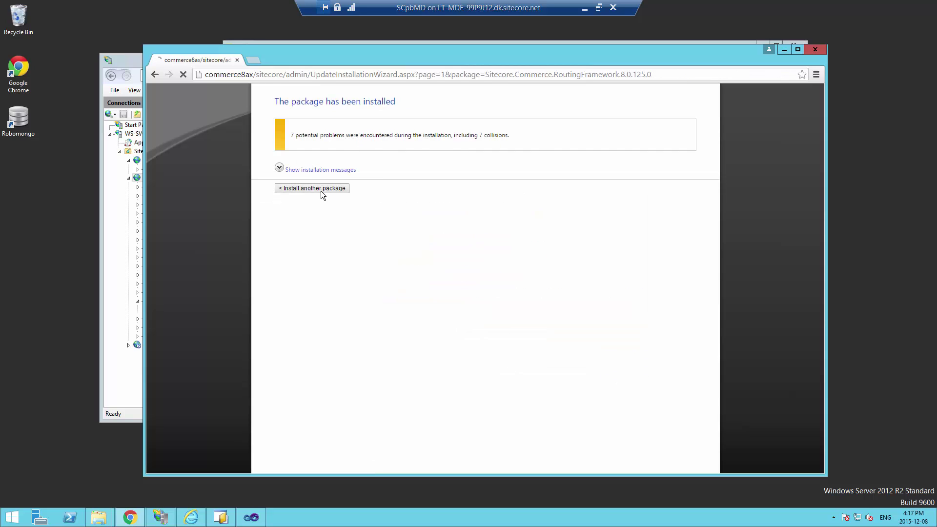
pyautogui.click(347, 128)
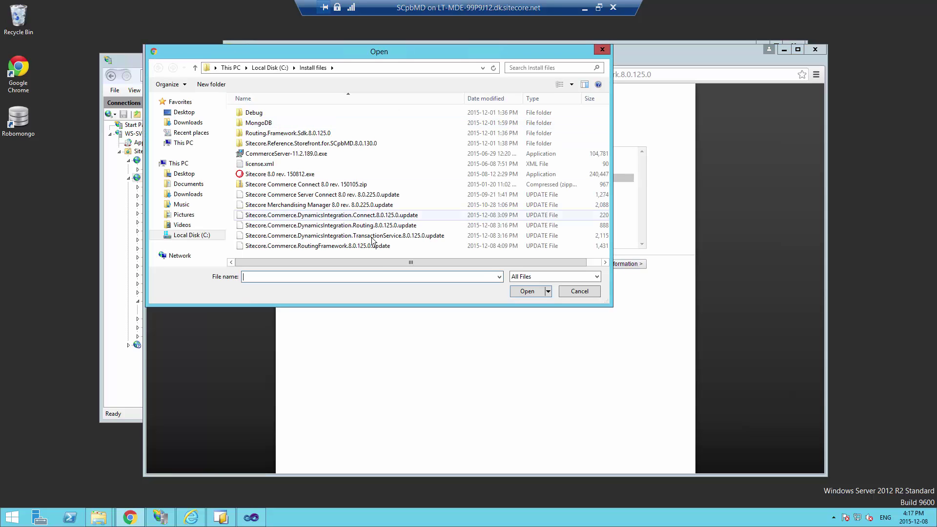
pyautogui.click(242, 228)
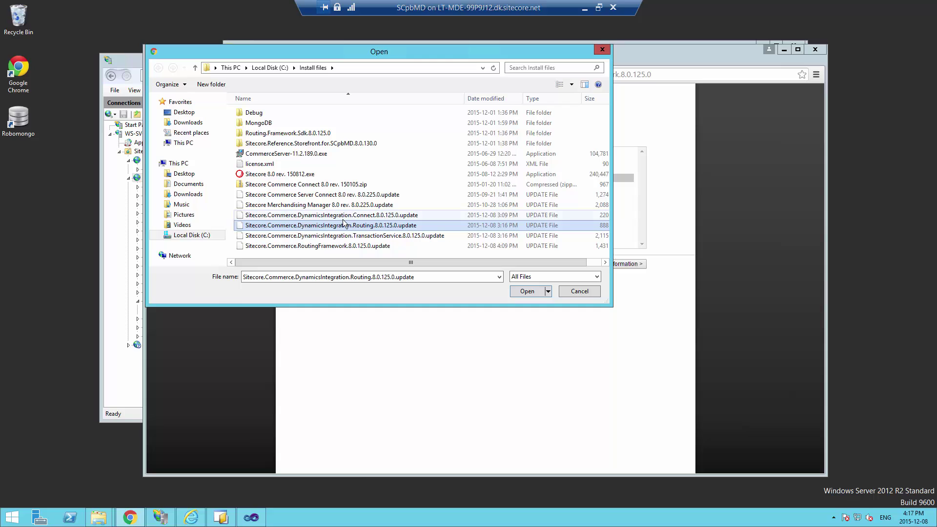
pyautogui.click(525, 291)
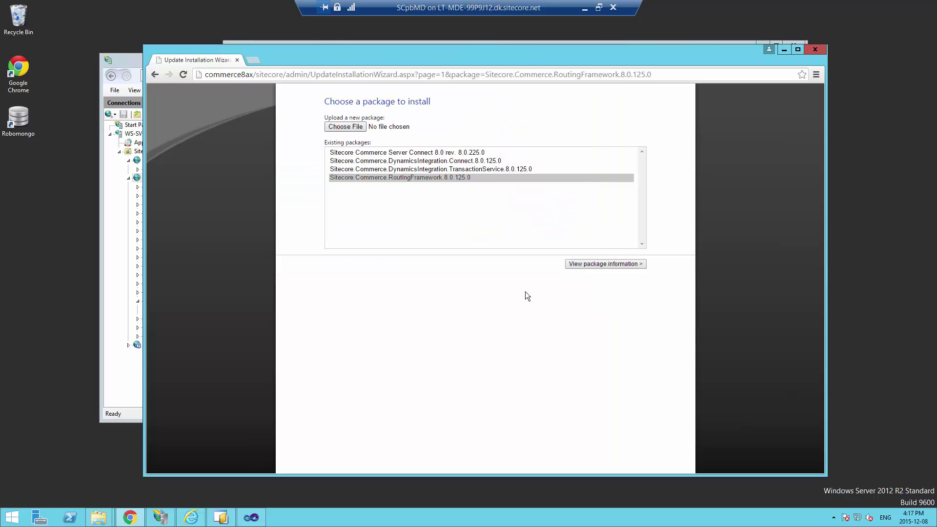
pyautogui.click(627, 265)
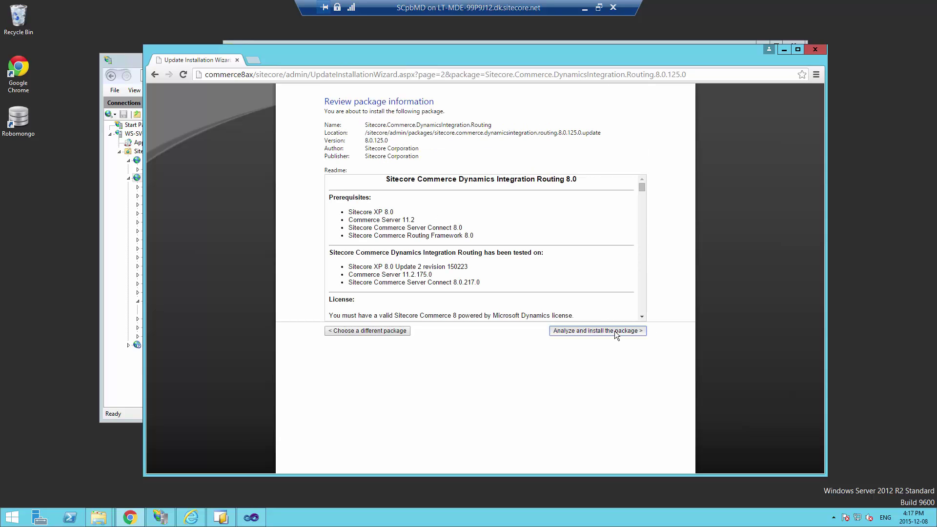
pyautogui.click(615, 331)
pyautogui.click(350, 196)
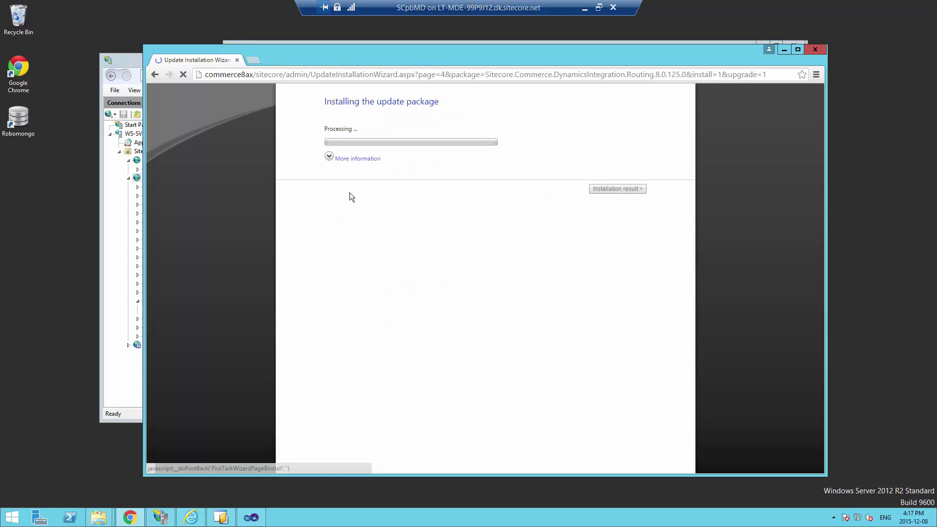
# Expand the detailed installation log while the Routing package installs
pyautogui.click(340, 159)
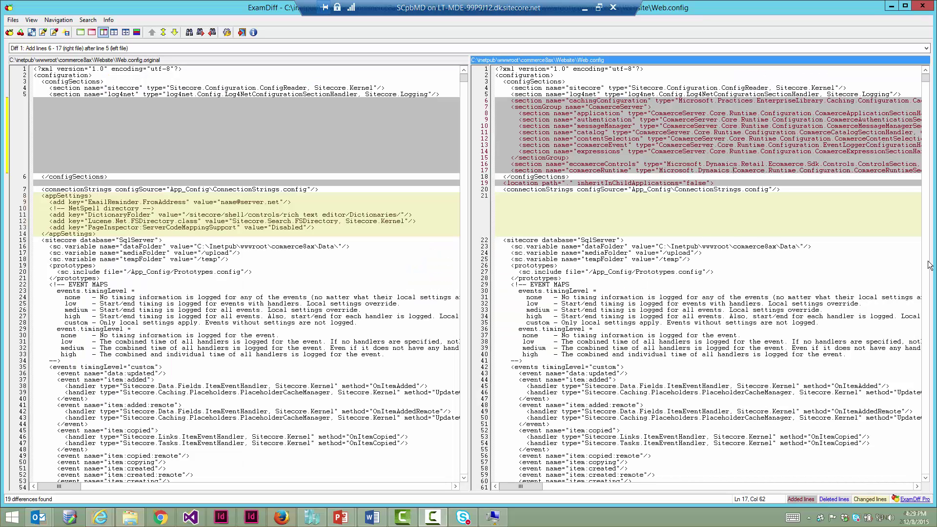
# Review the added CommerceServer config lines 6–18 and location element on line 19, then scroll toward line 3800
pyautogui.click(618, 158)
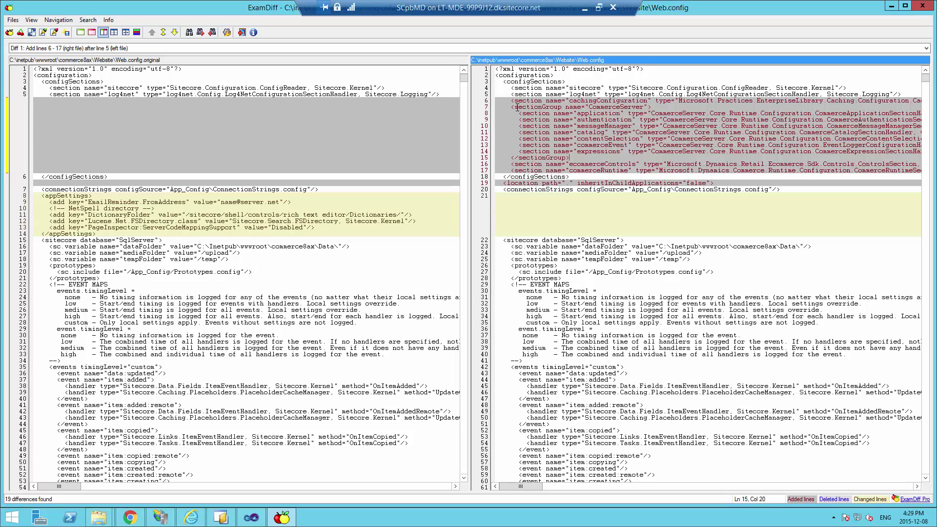
pyautogui.moveTo(511, 101); pyautogui.dragTo(570, 176)
pyautogui.click(599, 126)
pyautogui.moveTo(504, 183); pyautogui.dragTo(714, 183)
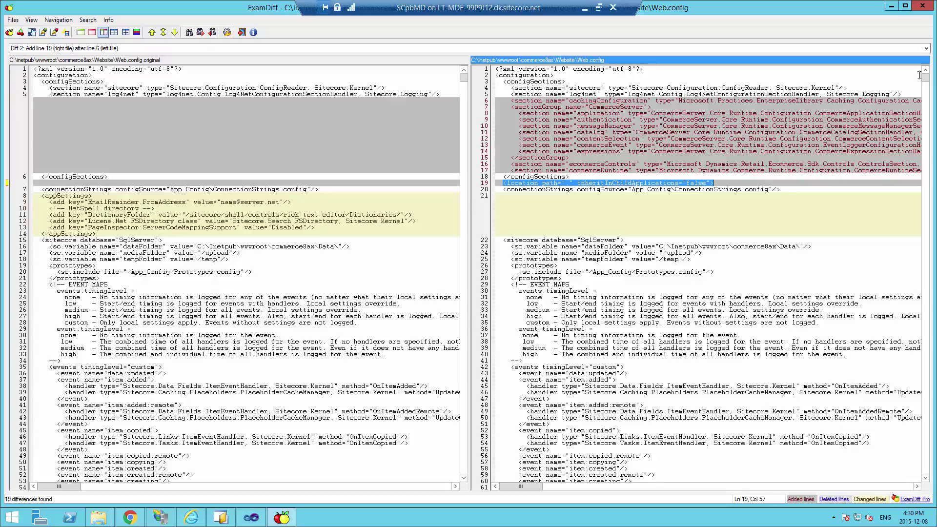
pyautogui.moveTo(926, 84); pyautogui.dragTo(927, 446)
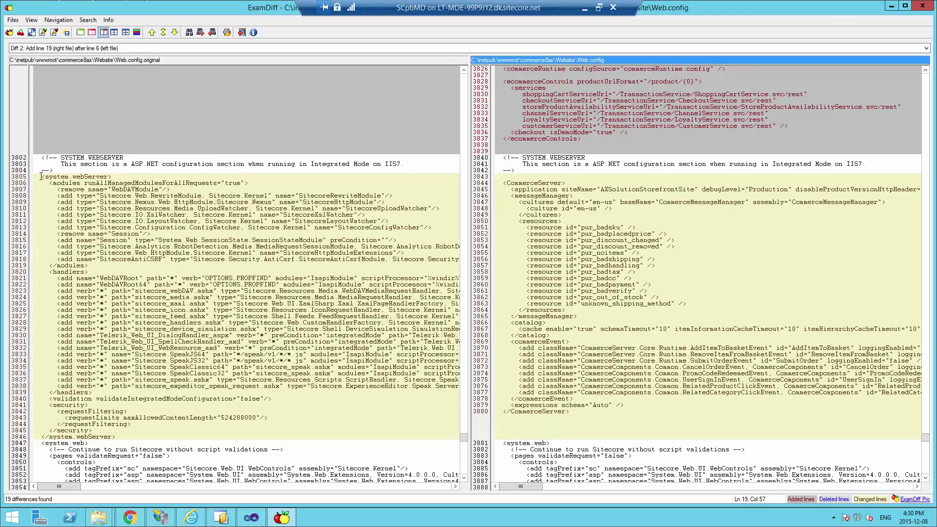
# Select the added system.webServer block (lines 4063–4119) with CommerceServer modules in the new Web.config
pyautogui.moveTo(41, 177); pyautogui.dragTo(88, 443)
pyautogui.click(89, 442)
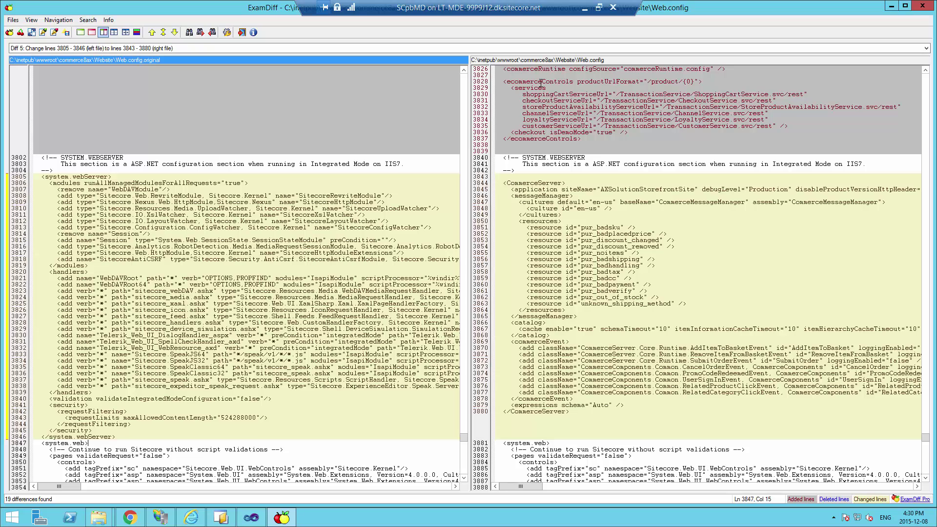
pyautogui.click(593, 127)
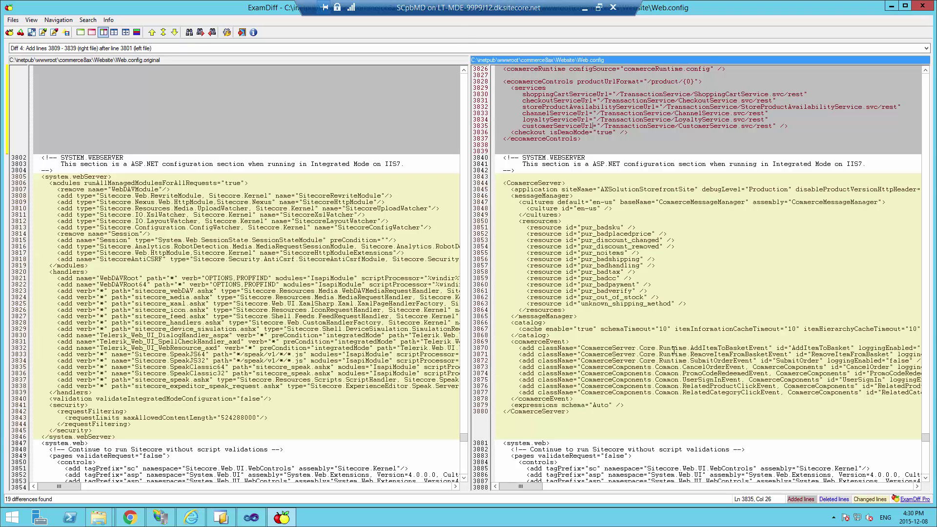
pyautogui.scroll(-12, 925, 445)
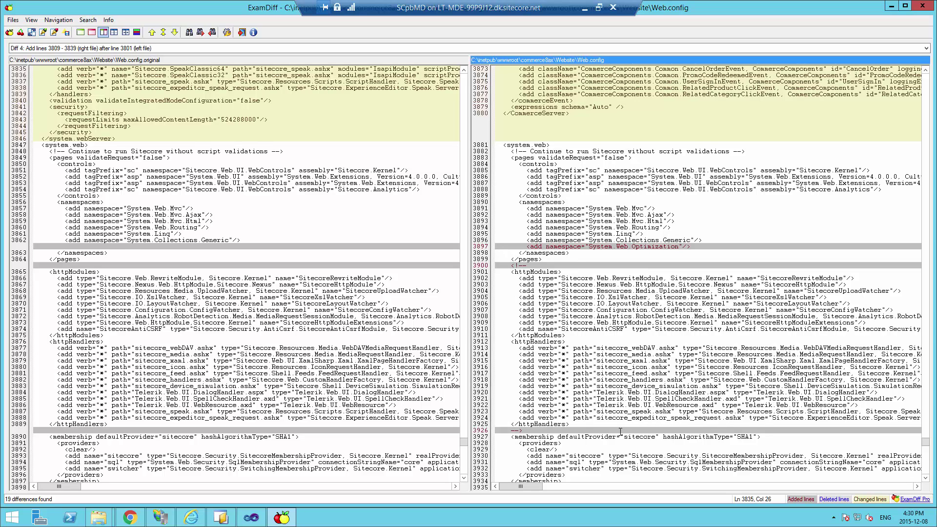
pyautogui.moveTo(926, 445); pyautogui.dragTo(926, 456)
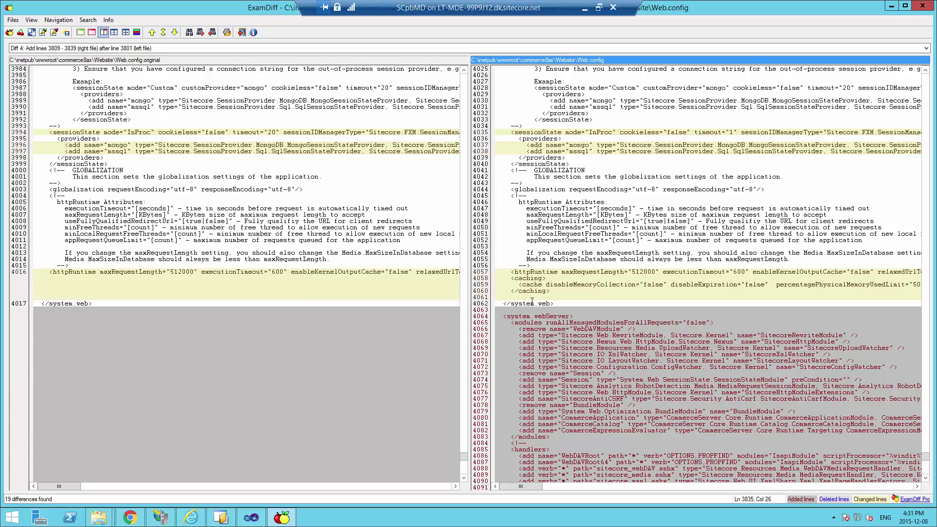
pyautogui.moveTo(515, 316); pyautogui.dragTo(577, 342)
pyautogui.click(578, 342)
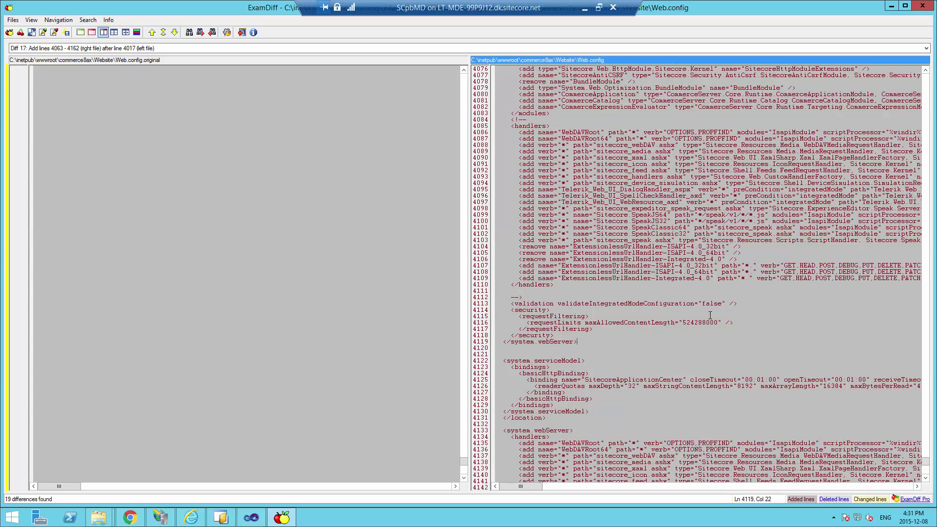
# Highlight the added binding redirects on lines 4197–4216, such as WebGrease and Castle.Windsor
pyautogui.scroll(-14, 928, 473)
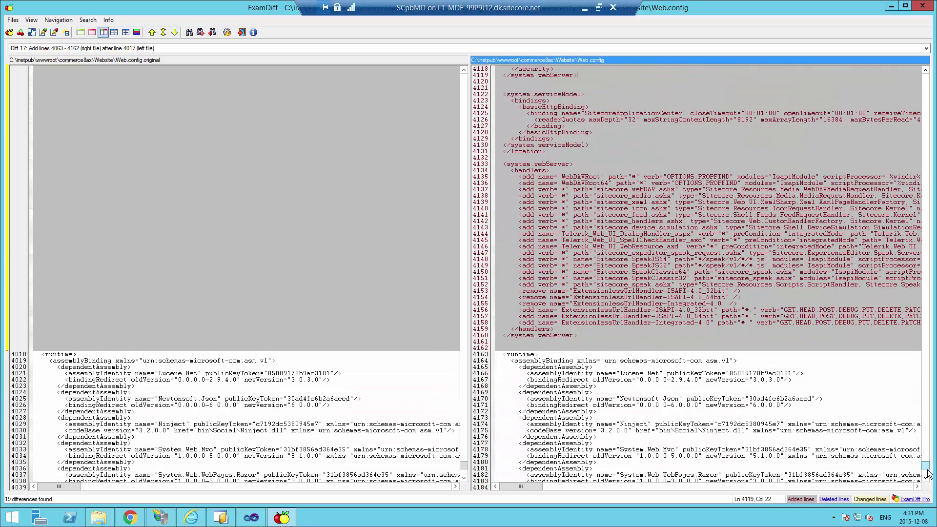
pyautogui.scroll(-16, 928, 473)
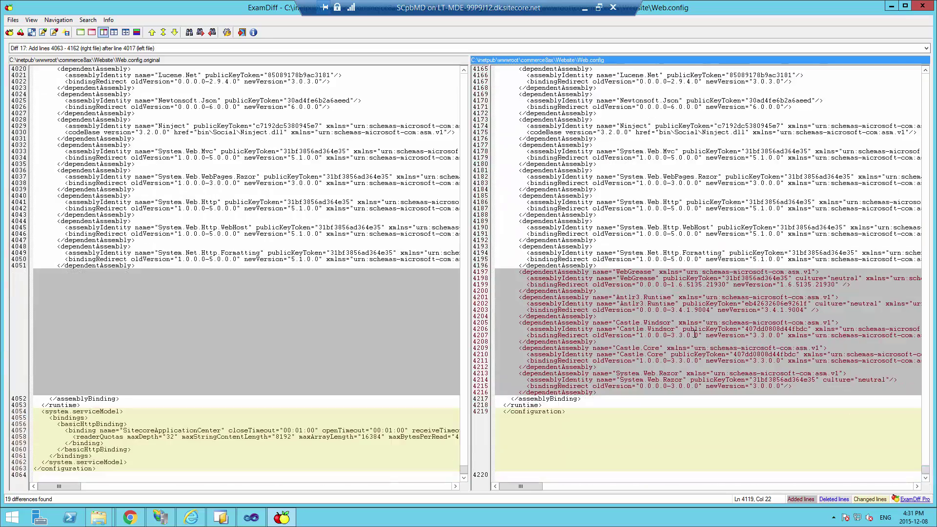
pyautogui.moveTo(585, 278)
pyautogui.mouseDown()
pyautogui.moveTo(634, 318)
pyautogui.moveTo(651, 400)
pyautogui.moveTo(581, 282)
pyautogui.mouseUp()
pyautogui.click(646, 398)
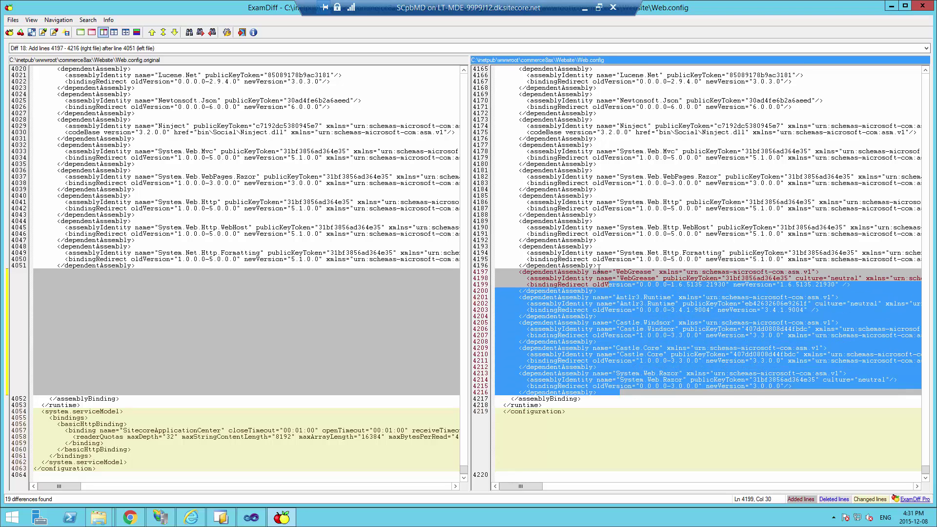
pyautogui.click(600, 266)
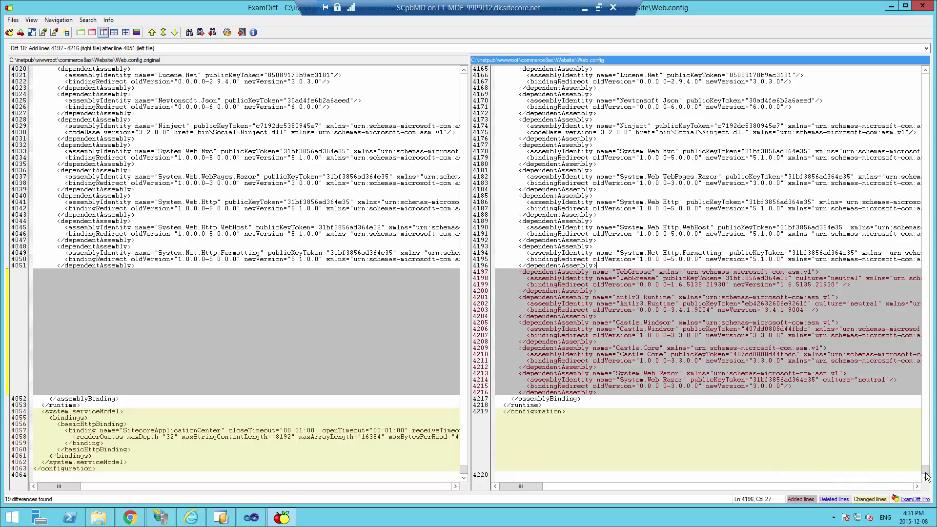
pyautogui.moveTo(925, 470); pyautogui.dragTo(932, 459)
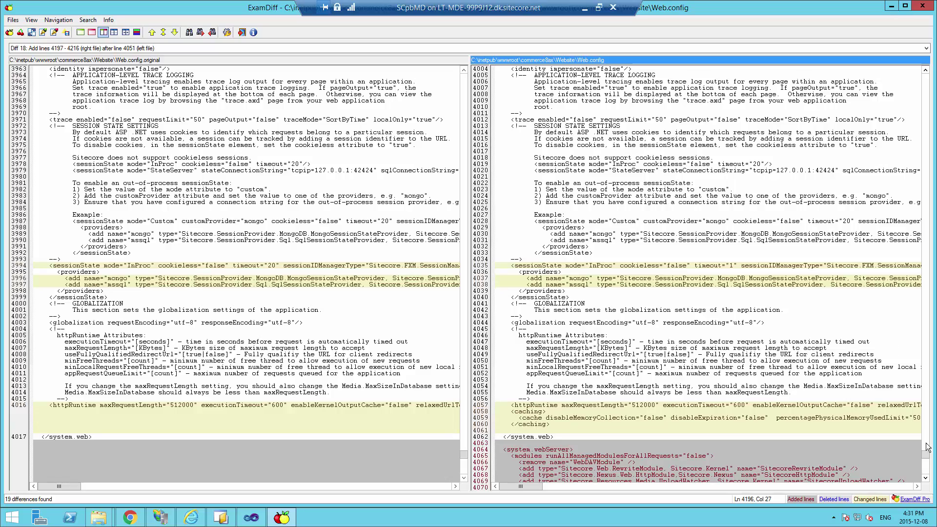
pyautogui.moveTo(925, 454); pyautogui.dragTo(926, 450)
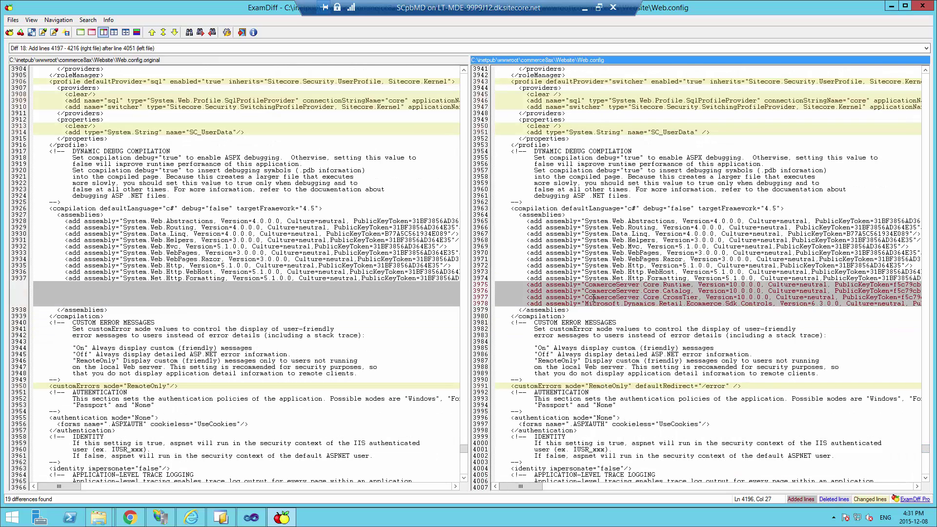
# Highlight the added CommerceServer assembly lines 3975–3978 in the new Web.config
pyautogui.moveTo(588, 284); pyautogui.dragTo(644, 297)
pyautogui.click(624, 312)
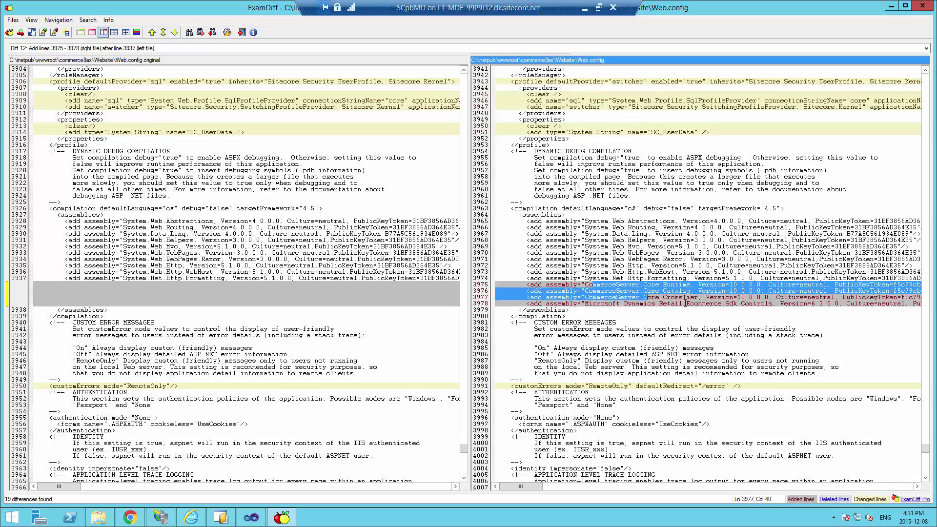
pyautogui.click(684, 303)
pyautogui.click(764, 303)
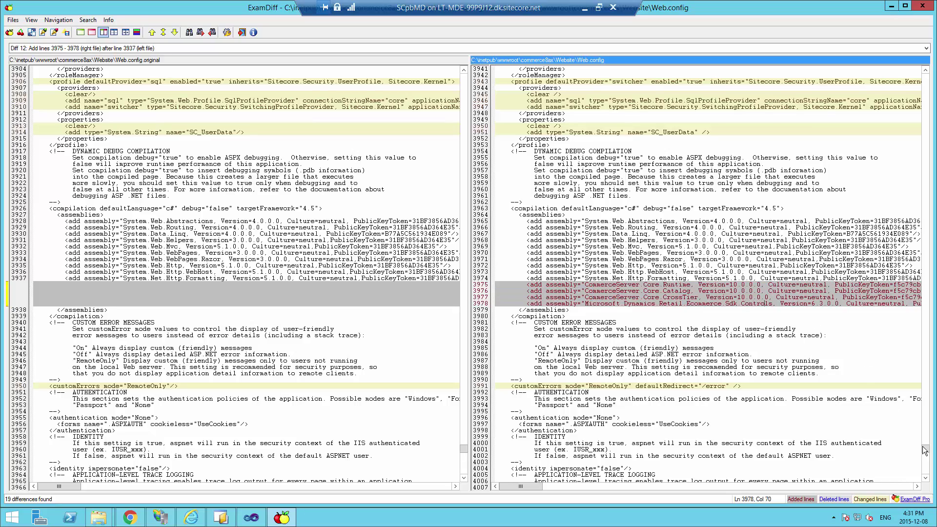
# Select the added CommerceServer section and its siteName value AXSolutionStorefrontSite on line 3845
pyautogui.scroll(12, 924, 446)
pyautogui.scroll(20, 925, 446)
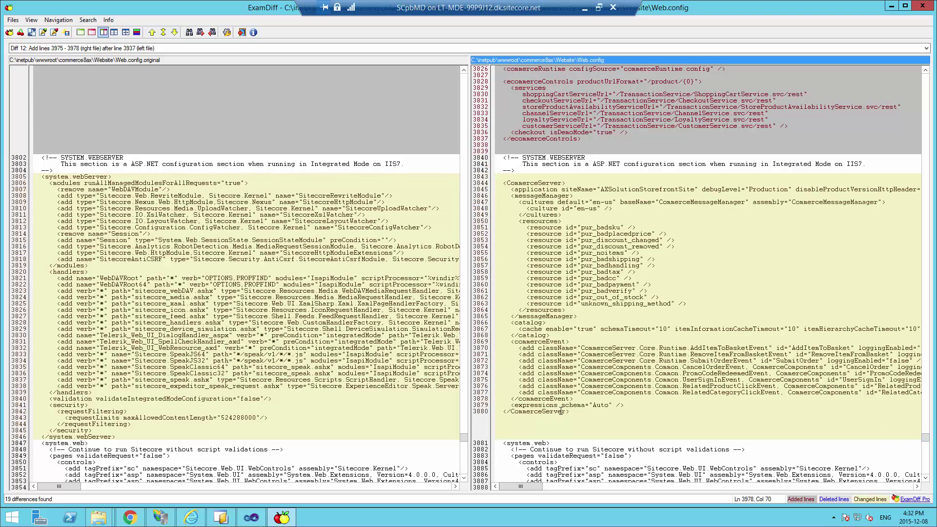
pyautogui.moveTo(575, 411); pyautogui.dragTo(486, 182)
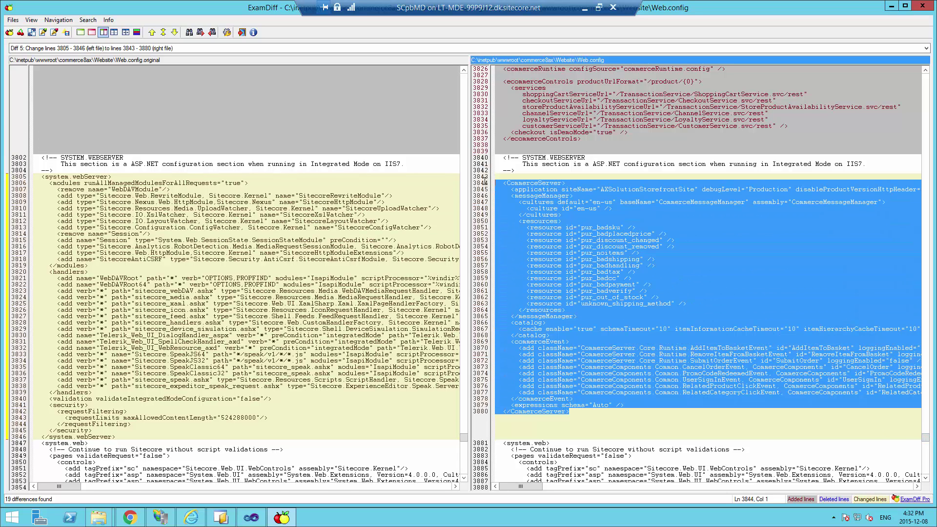
pyautogui.click(557, 190)
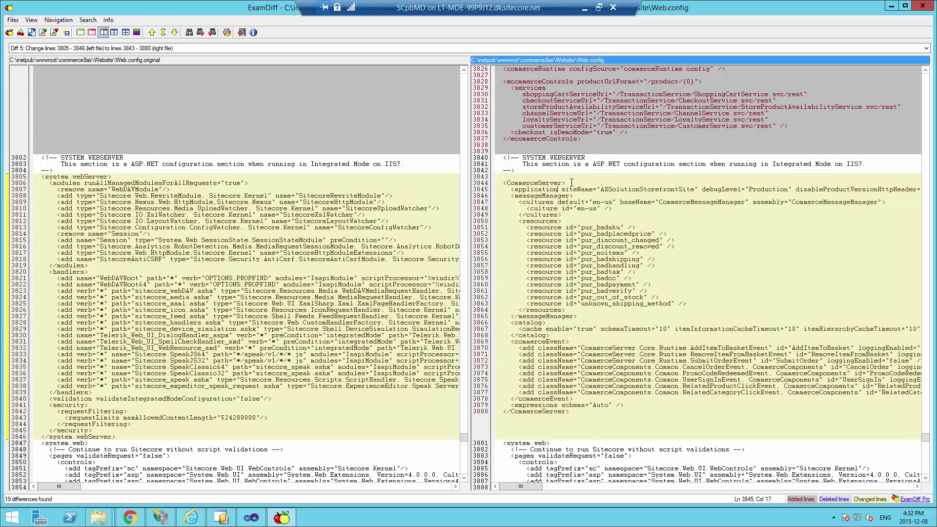
pyautogui.doubleClick(615, 190)
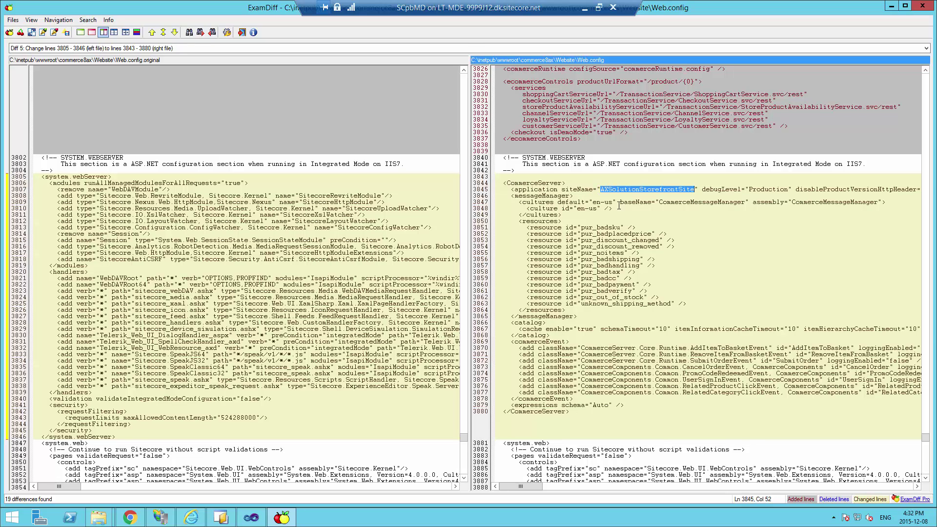
# Bring the added commerceRuntime and ecommerceControls lines 3826–3837 into view and select them
pyautogui.click(636, 127)
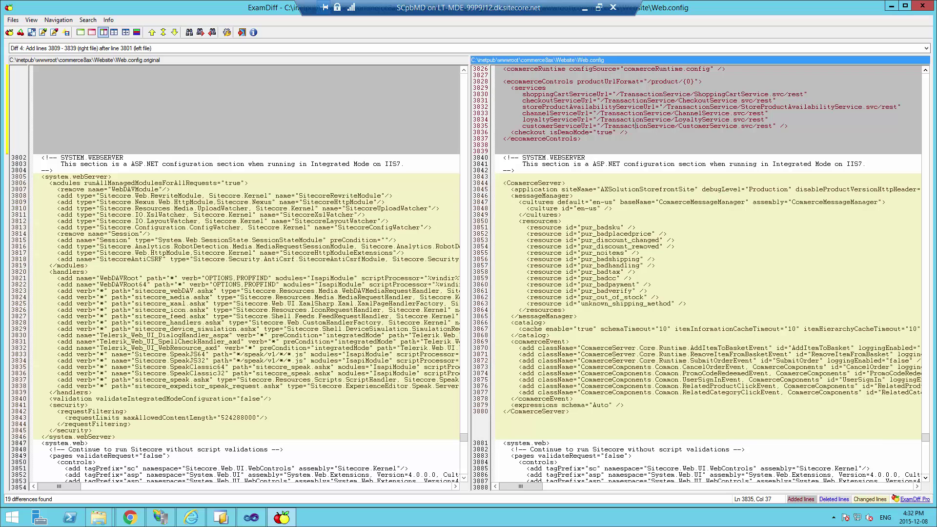
pyautogui.click(925, 70)
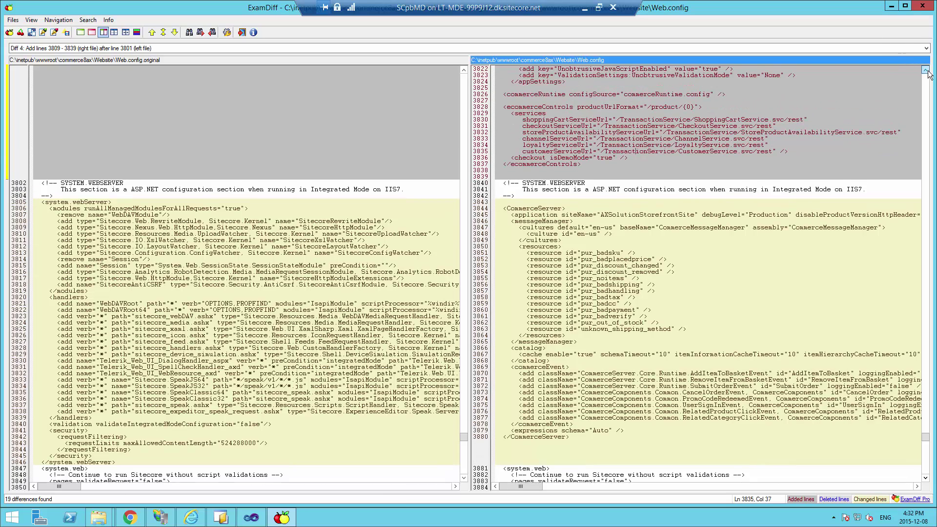
pyautogui.scroll(8, 927, 74)
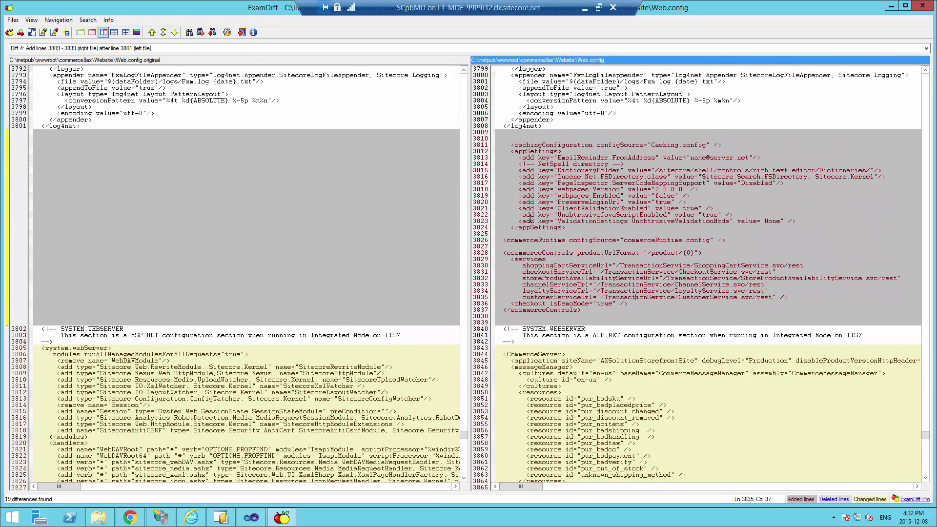
pyautogui.click(530, 220)
pyautogui.moveTo(585, 310); pyautogui.dragTo(498, 239)
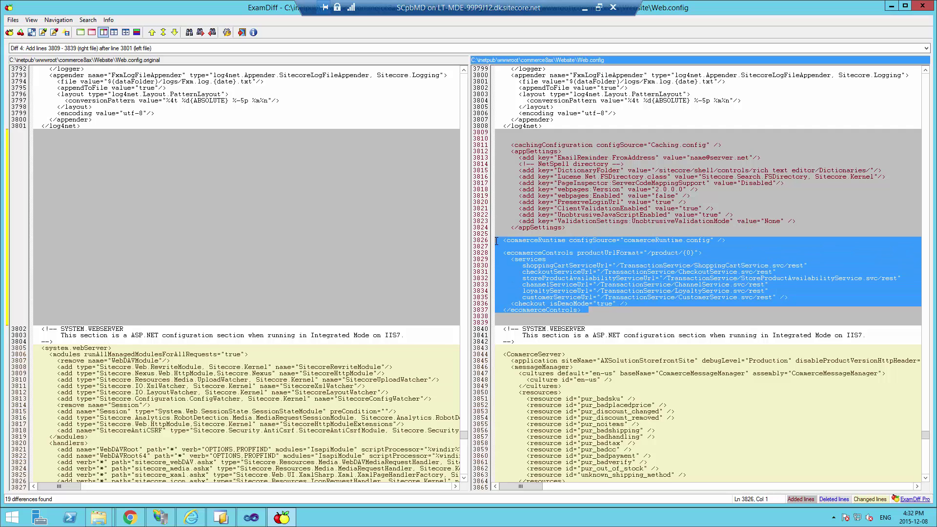
pyautogui.click(625, 264)
# Pick out the TransactionService, shoppingCartServiceUrl and checkoutServiceUrl entries to compare against the original
pyautogui.doubleClick(625, 264)
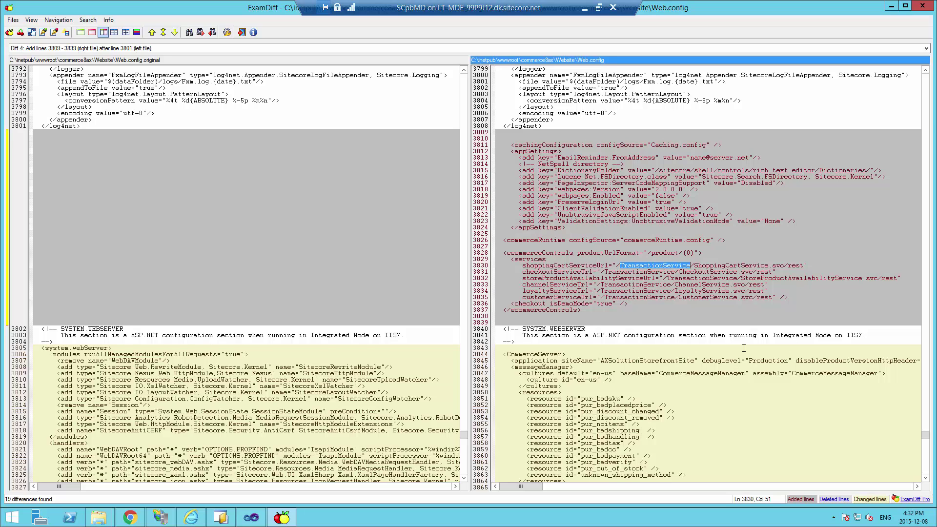
pyautogui.doubleClick(561, 265)
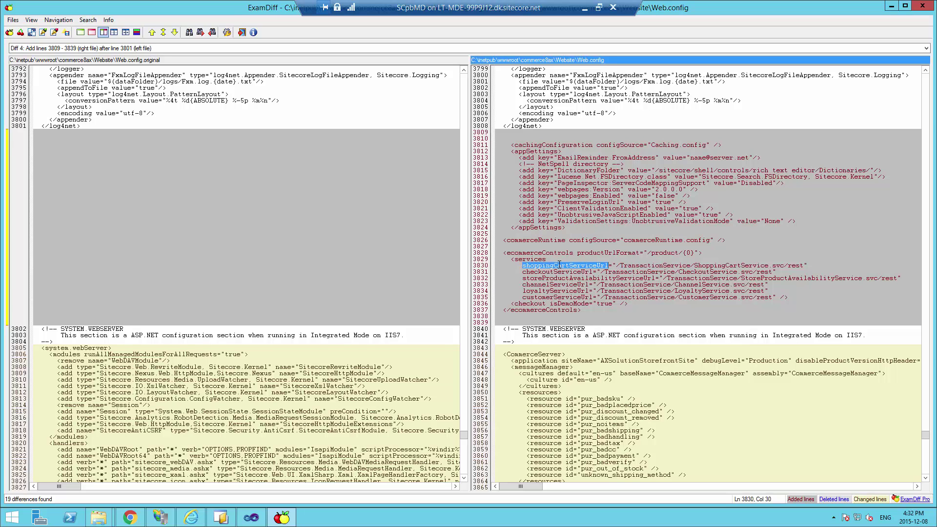
pyautogui.doubleClick(567, 272)
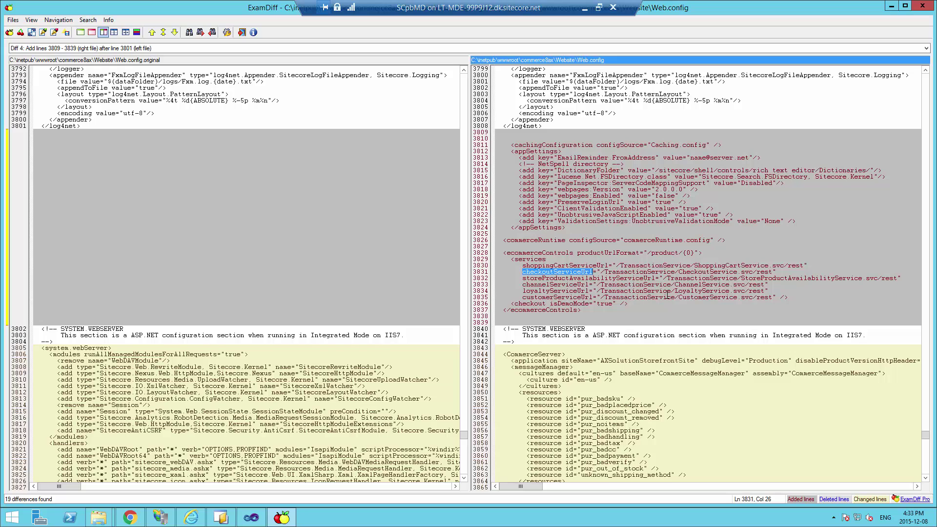
pyautogui.click(680, 309)
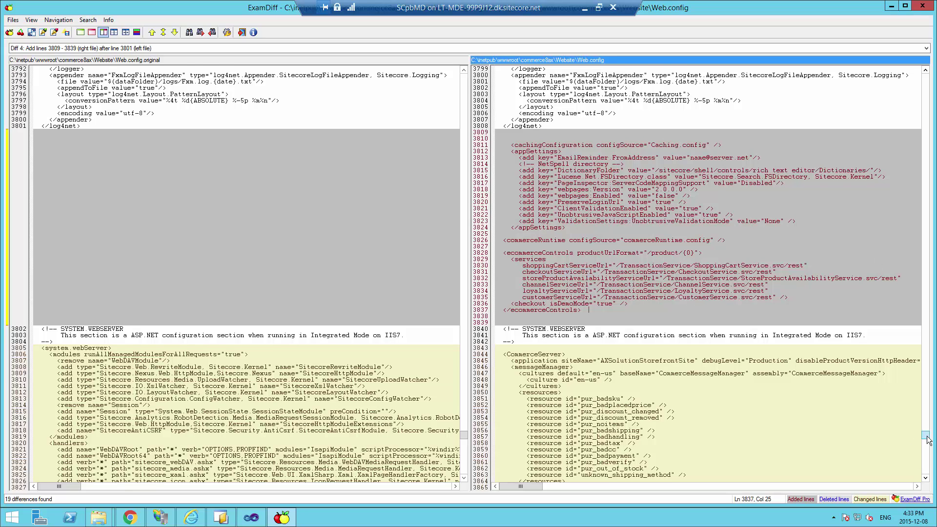
pyautogui.moveTo(925, 436); pyautogui.dragTo(925, 77)
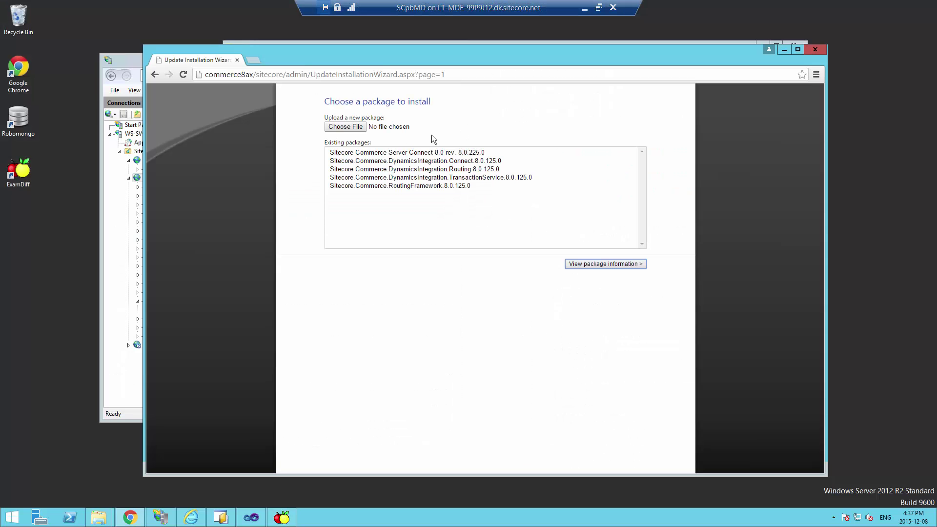
# Upload Sitecore.Reference.Storefront.Common.8.0.130.0.update from the SCpbMD Packages folder
pyautogui.click(350, 127)
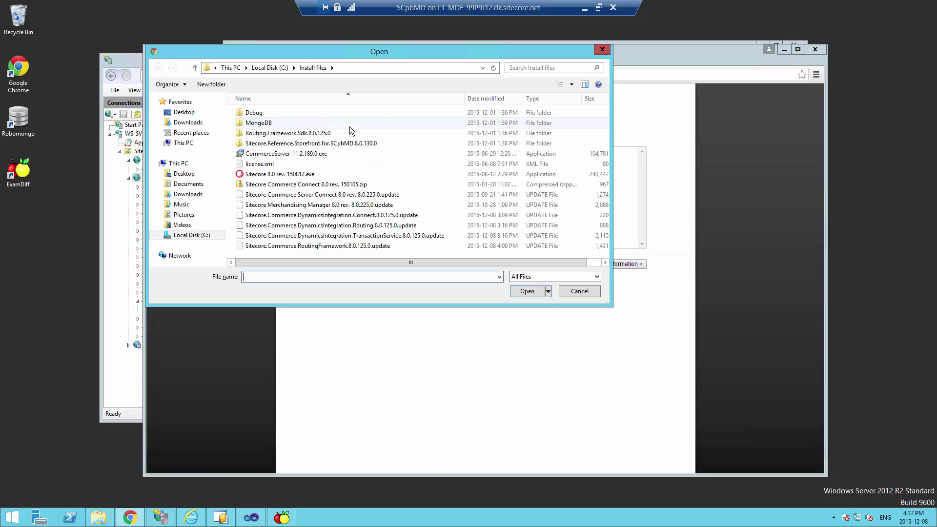
pyautogui.doubleClick(348, 143)
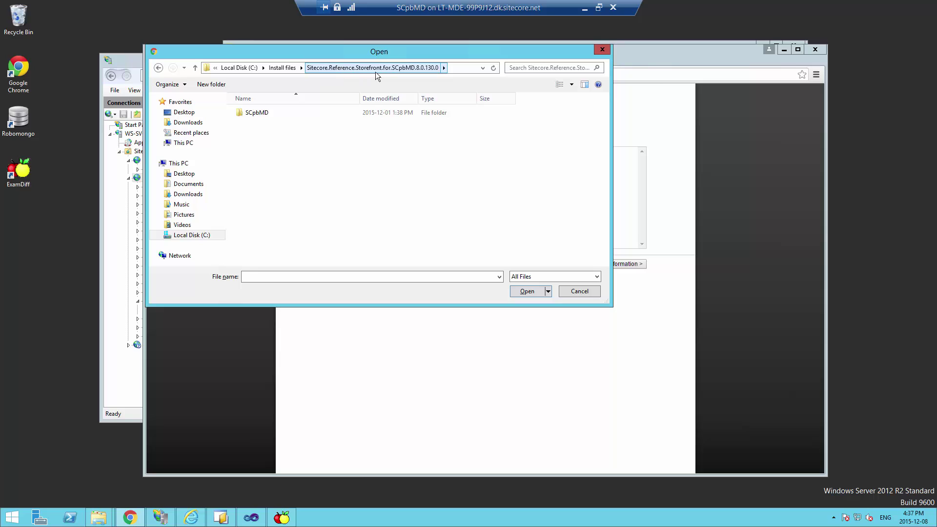
pyautogui.doubleClick(256, 113)
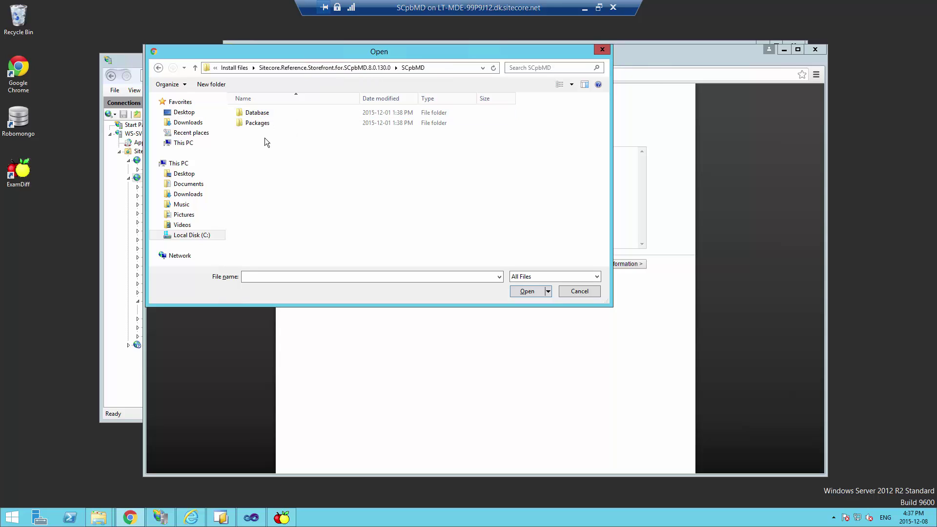
pyautogui.doubleClick(263, 123)
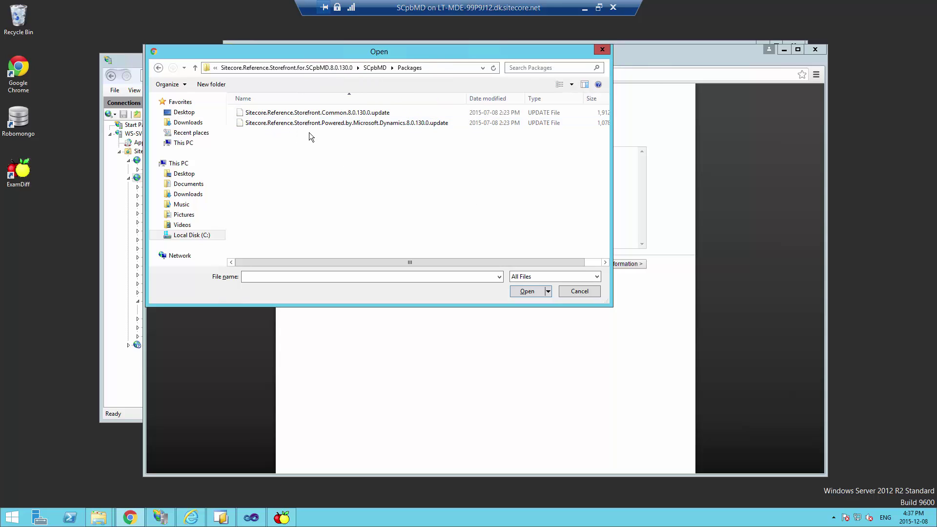
pyautogui.click(285, 113)
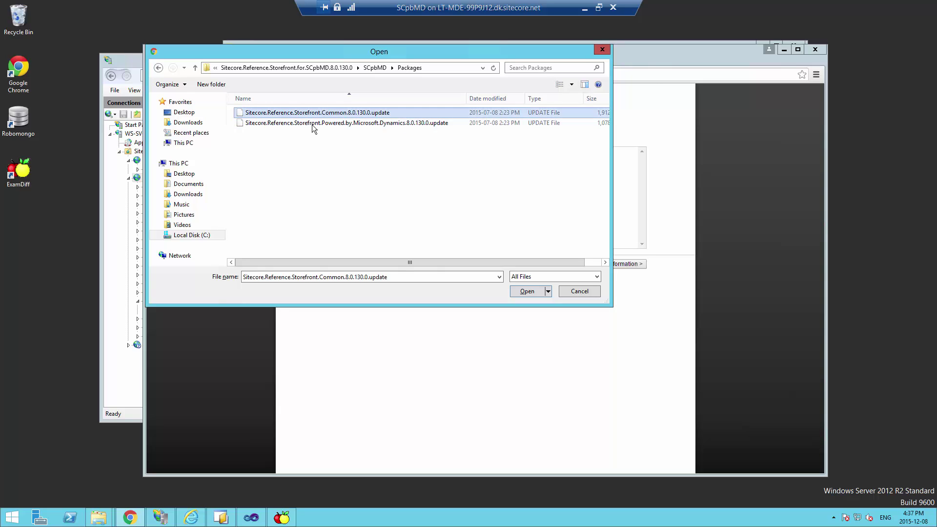
pyautogui.click(312, 126)
pyautogui.click(306, 113)
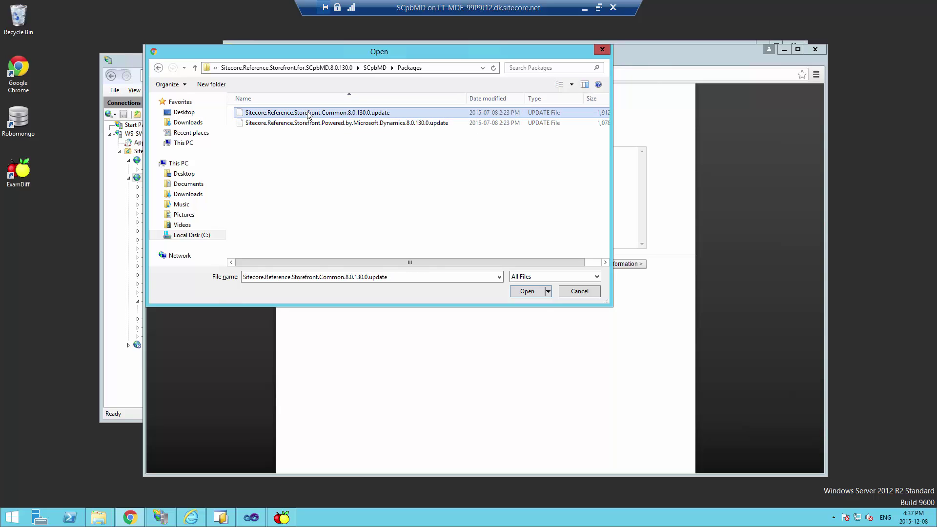
pyautogui.click(533, 292)
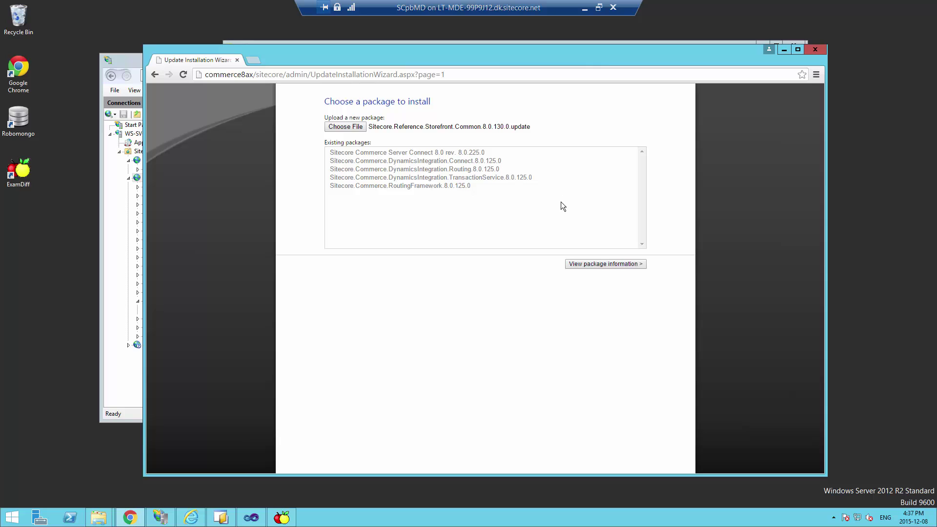
# Install the Common package, review its result (1109 actions, 45 collisions), and return to package choice
pyautogui.click(607, 265)
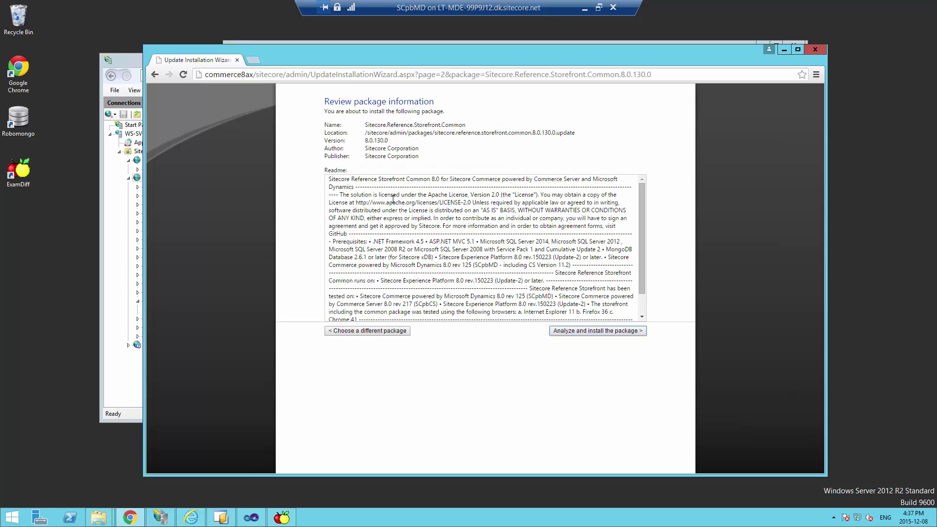
pyautogui.scroll(-1, 644, 293)
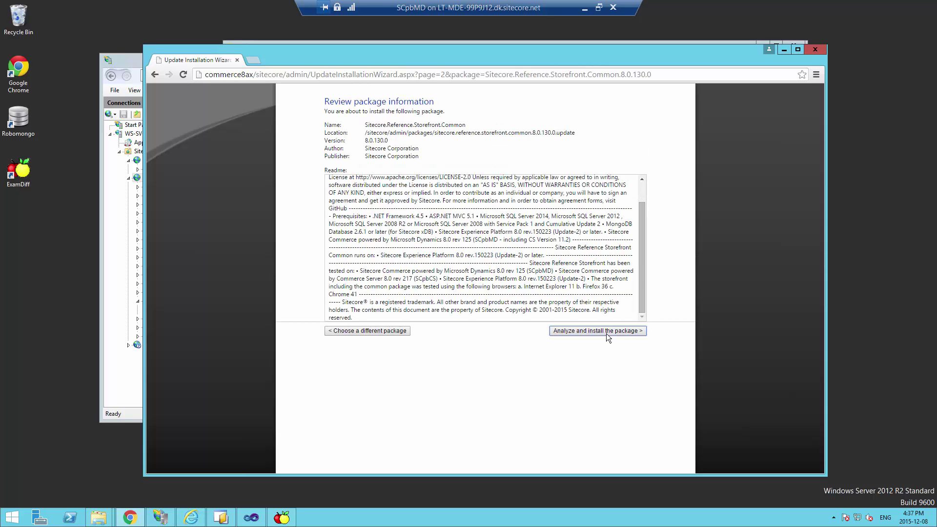
pyautogui.click(608, 336)
pyautogui.click(363, 196)
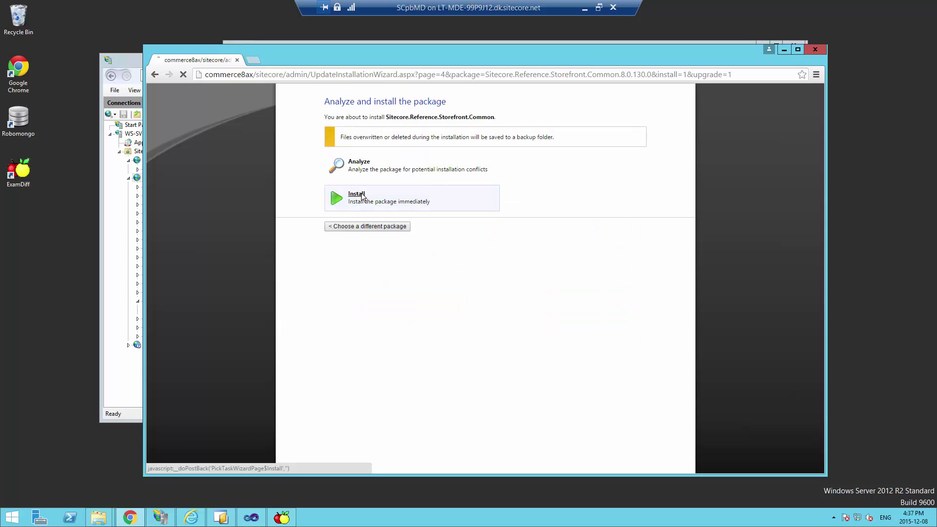
pyautogui.click(354, 159)
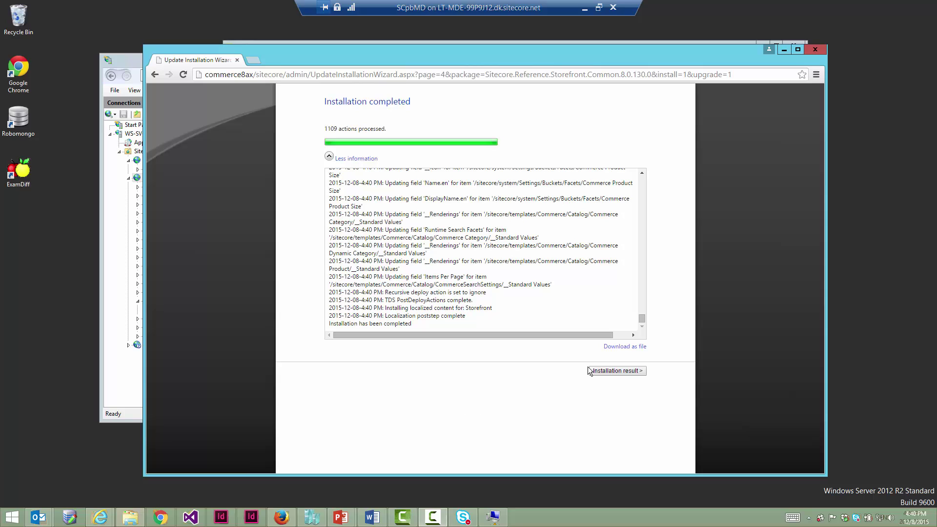
pyautogui.click(633, 372)
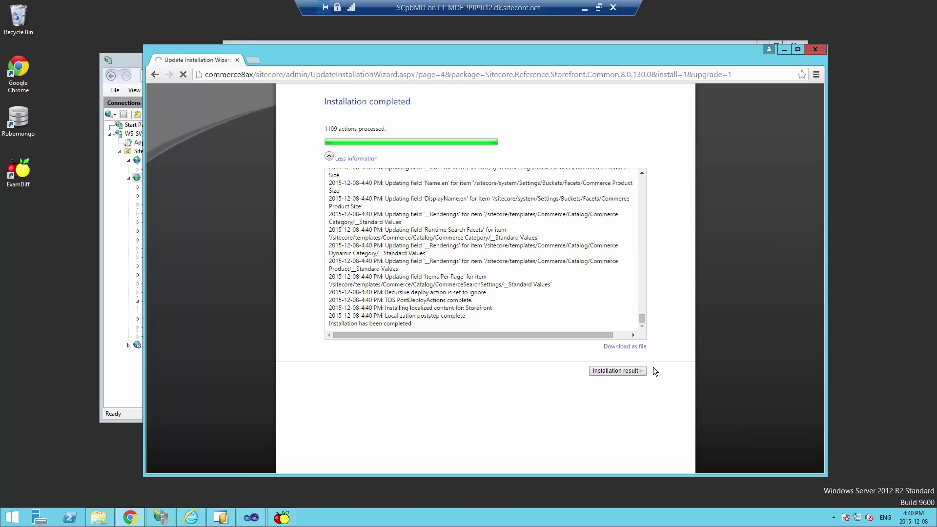
pyautogui.click(623, 372)
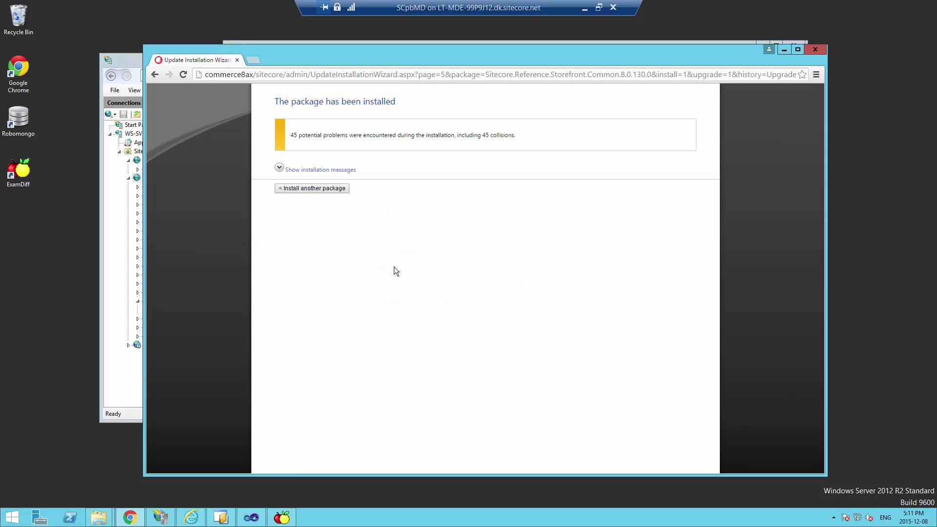
pyautogui.click(313, 189)
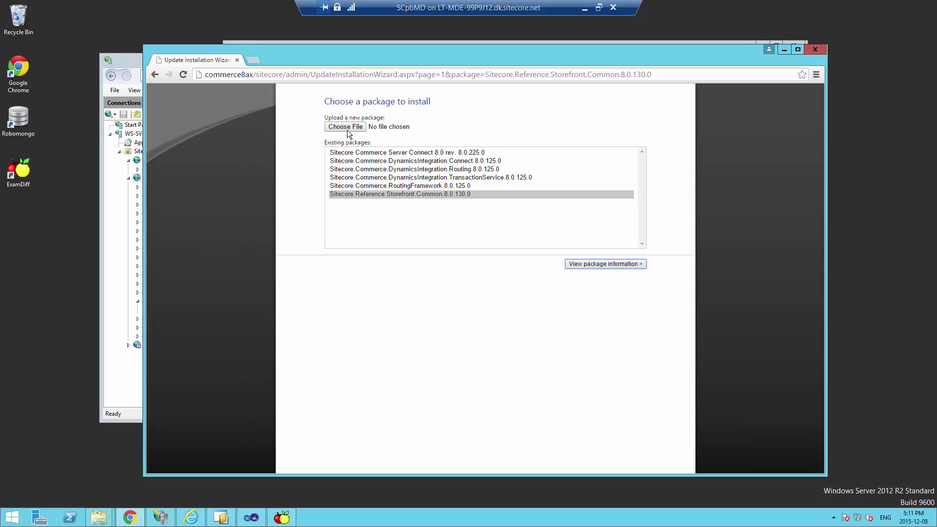
# Upload and install Sitecore.Reference.Storefront.Powered.by.Microsoft.Dynamics.8.0.130.0, then view its 13-collision result
pyautogui.click(349, 128)
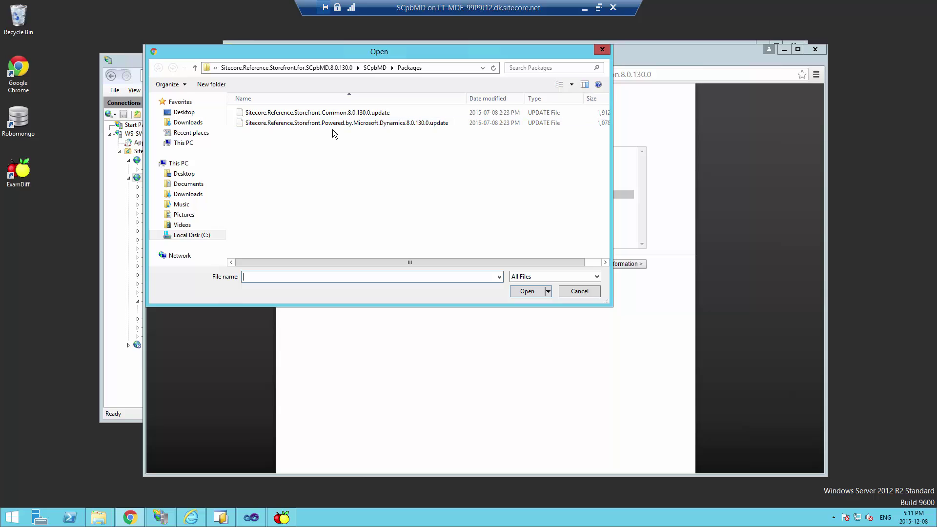
pyautogui.click(333, 124)
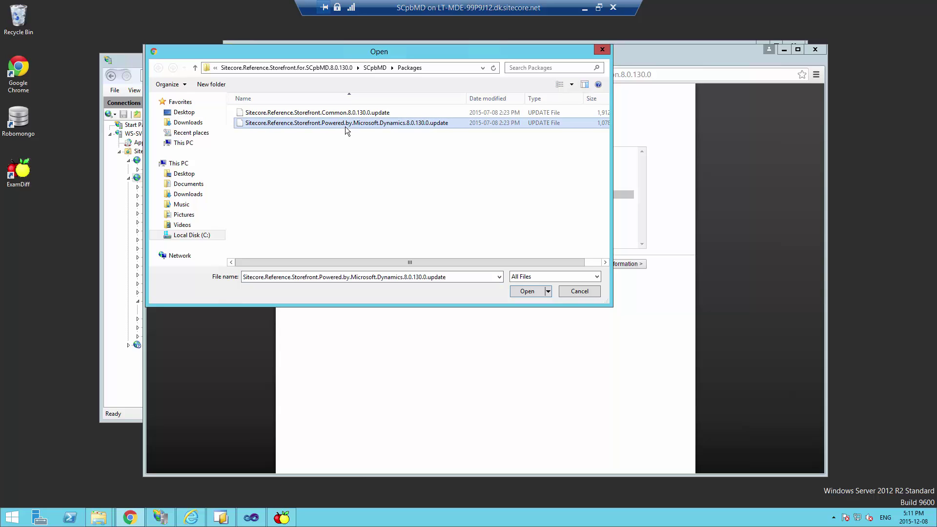
pyautogui.click(525, 291)
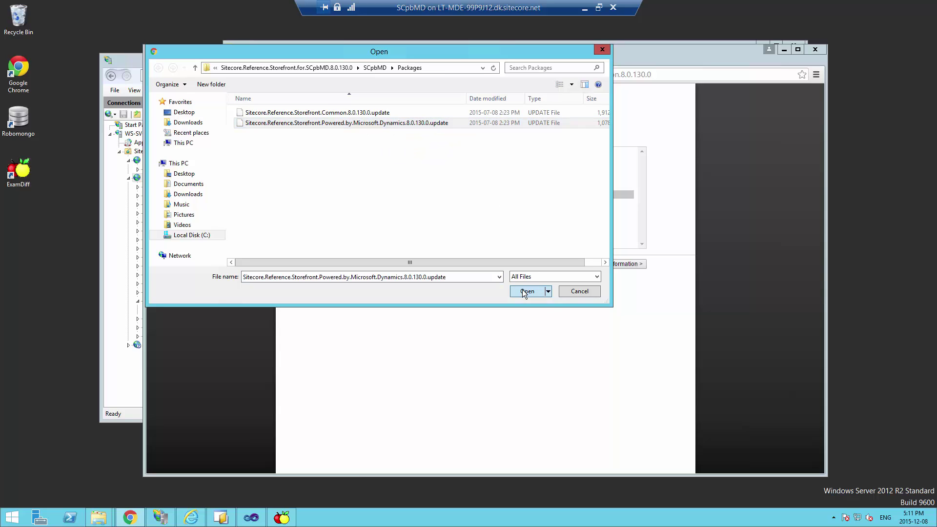
pyautogui.click(602, 264)
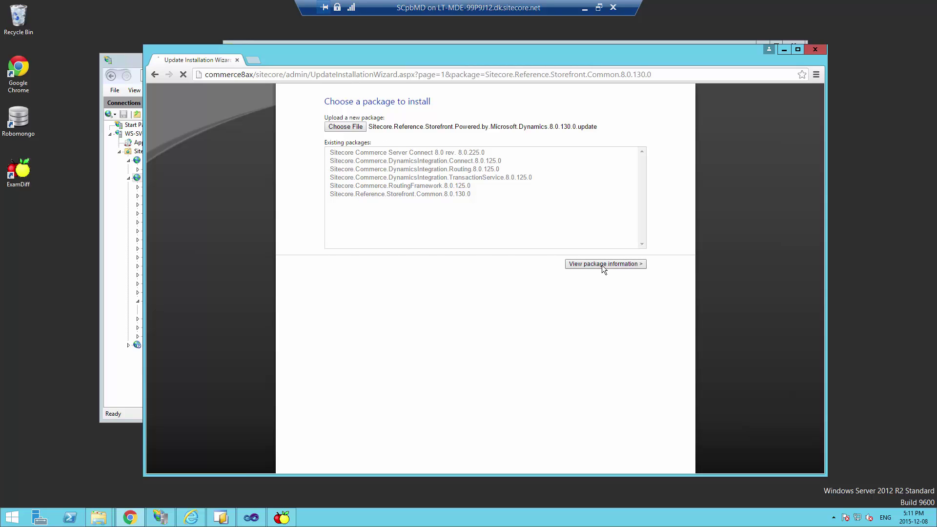
pyautogui.click(596, 328)
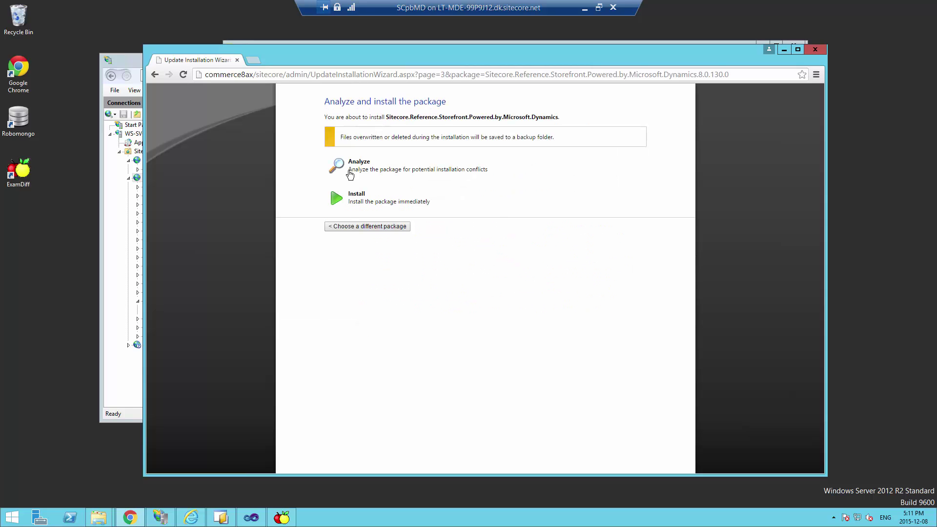
pyautogui.click(359, 196)
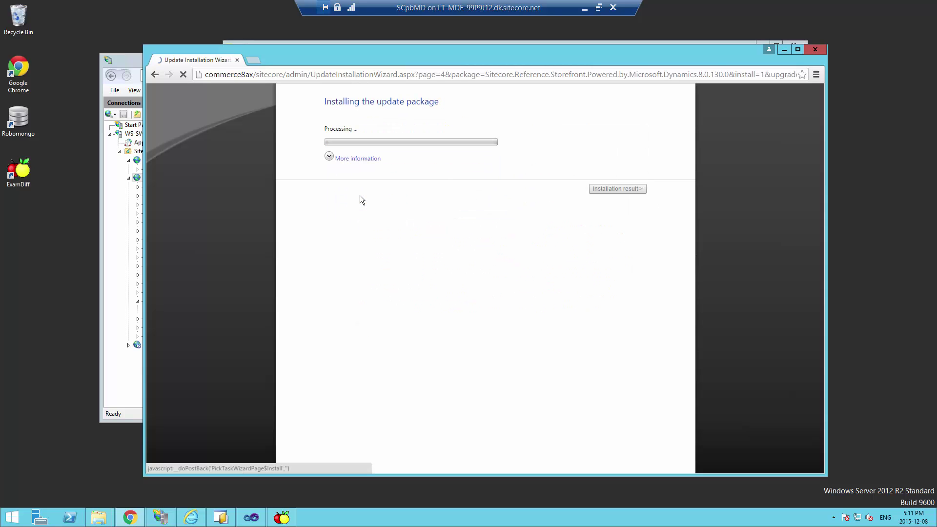
pyautogui.click(355, 160)
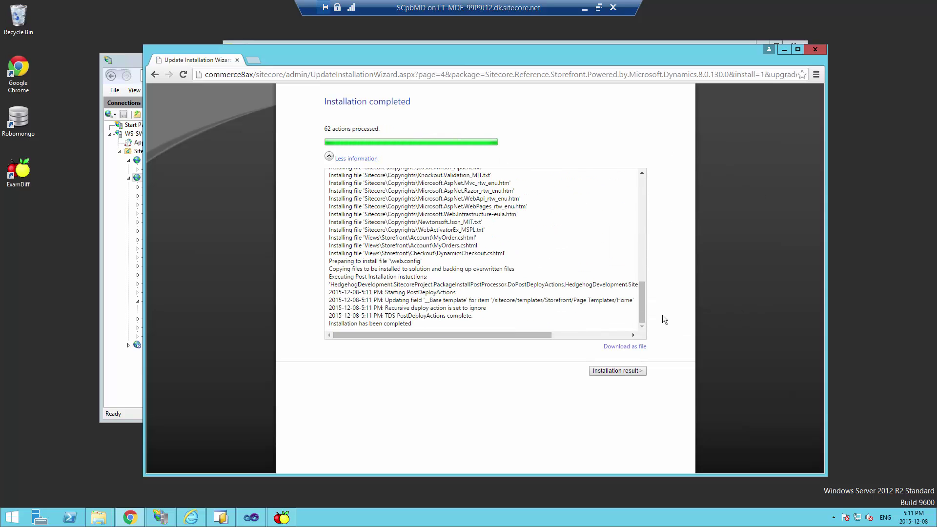
pyautogui.click(619, 371)
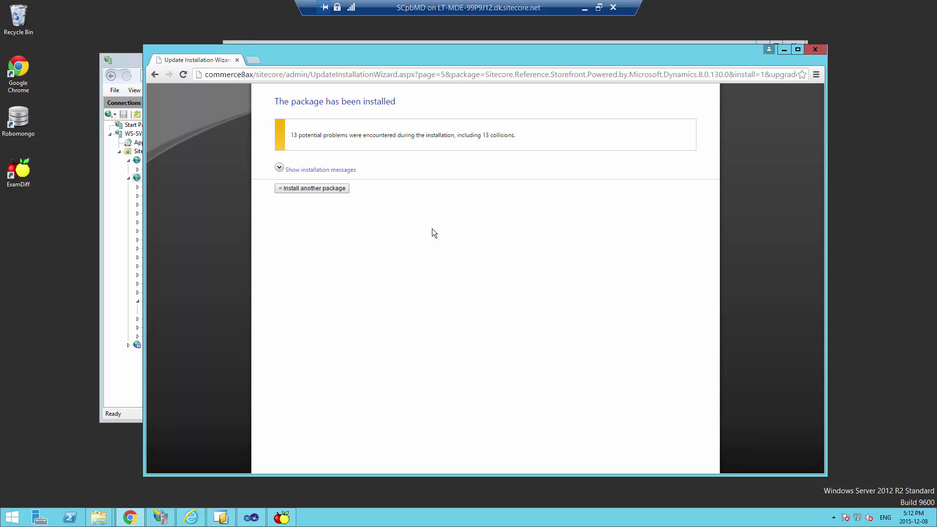
# Look over the added configSections entries at the top of Web.config, then close ExamDiff
pyautogui.click(282, 517)
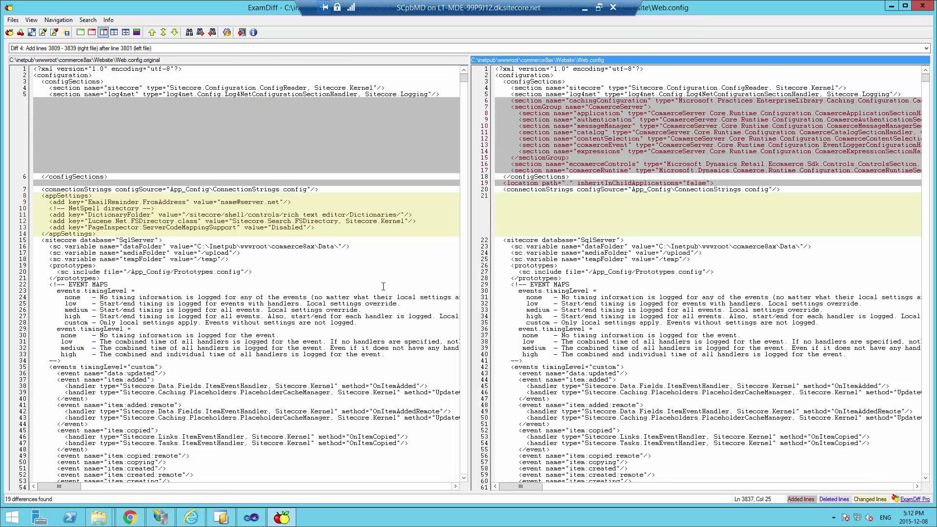
pyautogui.click(612, 132)
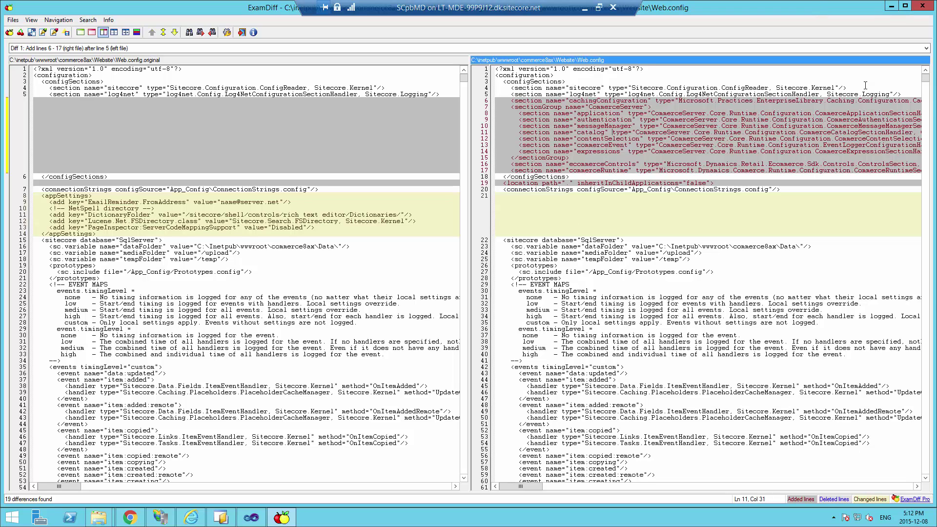
pyautogui.moveTo(928, 83)
pyautogui.mouseDown()
pyautogui.moveTo(929, 112)
pyautogui.moveTo(929, 84)
pyautogui.mouseUp()
pyautogui.click(922, 5)
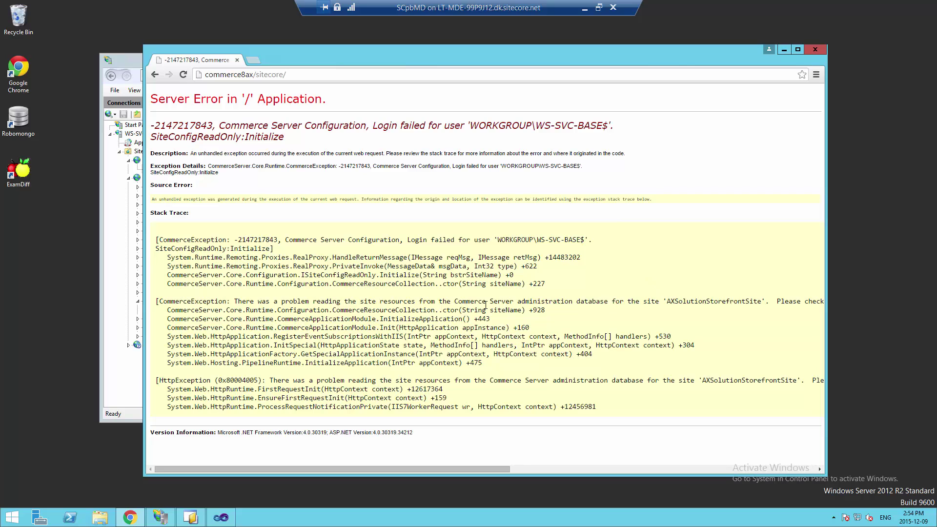
pyautogui.doubleClick(700, 301)
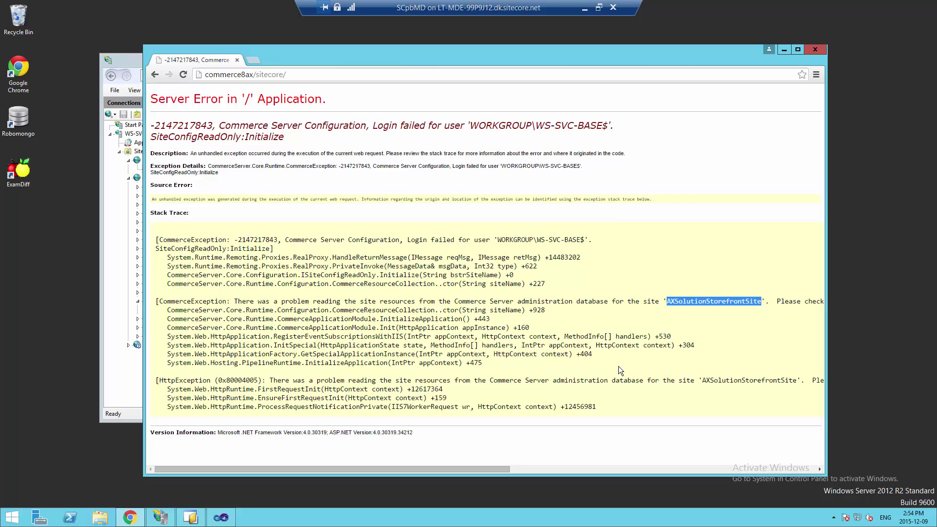
pyautogui.moveTo(469, 126); pyautogui.dragTo(607, 124)
pyautogui.click(475, 124)
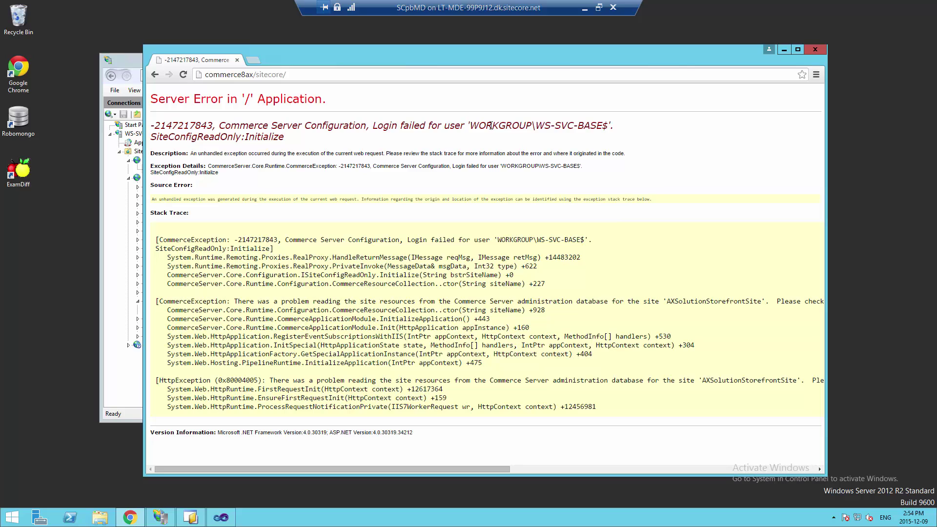
pyautogui.doubleClick(502, 125)
pyautogui.click(567, 116)
pyautogui.moveTo(536, 125); pyautogui.dragTo(469, 125)
pyautogui.click(608, 128)
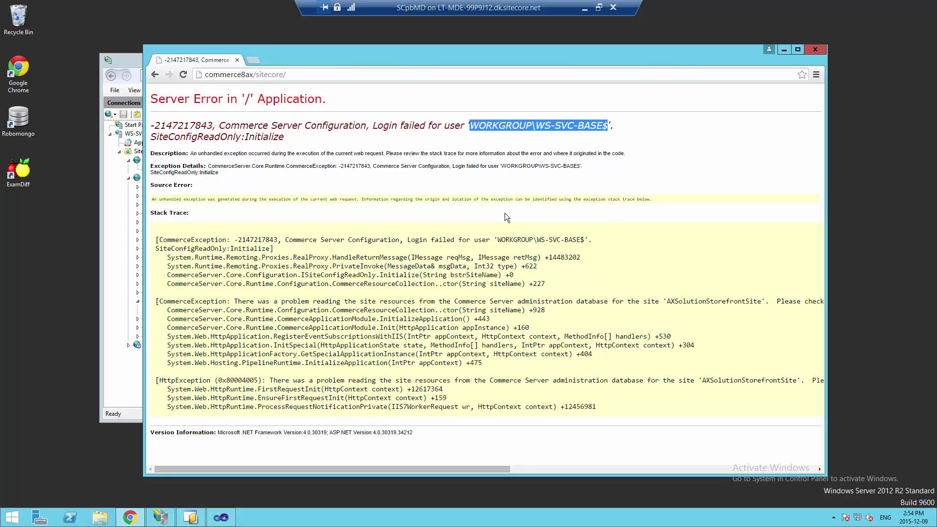
pyautogui.doubleClick(697, 302)
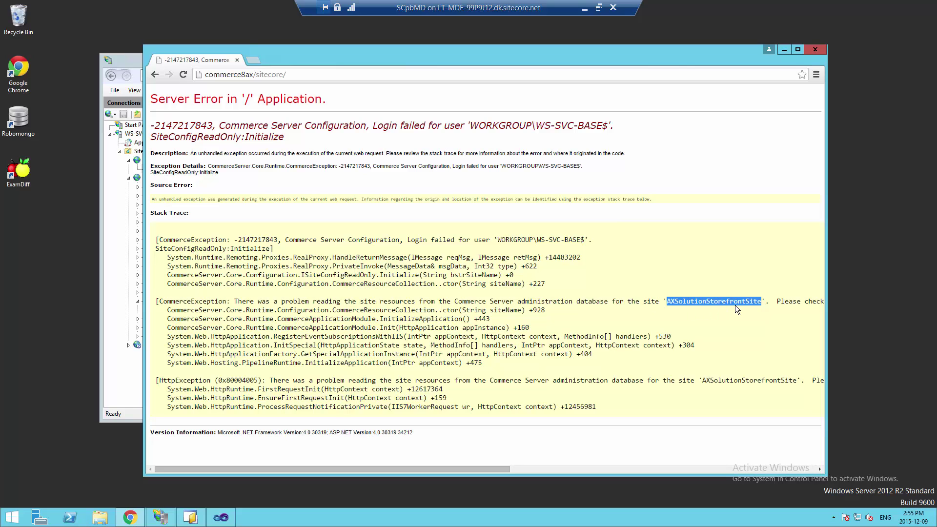
pyautogui.click(122, 61)
# Open commerce8axAppPool's Advanced Settings and switch its Identity to a custom account
pyautogui.click(160, 142)
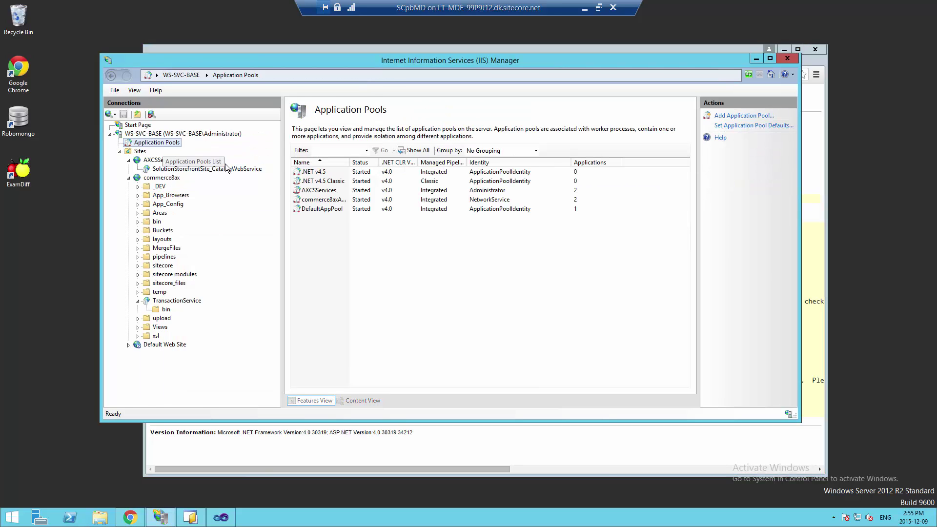
pyautogui.click(362, 200)
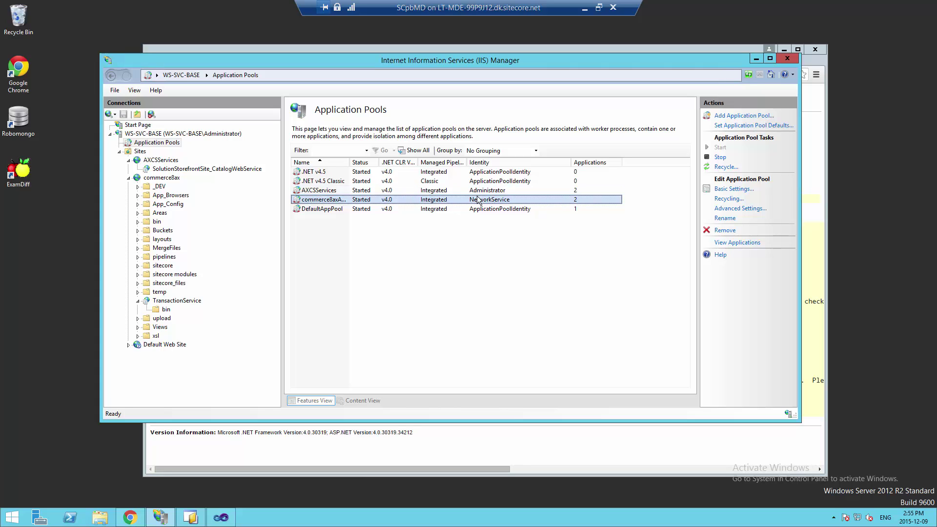
pyautogui.rightClick(502, 202)
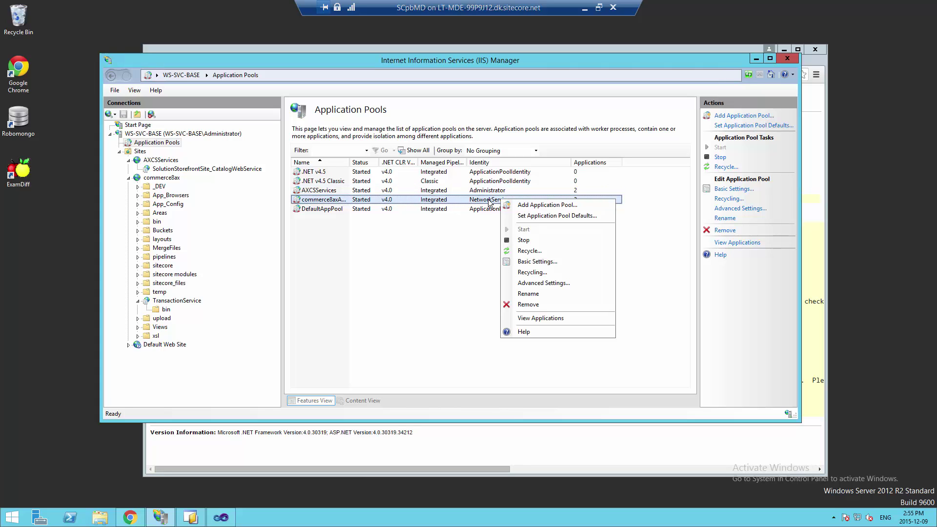
pyautogui.click(533, 283)
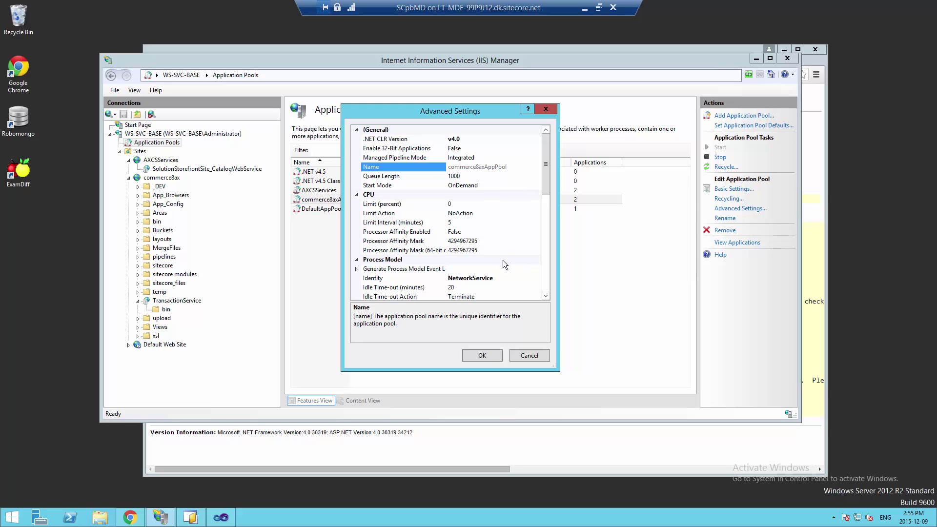
pyautogui.click(532, 277)
pyautogui.click(537, 277)
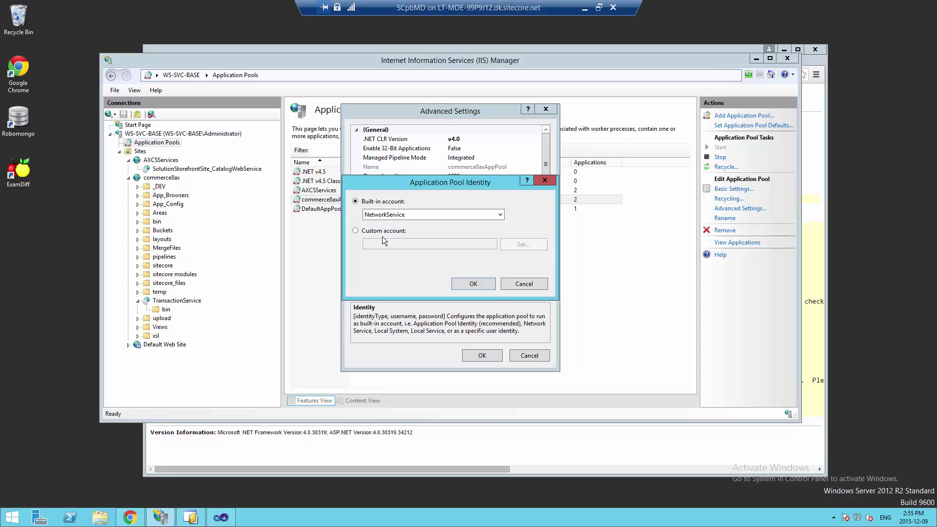
pyautogui.click(384, 231)
pyautogui.click(523, 244)
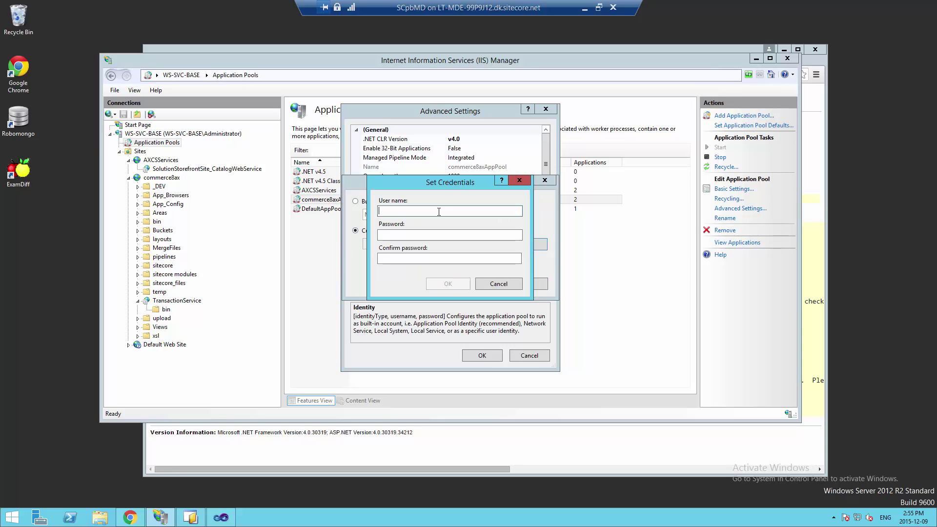
# Set the pool identity to Administrator with its password, apply, and return to the browser
pyautogui.write('Administrator')
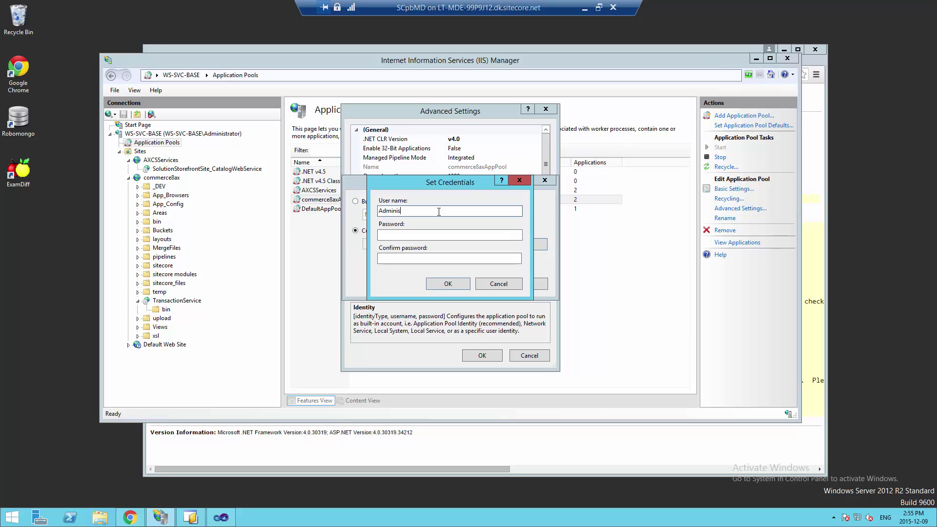
pyautogui.press('Tab')
pyautogui.write('••')
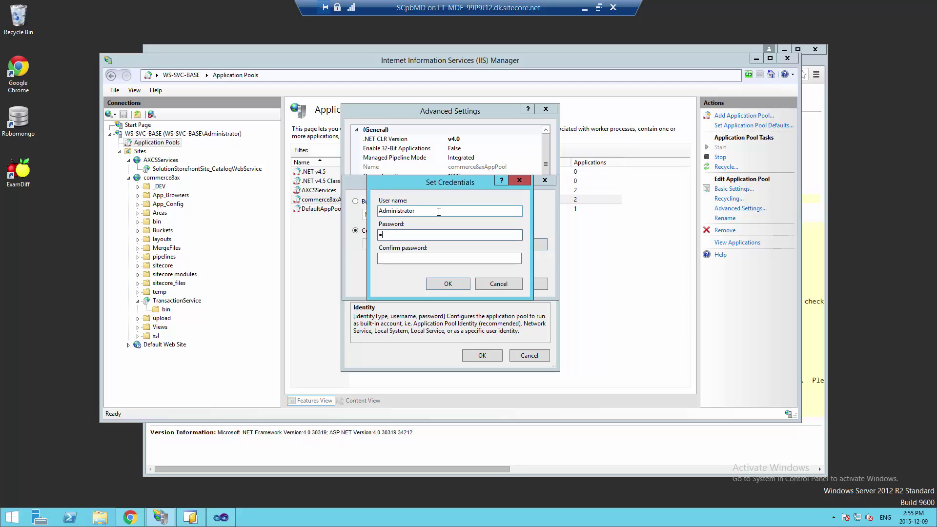
pyautogui.write('••••••')
pyautogui.press('Tab')
pyautogui.write('••••••••')
pyautogui.click(454, 282)
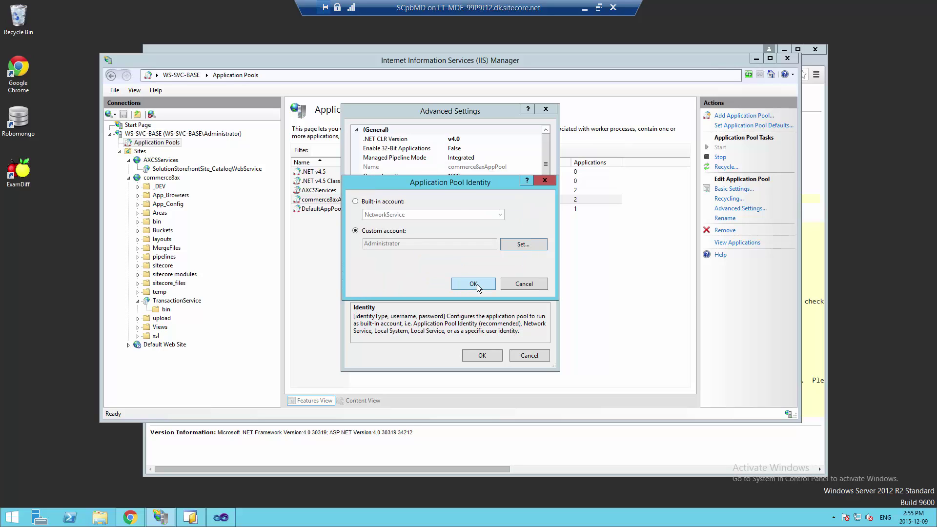
pyautogui.click(476, 285)
pyautogui.click(471, 356)
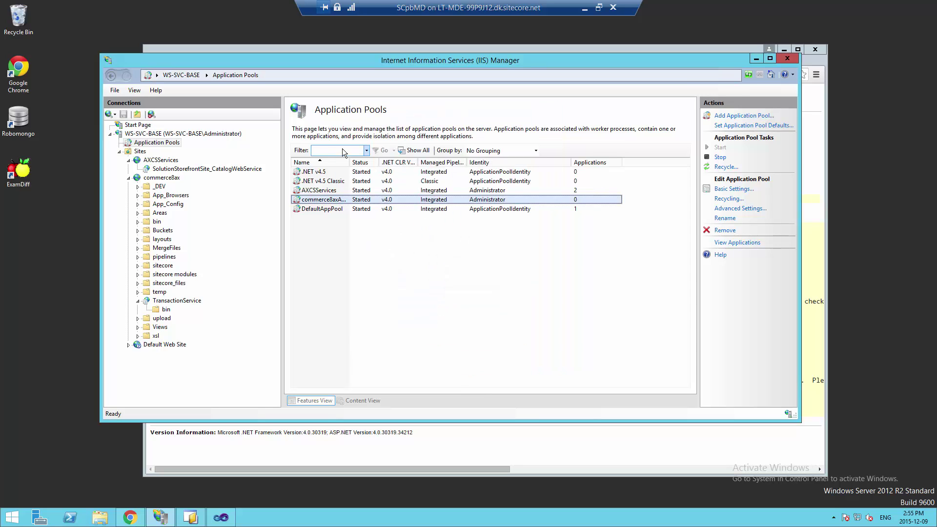
pyautogui.click(273, 46)
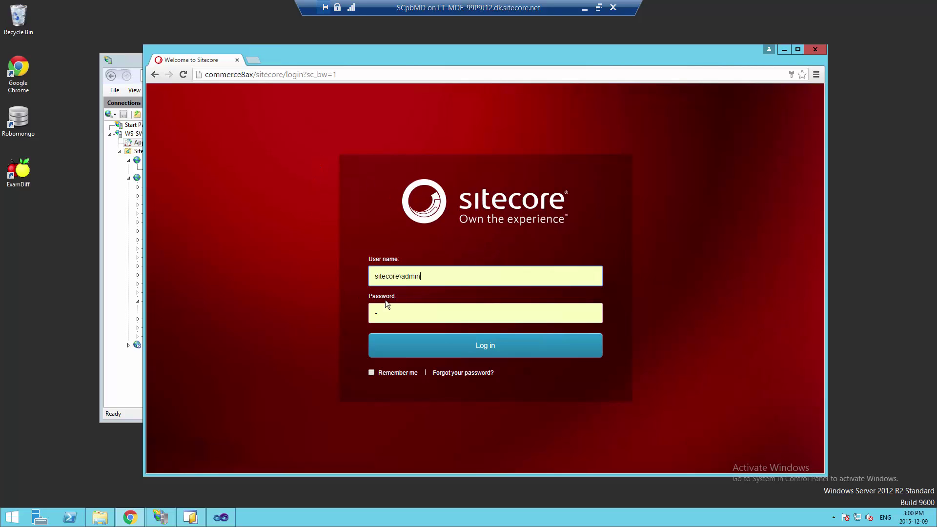
# Log in to Sitecore and open the Content Editor from the Launchpad
pyautogui.click(466, 345)
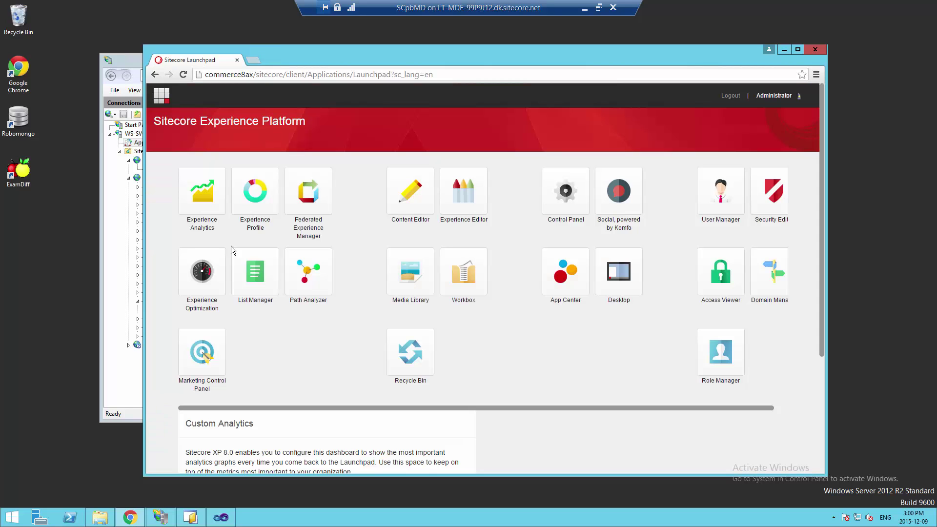
pyautogui.click(403, 190)
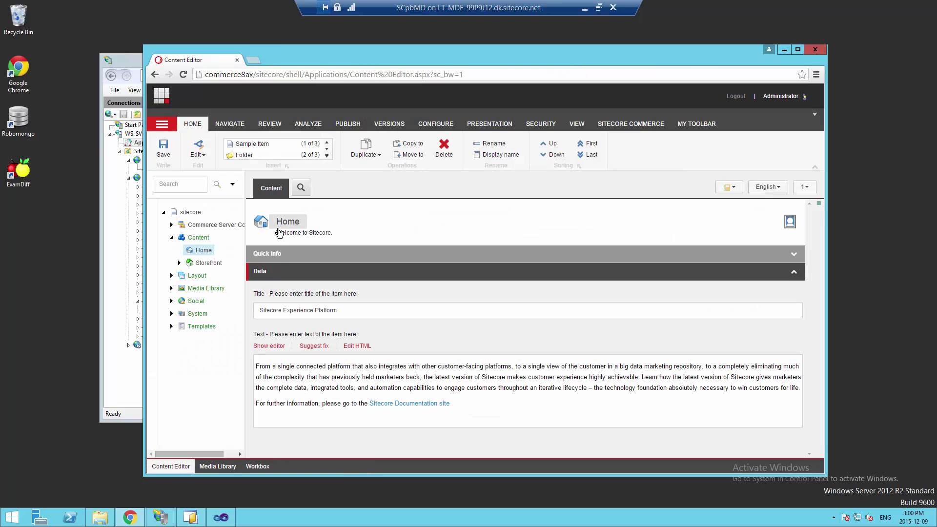
# Expand Commerce Server Connect, Dynamics Routing Extensions > Commerce Endpoints and Commerce Synchronization, then open Endpoint_FileSystem_Sample
pyautogui.moveTo(246, 236); pyautogui.dragTo(315, 234)
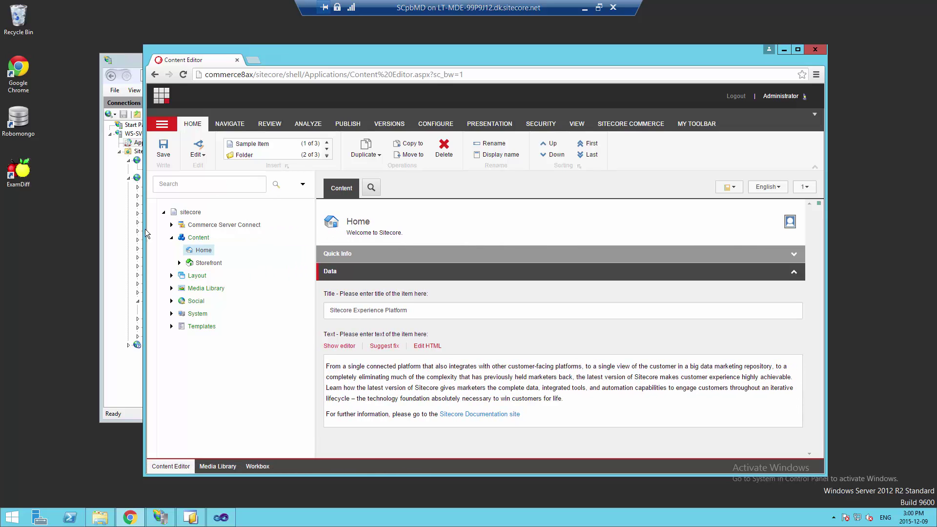
pyautogui.click(171, 225)
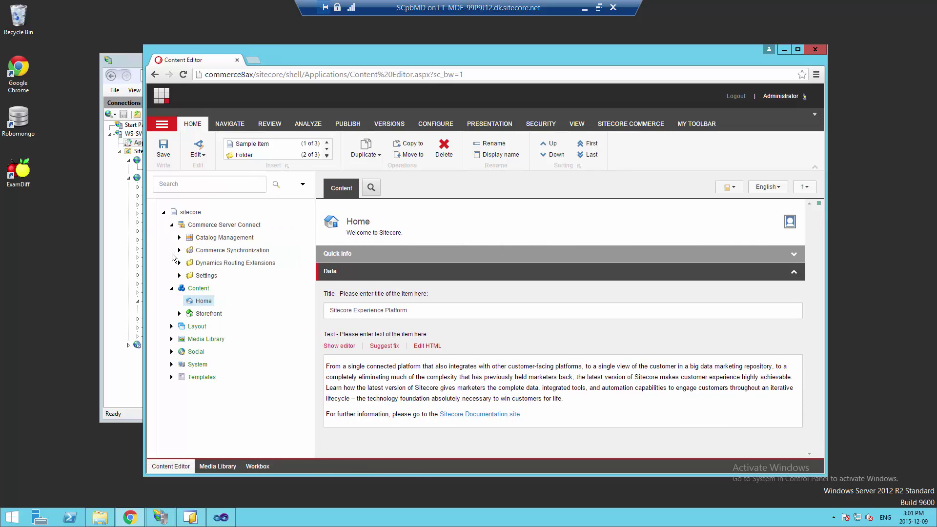
pyautogui.click(179, 263)
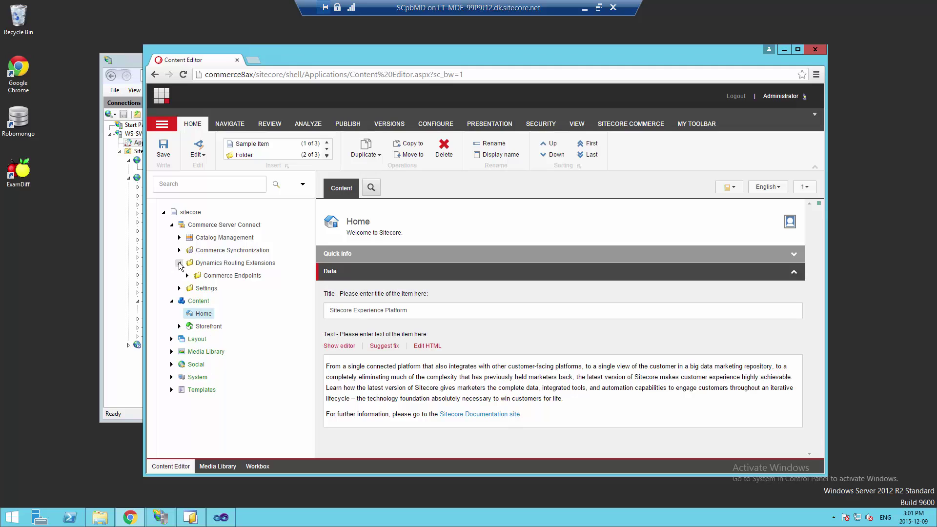
pyautogui.click(188, 276)
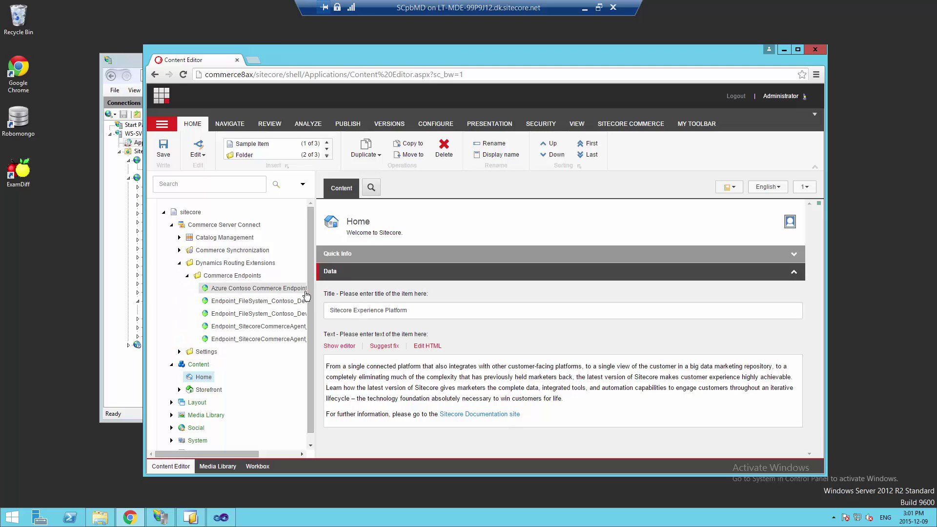
pyautogui.moveTo(316, 291); pyautogui.dragTo(393, 276)
pyautogui.click(179, 250)
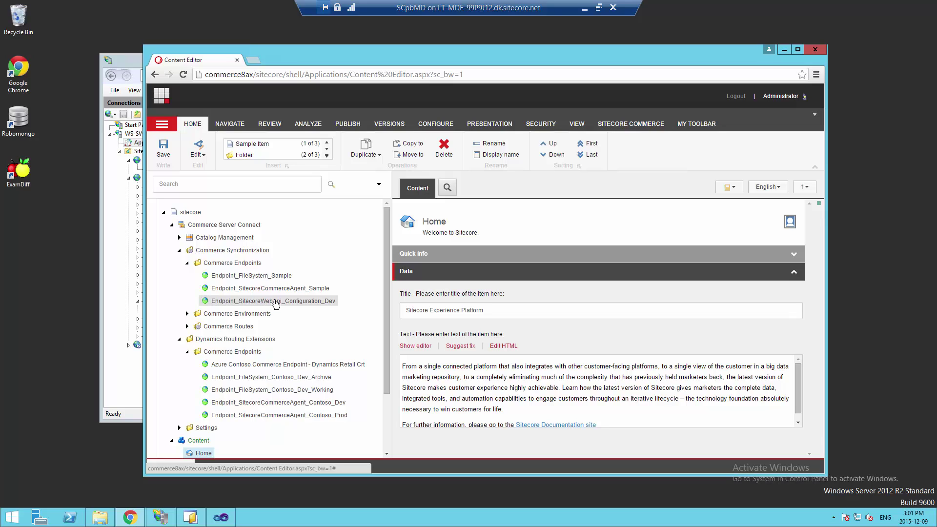
pyautogui.click(264, 276)
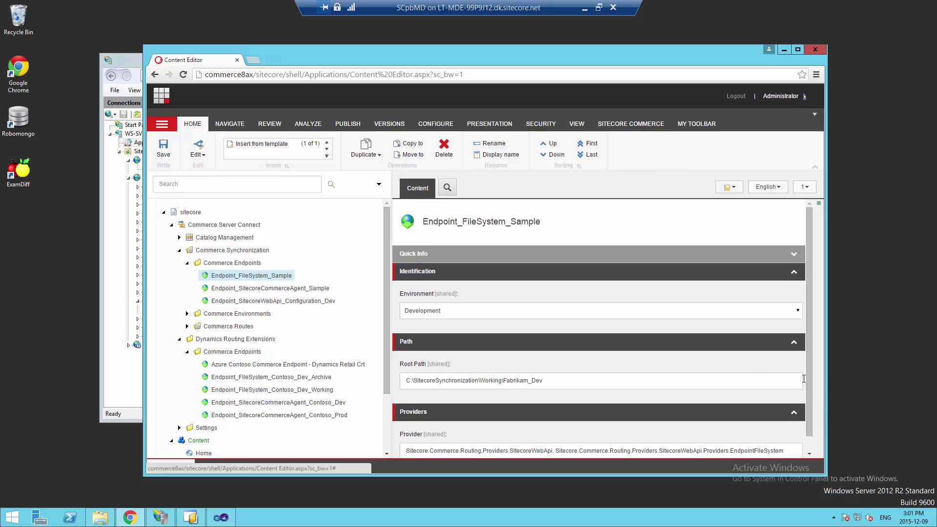
# Expand Commerce Environments > Commerce Routes > Route Requests, open Contoso Commerce Route Request, and expand Route_SyncSitecoreCommerceChannel
pyautogui.moveTo(809, 385); pyautogui.dragTo(809, 318)
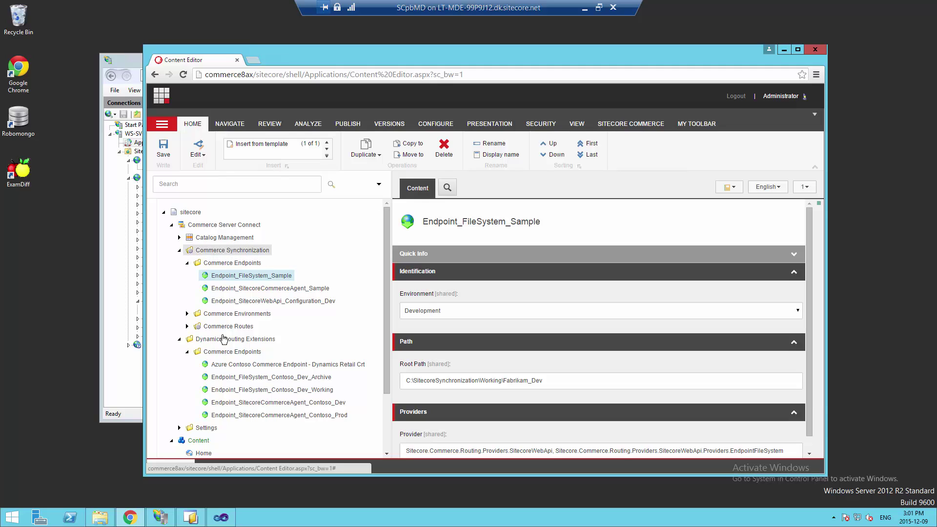
pyautogui.click(187, 313)
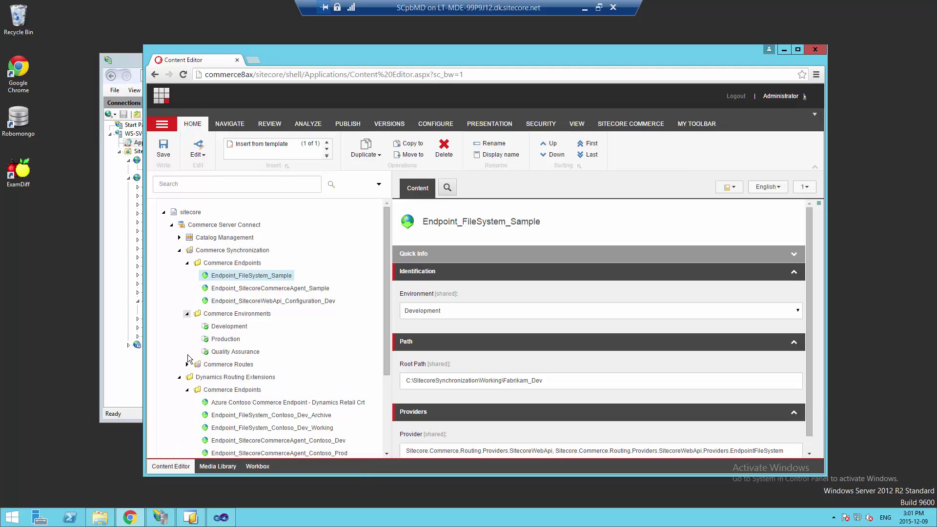
pyautogui.click(187, 364)
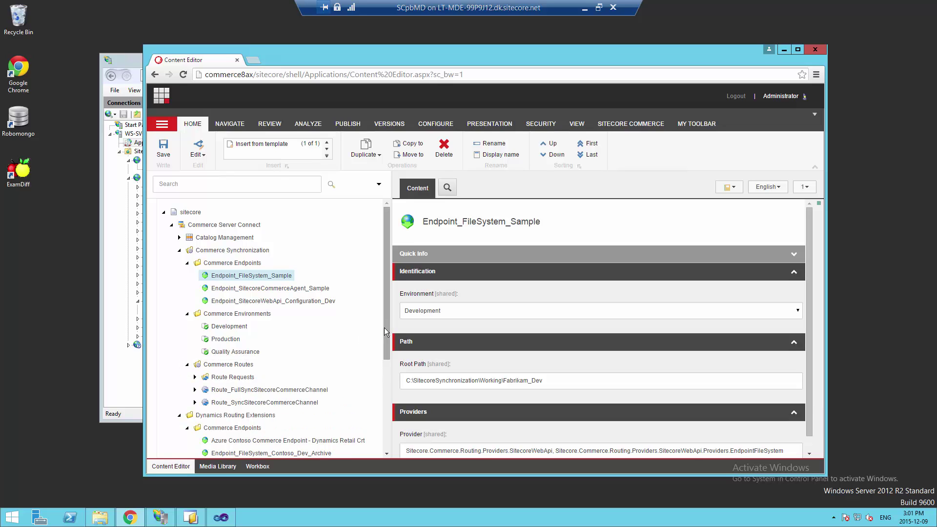
pyautogui.moveTo(384, 327); pyautogui.dragTo(391, 391)
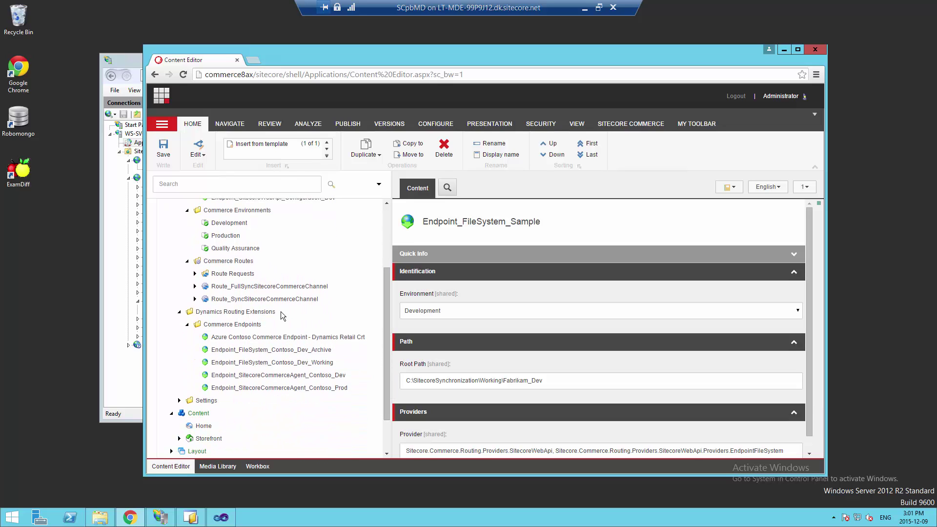
pyautogui.click(195, 273)
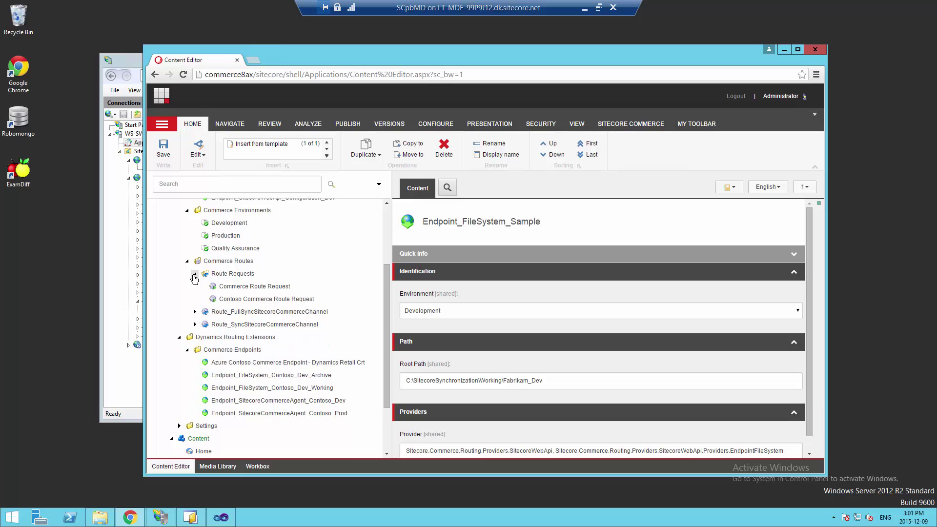
pyautogui.click(226, 301)
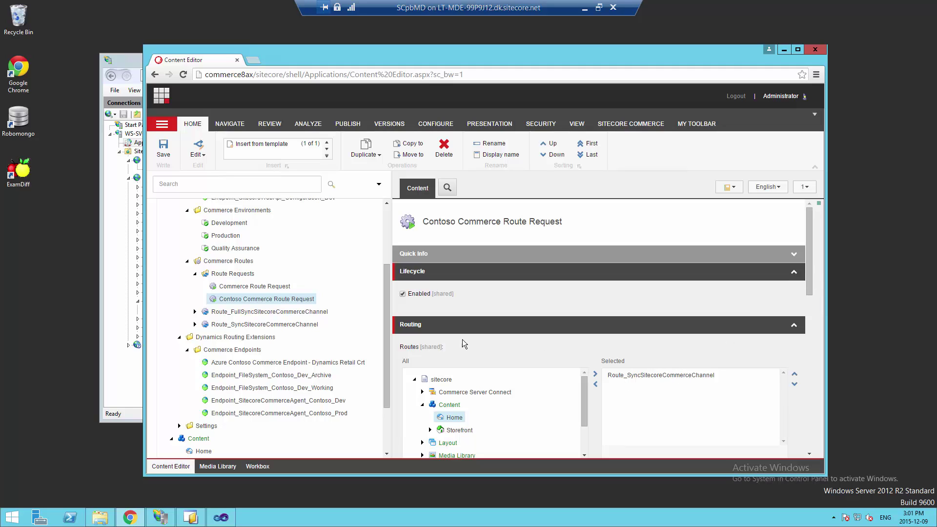
pyautogui.click(194, 325)
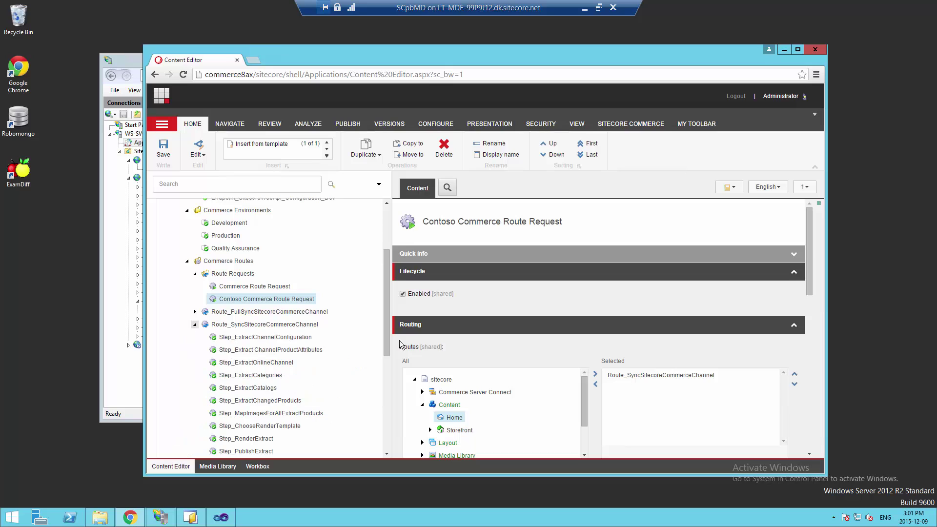
pyautogui.moveTo(386, 346); pyautogui.dragTo(393, 371)
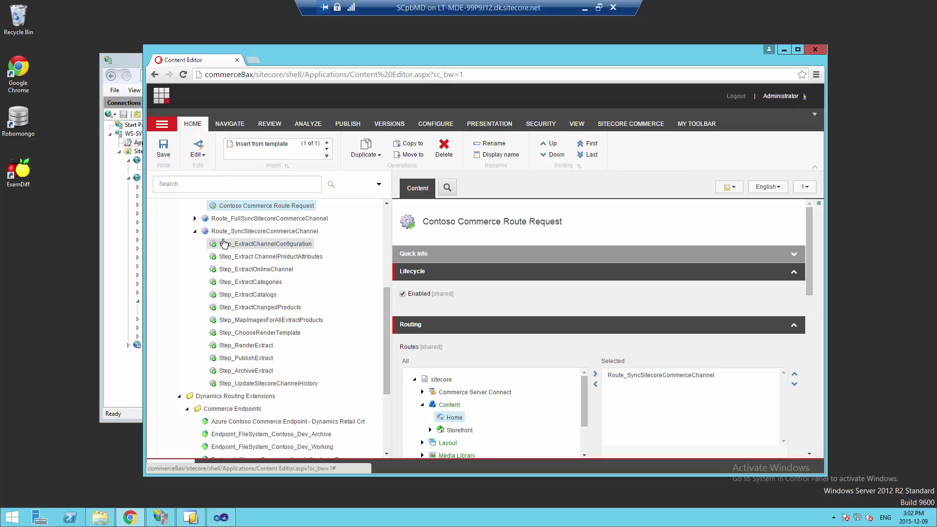
# Open Step_ExtractChannelConfiguration, then Step_ChooseRenderTemplate, and select its Processor Type value
pyautogui.click(298, 244)
pyautogui.moveTo(812, 298); pyautogui.dragTo(737, 414)
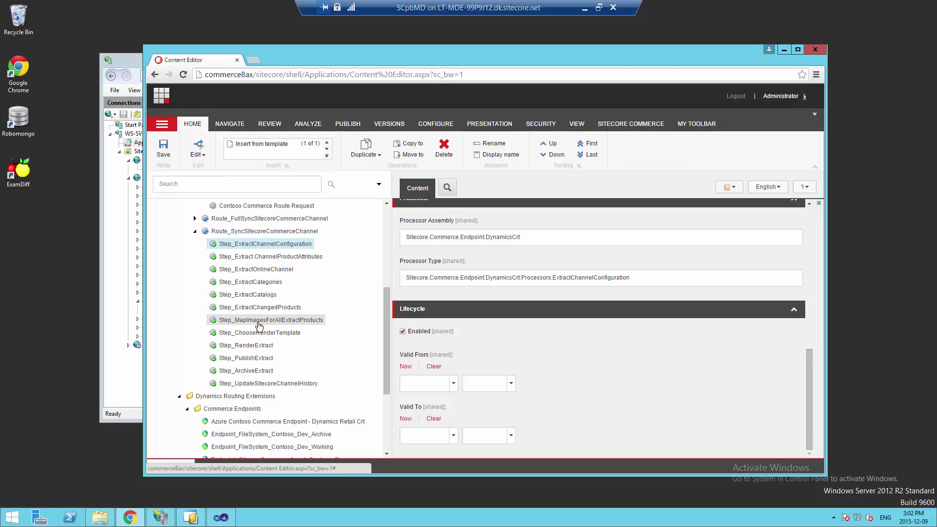
pyautogui.click(271, 335)
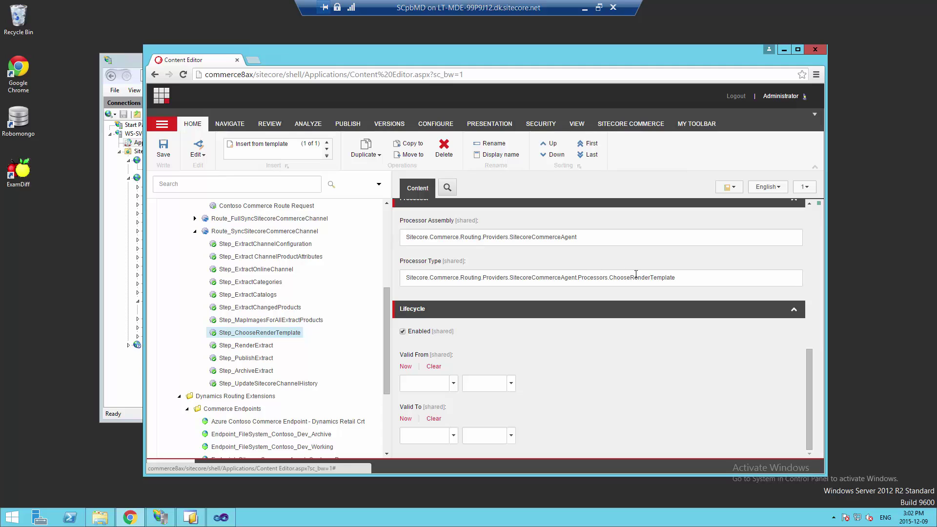
pyautogui.click(676, 277)
pyautogui.moveTo(676, 276); pyautogui.dragTo(388, 279)
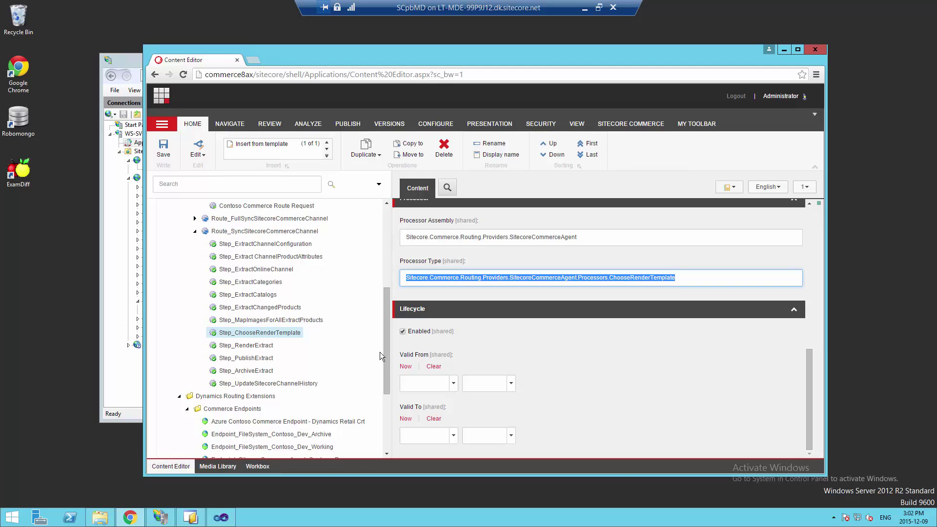
pyautogui.moveTo(388, 355); pyautogui.dragTo(371, 278)
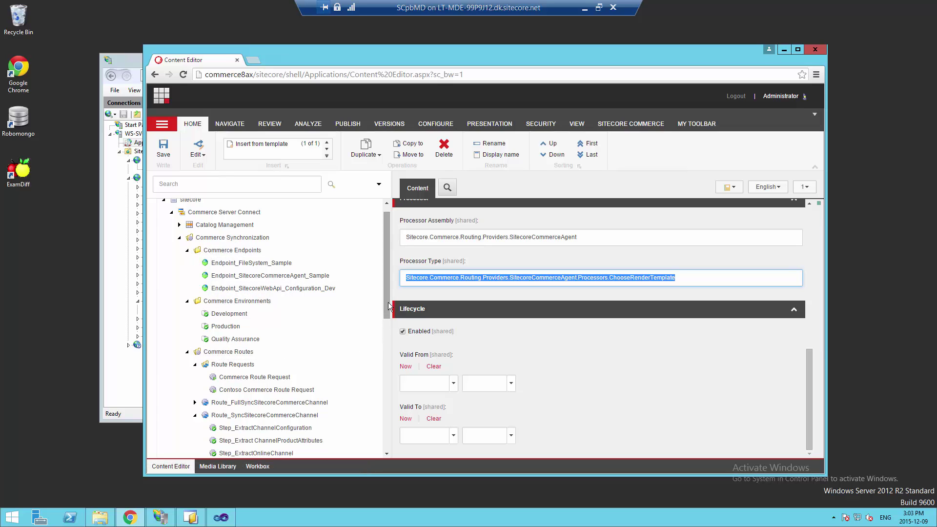
pyautogui.moveTo(387, 299); pyautogui.dragTo(402, 441)
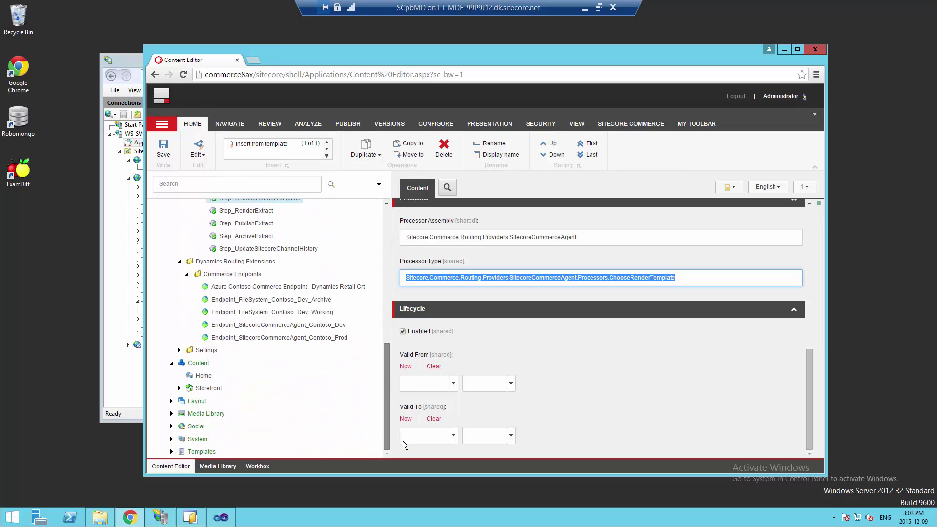
# Expand System > Tasks > Schedules and inspect Commerce Synchronization Schedule's Schedule value, highlighting 127
pyautogui.click(171, 438)
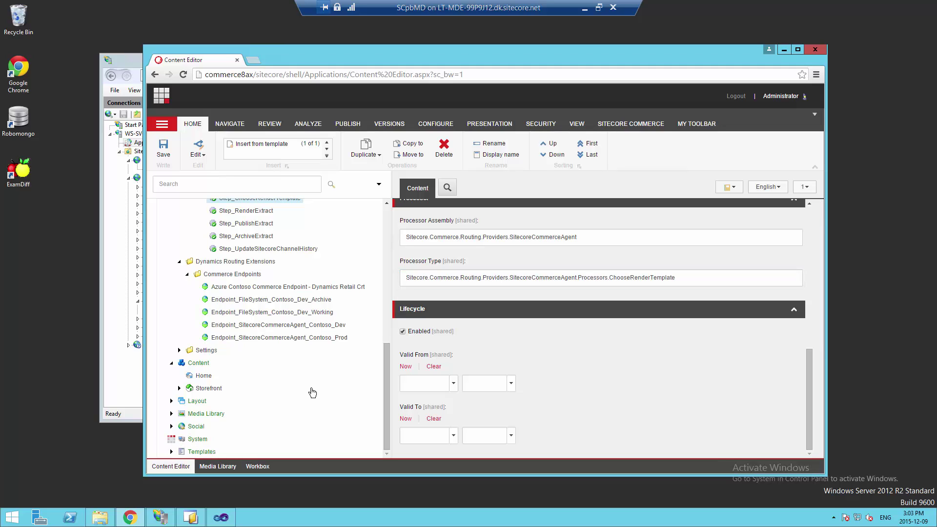
pyautogui.moveTo(386, 355); pyautogui.dragTo(399, 447)
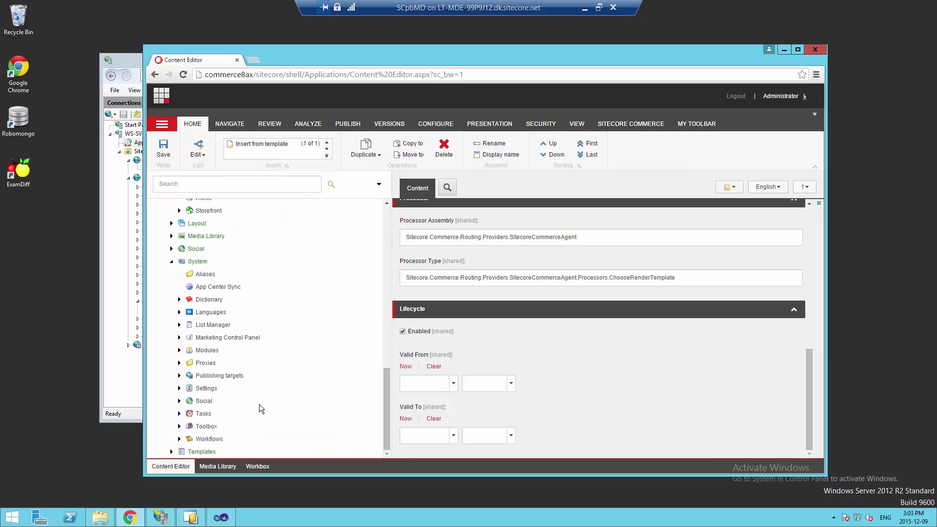
pyautogui.click(179, 413)
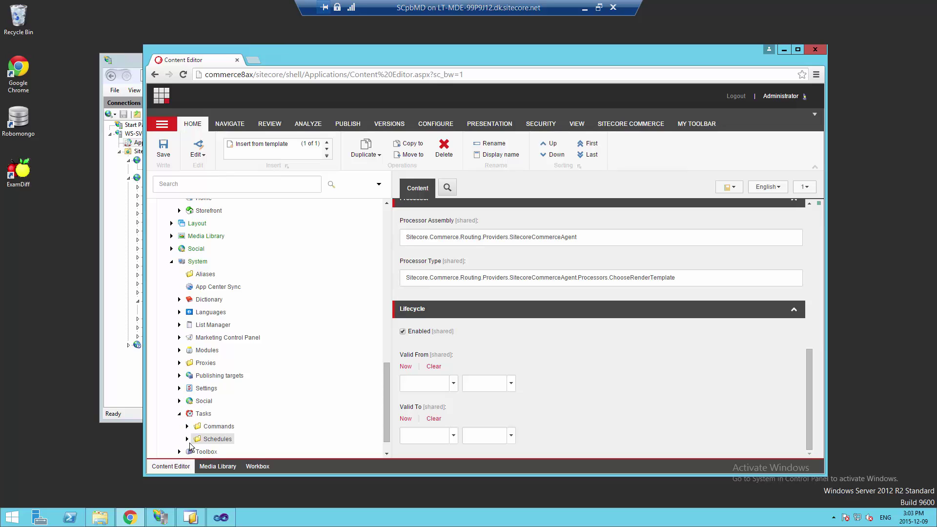
pyautogui.click(187, 438)
pyautogui.moveTo(387, 402); pyautogui.dragTo(379, 444)
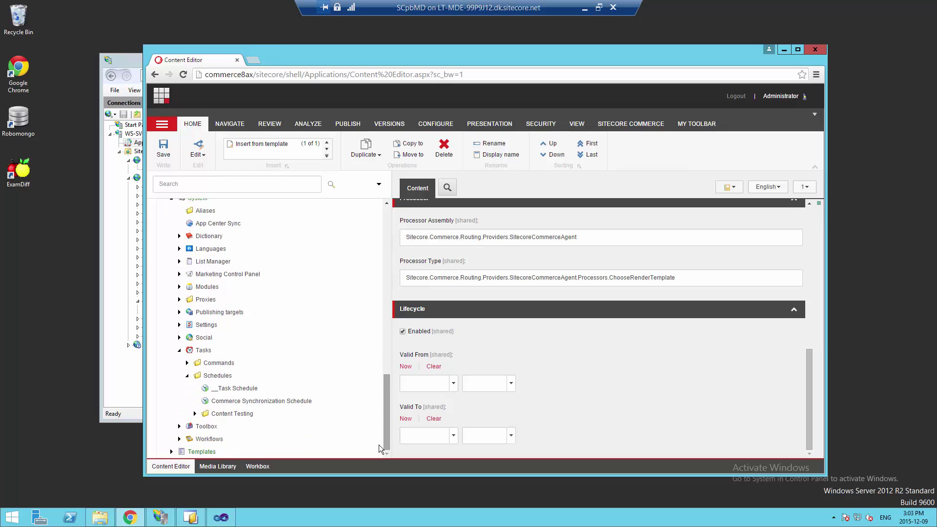
pyautogui.click(232, 406)
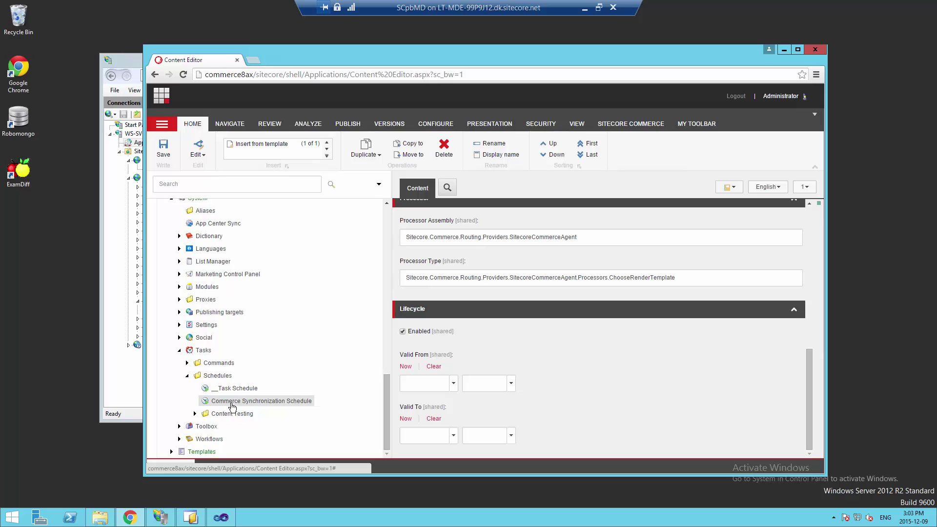
pyautogui.click(470, 322)
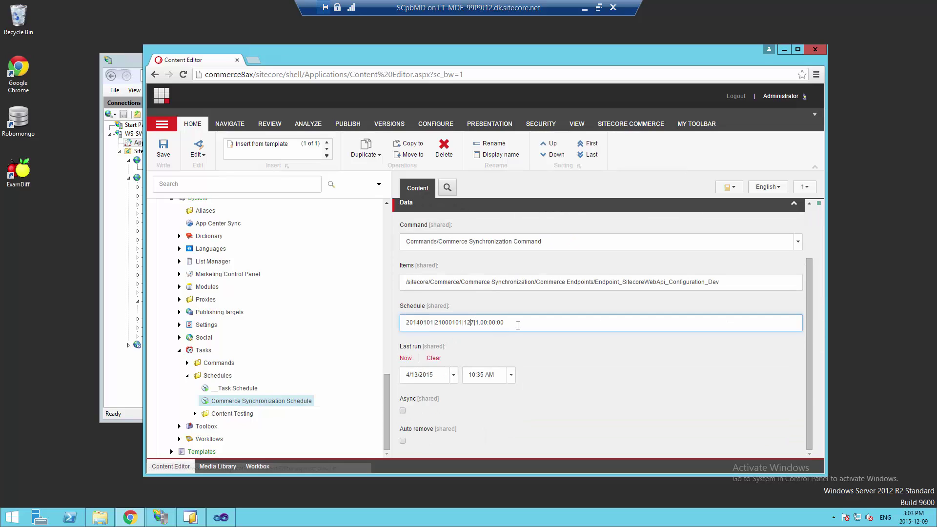
pyautogui.tripleClick(439, 326)
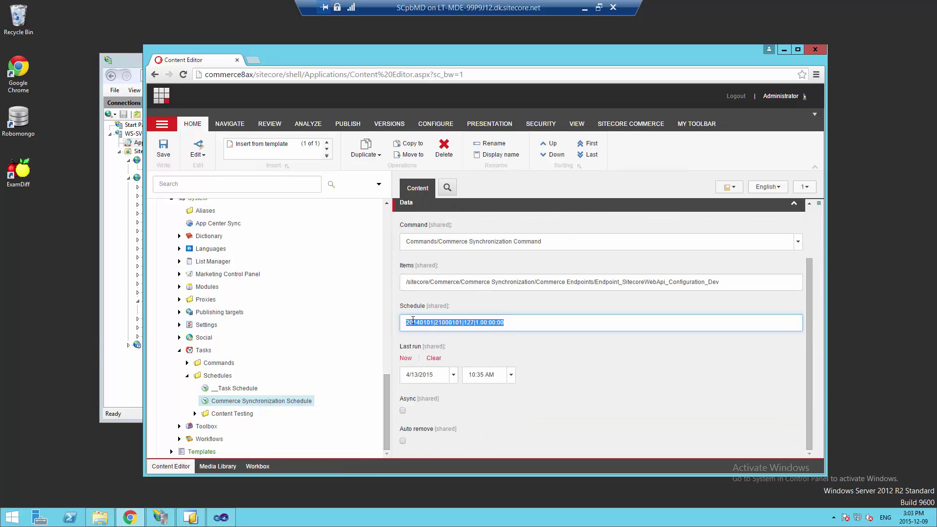
pyautogui.doubleClick(471, 322)
# Open the Azure Contoso Commerce Endpoint - Dynamics Retail Crt item at its Data Connection section
pyautogui.moveTo(386, 396); pyautogui.dragTo(382, 313)
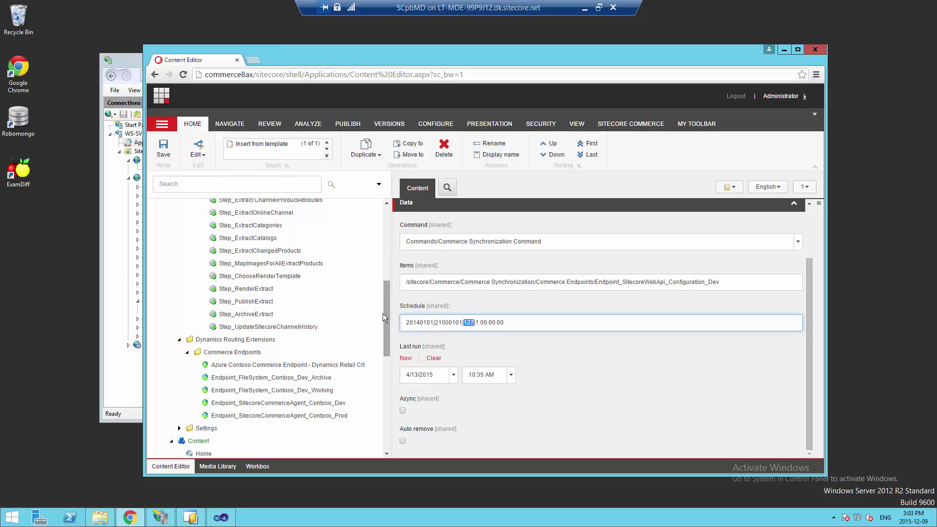
pyautogui.moveTo(388, 330); pyautogui.dragTo(397, 238)
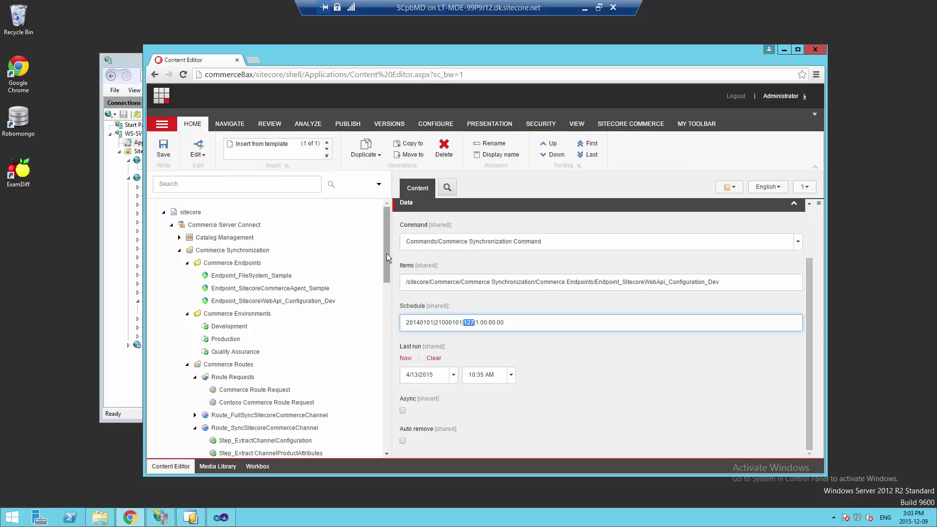
pyautogui.scroll(-1, 390, 297)
pyautogui.scroll(-9, 390, 297)
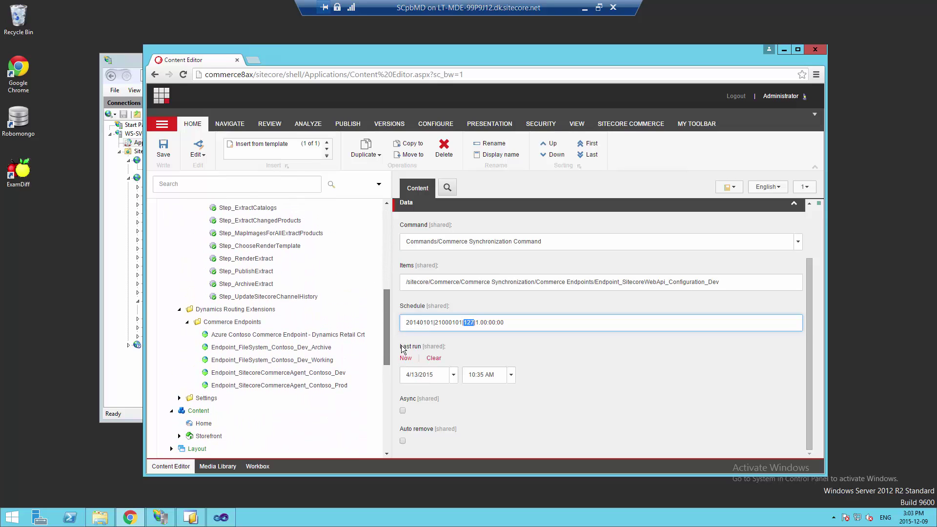
pyautogui.click(340, 336)
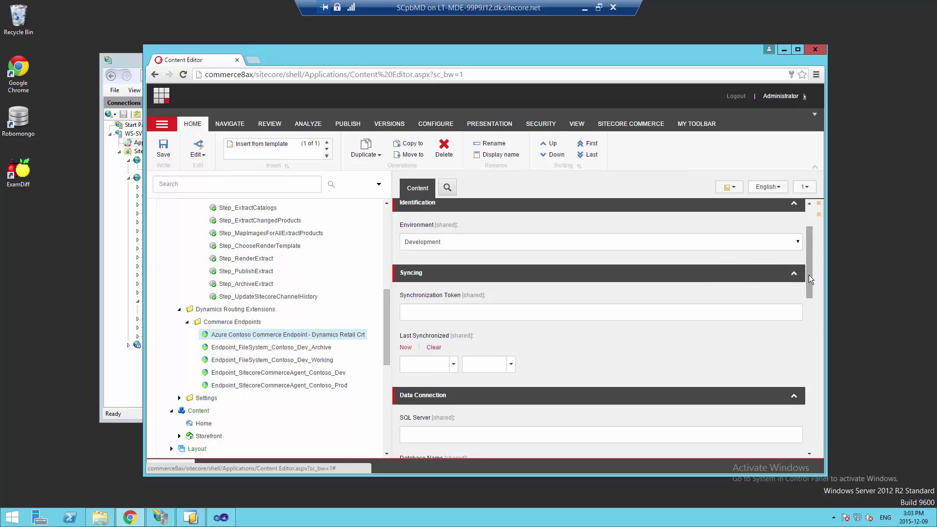
pyautogui.moveTo(809, 274); pyautogui.dragTo(816, 323)
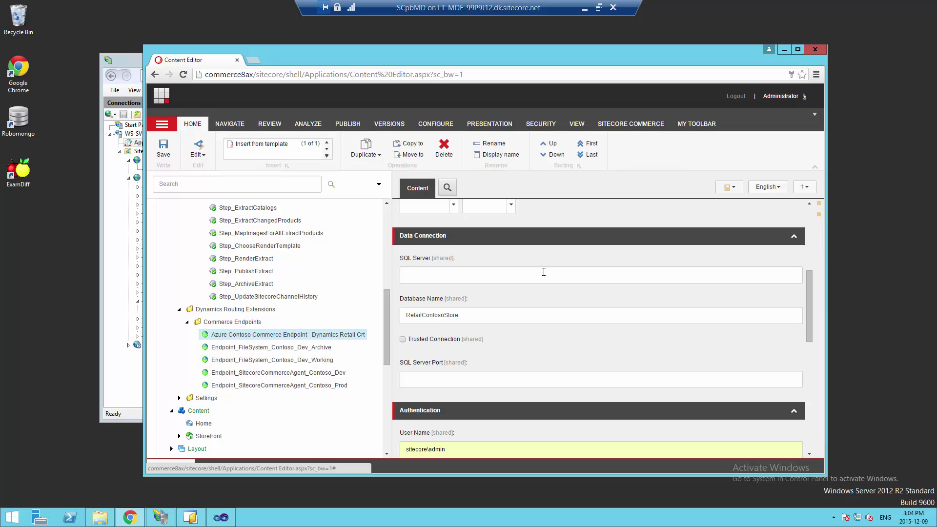
# Start leaving for Endpoint_SitecoreWebApi_Configuration_Dev but cancel, keeping the Azure endpoint's unsaved edits
pyautogui.moveTo(385, 332); pyautogui.dragTo(380, 257)
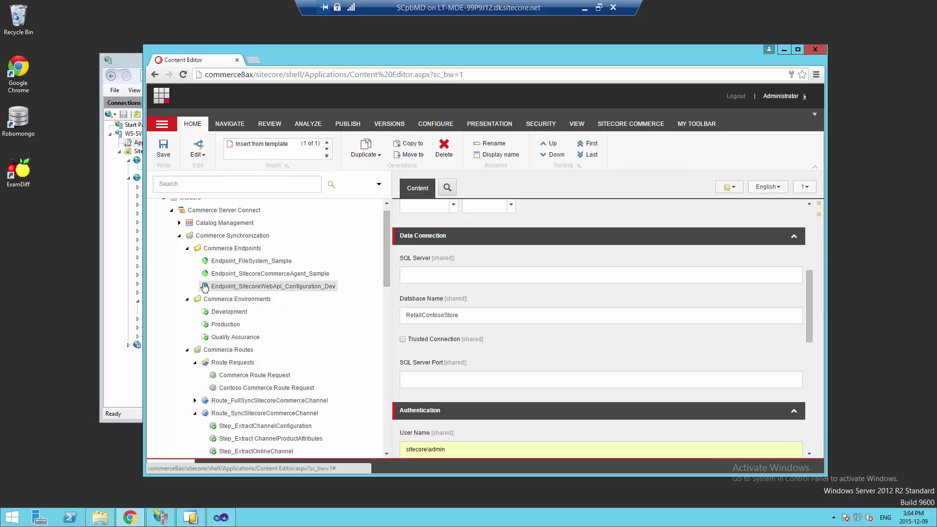
pyautogui.click(261, 289)
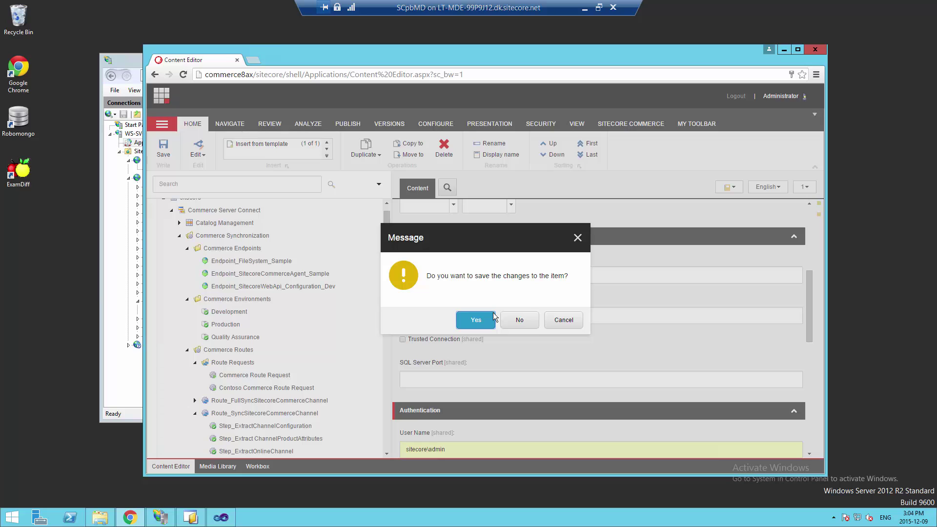
pyautogui.click(563, 320)
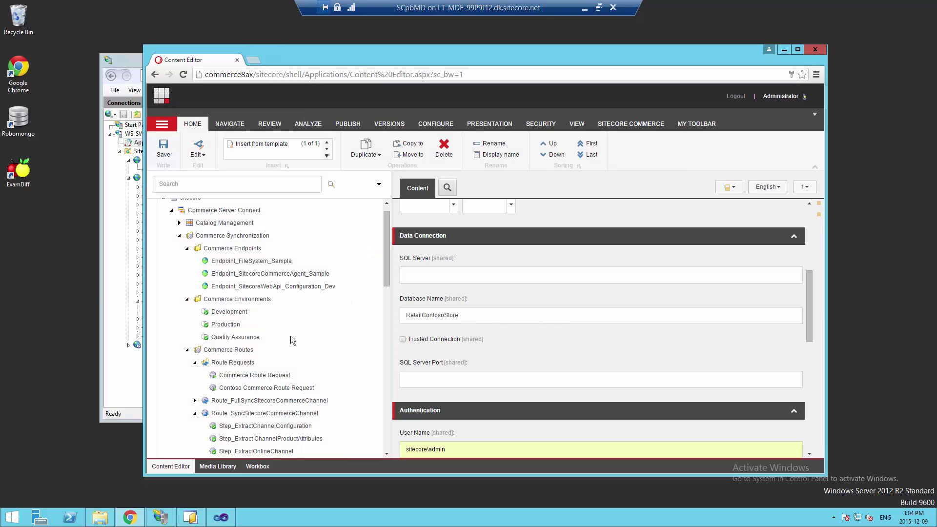
pyautogui.moveTo(387, 269); pyautogui.dragTo(391, 370)
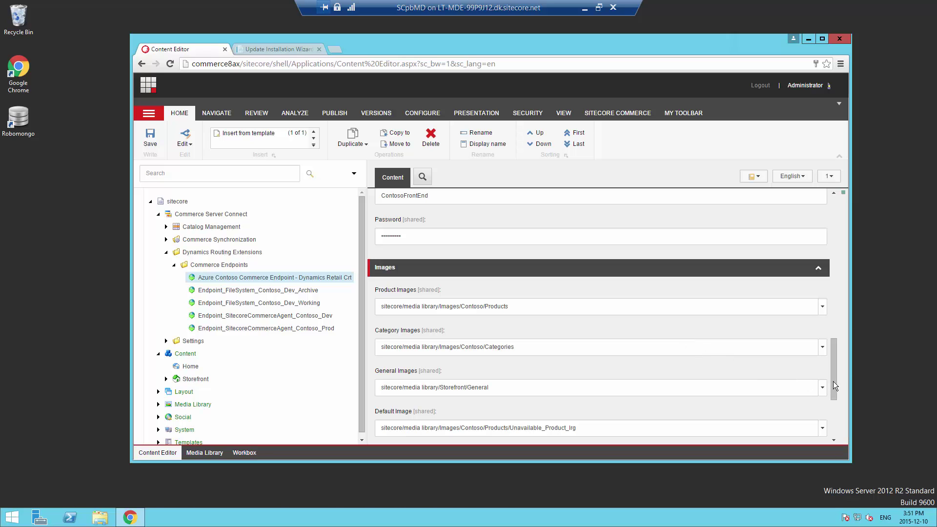
# Scroll through the Azure endpoint's Quick Info, Data Connection, Authentication, Images and Dynamics sections
pyautogui.scroll(11, 836, 306)
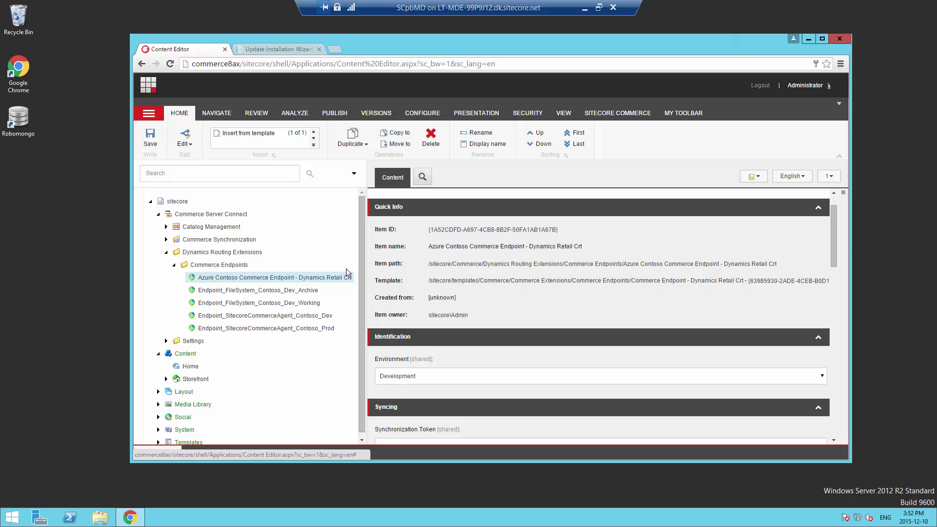
pyautogui.moveTo(832, 247); pyautogui.dragTo(842, 323)
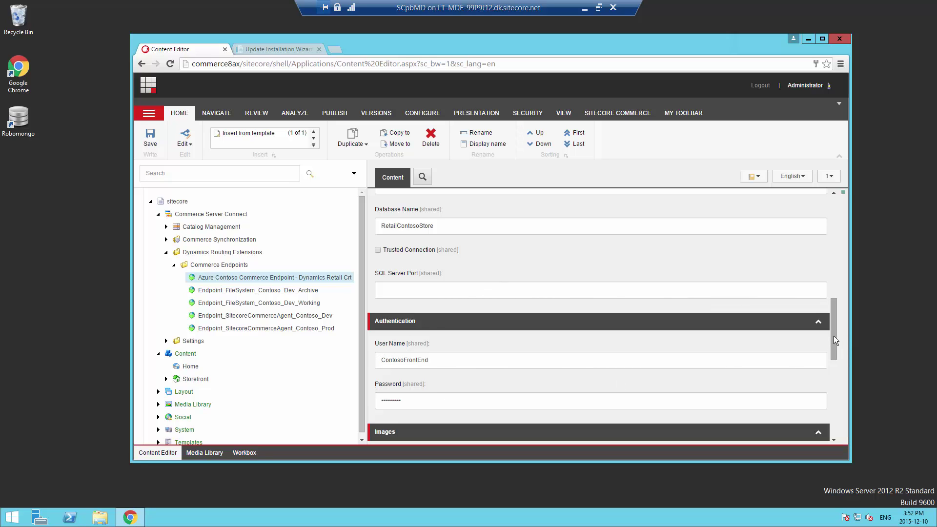
pyautogui.moveTo(833, 336); pyautogui.dragTo(839, 393)
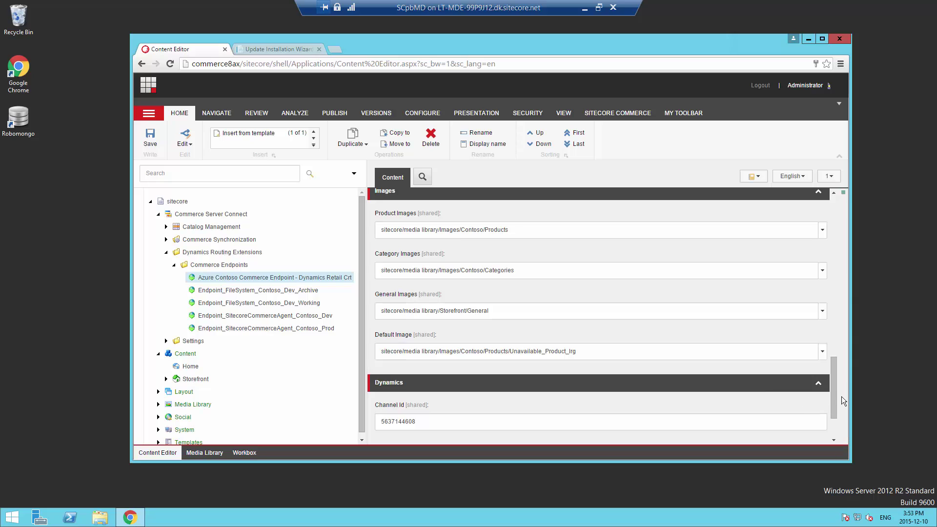
pyautogui.moveTo(832, 399); pyautogui.dragTo(825, 417)
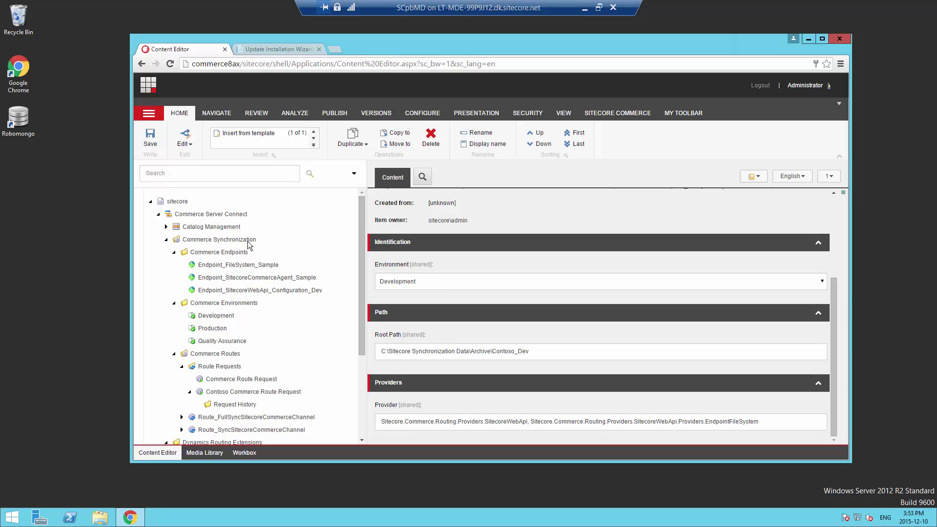
# Open Endpoint_FileSystem_Sample, then Endpoint_SitecoreWebApi_Configuration_Dev, and select its Host Name value
pyautogui.click(261, 267)
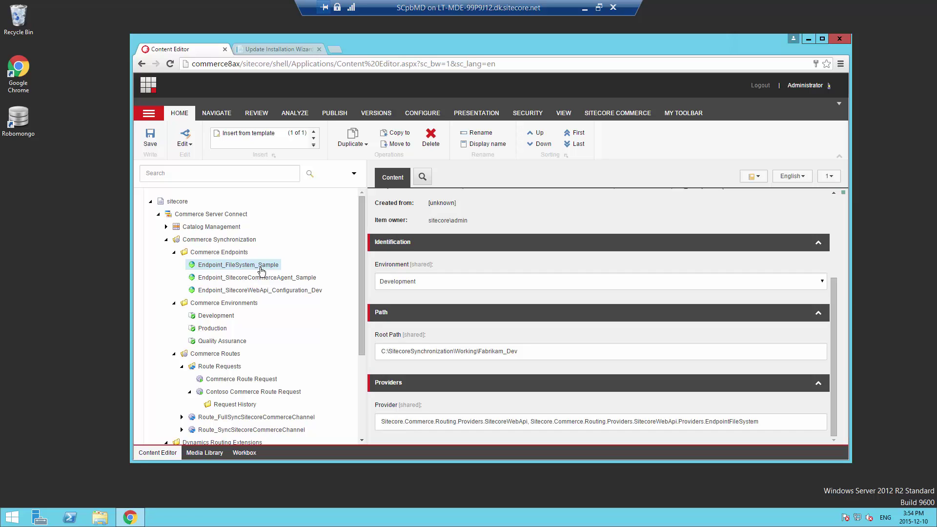
pyautogui.click(262, 291)
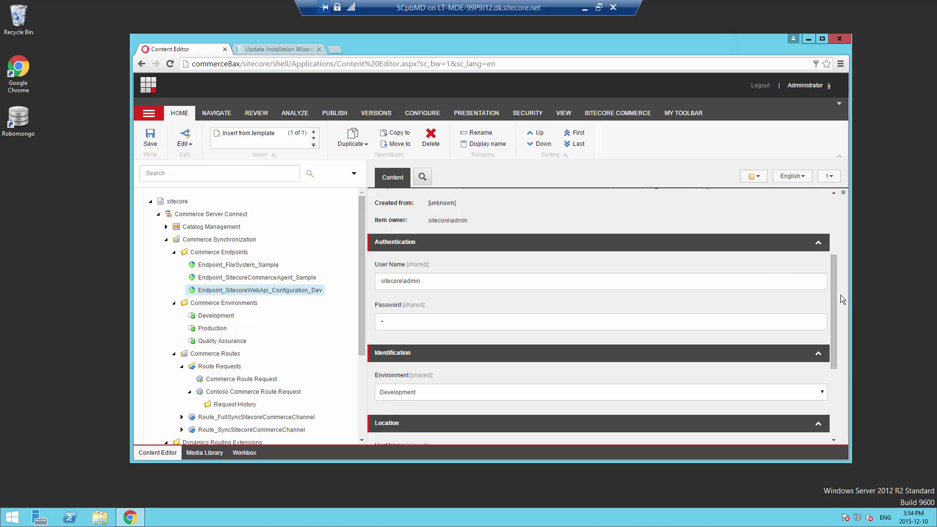
pyautogui.scroll(2, 832, 295)
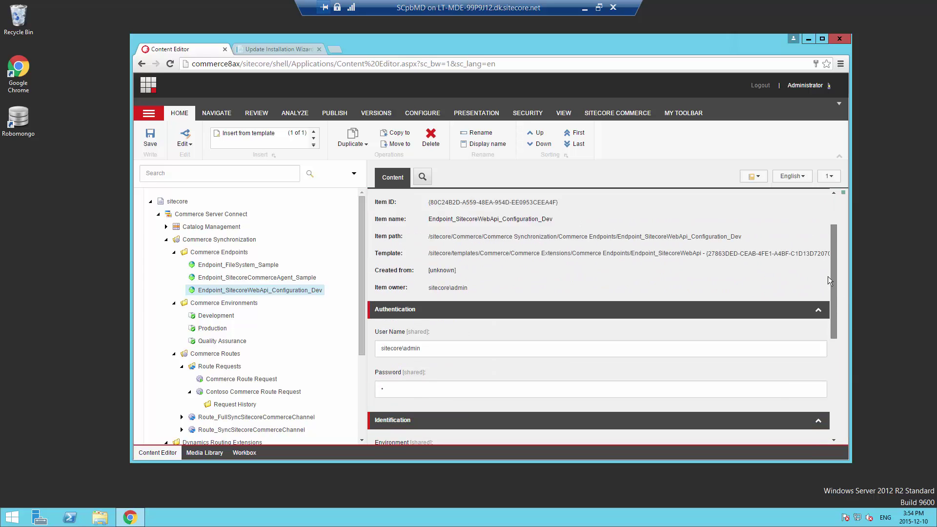
pyautogui.scroll(-4, 827, 276)
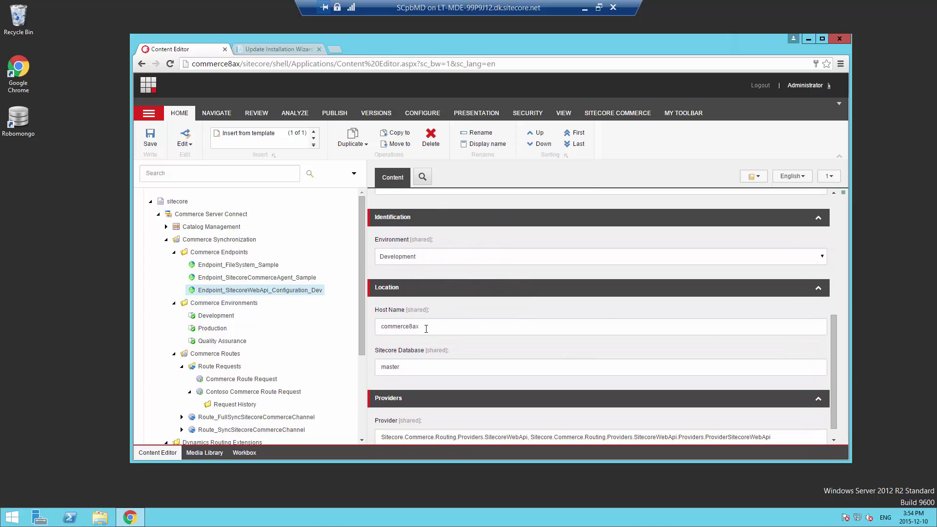
pyautogui.doubleClick(426, 329)
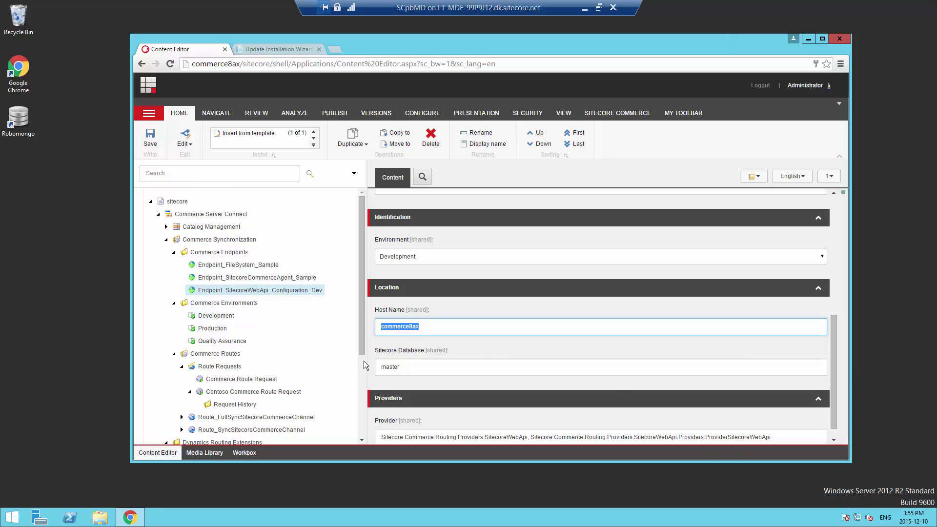
pyautogui.scroll(-3, 364, 365)
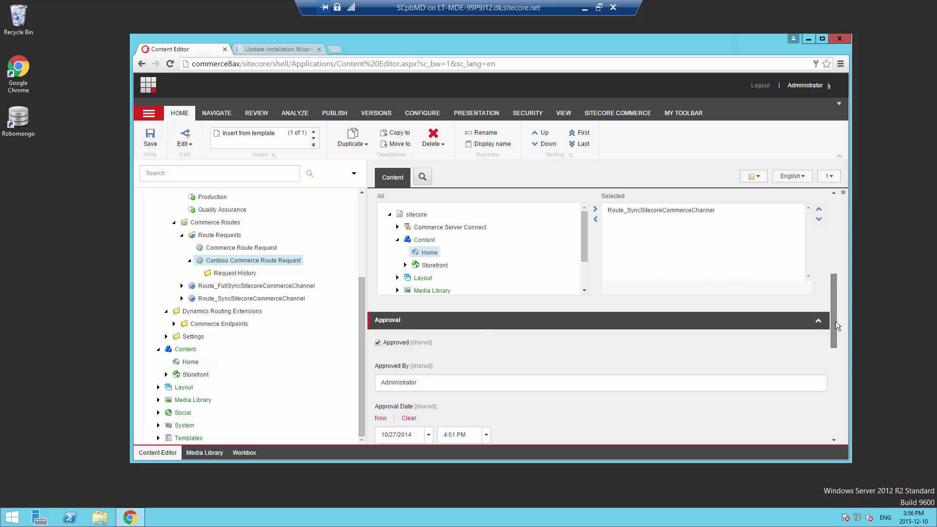
# Expand Route_SyncSitecoreCommerceChannel and check the Processor Type of its extraction steps
pyautogui.moveTo(836, 322); pyautogui.dragTo(850, 246)
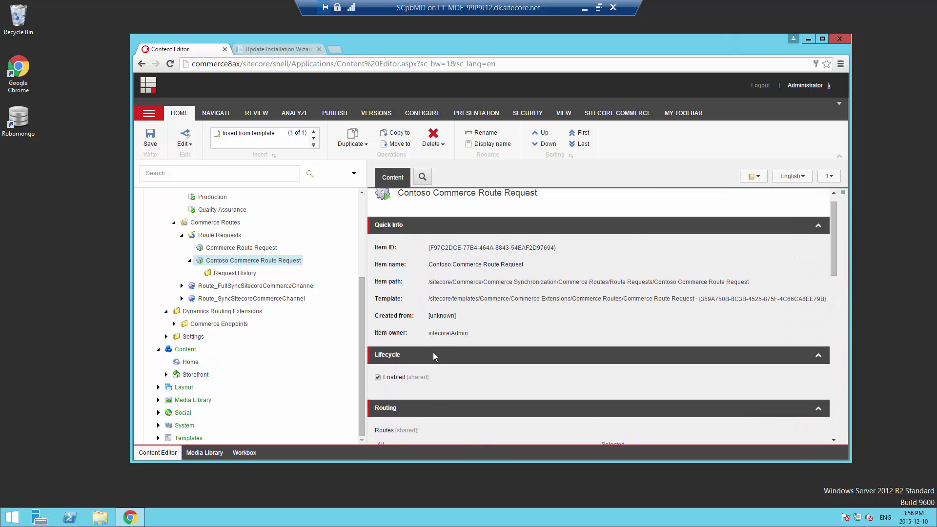
pyautogui.click(182, 298)
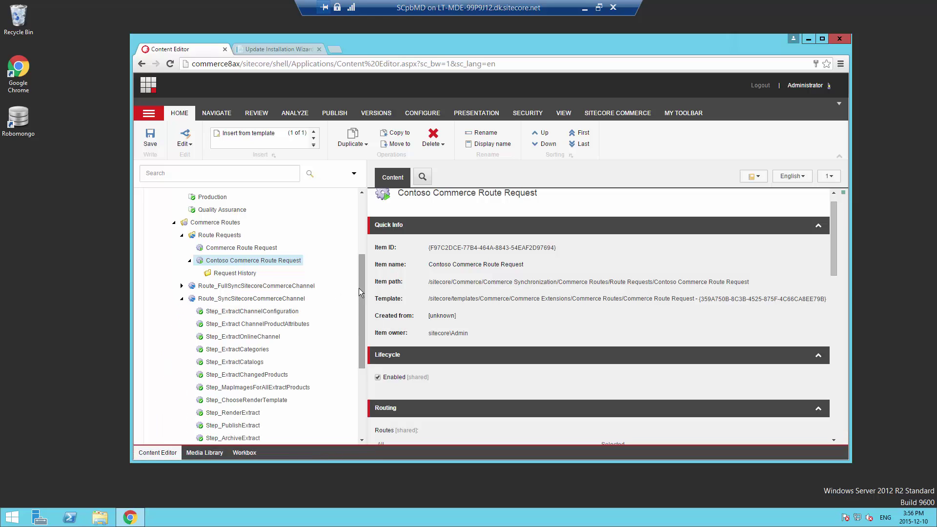
pyautogui.moveTo(360, 298); pyautogui.dragTo(369, 340)
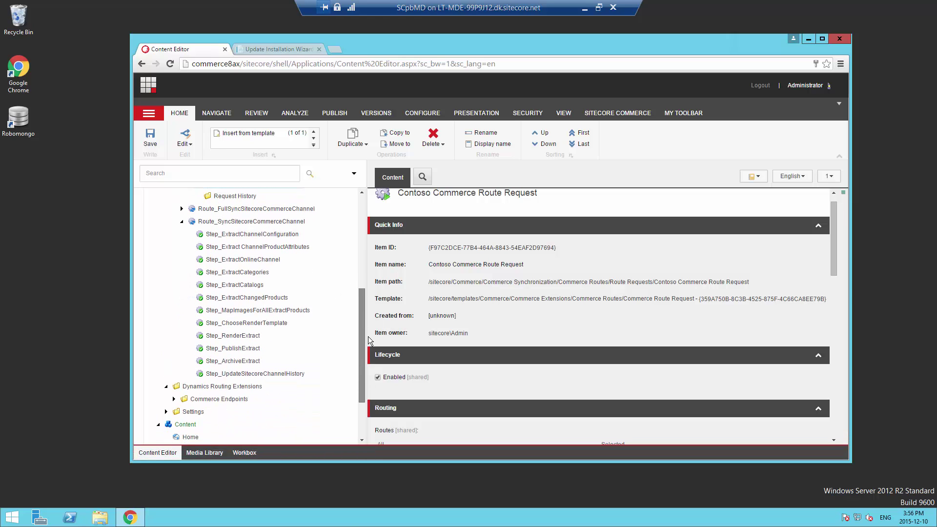
pyautogui.click(236, 217)
pyautogui.click(236, 226)
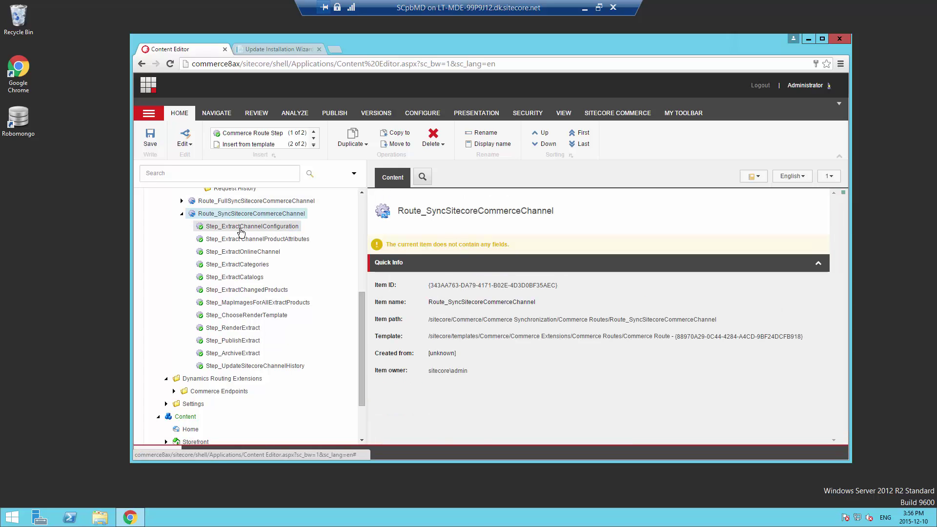
pyautogui.click(252, 241)
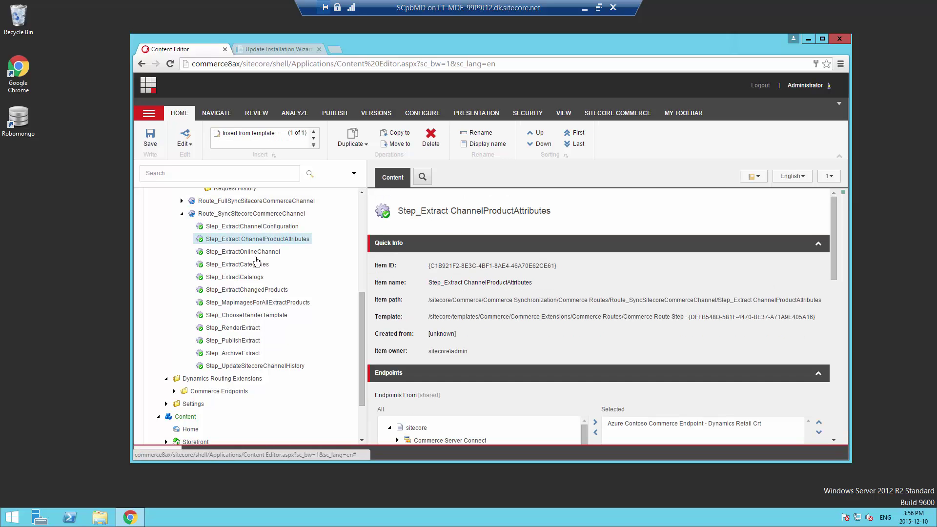
pyautogui.click(251, 254)
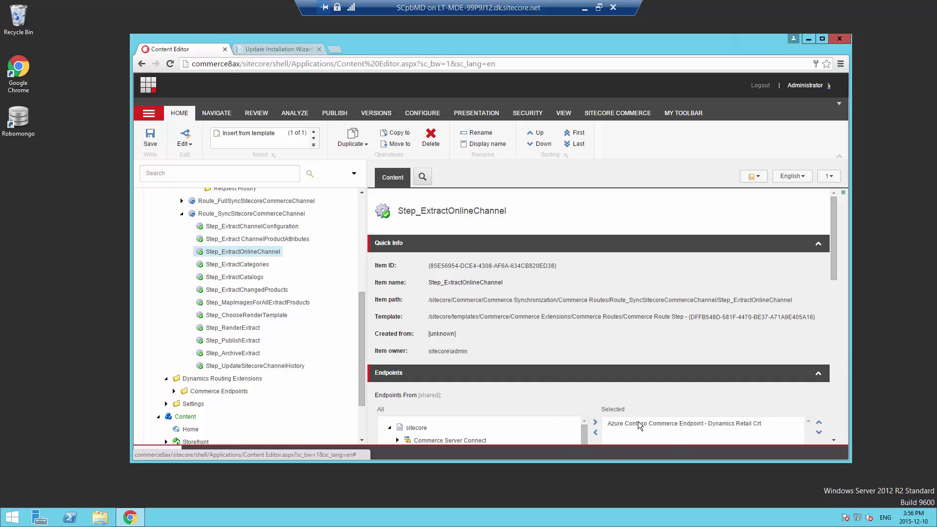
pyautogui.click(264, 227)
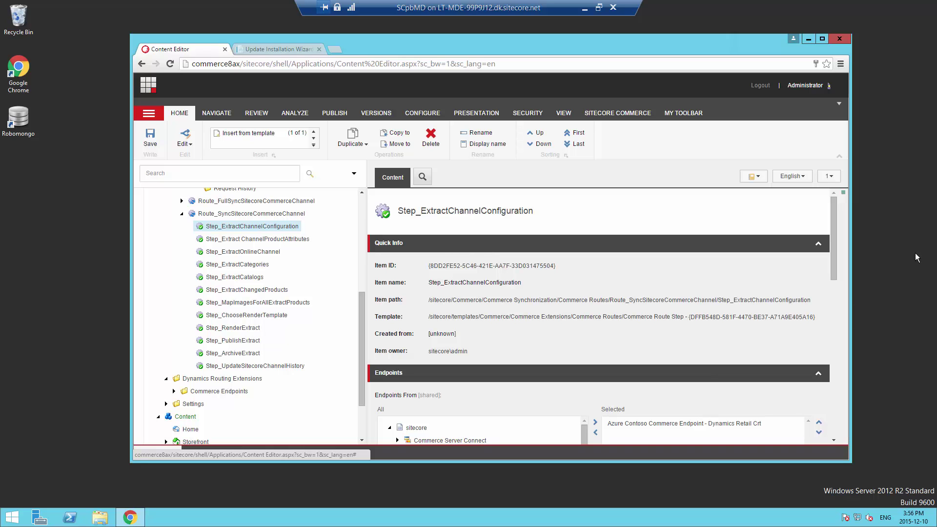
pyautogui.moveTo(836, 263); pyautogui.dragTo(865, 420)
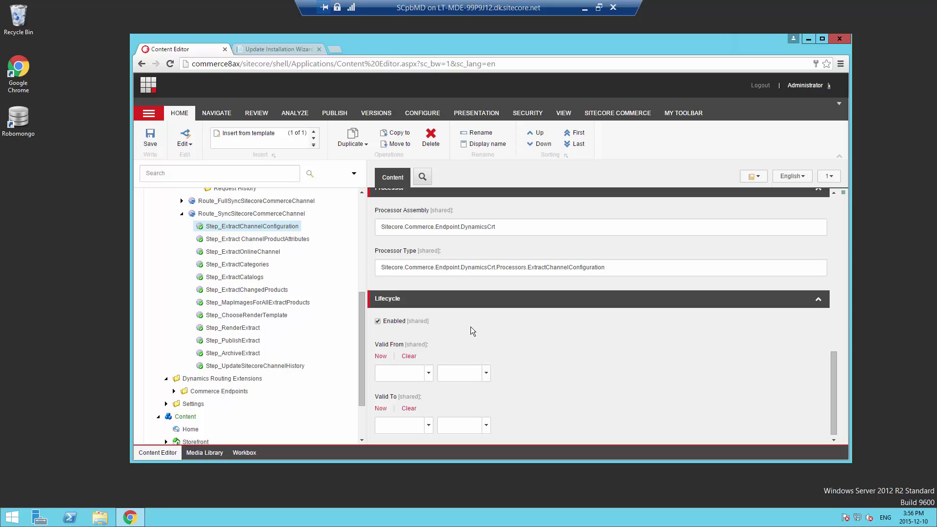
pyautogui.click(242, 239)
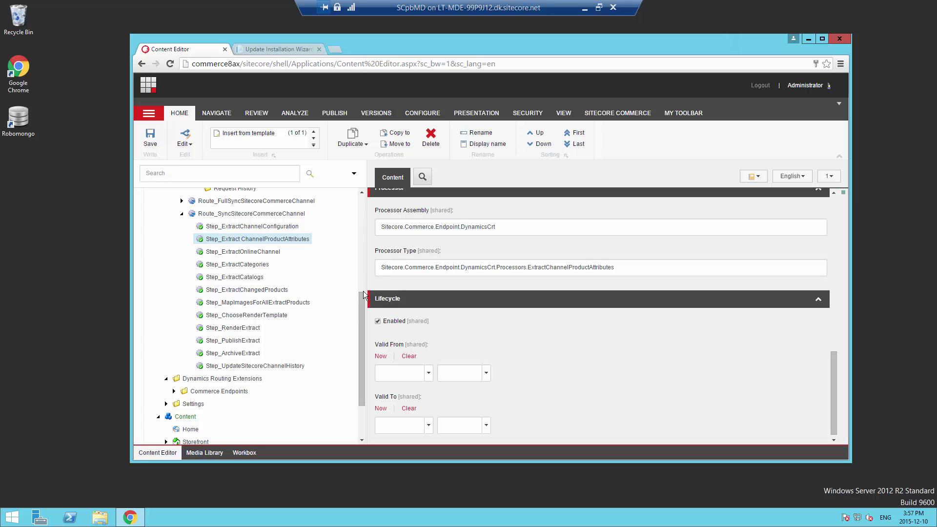
# Select the route, then bring up the ContosoImages 1.0 package review in the Update Installation Wizard
pyautogui.moveTo(361, 303); pyautogui.dragTo(353, 207)
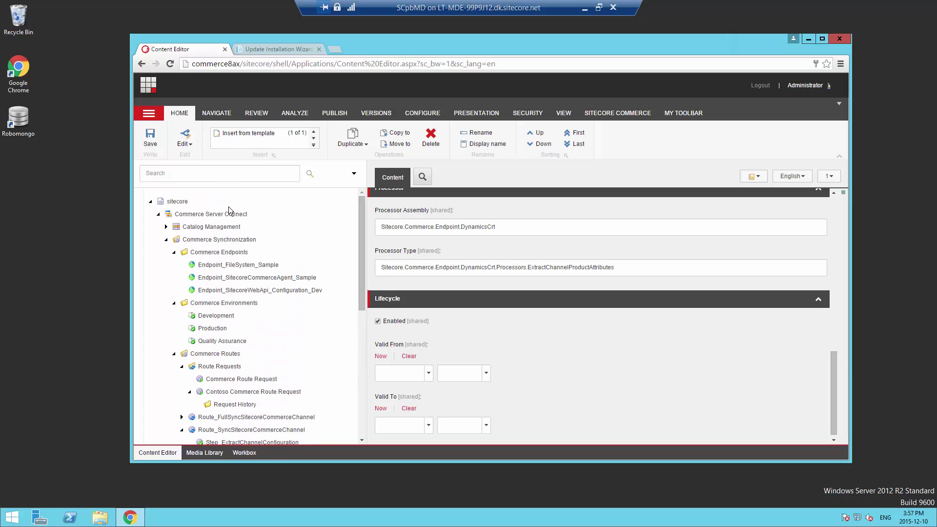
pyautogui.click(252, 429)
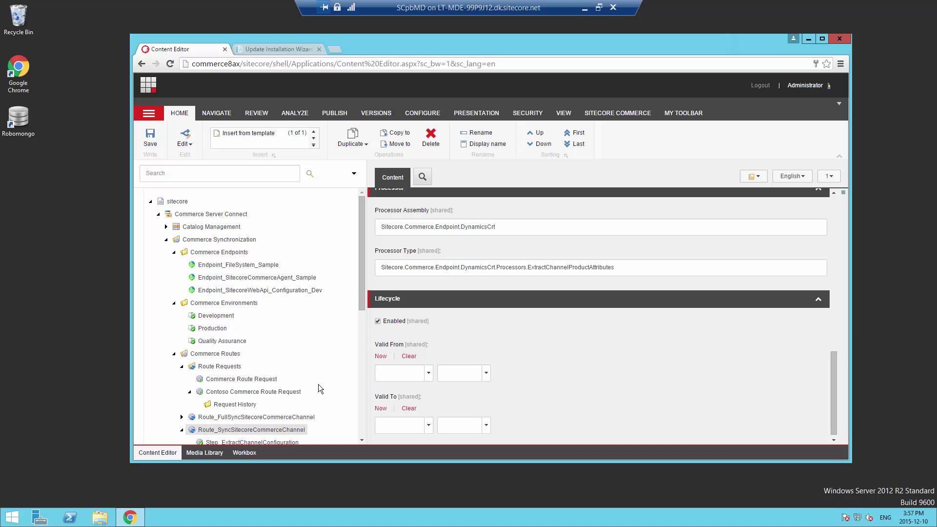
pyautogui.moveTo(363, 284); pyautogui.dragTo(354, 216)
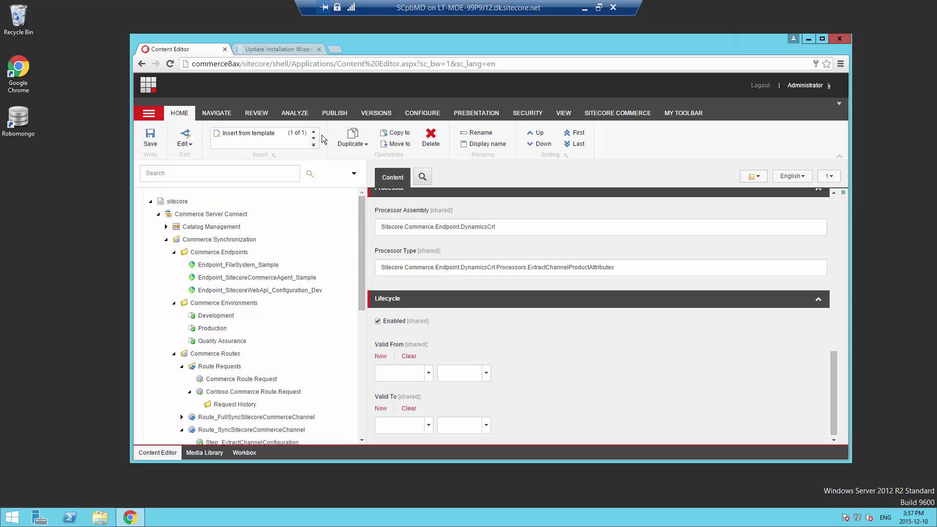
pyautogui.click(283, 50)
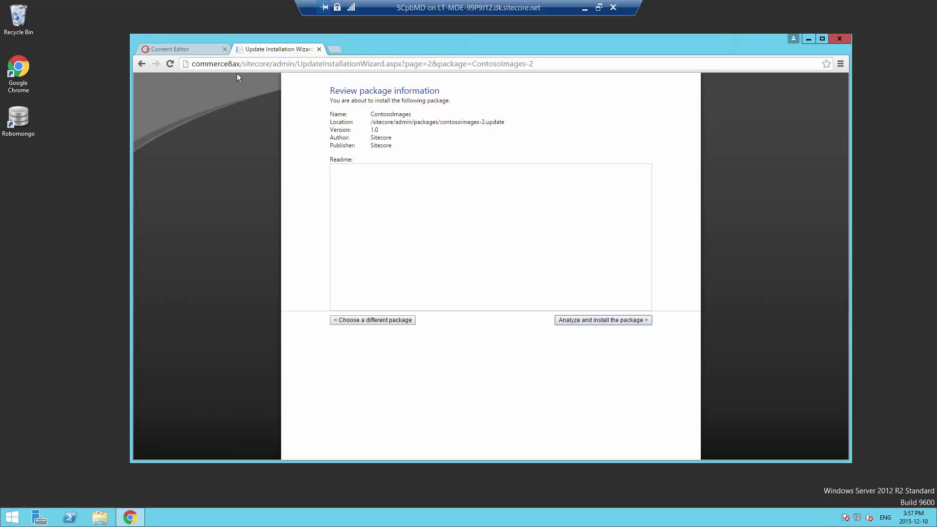
# Return to the Content Editor and scroll up to the Step_Extract ChannelProductAttributes item's Quick Info
pyautogui.click(183, 51)
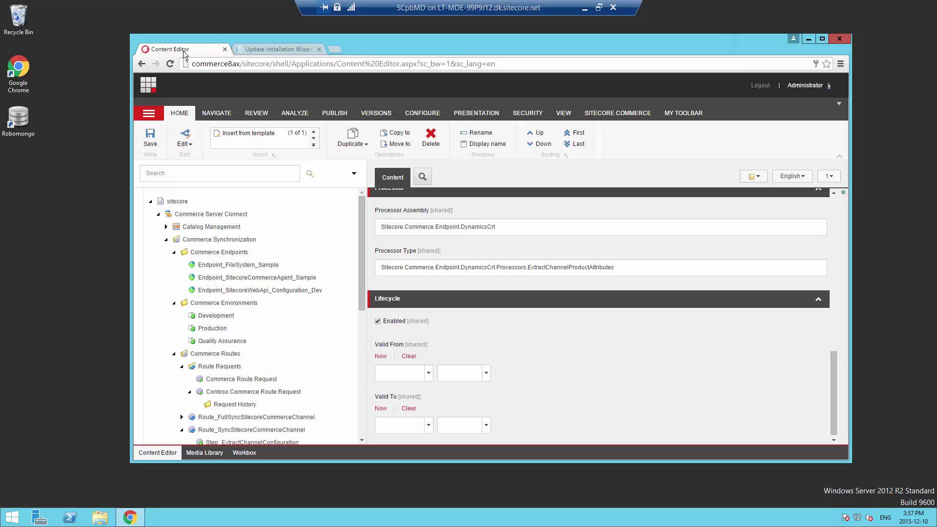
pyautogui.scroll(10, 836, 279)
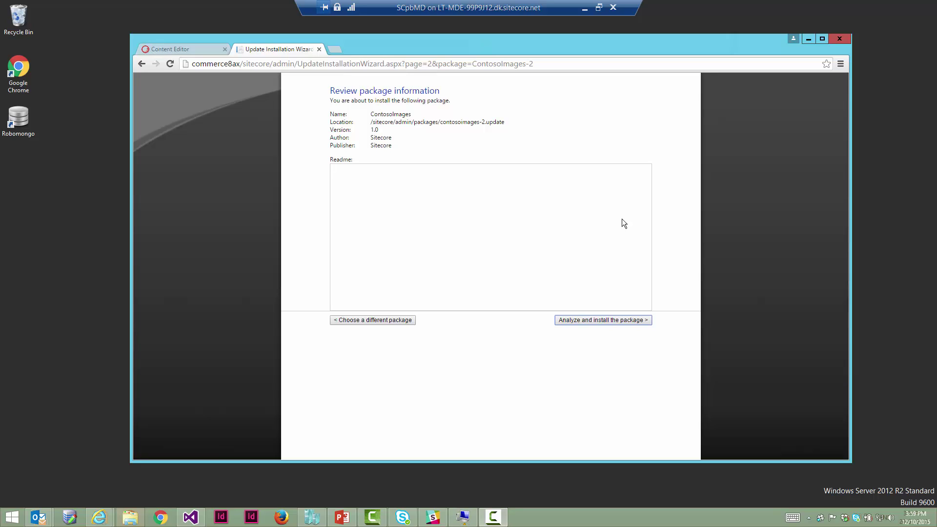
# Advance the ContosoImages package from review to the Analyze and install page
pyautogui.click(604, 322)
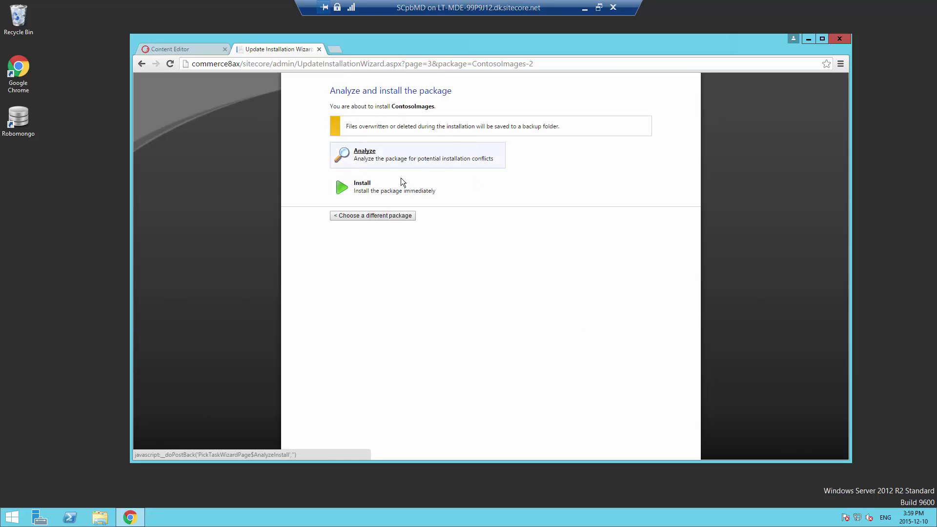
# Install ContosoImages-2.update immediately, expand its installation log, then go back to the Content Editor
pyautogui.click(366, 186)
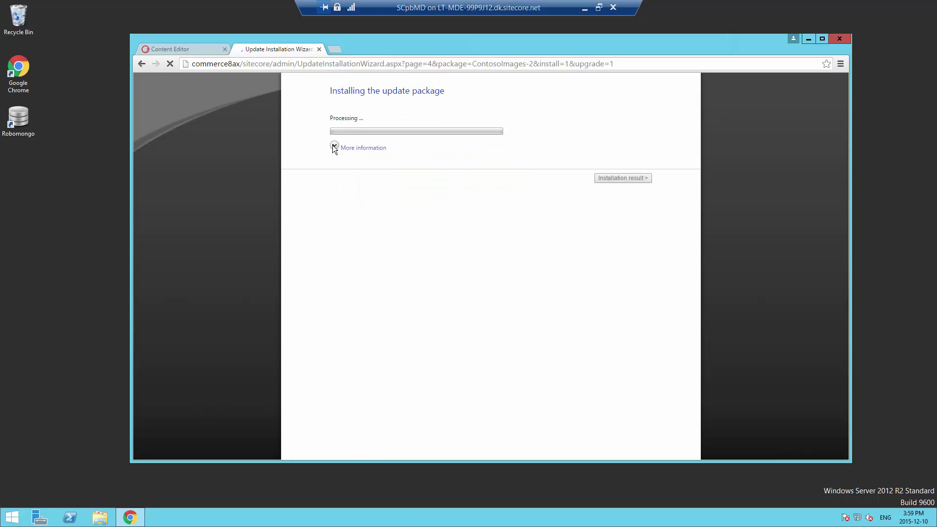
pyautogui.click(335, 147)
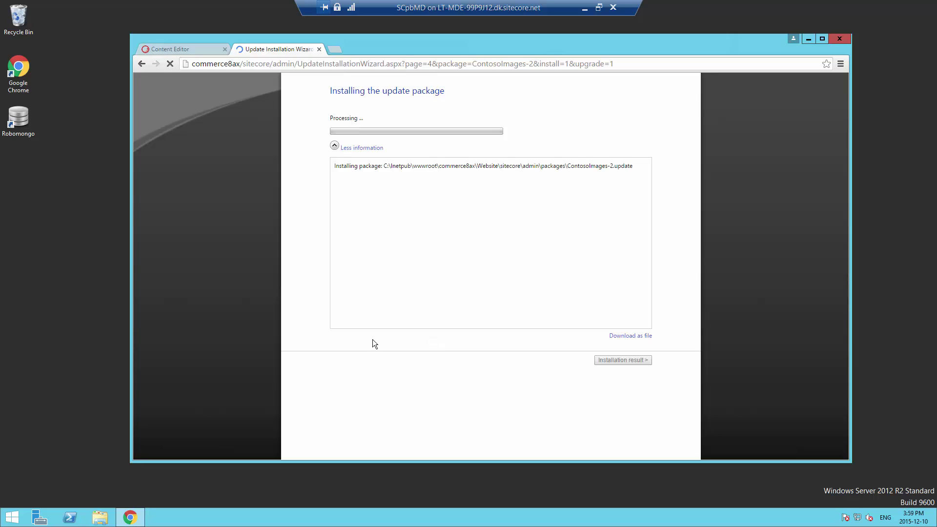
pyautogui.click(197, 48)
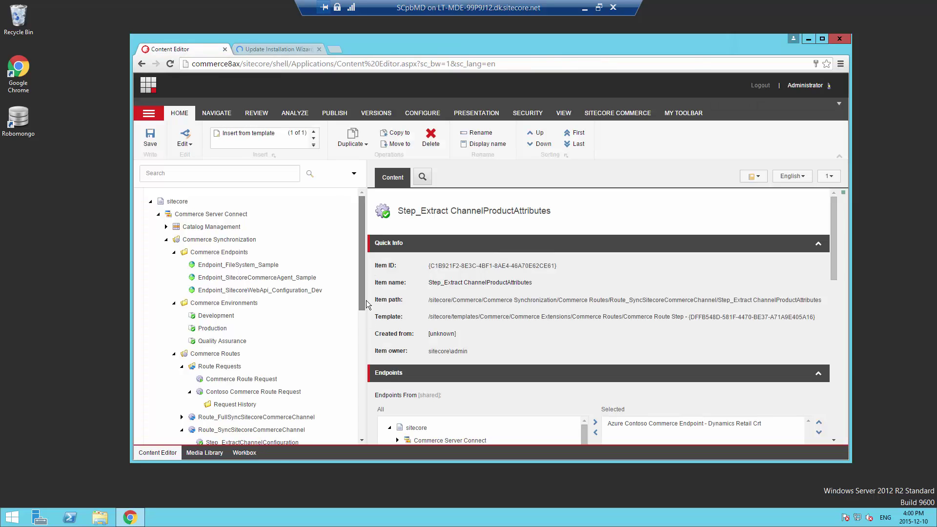
# Expand Dynamics Routing Extensions > Commerce Endpoints and select the Azure Contoso Commerce Endpoint item
pyautogui.moveTo(360, 233); pyautogui.dragTo(377, 422)
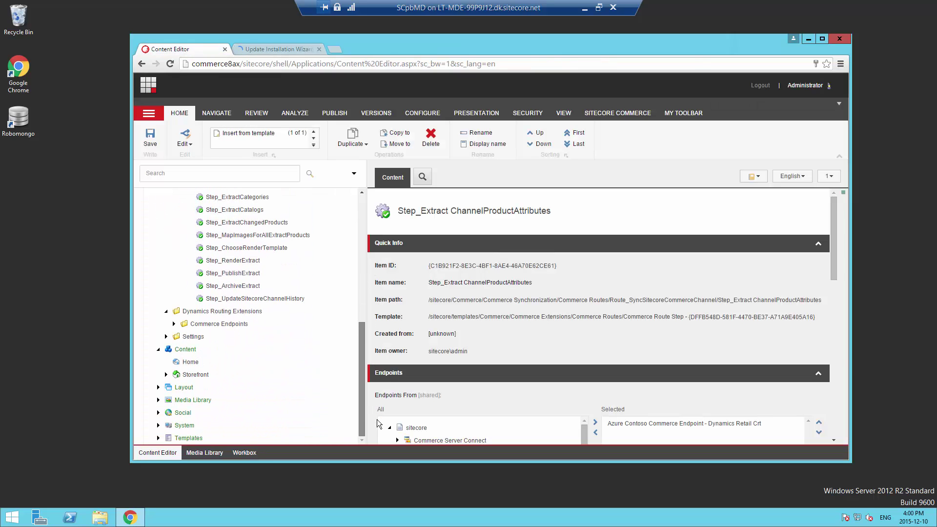
pyautogui.click(174, 324)
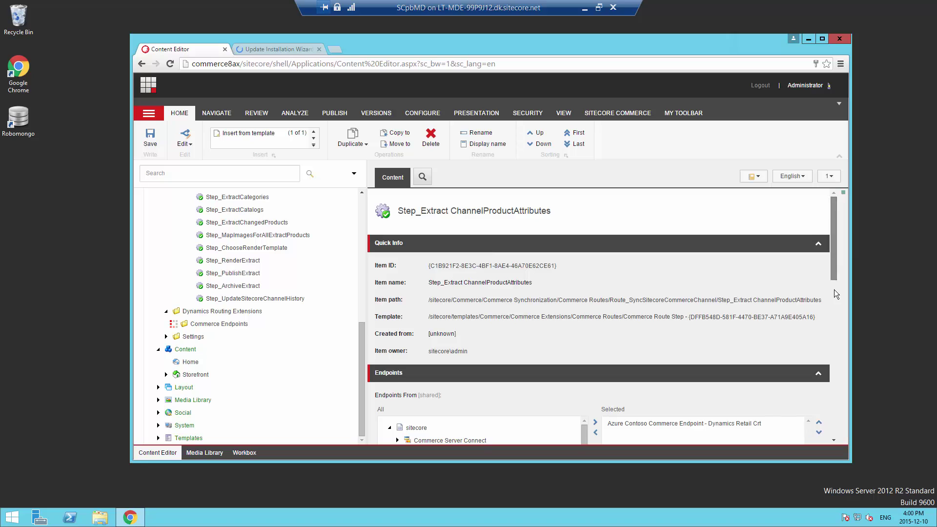
pyautogui.scroll(-3, 833, 288)
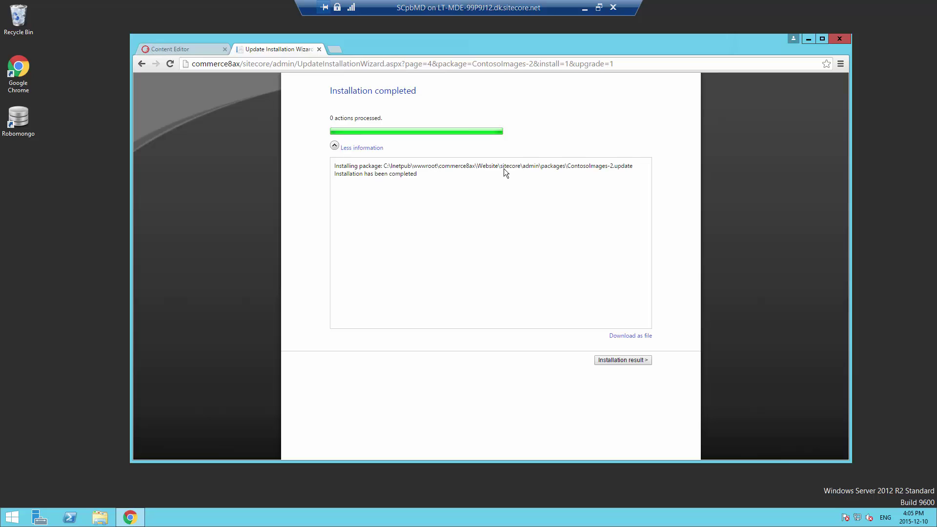
pyautogui.click(192, 50)
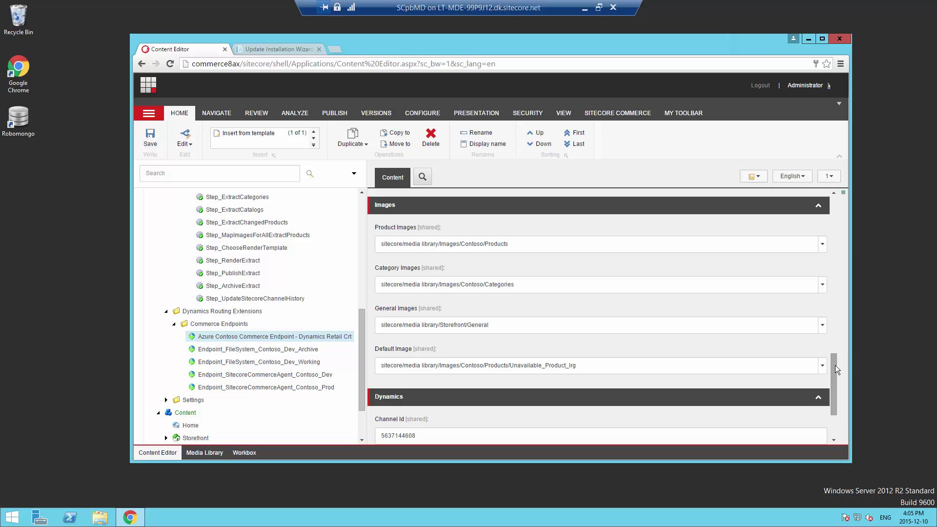
pyautogui.scroll(-2, 835, 365)
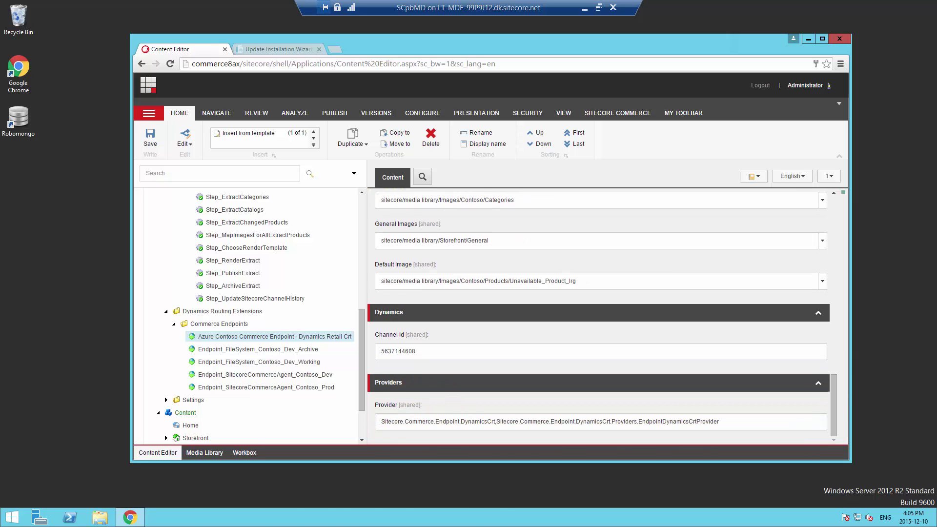
pyautogui.press('F10')
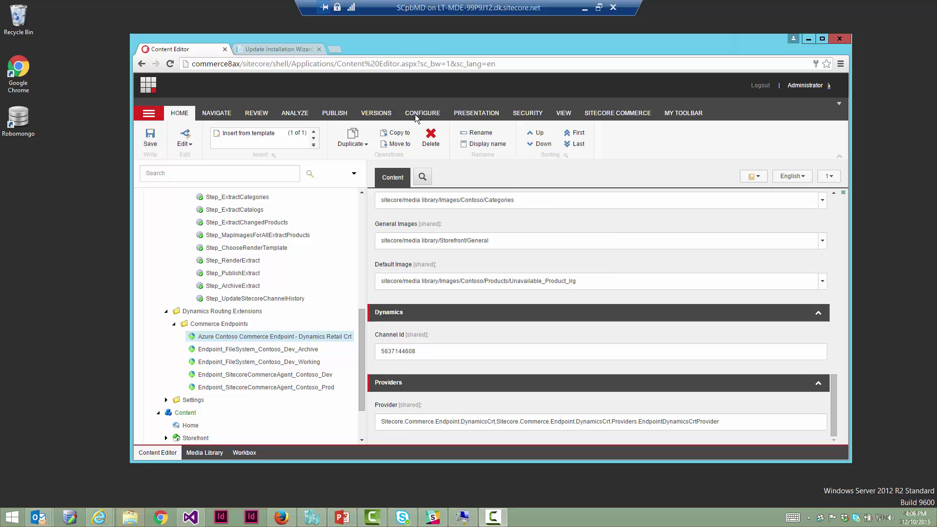
# Smart-publish the entire site to the Internet target, processing 31996 items
pyautogui.click(334, 113)
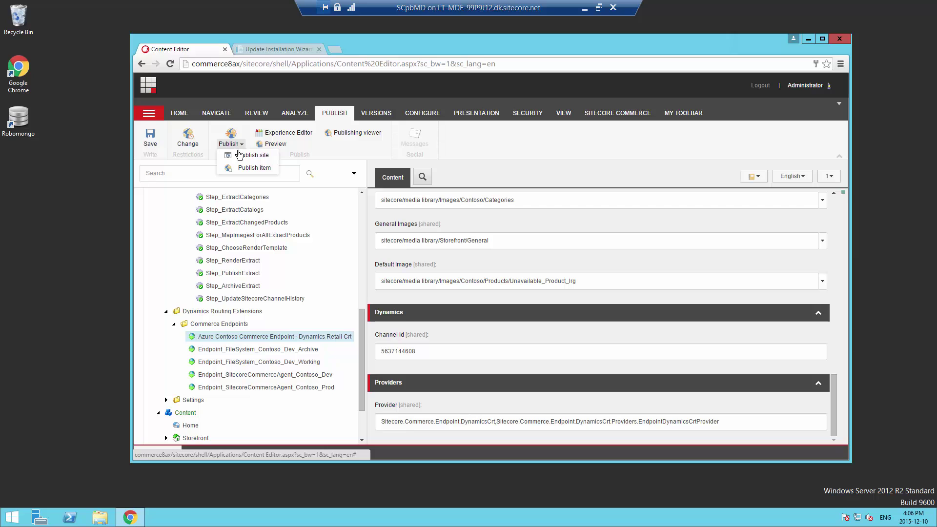
pyautogui.click(246, 155)
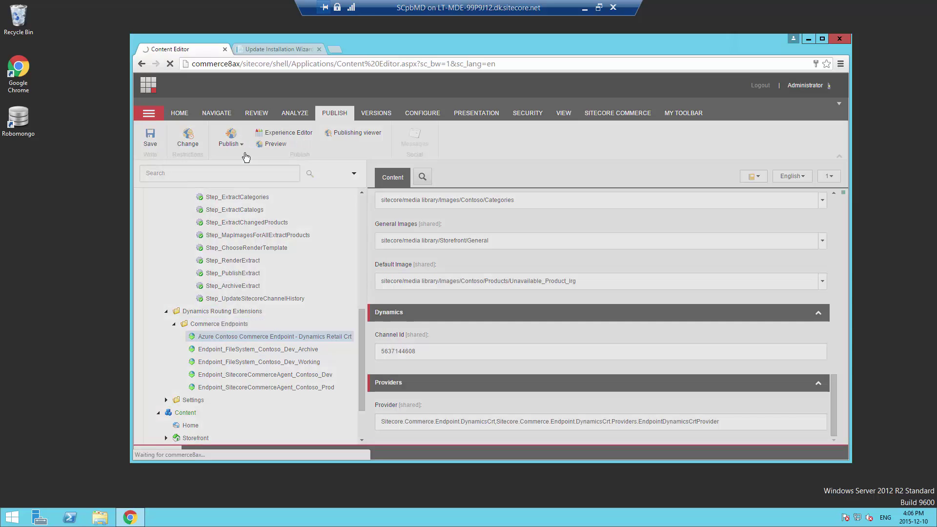
pyautogui.click(540, 401)
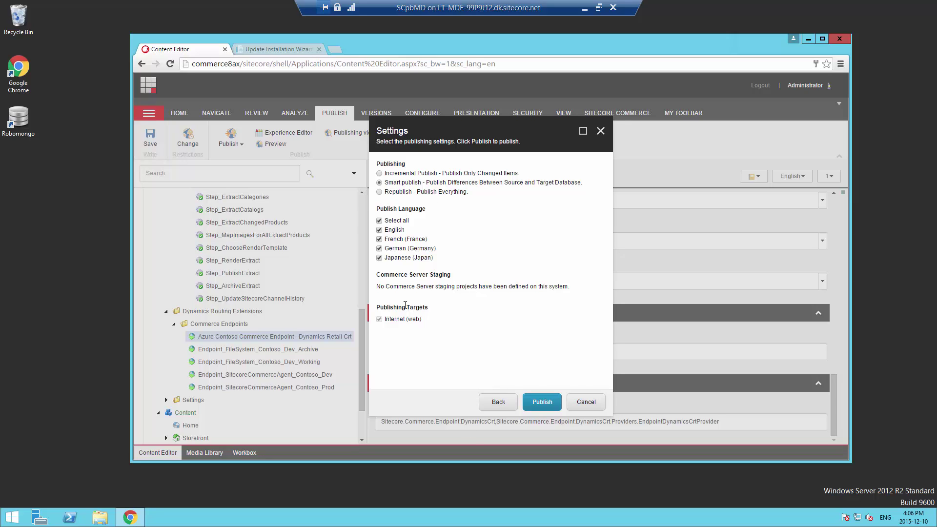
pyautogui.click(540, 401)
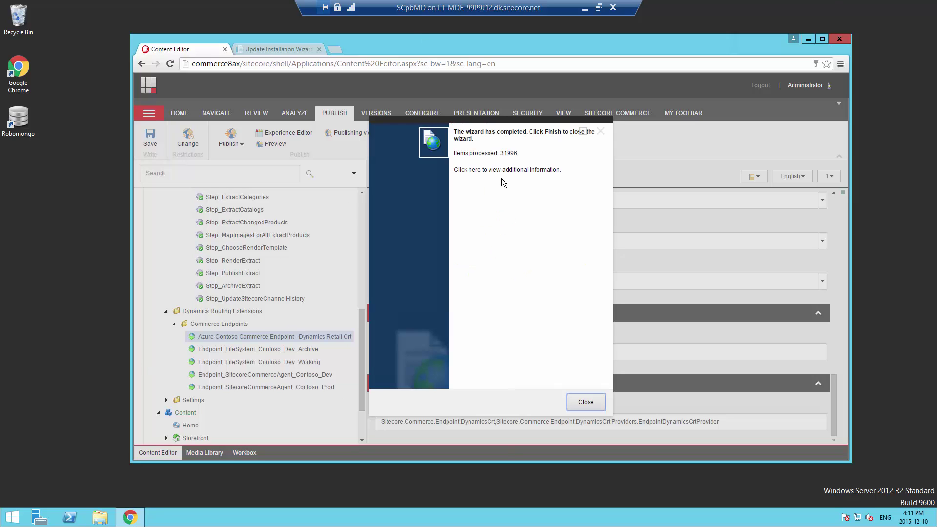
# Close the publish wizard and open the Indexing manager from the Control Panel
pyautogui.click(586, 402)
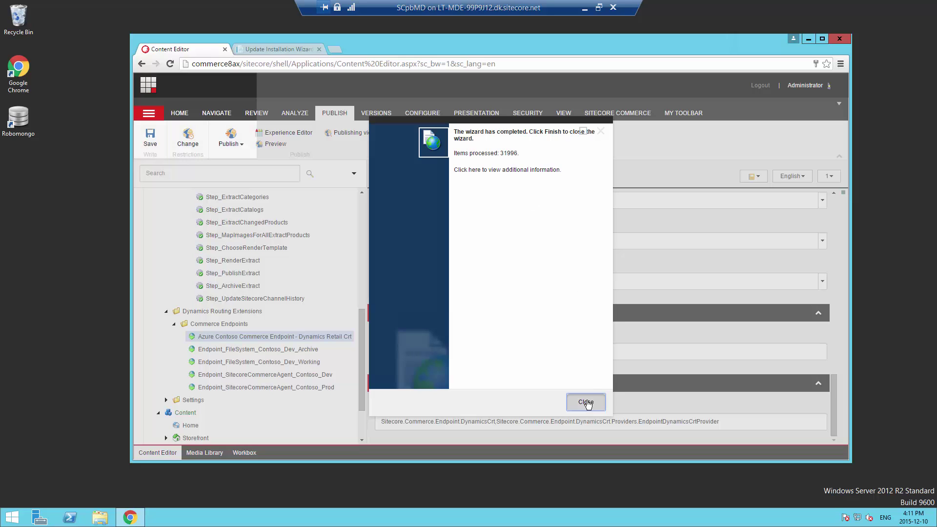
pyautogui.click(147, 84)
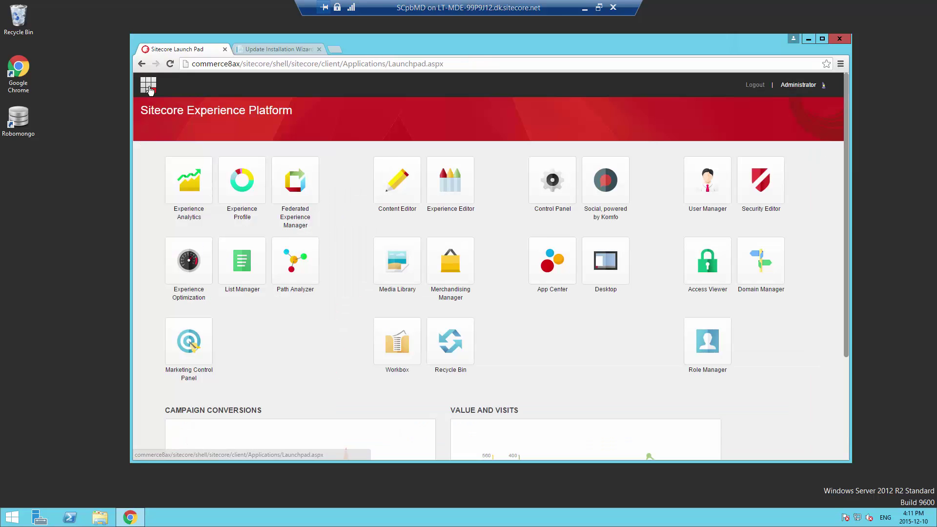
pyautogui.click(552, 202)
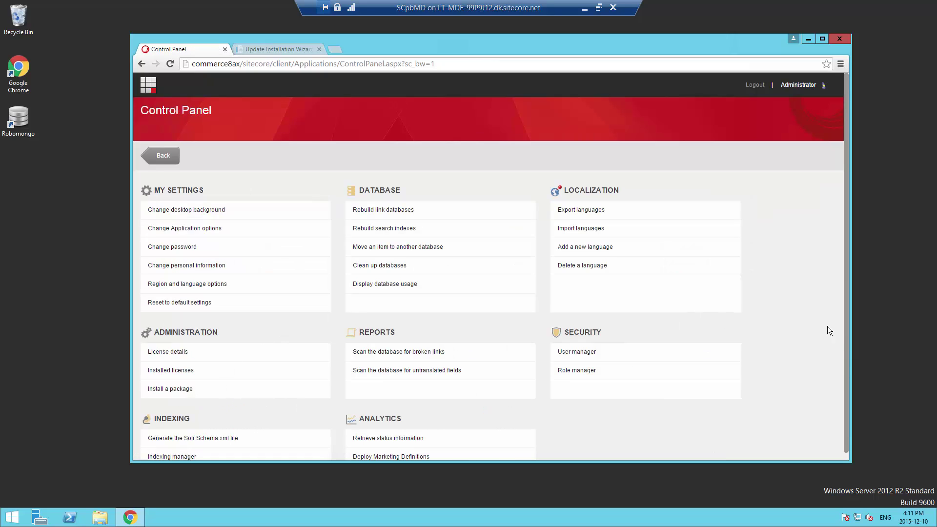
pyautogui.scroll(-1, 251, 440)
pyautogui.click(189, 451)
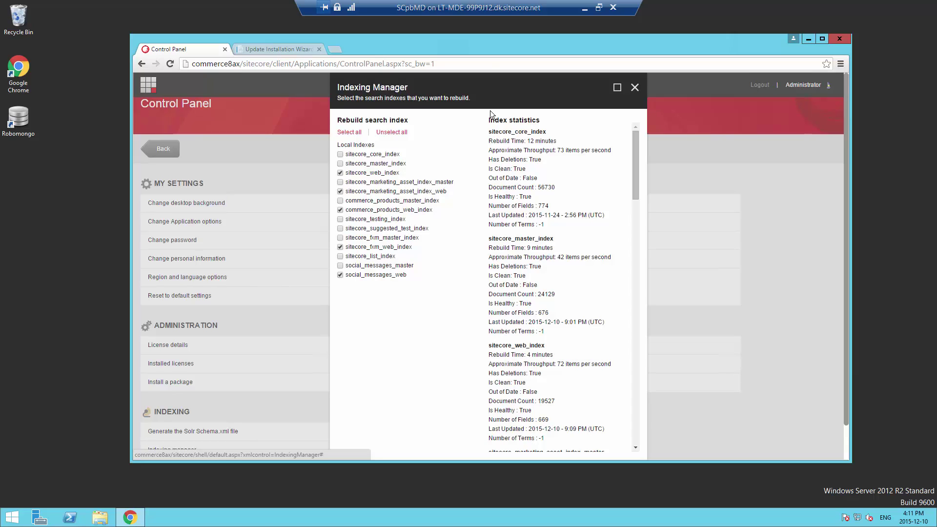
# Rebuild the core, master, web, marketing asset web and commerce products indexes, excluding fxm_web and social_messages_web
pyautogui.click(340, 154)
pyautogui.click(340, 164)
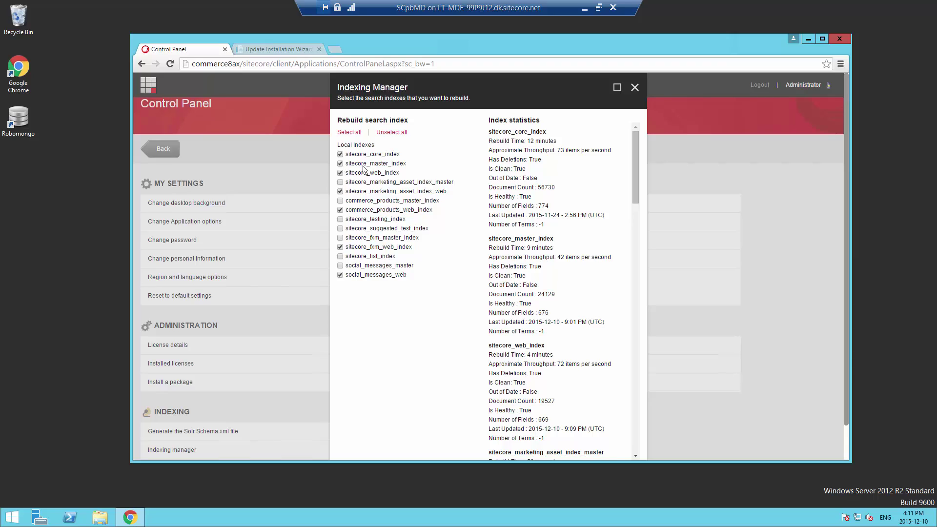
pyautogui.click(340, 200)
pyautogui.click(340, 247)
pyautogui.click(340, 274)
pyautogui.moveTo(844, 224); pyautogui.dragTo(851, 320)
pyautogui.click(576, 442)
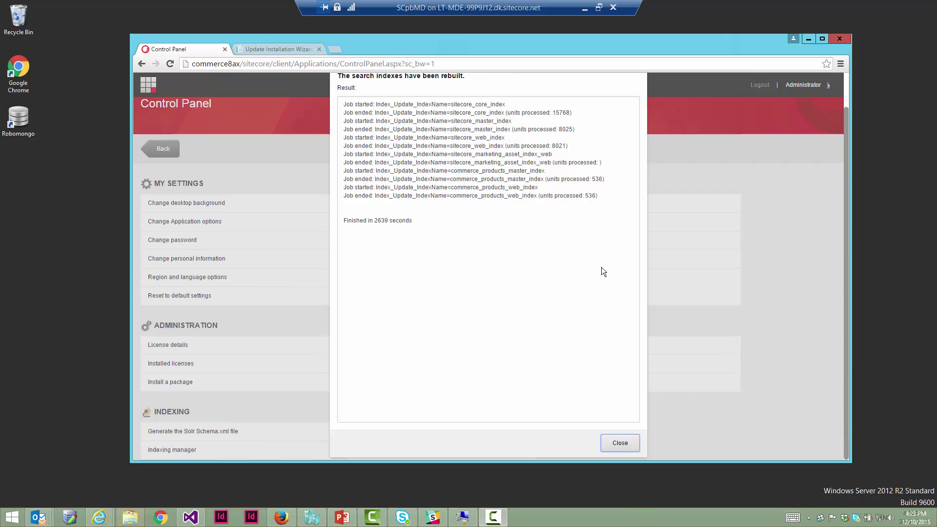
pyautogui.click(636, 261)
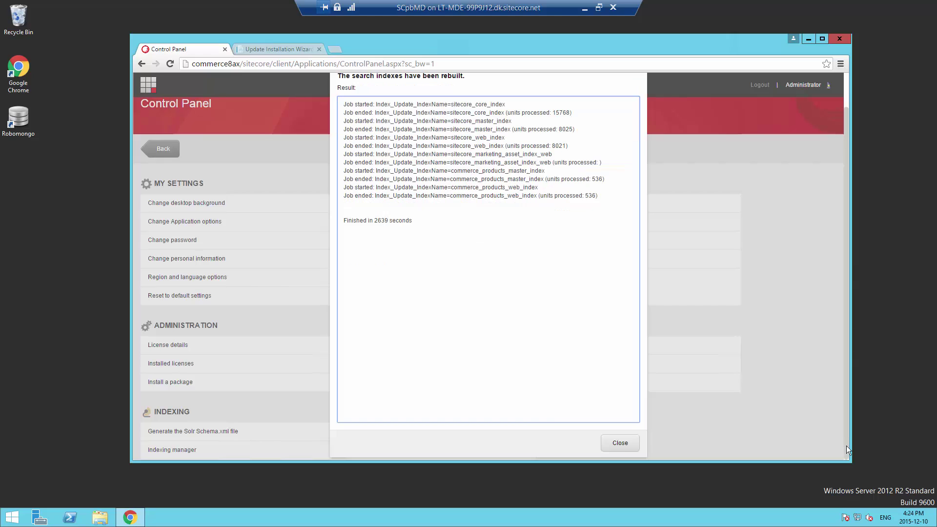
pyautogui.click(620, 444)
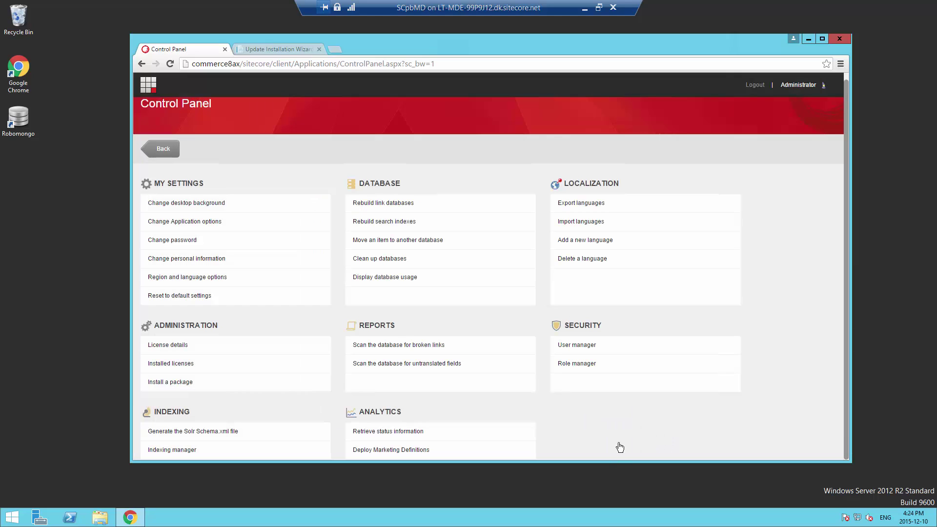
# Open ax.reference.storefront.com in a new tab and go to the WWI LCD20 M220 product page
pyautogui.click(333, 49)
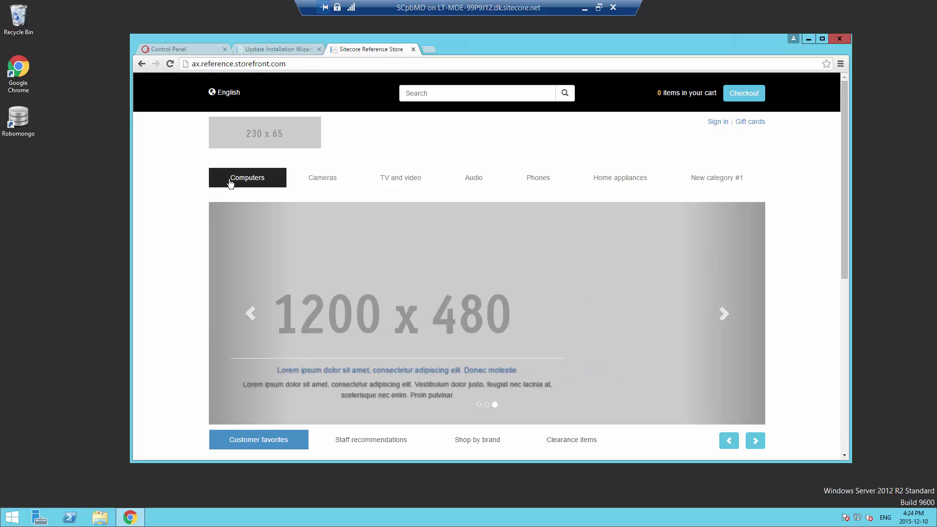
pyautogui.moveTo(842, 215); pyautogui.dragTo(847, 404)
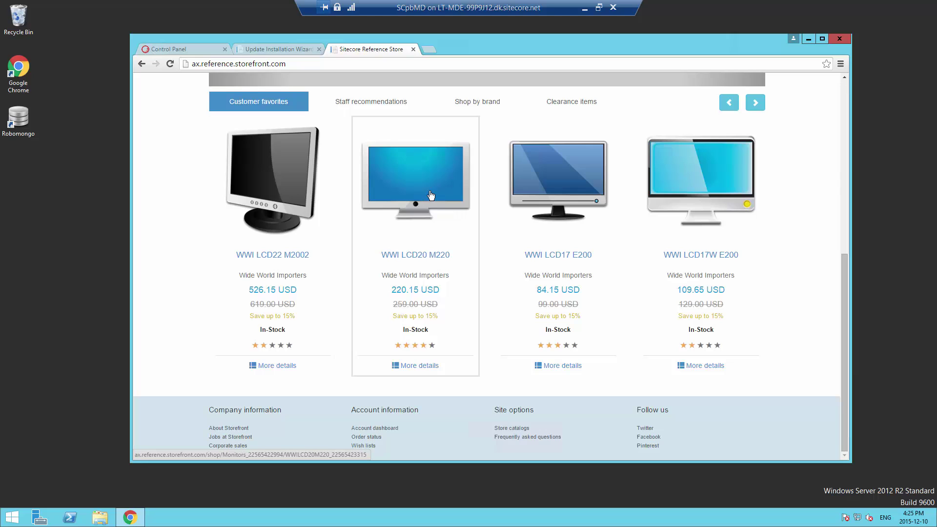
pyautogui.click(286, 48)
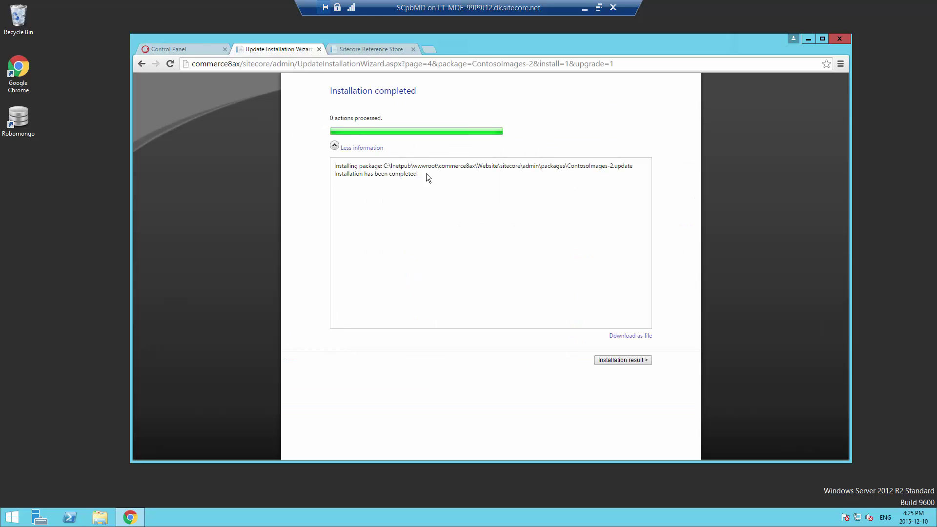
pyautogui.click(375, 50)
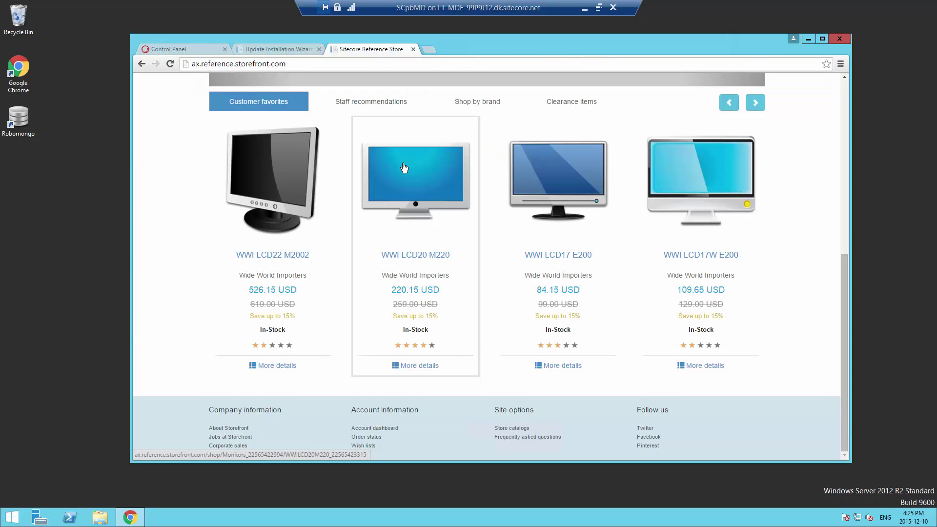
pyautogui.click(403, 167)
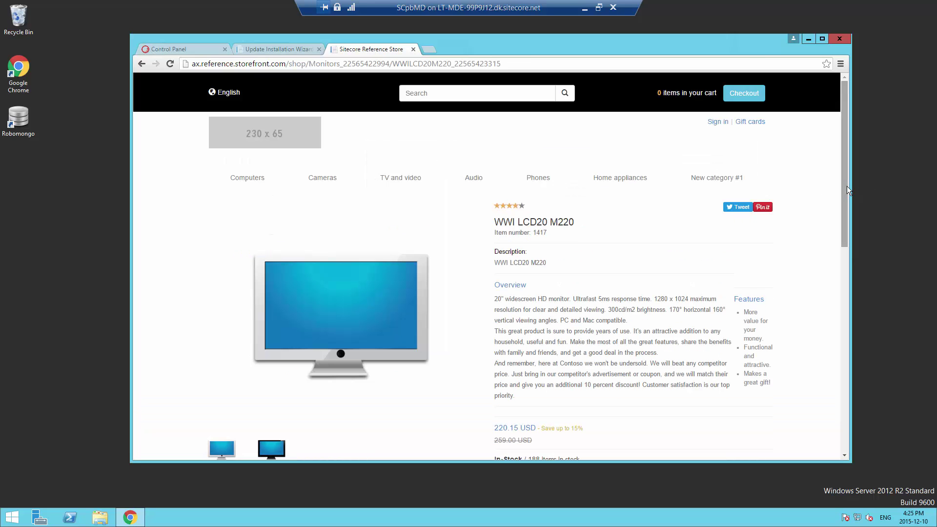
# Add one WWI LCD20 M220 monitor (220.15 USD) to the cart and check the cart shows 1 item
pyautogui.moveTo(847, 186); pyautogui.dragTo(780, 249)
pyautogui.click(613, 388)
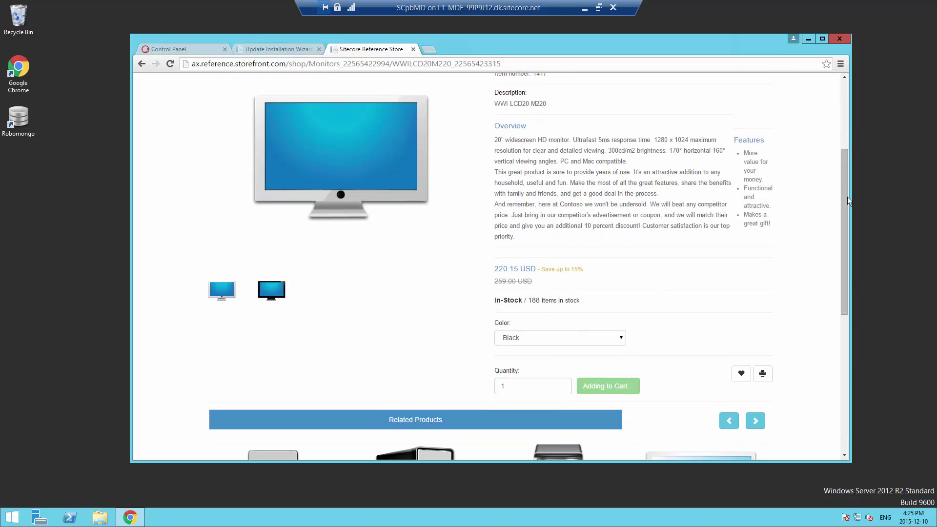
pyautogui.moveTo(845, 198); pyautogui.dragTo(836, 98)
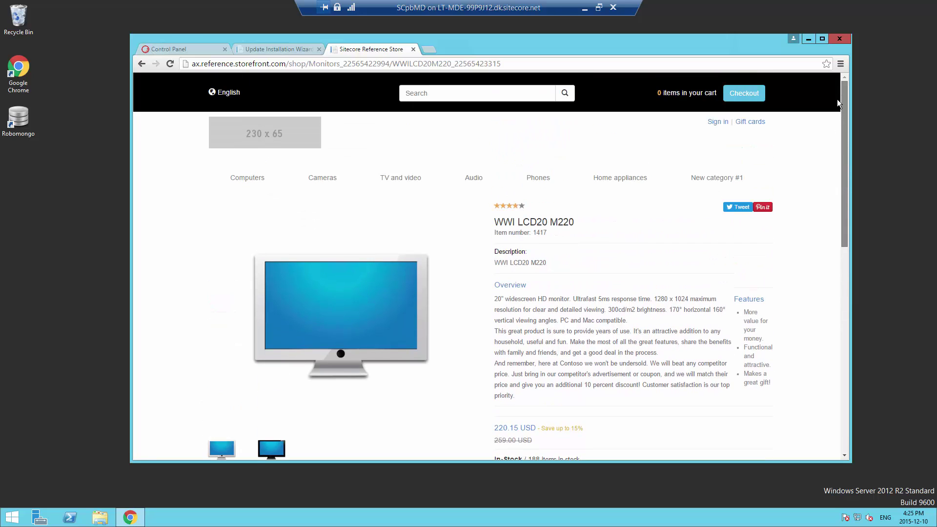
pyautogui.moveTo(663, 94)
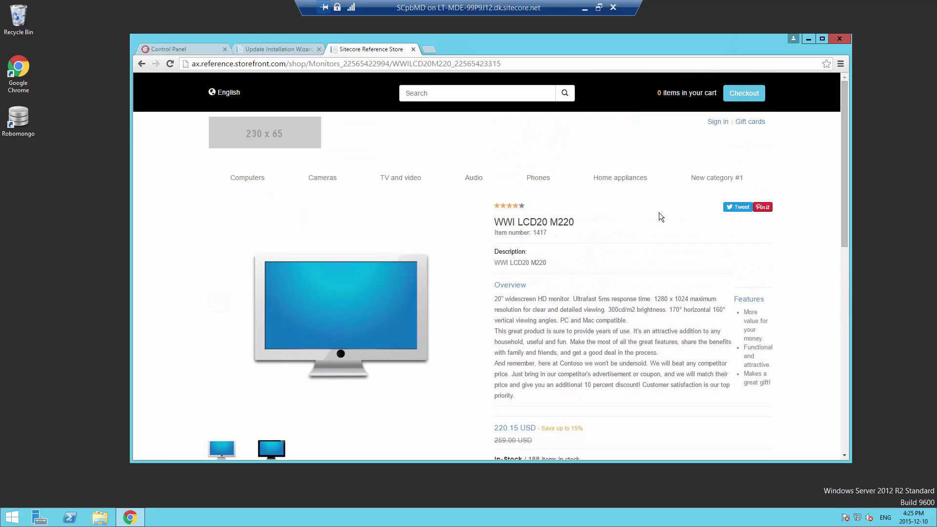
pyautogui.moveTo(847, 148); pyautogui.dragTo(845, 233)
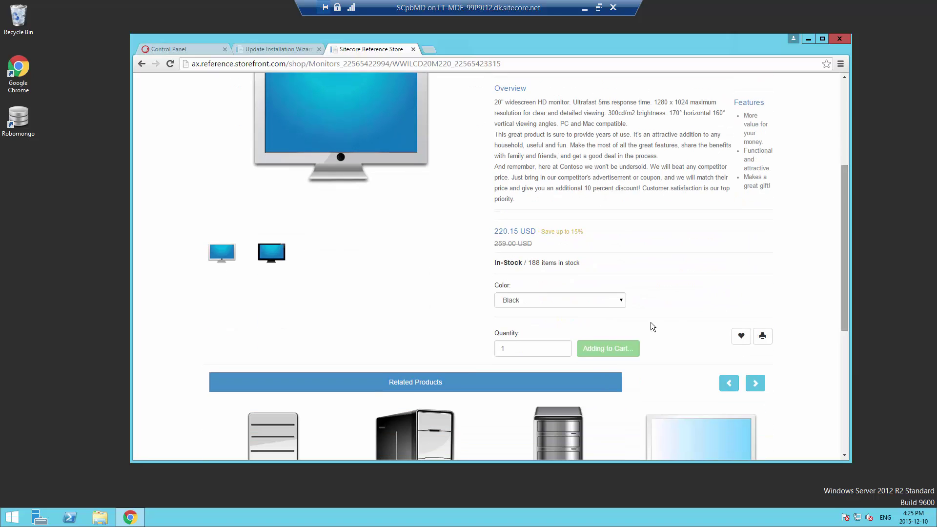
pyautogui.click(591, 351)
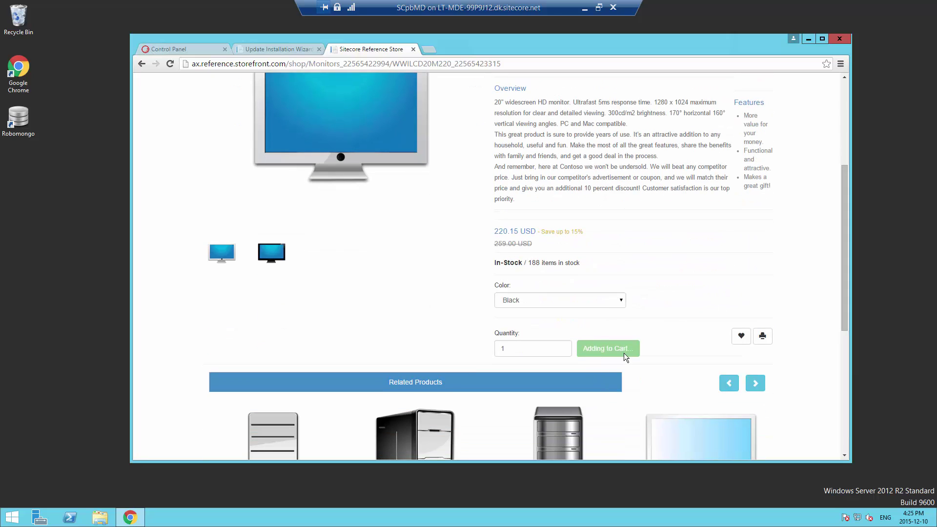
pyautogui.click(845, 157)
pyautogui.moveTo(663, 95)
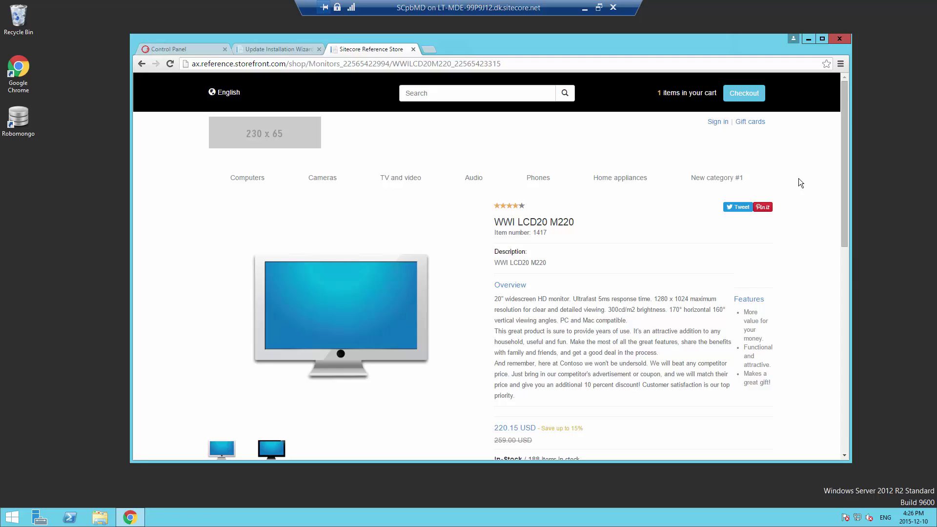
# Go to checkout, proceeding past Chrome's certificate warning for ax.reference.storefront.com
pyautogui.moveTo(686, 86)
pyautogui.click(743, 93)
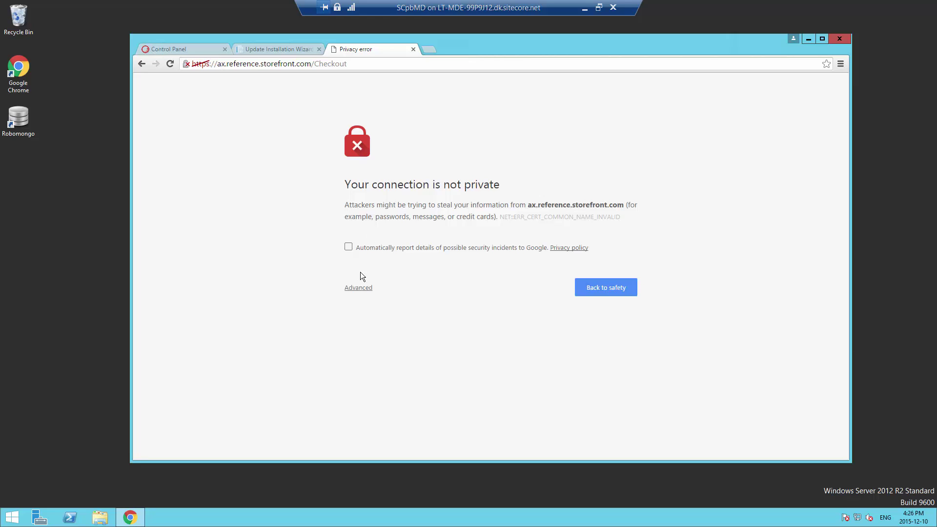
pyautogui.click(357, 288)
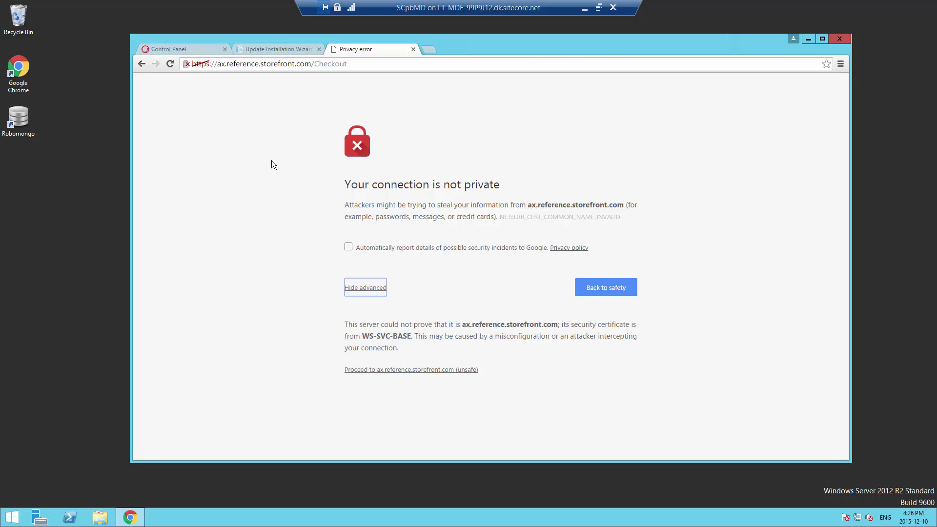
pyautogui.click(446, 370)
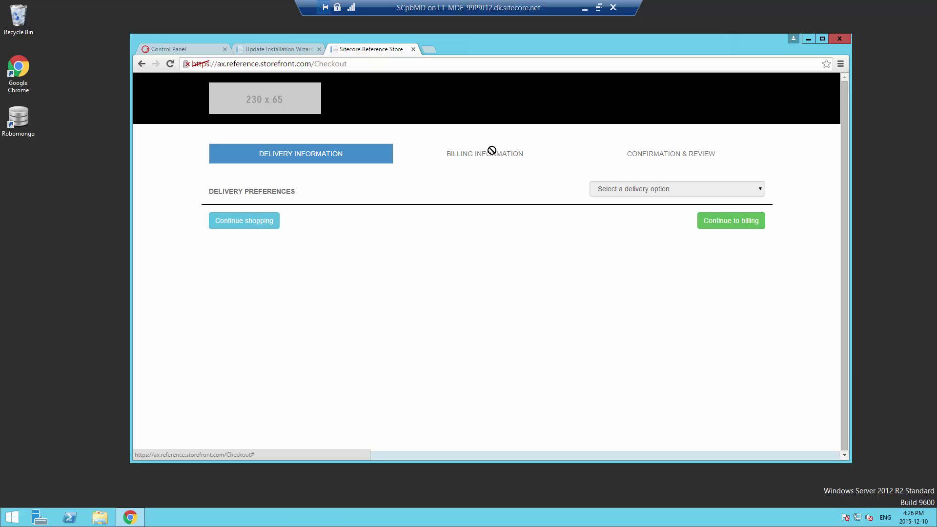
# Choose Ship items as the delivery option, leaving Country/Region at Afghanistan
pyautogui.click(674, 192)
pyautogui.click(640, 210)
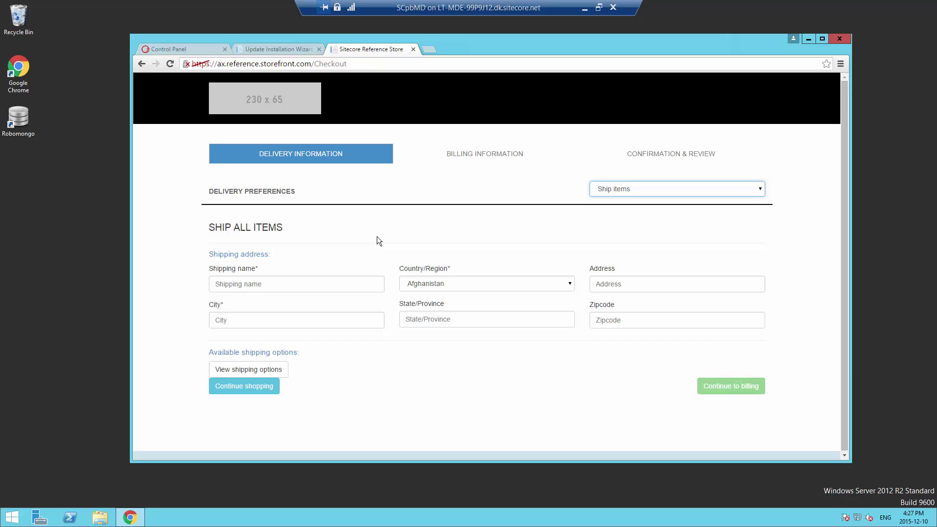
pyautogui.click(442, 287)
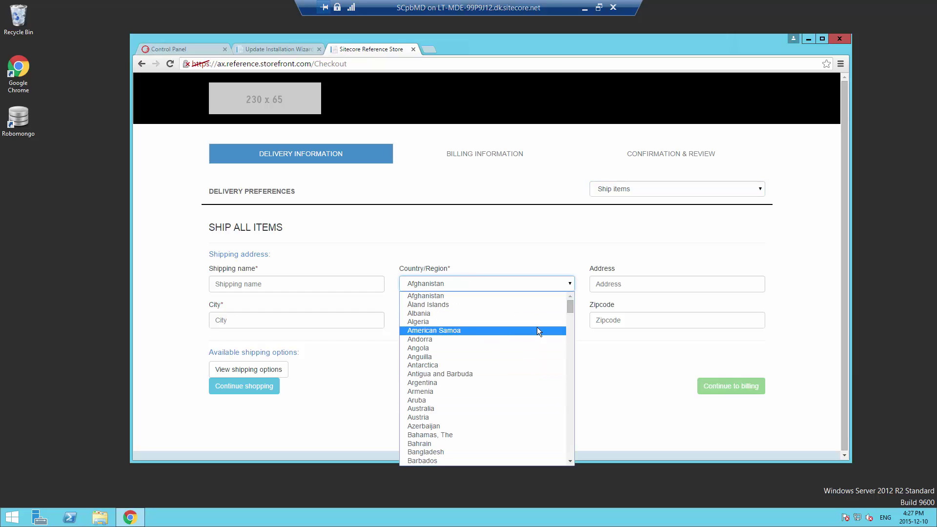
pyautogui.moveTo(571, 305); pyautogui.dragTo(575, 264)
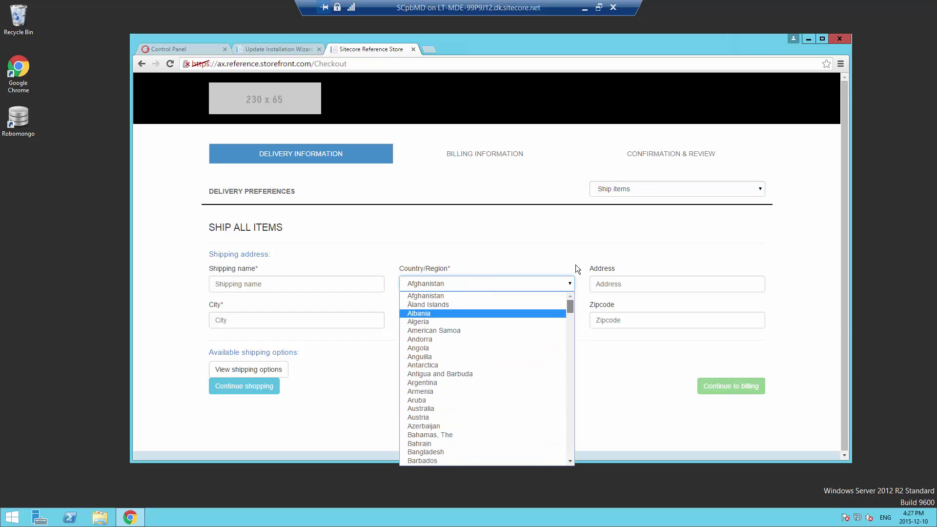
pyautogui.click(384, 237)
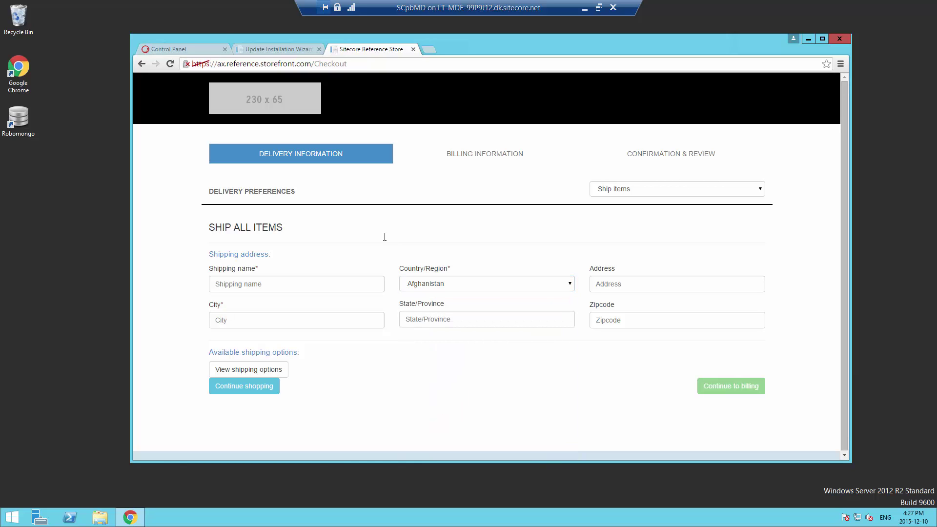
pyautogui.click(460, 289)
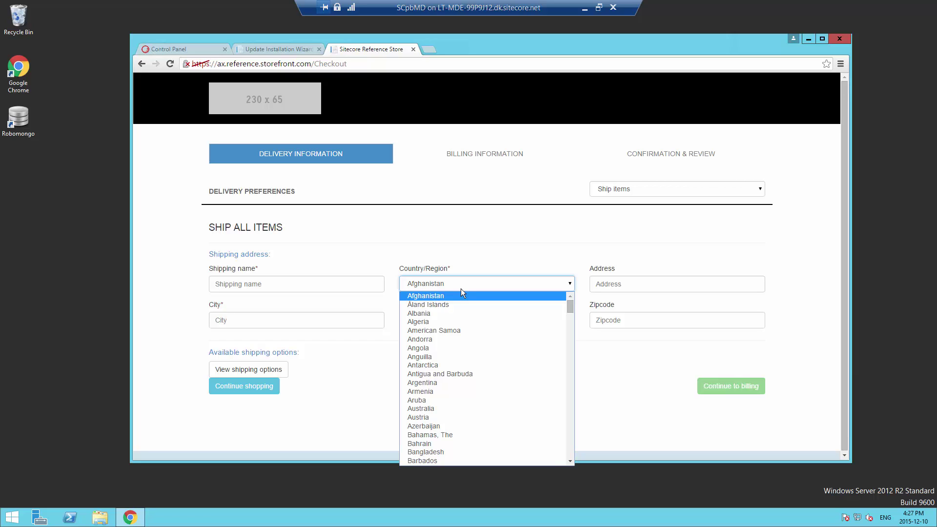
pyautogui.click(511, 225)
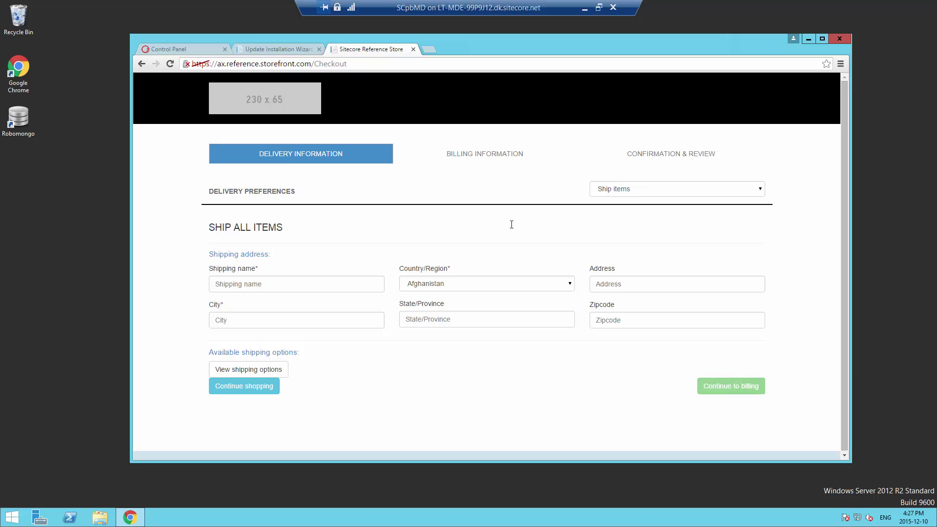
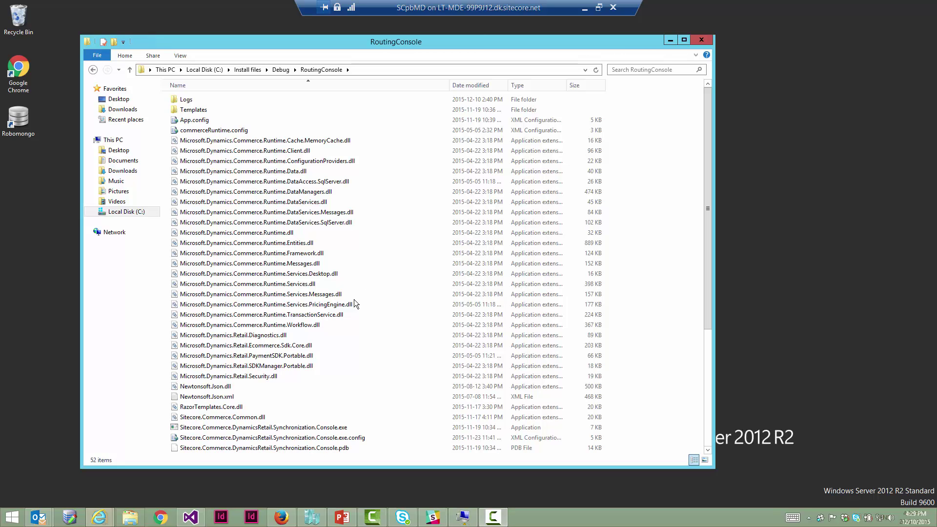
# Open Sitecore.Commerce.DynamicsRetail.Synchronization.Console.exe.config from the RoutingConsole folder in Visual Studio
pyautogui.click(302, 439)
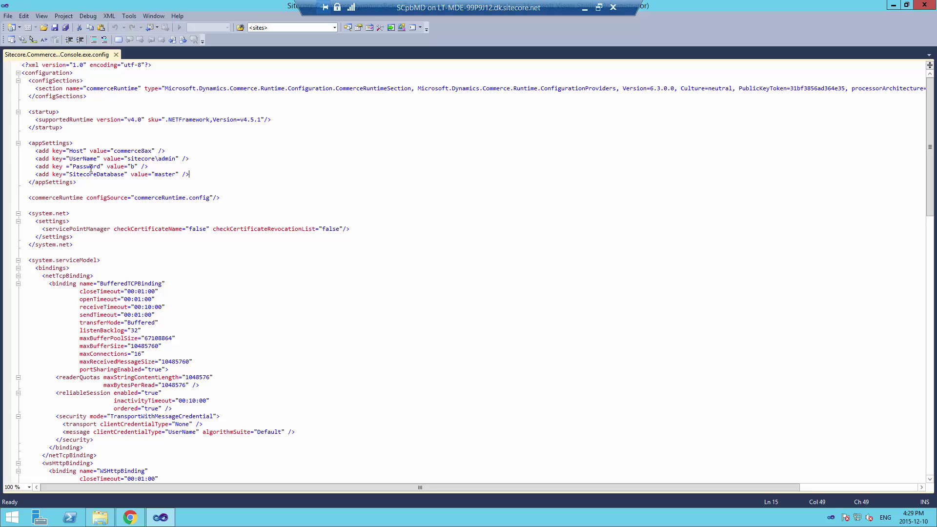
# Select the four appSettings entries and inspect the Host value commerce8ax
pyautogui.moveTo(192, 175); pyautogui.dragTo(15, 149)
pyautogui.doubleClick(136, 151)
pyautogui.click(157, 151)
pyautogui.doubleClick(124, 152)
pyautogui.click(144, 174)
pyautogui.doubleClick(134, 151)
# Launch IIS Manager and select the commerce8ax site under the server's Sites
pyautogui.click(18, 523)
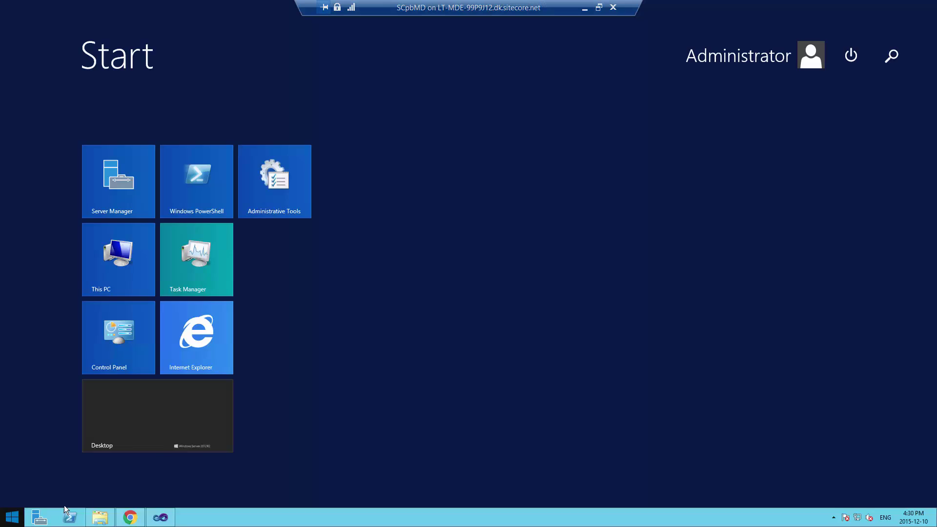
pyautogui.write('iis) Manager')
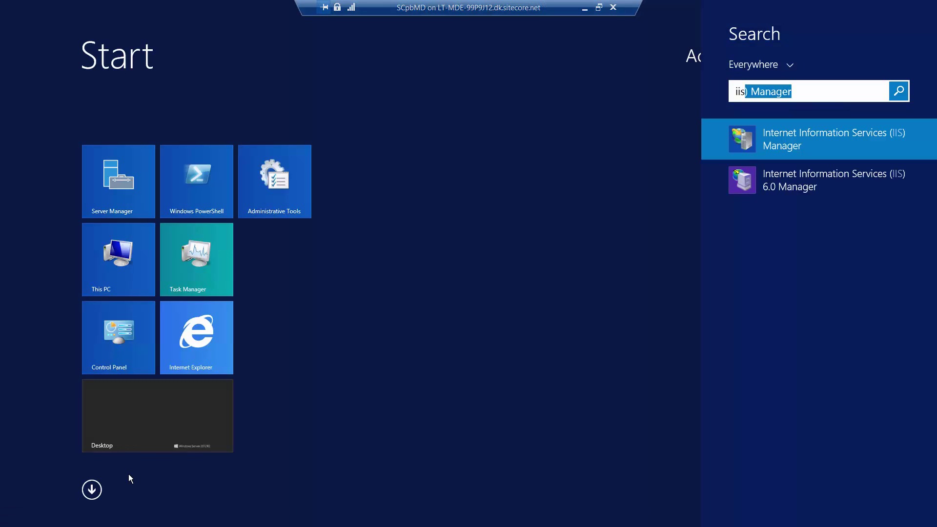
pyautogui.click(776, 147)
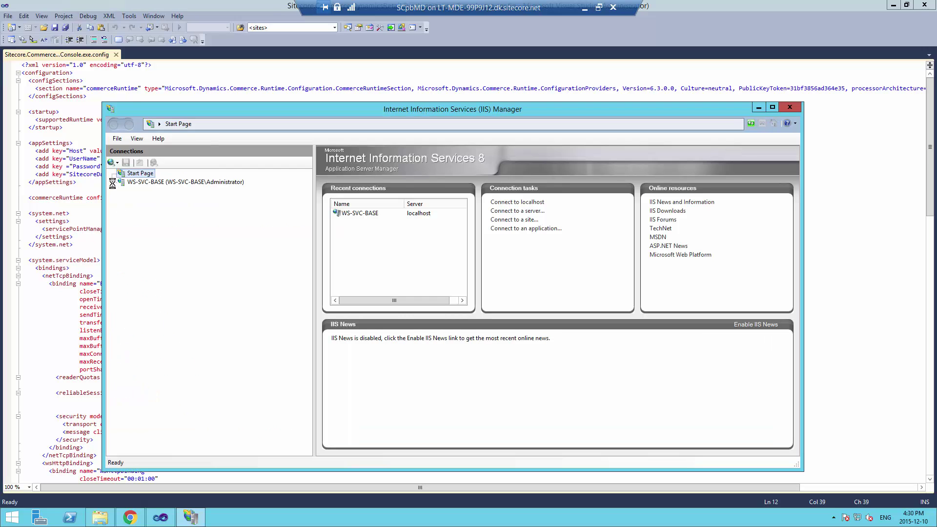
pyautogui.click(116, 183)
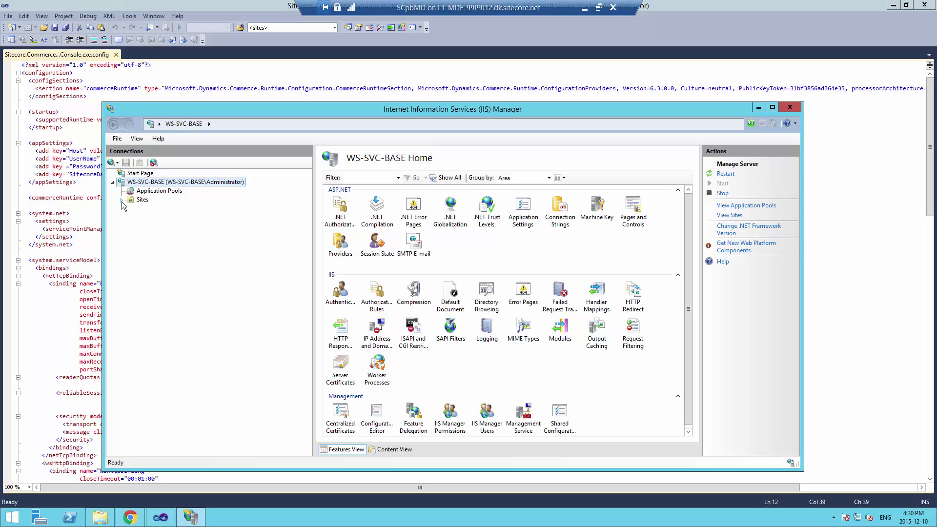
pyautogui.click(121, 200)
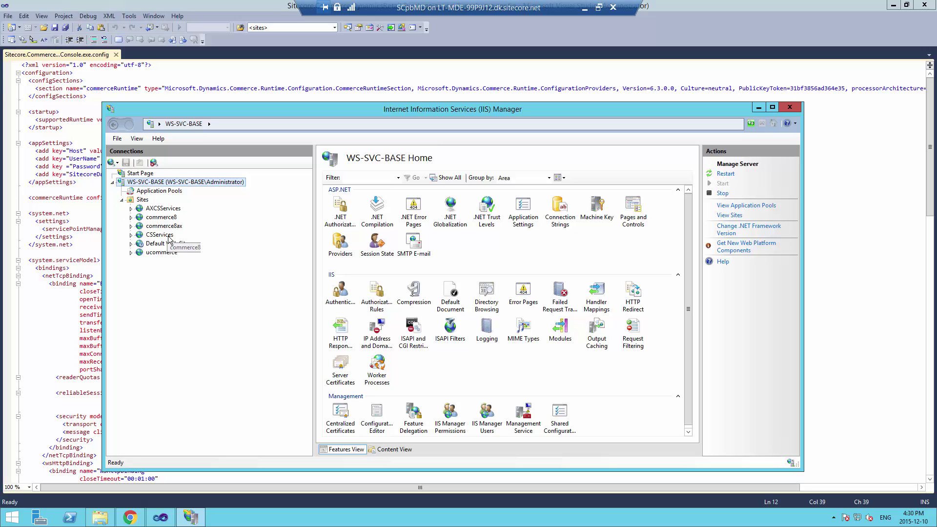
pyautogui.click(131, 226)
pyautogui.click(156, 226)
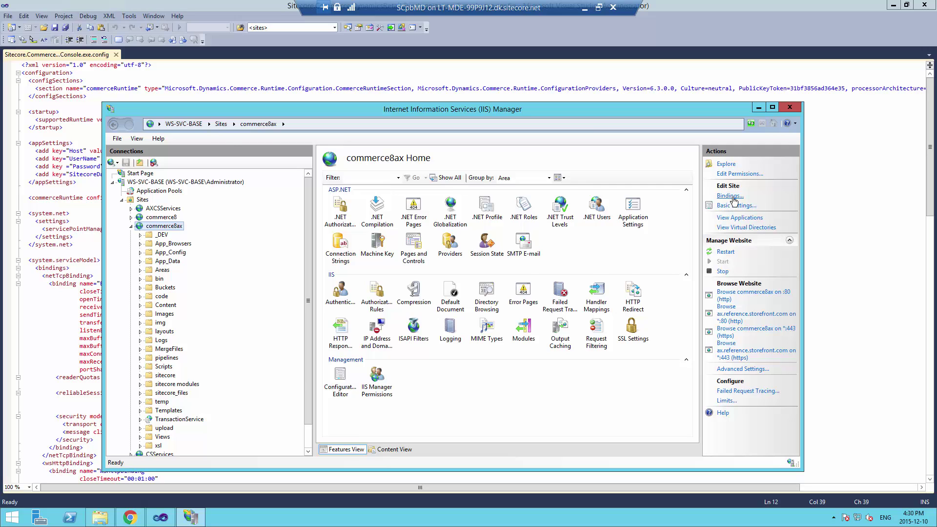
# Review commerce8ax's bindings: http port 80 and https 443 for commerce8ax and ax.reference.storefront.com
pyautogui.click(730, 195)
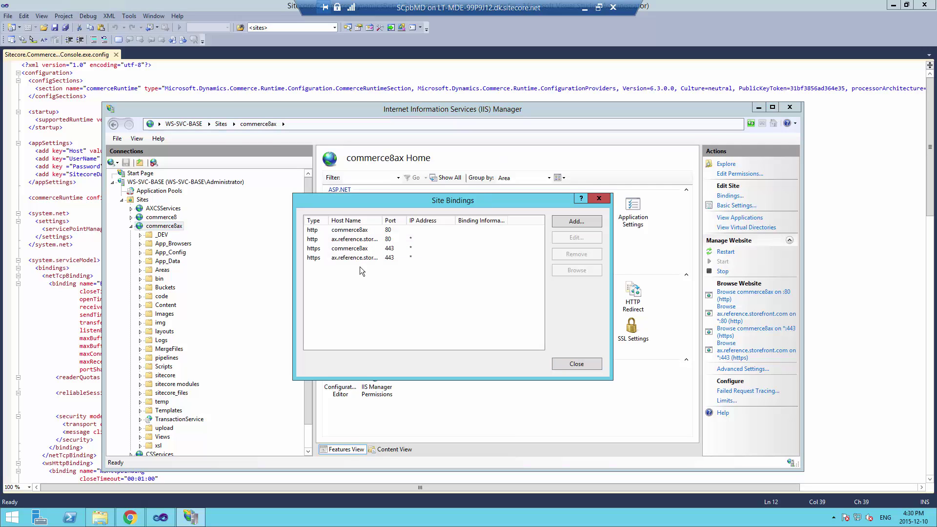
pyautogui.click(356, 250)
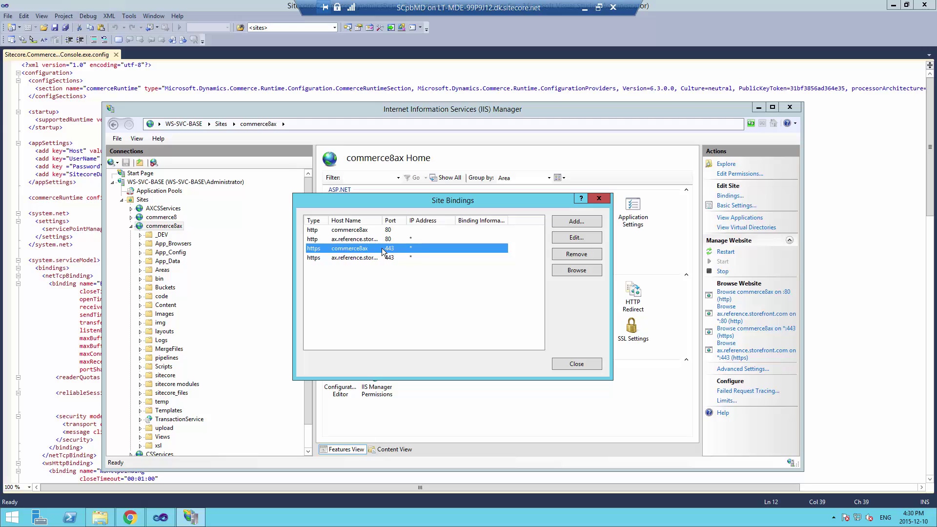
pyautogui.moveTo(421, 204); pyautogui.dragTo(436, 188)
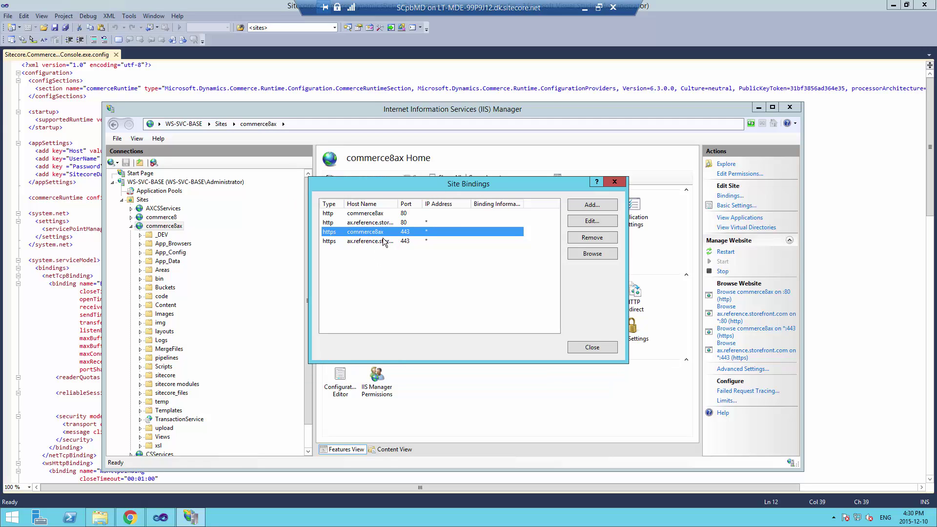
pyautogui.click(369, 216)
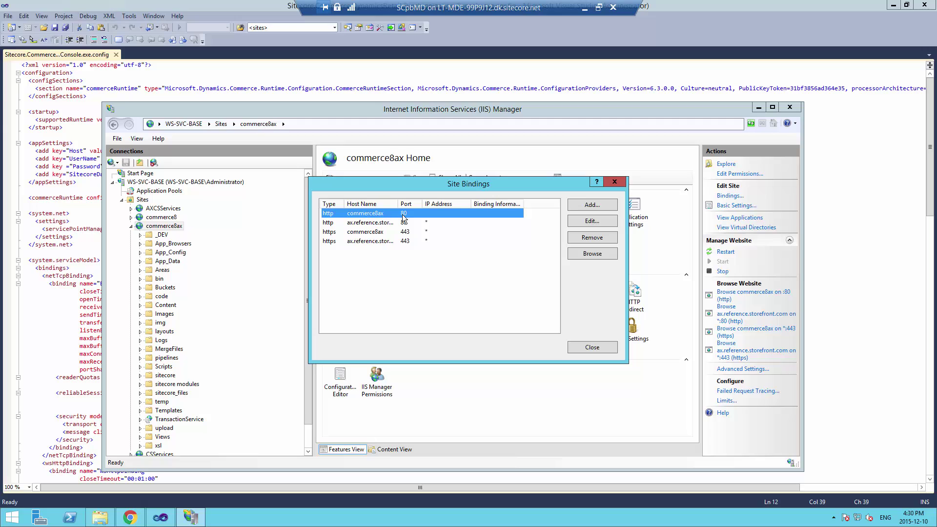
pyautogui.click(395, 233)
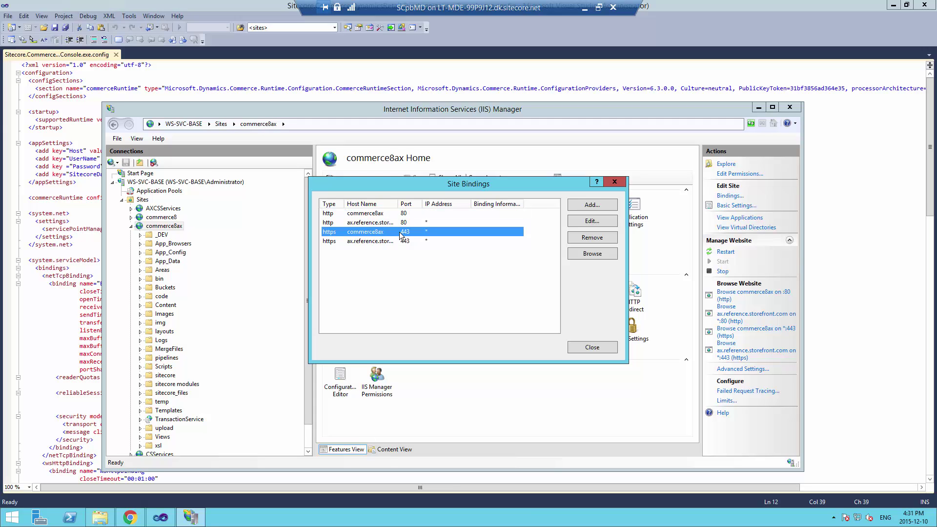
pyautogui.click(387, 223)
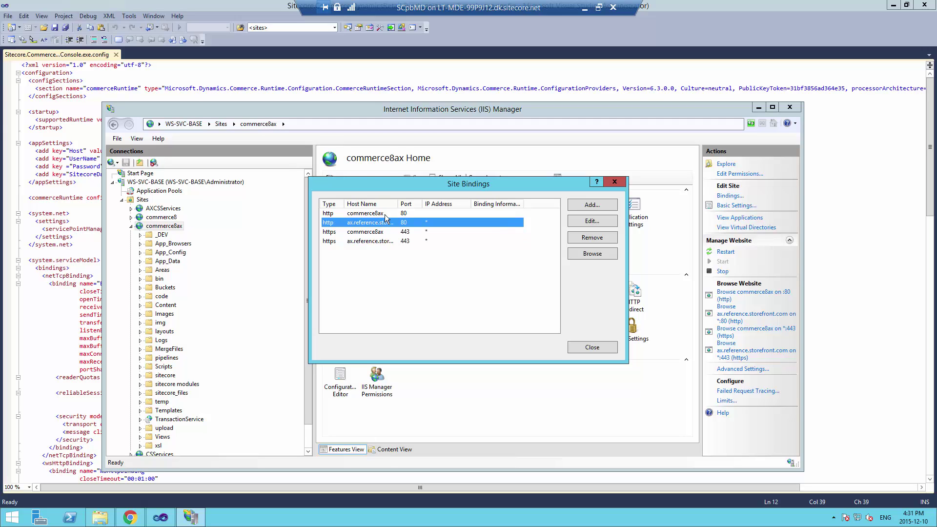
pyautogui.moveTo(400, 203); pyautogui.dragTo(428, 204)
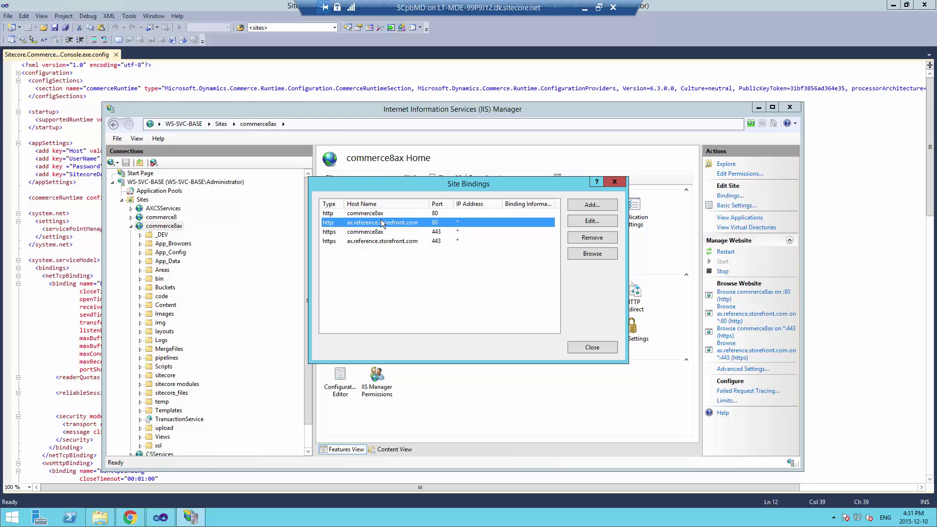
pyautogui.click(353, 244)
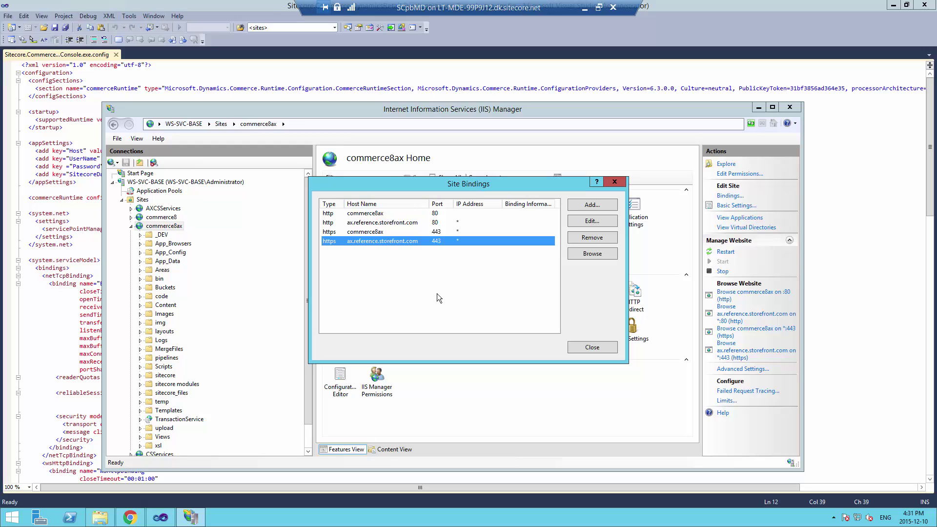
pyautogui.click(596, 347)
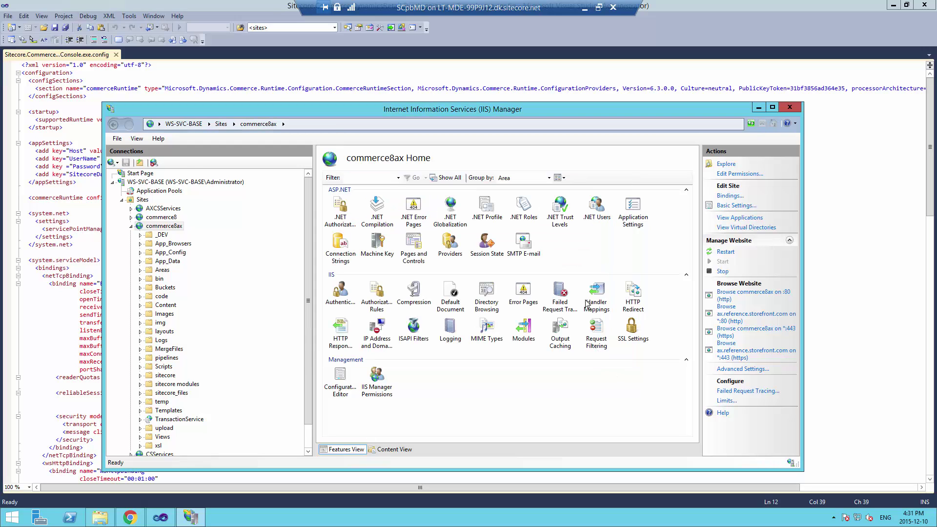
# Return to the config file in Visual Studio and reselect the appSettings block
pyautogui.click(40, 96)
pyautogui.moveTo(231, 181); pyautogui.dragTo(243, 147)
pyautogui.click(247, 149)
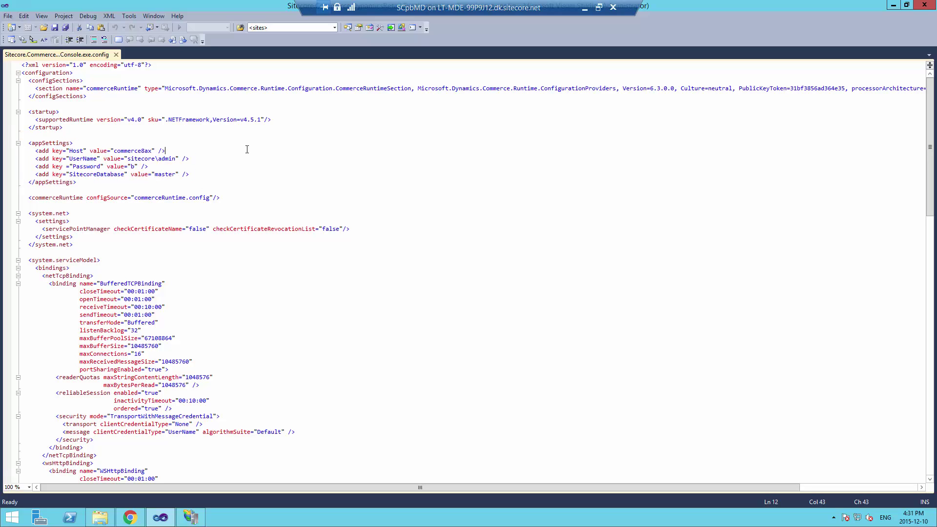
# Recheck Host commerce8ax, then run the synchronization console from RoutingConsole and start syncing
pyautogui.doubleClick(139, 150)
pyautogui.click(196, 154)
pyautogui.click(100, 517)
pyautogui.doubleClick(294, 428)
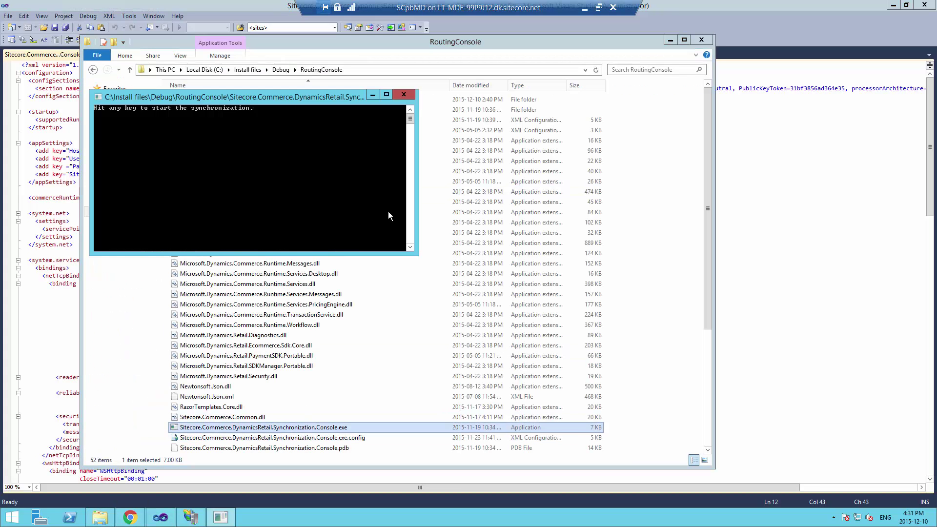
pyautogui.press('Return')
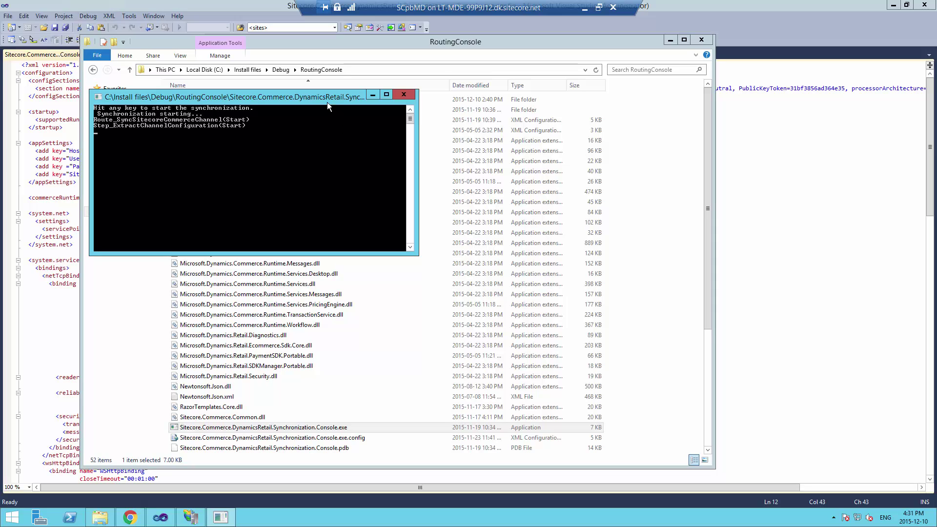
pyautogui.moveTo(327, 101); pyautogui.dragTo(305, 102)
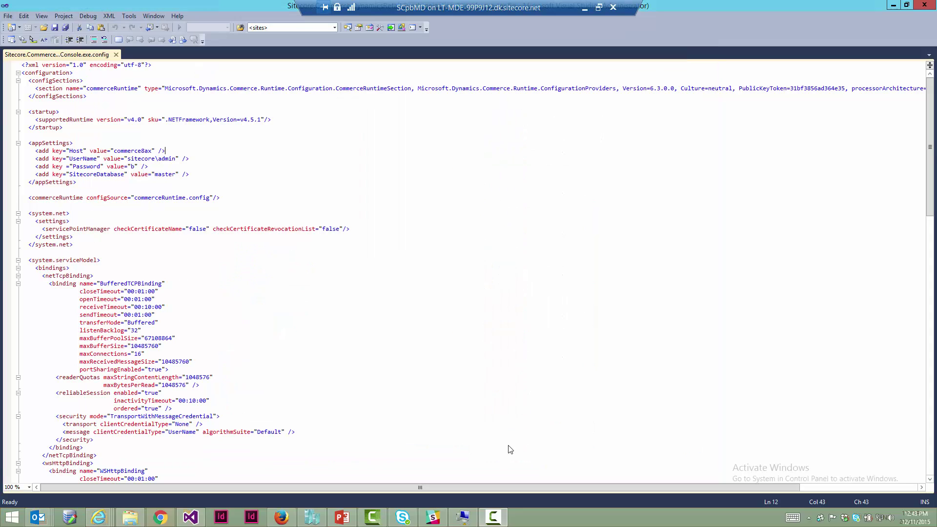
# Launch the synchronization console from RoutingConsole again and start a second sync run
pyautogui.click(104, 517)
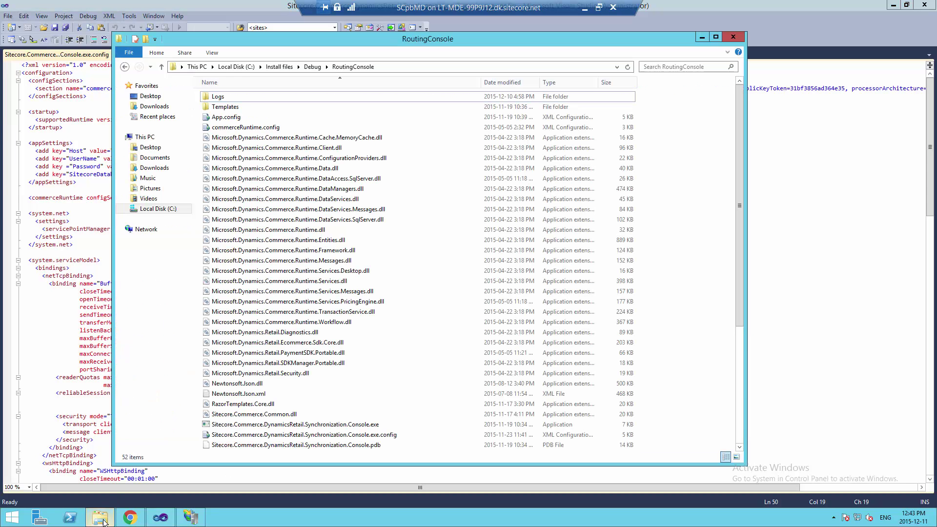
pyautogui.doubleClick(292, 425)
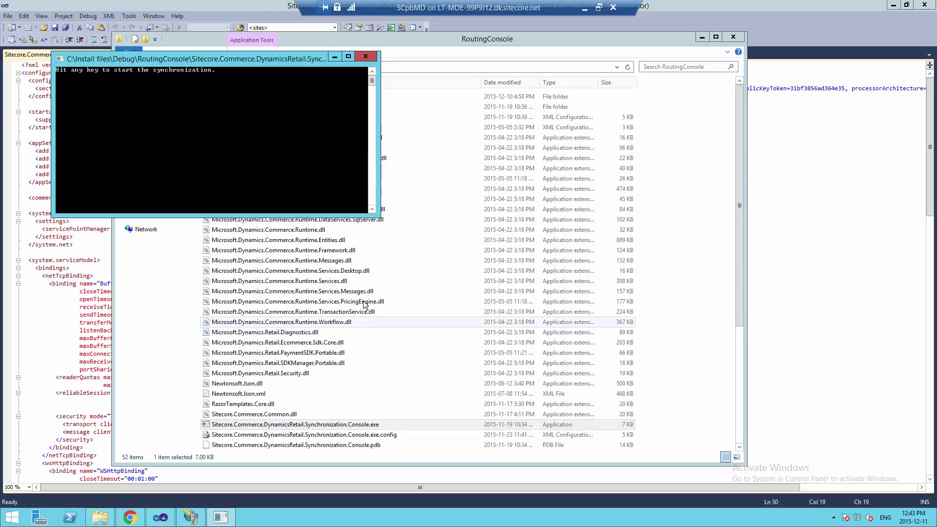
pyautogui.press('Return')
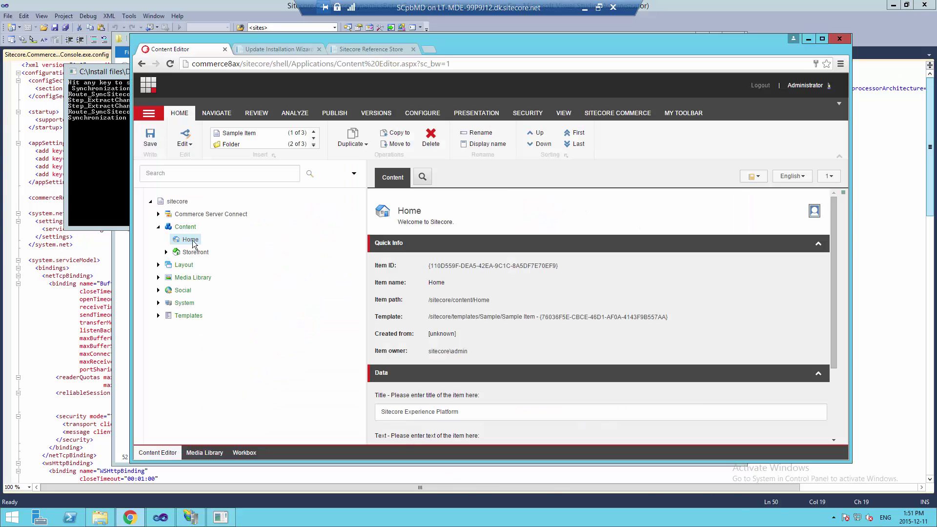
# Expand Commerce Server Connect down to the Contoso Commerce Route Request's Request History
pyautogui.click(158, 214)
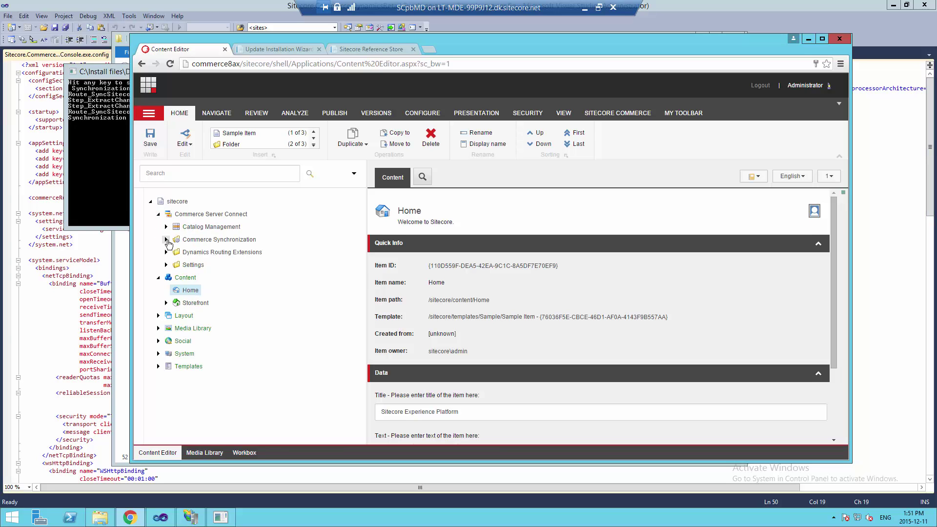
pyautogui.click(166, 240)
pyautogui.click(174, 278)
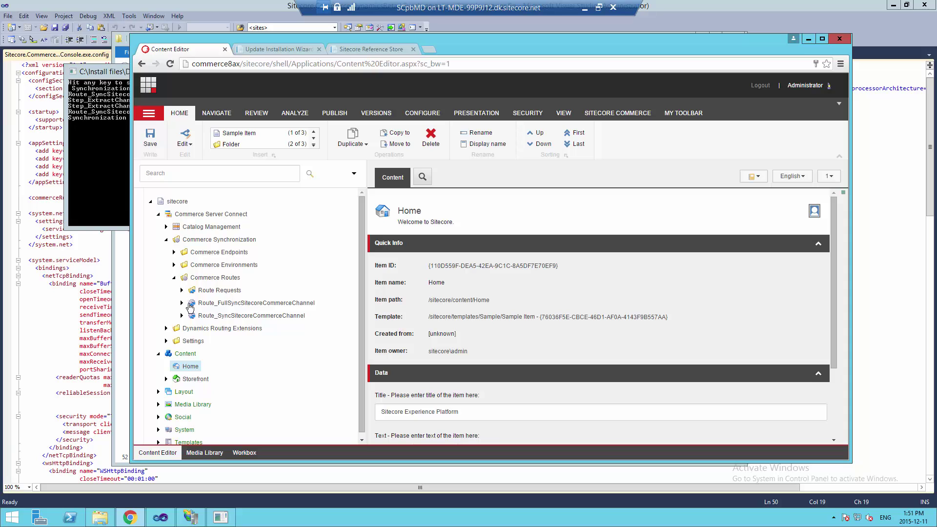
pyautogui.click(181, 291)
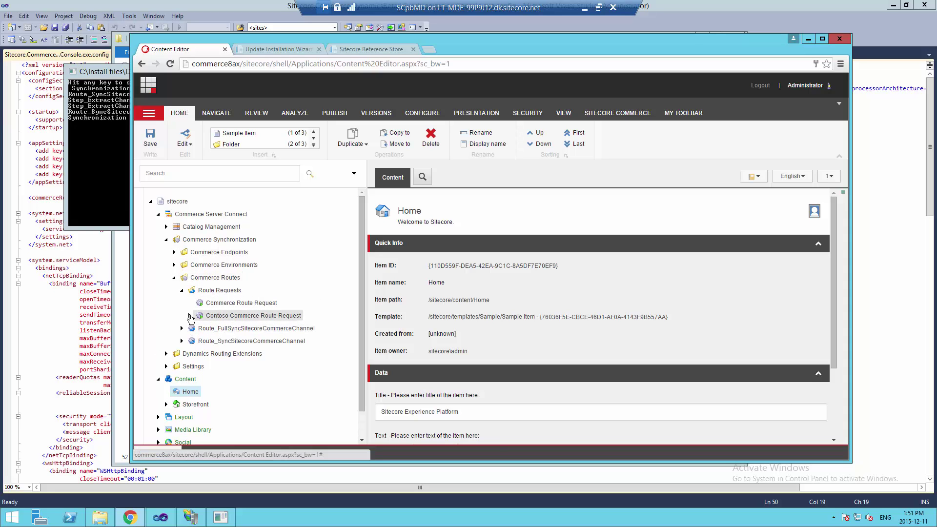
pyautogui.click(190, 316)
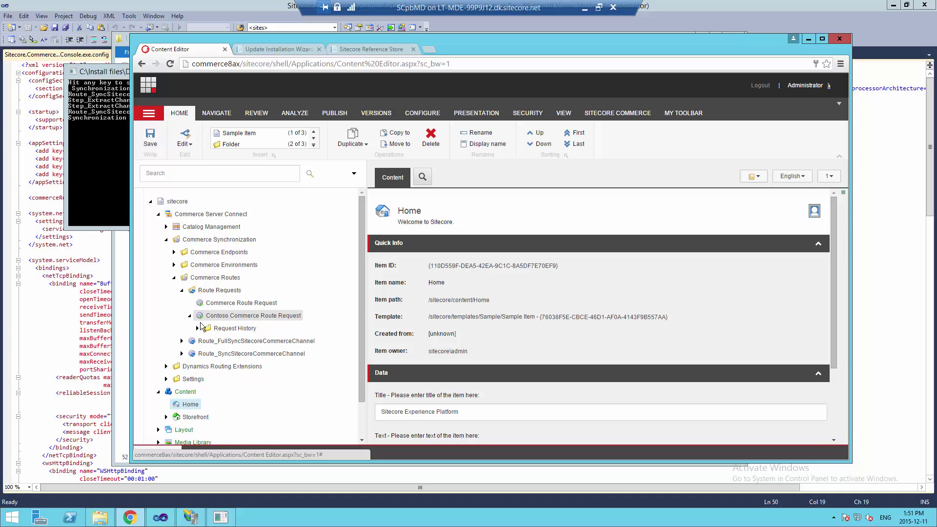
pyautogui.click(197, 327)
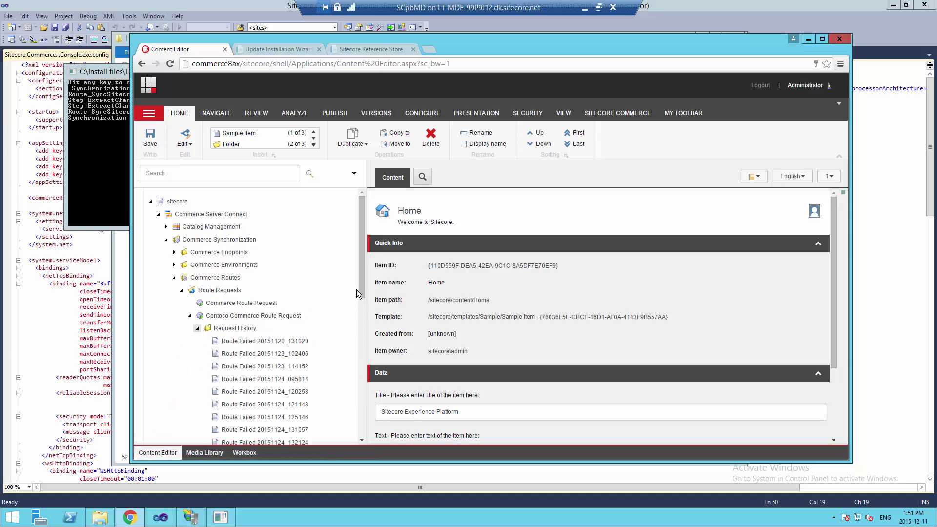
pyautogui.moveTo(360, 273); pyautogui.dragTo(364, 390)
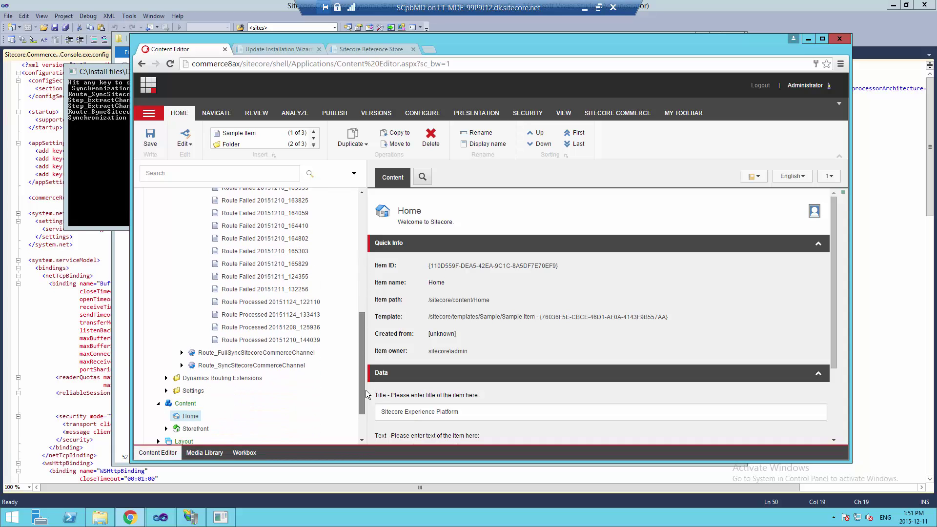
# Open Route Processed 20151210_144039 and scroll through its Incremental Synchronization tracking log
pyautogui.click(247, 339)
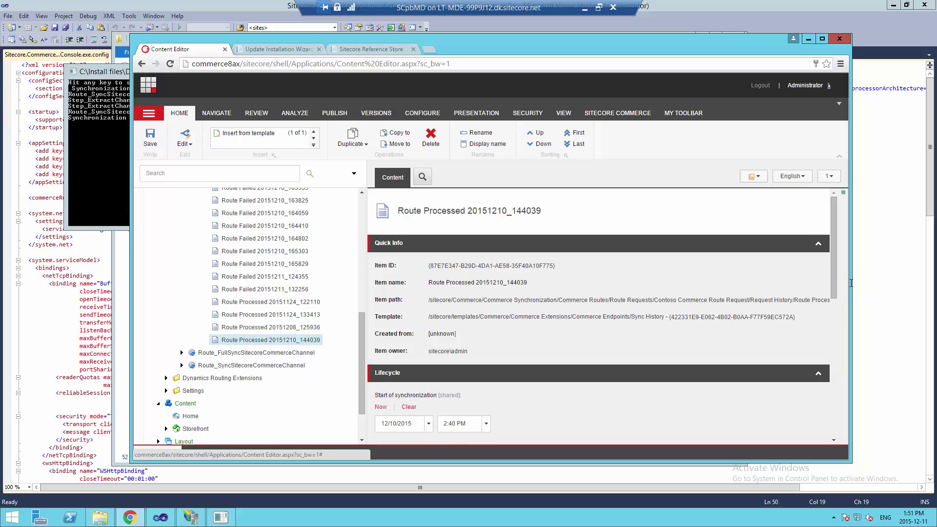
pyautogui.moveTo(834, 286); pyautogui.dragTo(831, 431)
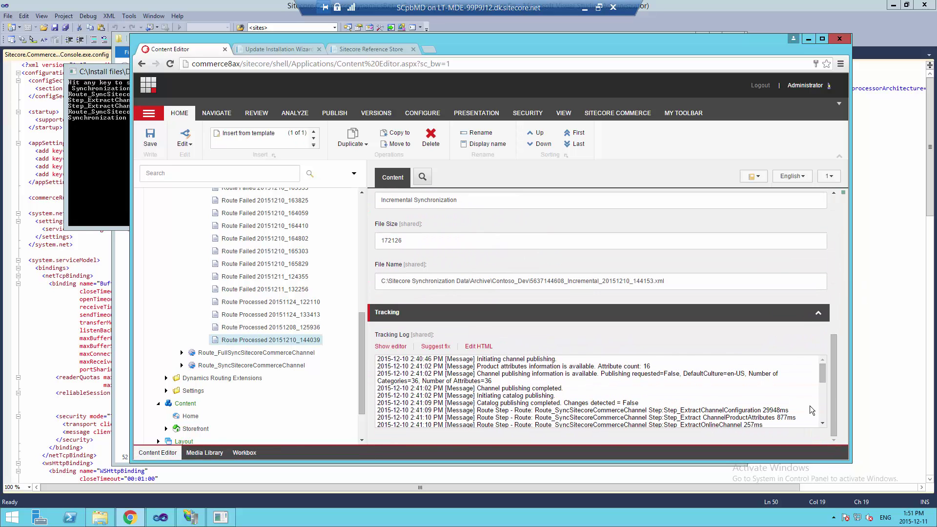
pyautogui.moveTo(821, 373)
pyautogui.mouseDown()
pyautogui.moveTo(823, 423)
pyautogui.moveTo(821, 361)
pyautogui.moveTo(826, 390)
pyautogui.mouseUp()
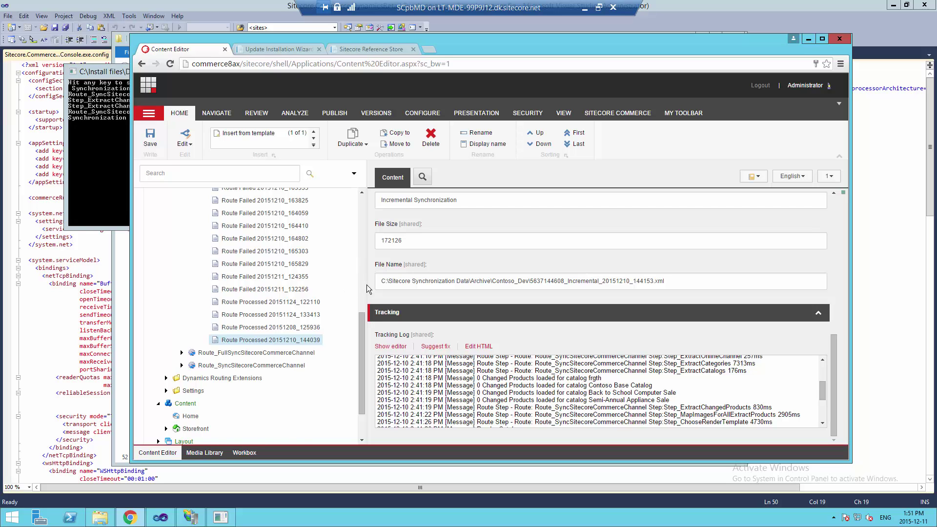
pyautogui.scroll(5, 364, 284)
pyautogui.scroll(5, 364, 260)
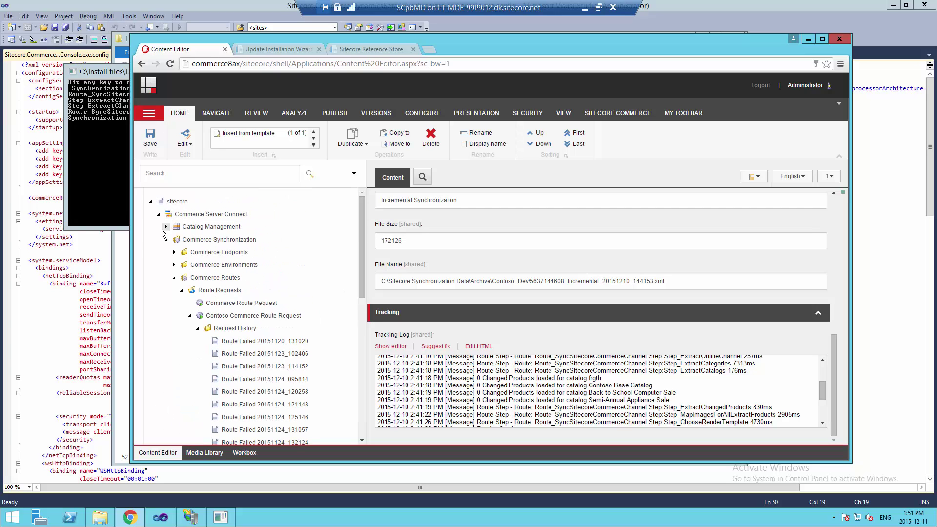
# Expand Catalog Management > Catalogs and confirm Contoso Base Catalog is the selected catalog
pyautogui.click(166, 226)
pyautogui.click(174, 252)
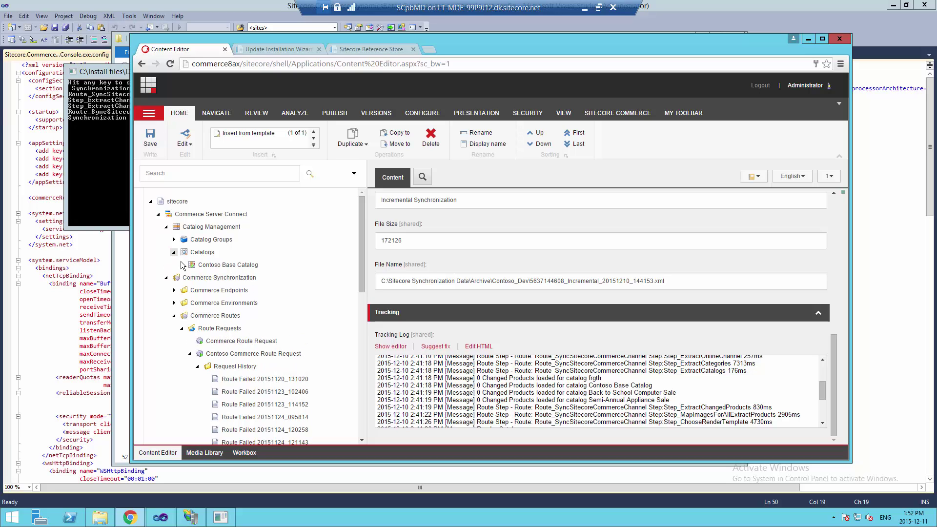
pyautogui.click(181, 265)
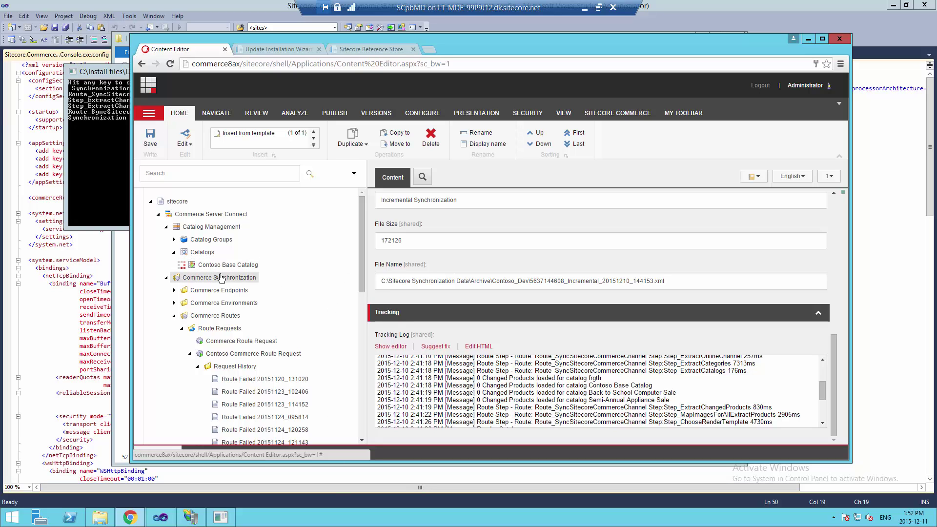
pyautogui.click(197, 253)
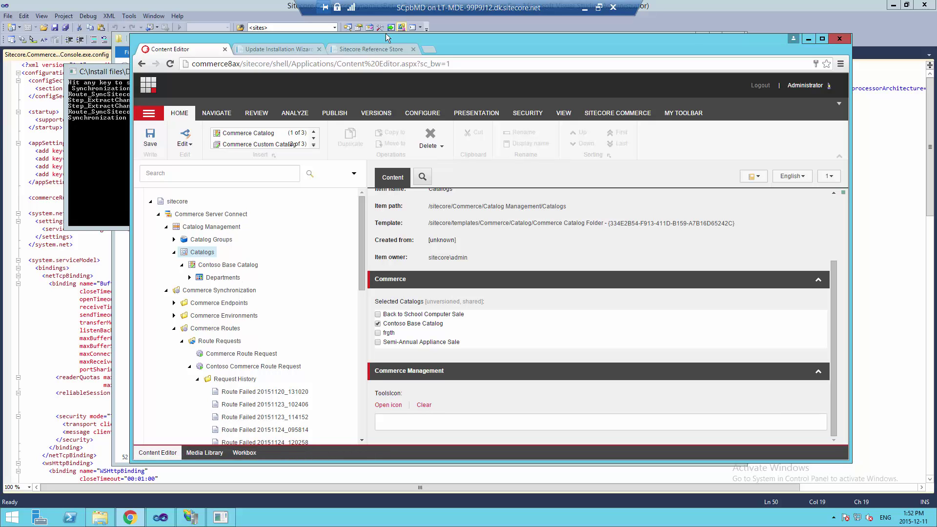
# Check out the two-item cart (338.55 USD) from the camera product page, reaching sign-in
pyautogui.click(365, 48)
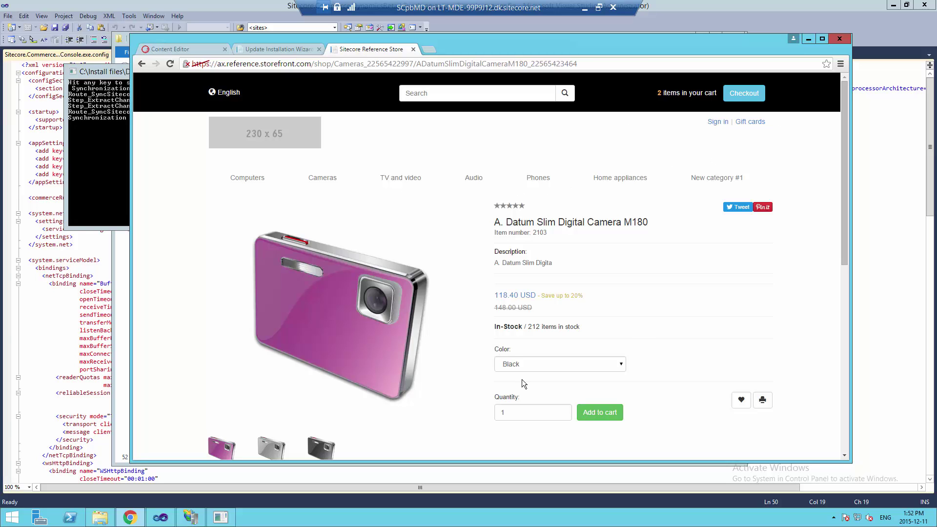
pyautogui.moveTo(707, 92)
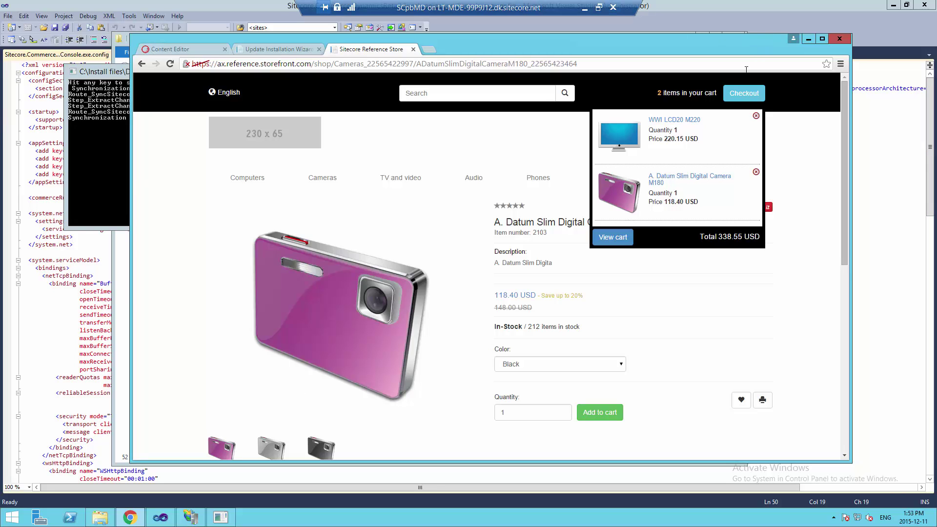
pyautogui.click(740, 97)
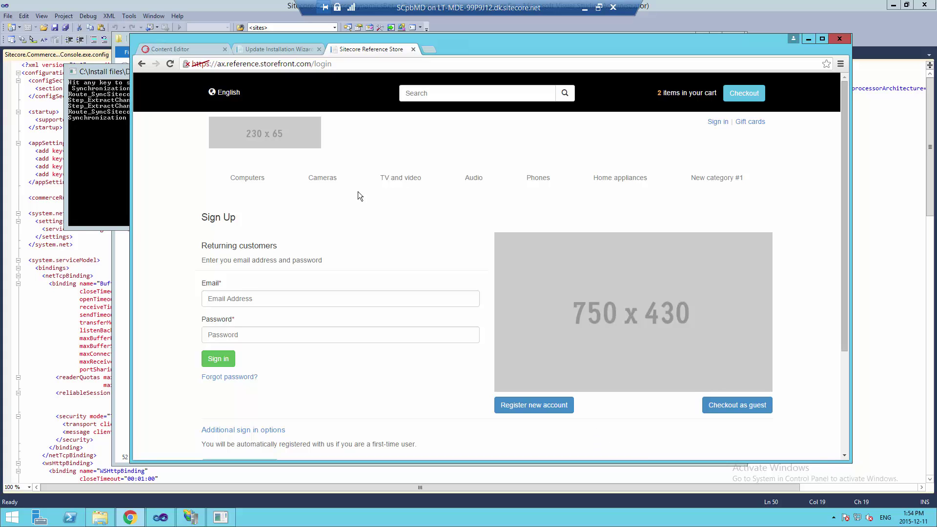
# Open Register new account and enter the customer's e-mail address and account password
pyautogui.click(536, 405)
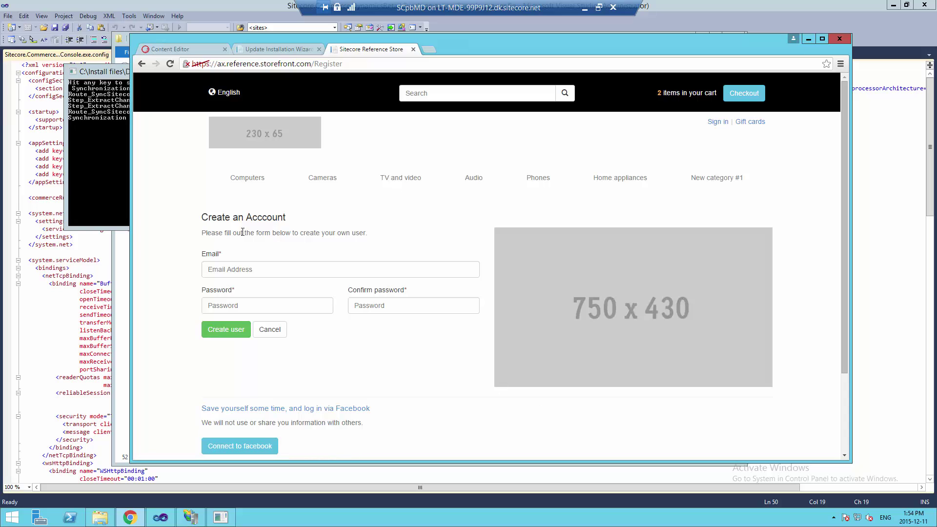
pyautogui.click(226, 268)
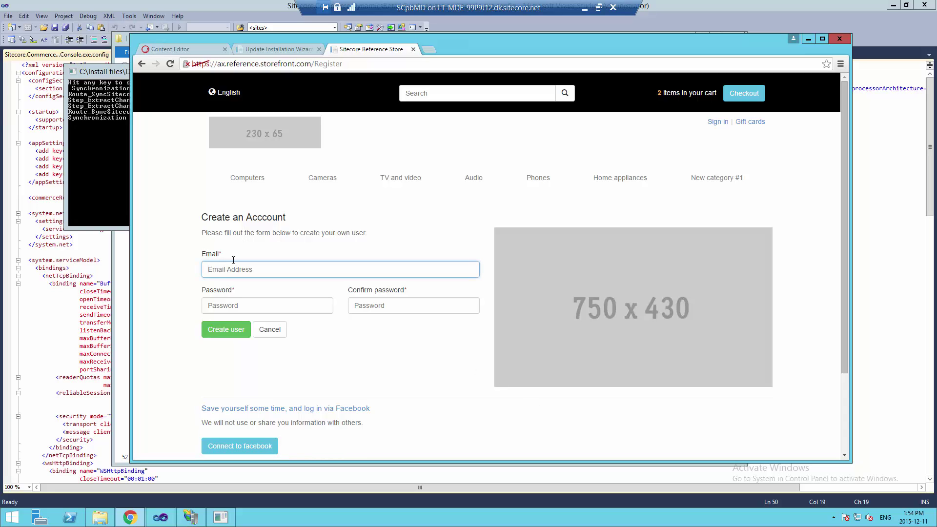
pyautogui.press('Tab')
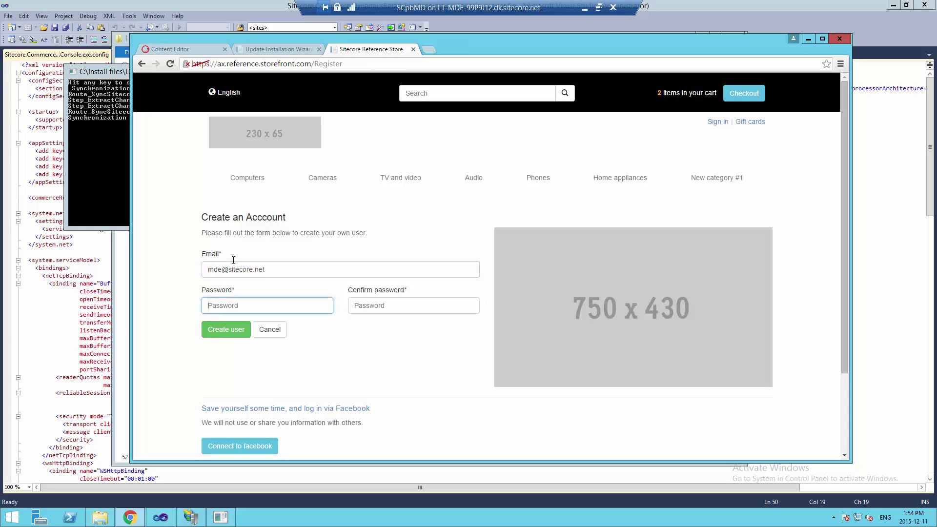
pyautogui.write('12345678')
pyautogui.press('Tab')
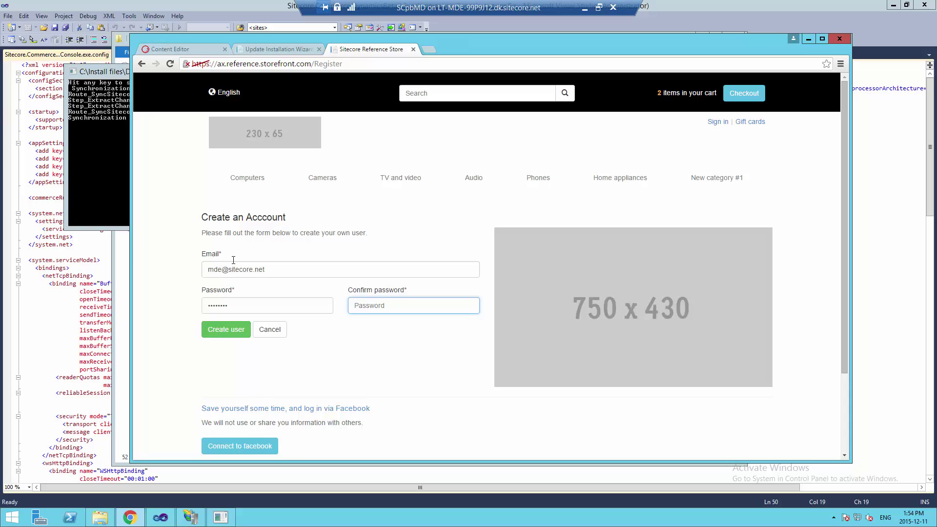
pyautogui.write('12345678')
# Submit the registration form and check the new user's My Account page with its empty address book
pyautogui.click(221, 330)
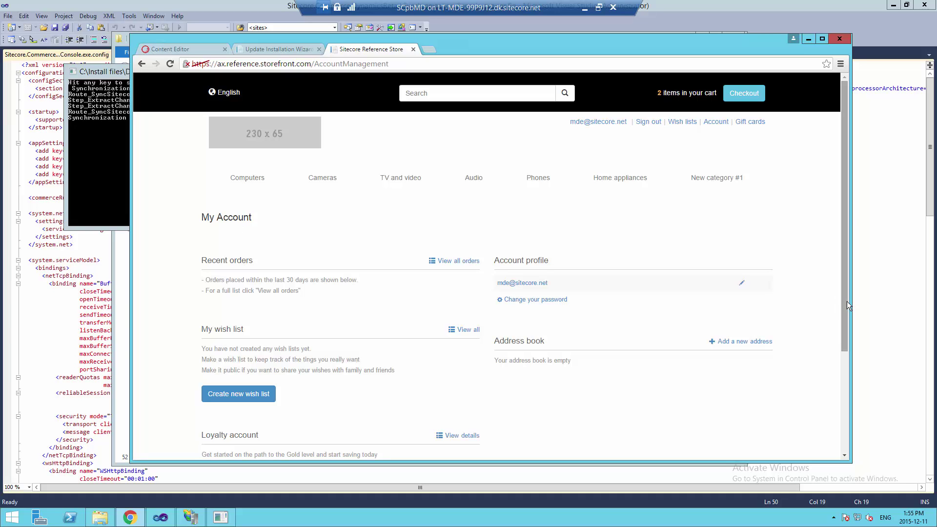
pyautogui.scroll(-3, 846, 304)
pyautogui.scroll(3, 836, 348)
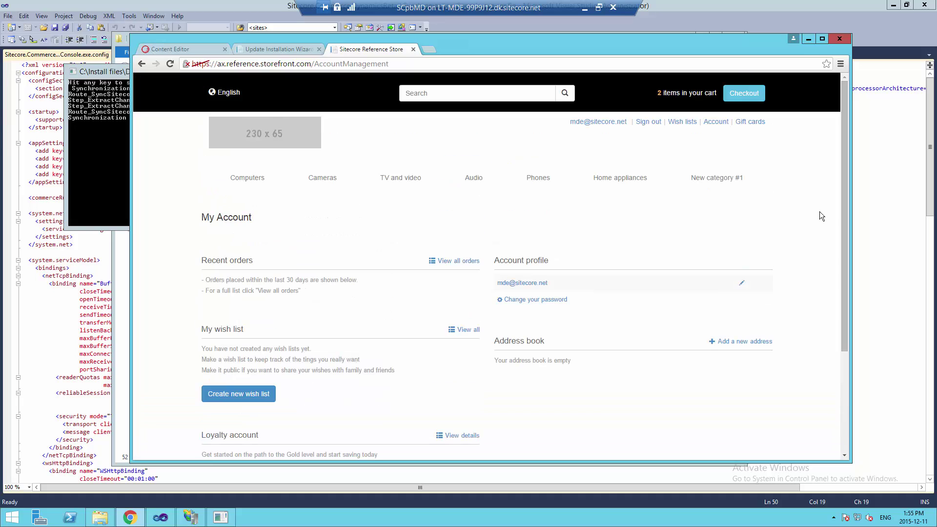